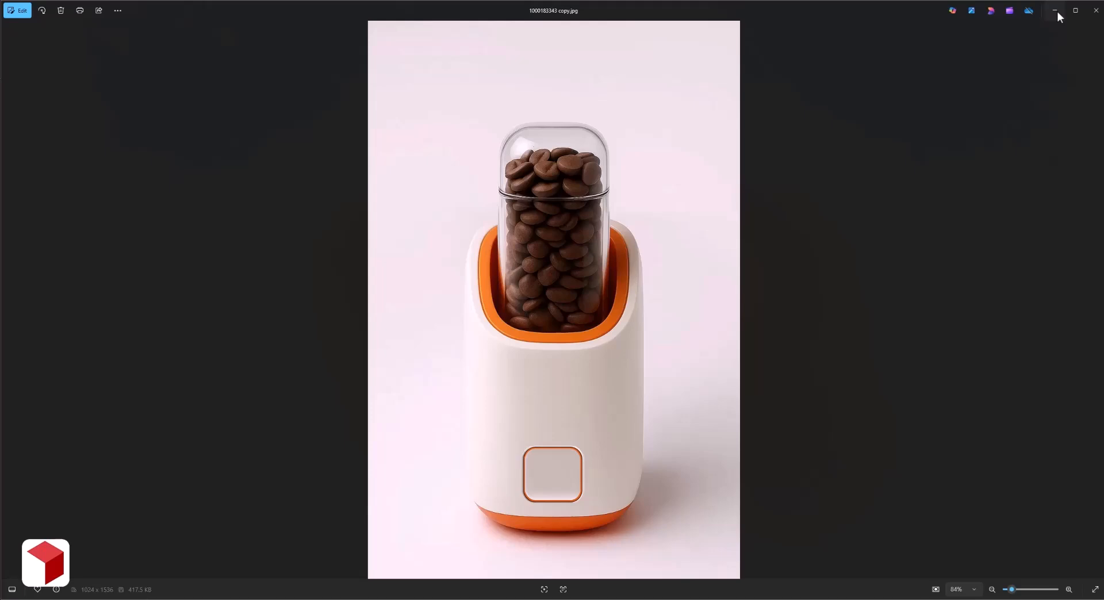
Leave the reference image and open the Image to 3D workspace of Meshy in the browser.
{"action": "left_click", "coordinate": [1057, 11]}
{"action": "left_click_drag", "start_coordinate": [130, 29], "coordinate": [86, 32]}
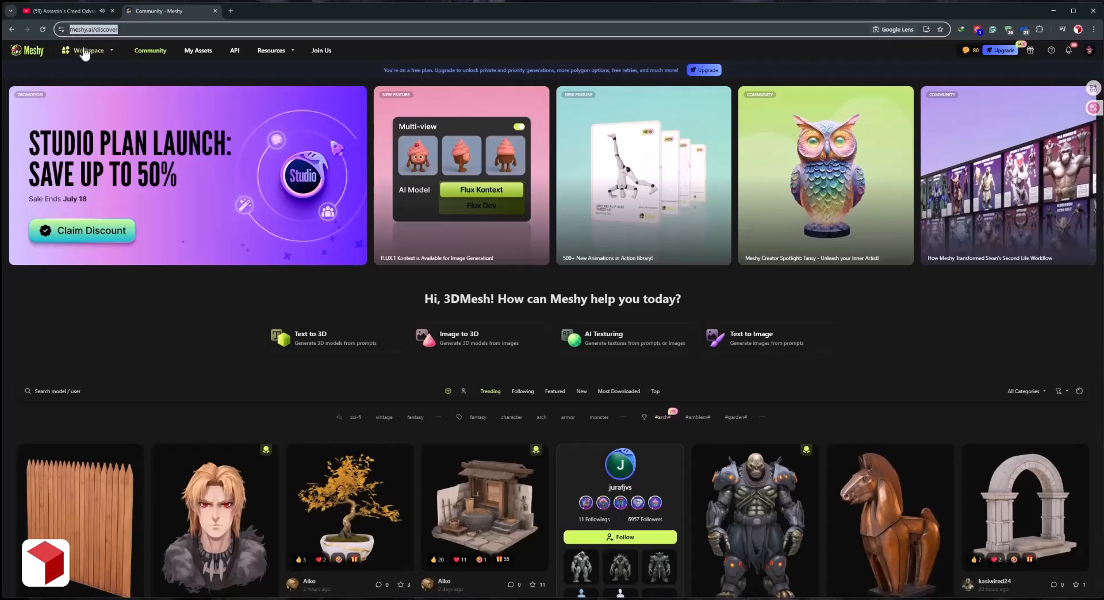
{"action": "left_click", "coordinate": [150, 328]}
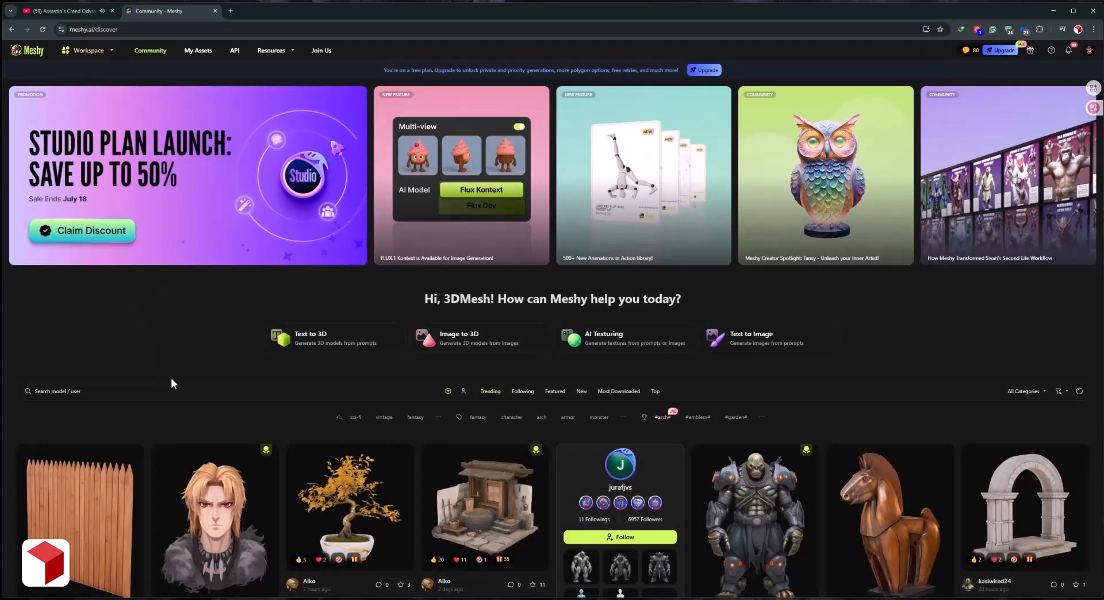
{"action": "left_click", "coordinate": [472, 342]}
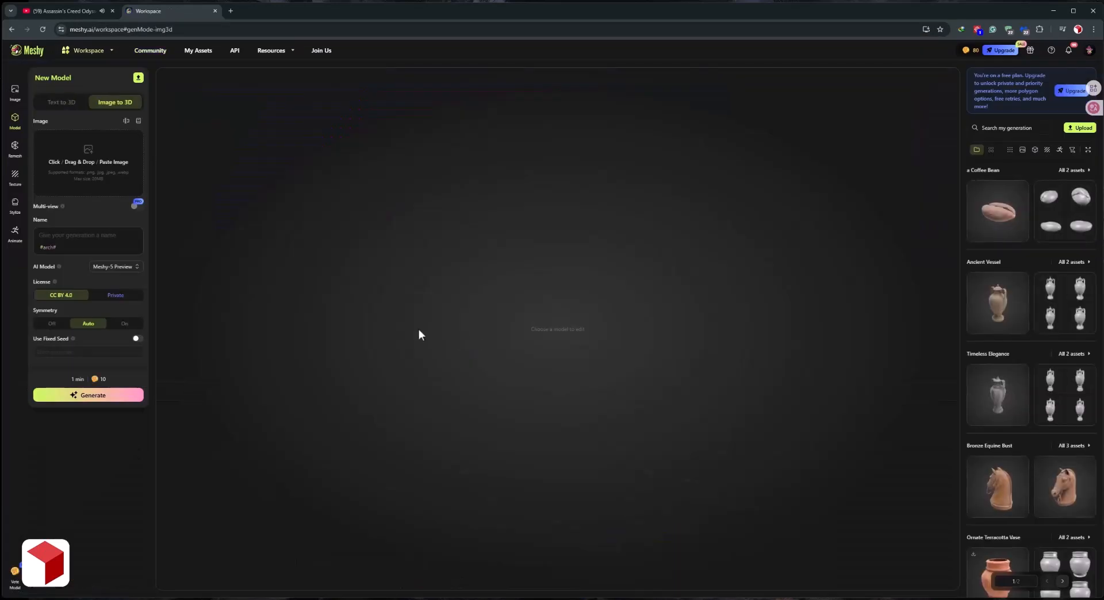
Generate drafts from the product image under the name Coffee Capsule Keeper and confirm the first draft as a 10K quad model without texture.
{"action": "left_click", "coordinate": [97, 161]}
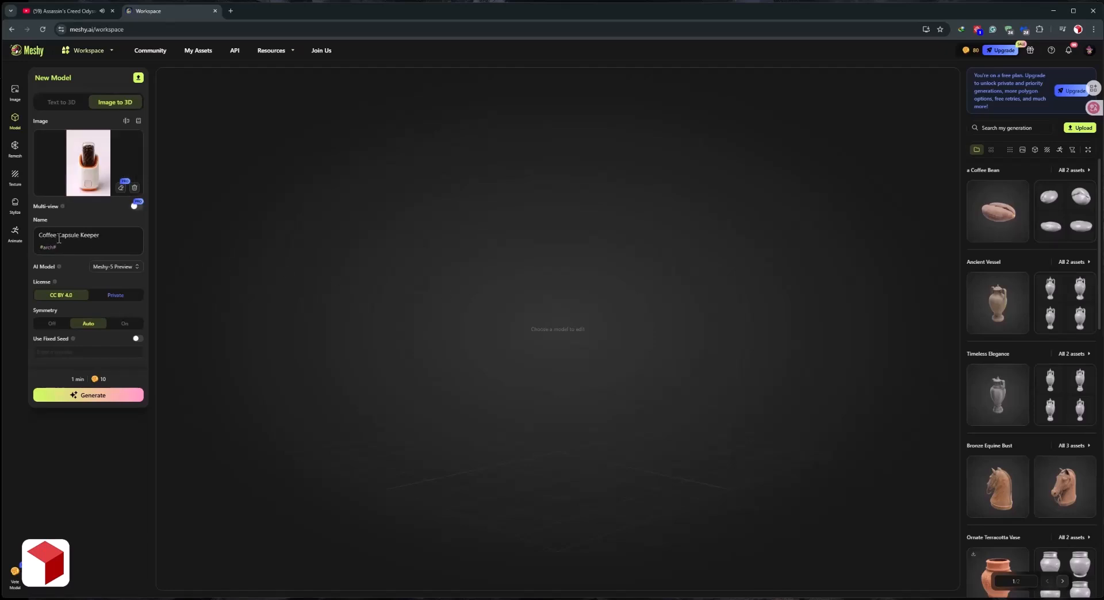
{"action": "left_click", "coordinate": [92, 401]}
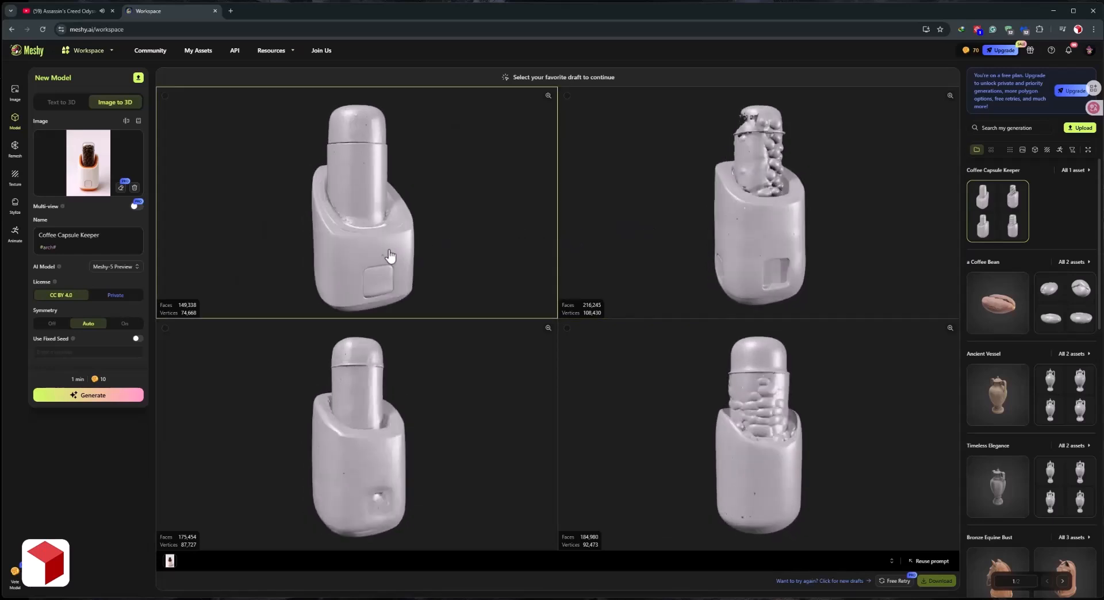
{"action": "left_click", "coordinate": [370, 217]}
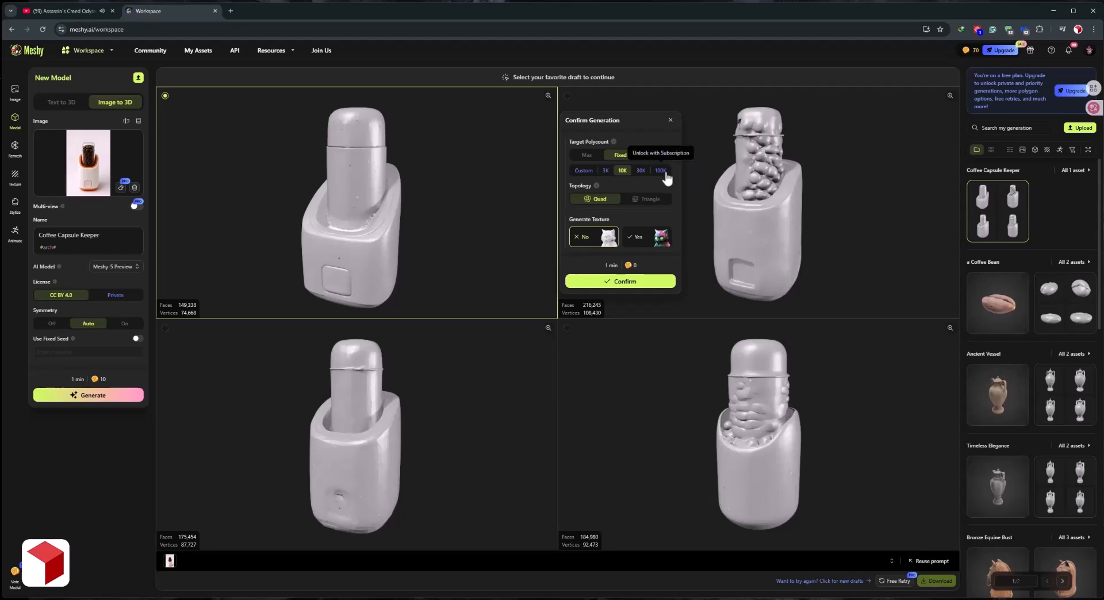
{"action": "left_click", "coordinate": [618, 281]}
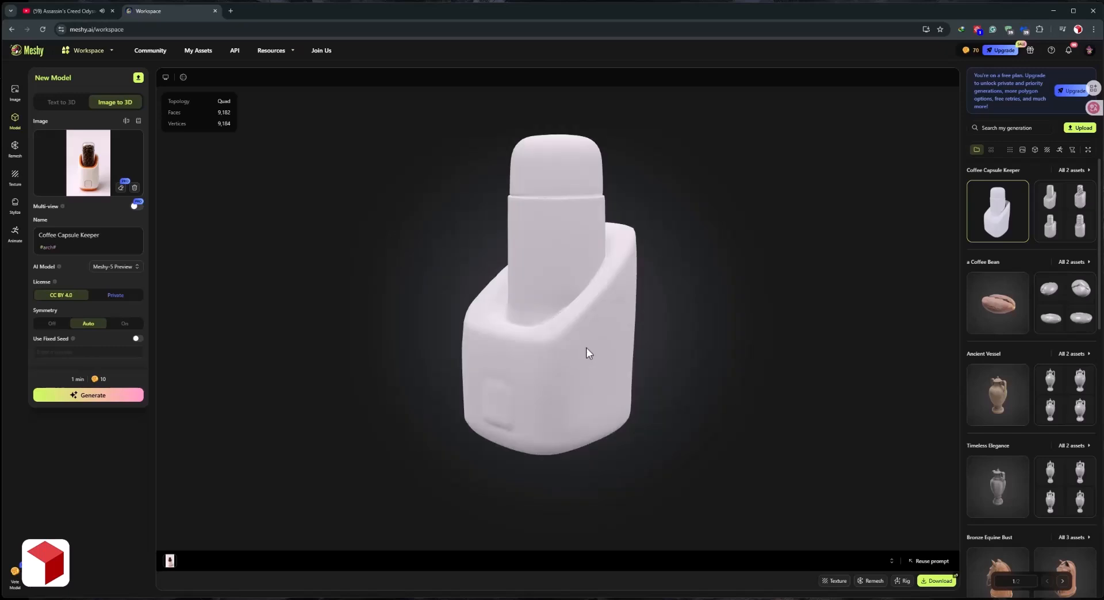
Inspect the generated Coffee Capsule Keeper model from the front and download it in FBX format.
{"action": "left_click_drag", "start_coordinate": [438, 274], "coordinate": [501, 281]}
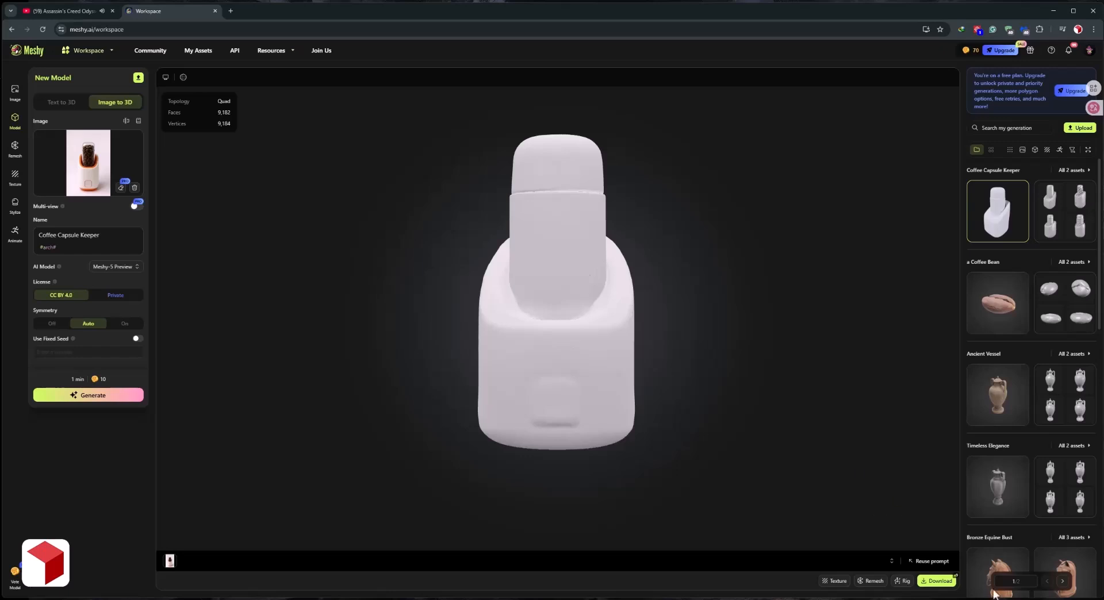
{"action": "left_click", "coordinate": [938, 581]}
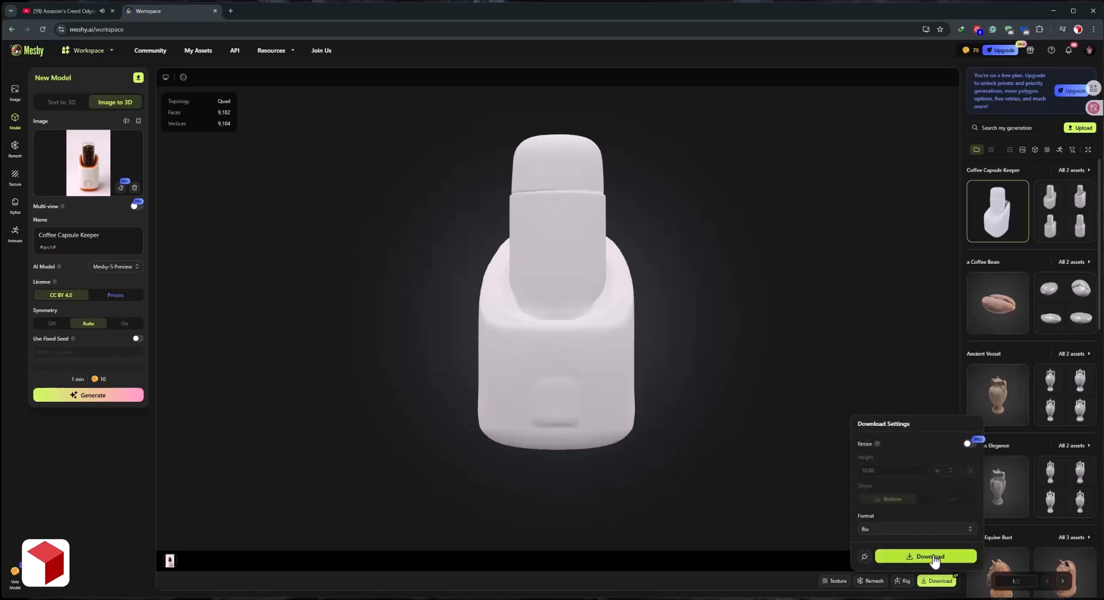
{"action": "left_click", "coordinate": [934, 558]}
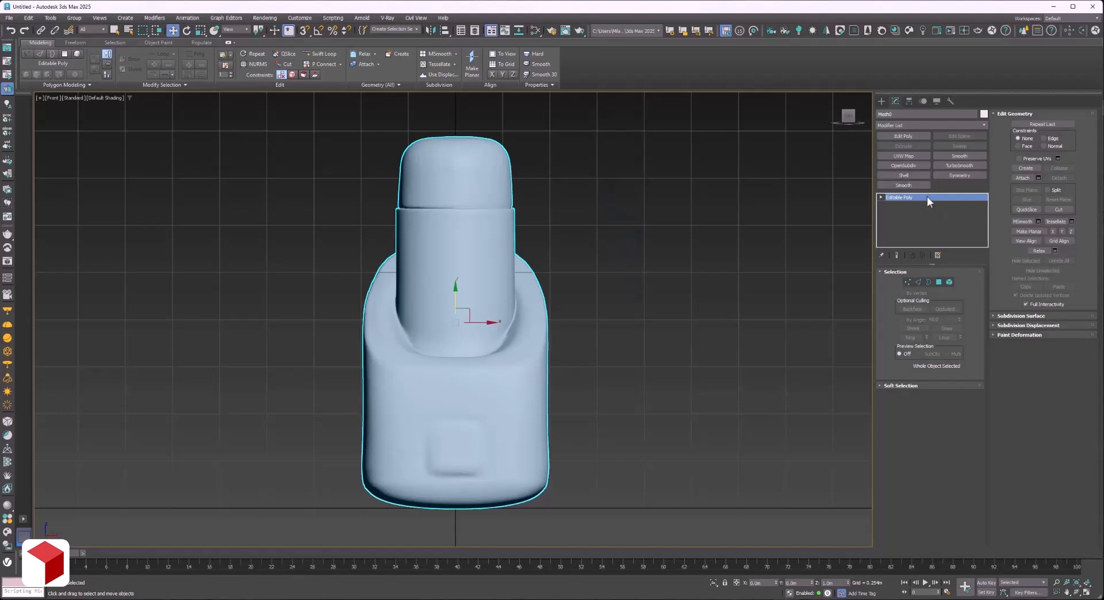
In 3ds Max, configure the modifier set with 12 buttons and assign the Slice modifier to the new one.
{"action": "left_click", "coordinate": [937, 254]}
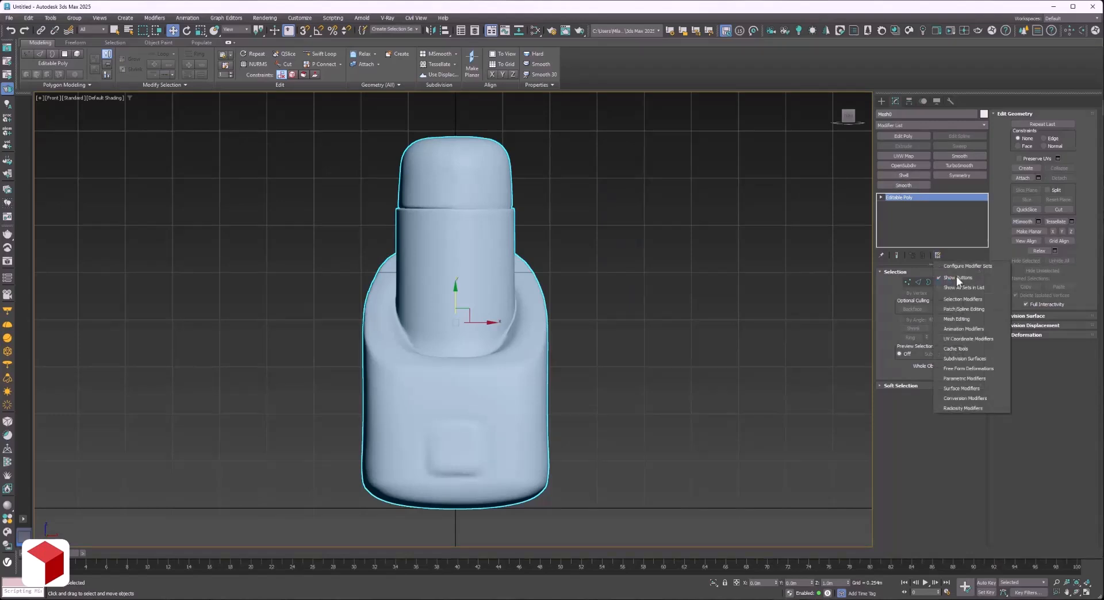
{"action": "left_click", "coordinate": [962, 264]}
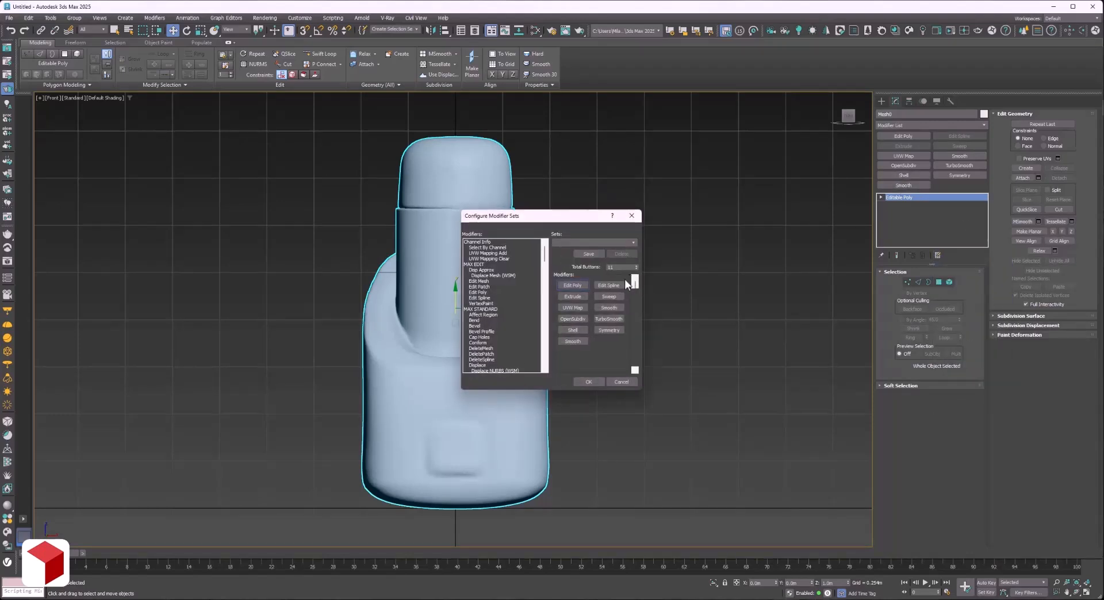
{"action": "left_click", "coordinate": [636, 265]}
{"action": "left_click", "coordinate": [609, 341]}
{"action": "scroll", "coordinate": [485, 279], "scroll_direction": "down", "scroll_amount": 10}
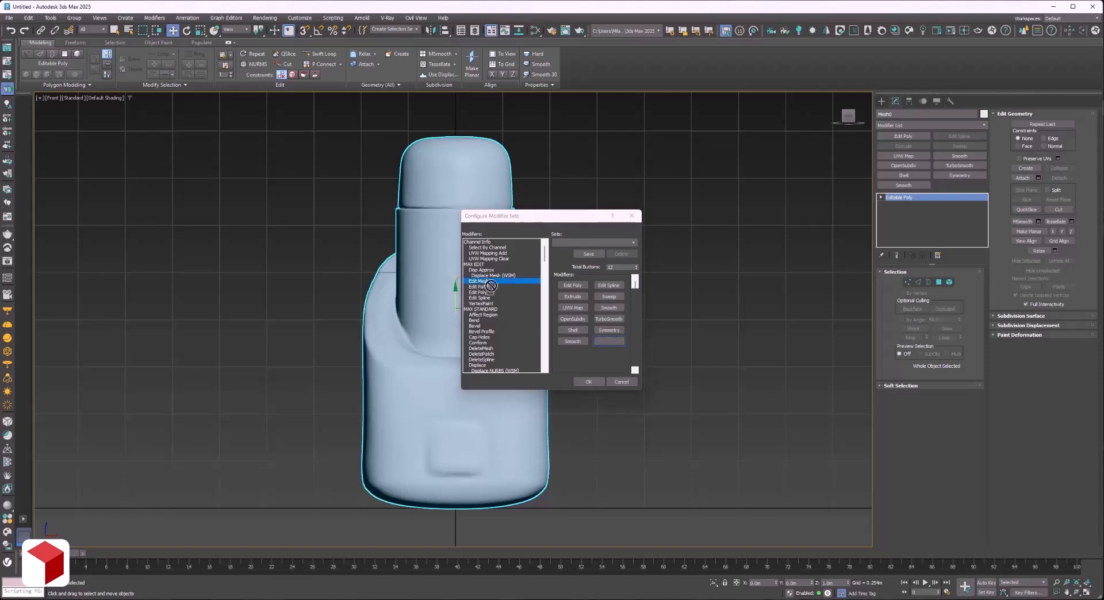
{"action": "left_click", "coordinate": [497, 365]}
{"action": "key", "text": "Down"}
{"action": "key", "text": "Down"}
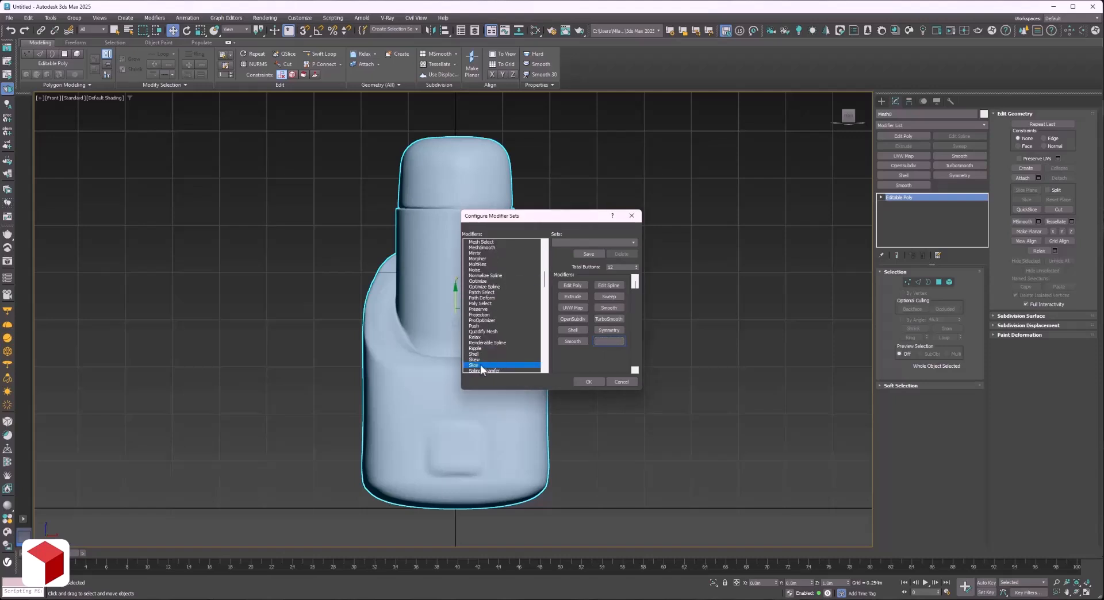
{"action": "left_click_drag", "start_coordinate": [477, 359], "coordinate": [609, 341]}
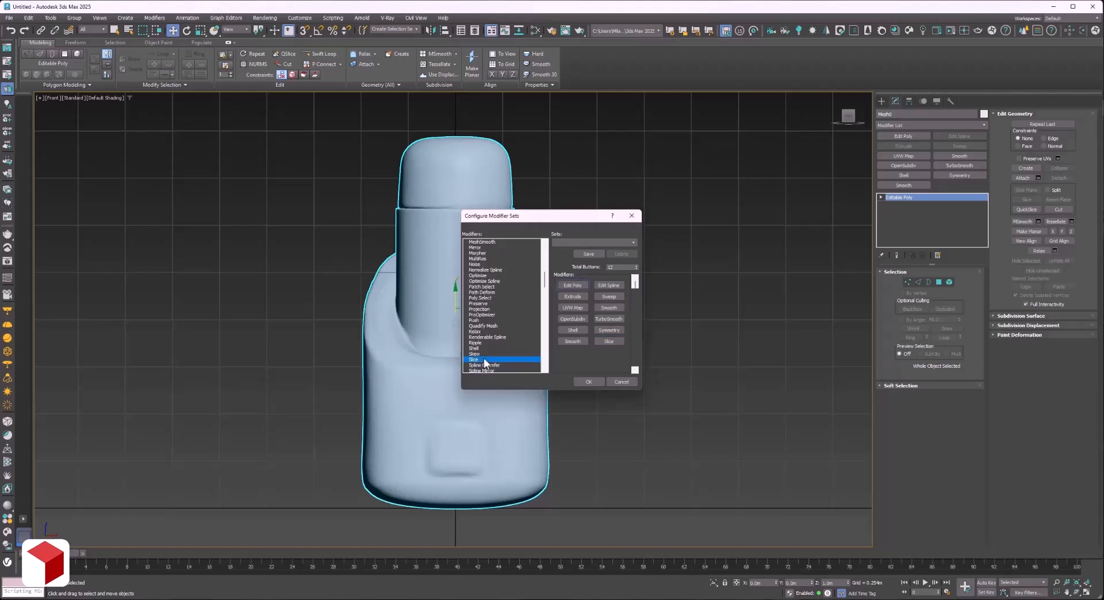
{"action": "left_click", "coordinate": [588, 382]}
Apply a Slice modifier to the imported mesh, rotate its plane 90 degrees to the vertical centre, and use Remove Negative with Cap.
{"action": "left_click", "coordinate": [931, 186]}
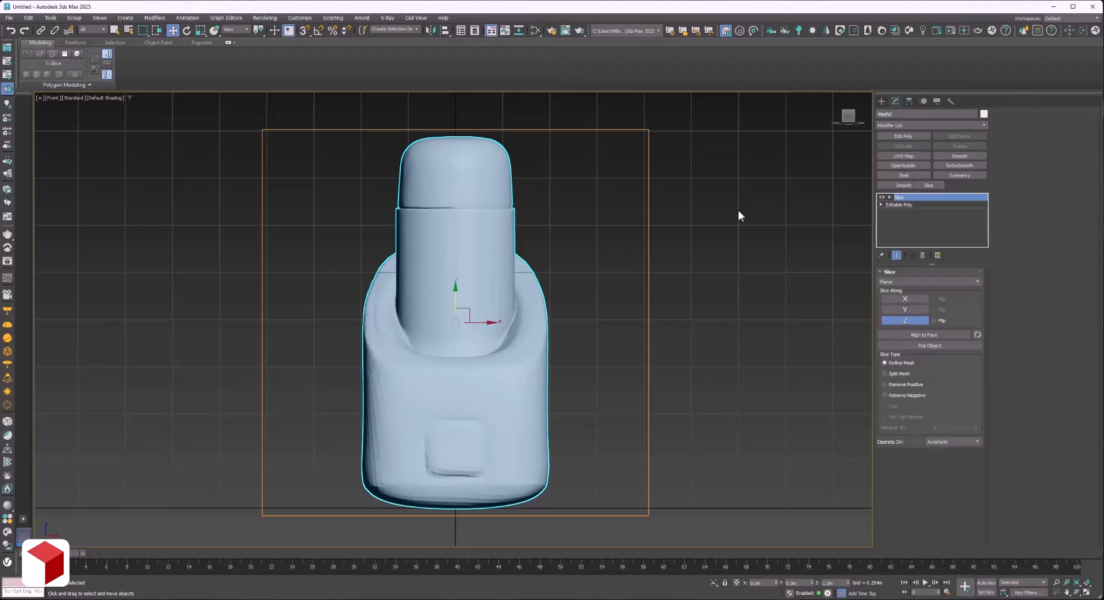
{"action": "key", "text": "1"}
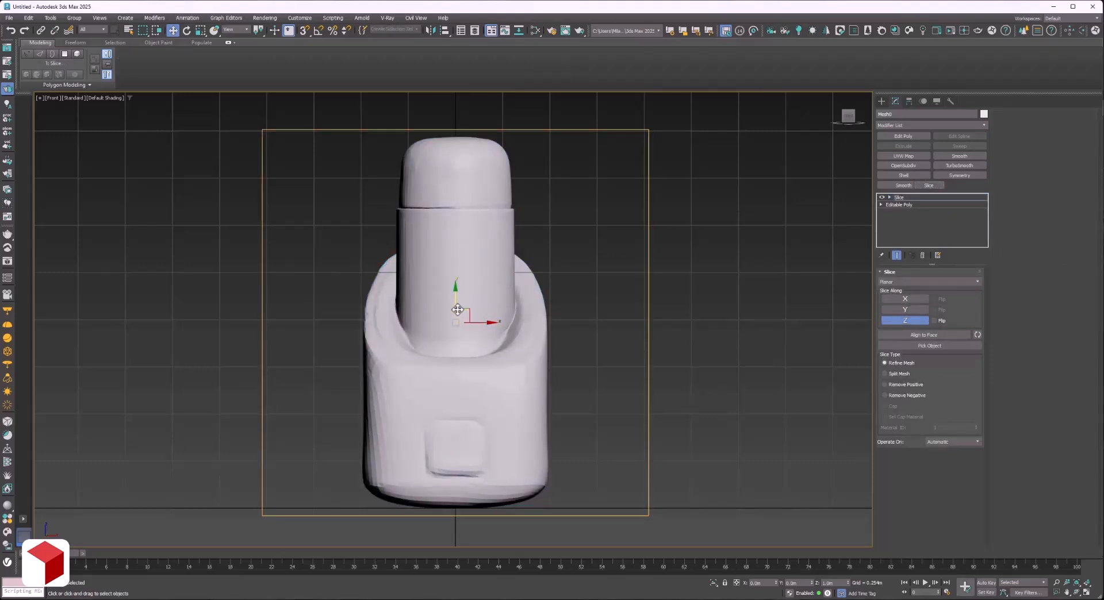
{"action": "key", "text": "e"}
{"action": "left_click_drag", "start_coordinate": [446, 322], "coordinate": [483, 326]}
{"action": "key", "text": "a"}
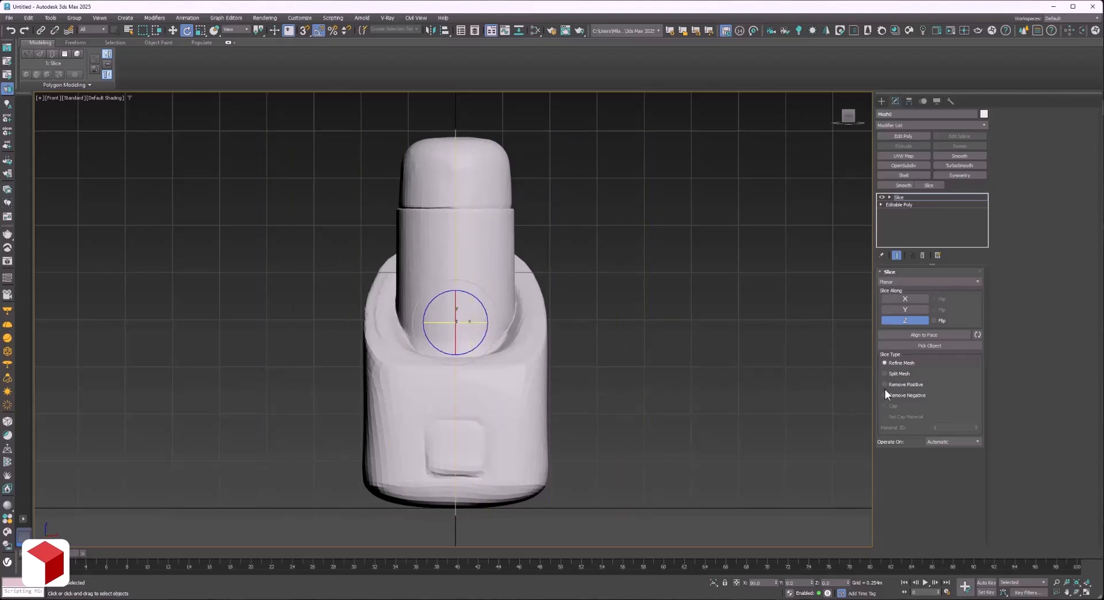
{"action": "left_click", "coordinate": [897, 384]}
{"action": "left_click", "coordinate": [895, 396]}
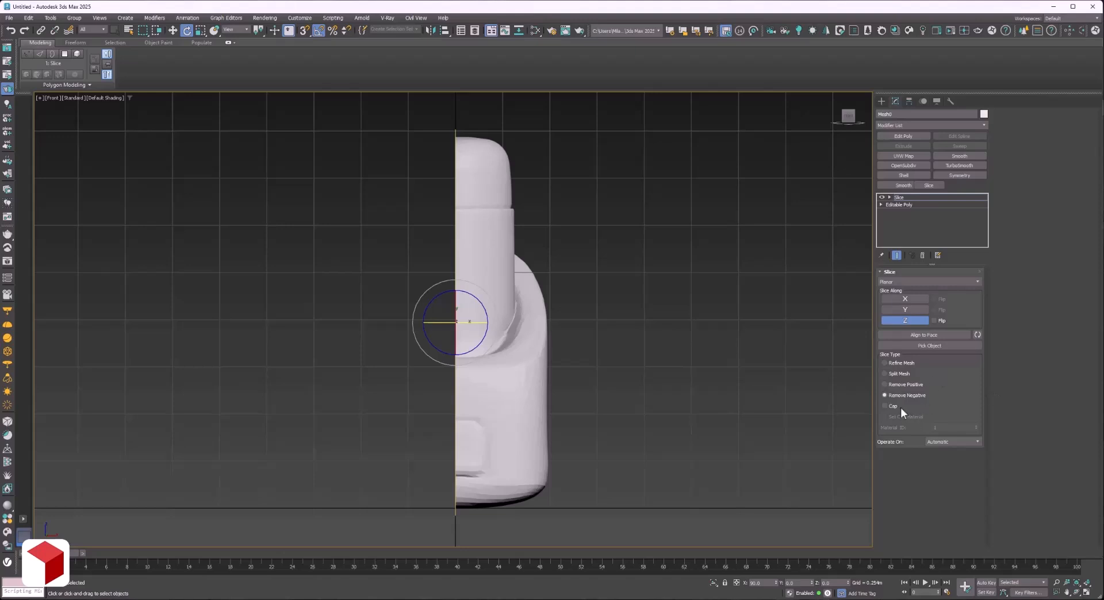
{"action": "left_click", "coordinate": [931, 199]}
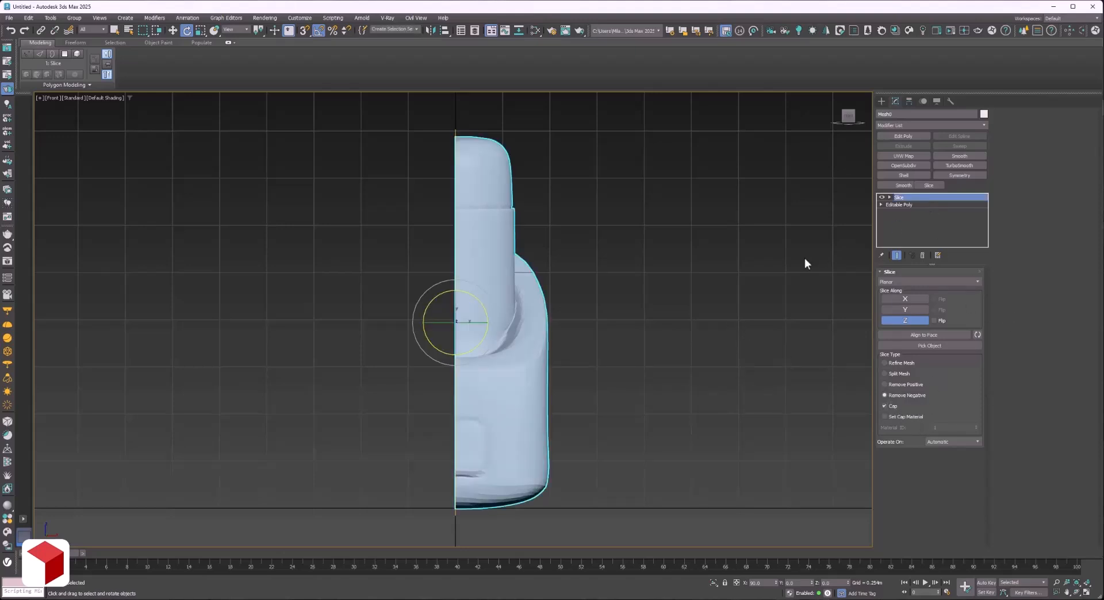
{"action": "left_click", "coordinate": [806, 259]}
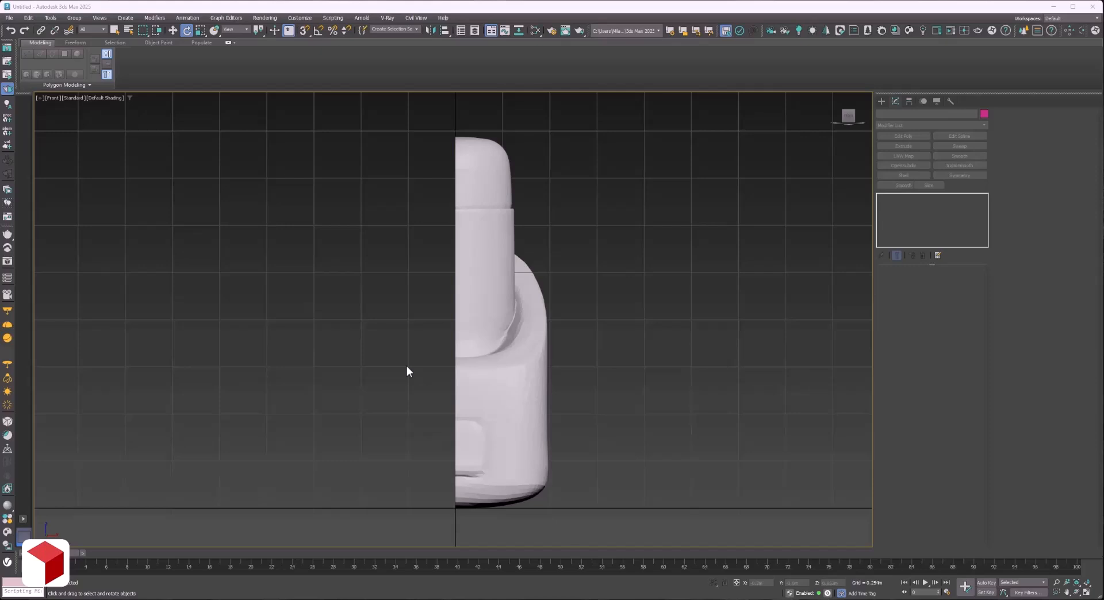
{"action": "left_click", "coordinate": [489, 345]}
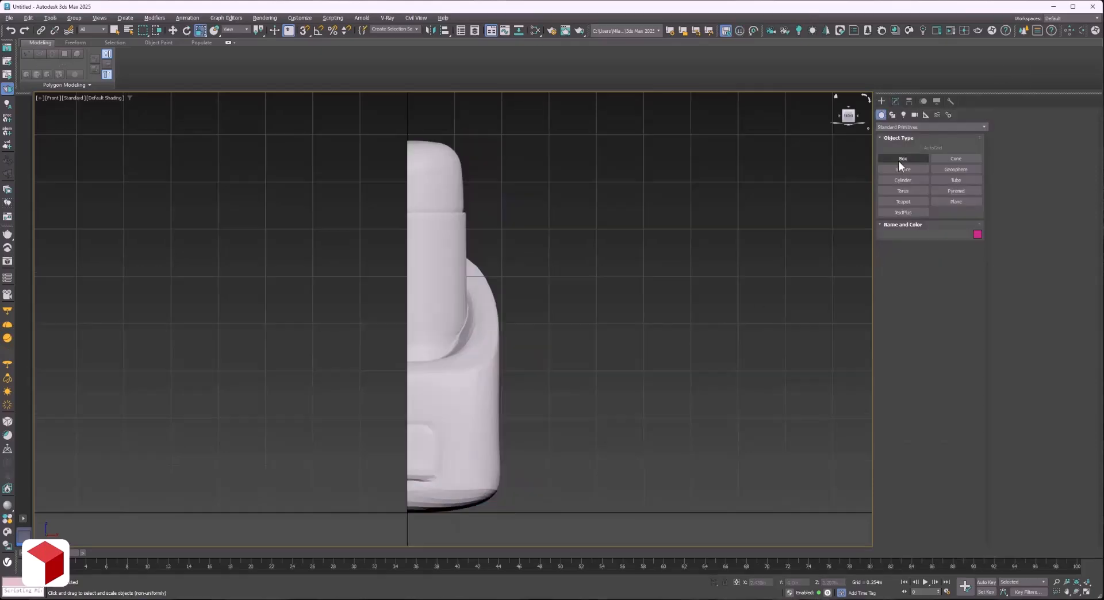
Create a box over the remaining half of the model in the front view, about 2 m long and 0.5 m wide.
{"action": "left_click", "coordinate": [903, 159]}
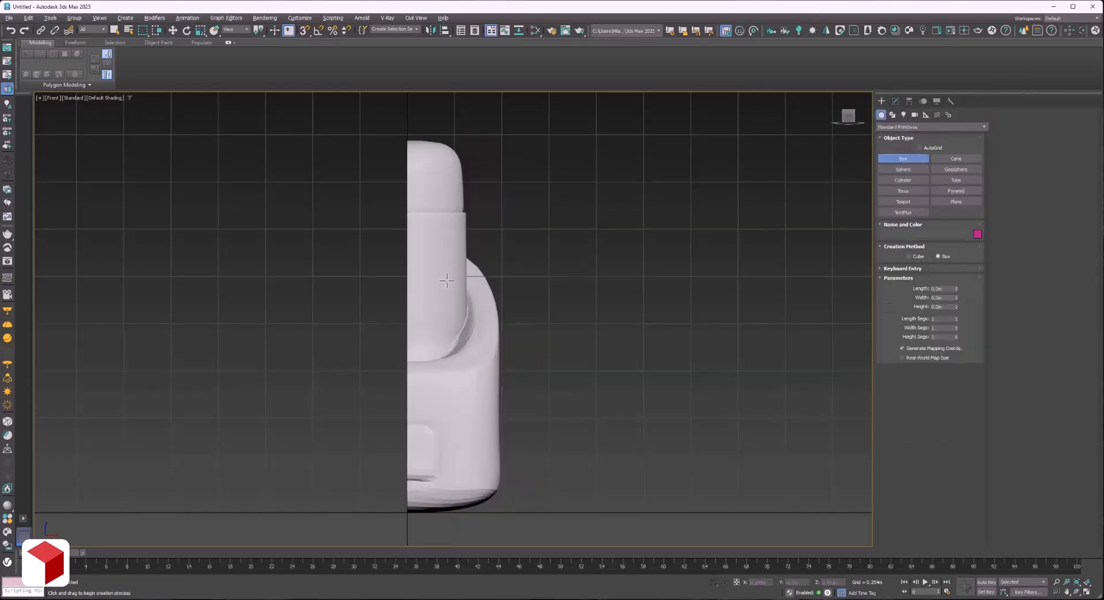
{"action": "left_click_drag", "start_coordinate": [408, 134], "coordinate": [500, 512]}
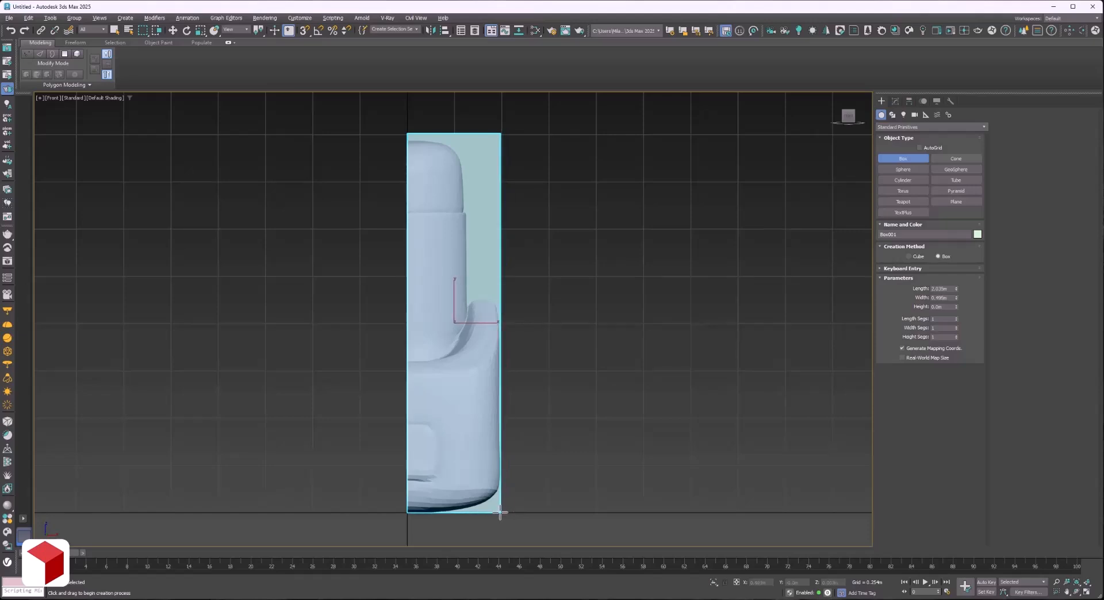
{"action": "left_click", "coordinate": [513, 362]}
In the wireframe top view, move the box to the model's rear edge and set its height to about 1.16 m to cover the depth.
{"action": "key", "text": "r"}
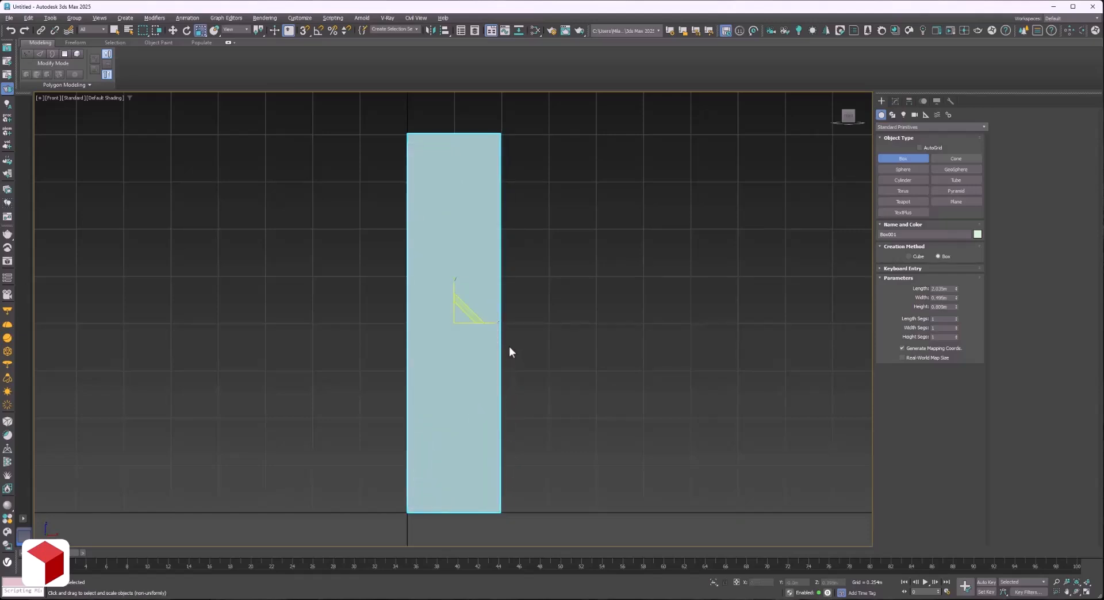
{"action": "key", "text": "t"}
{"action": "key", "text": "z"}
{"action": "key", "text": "z"}
{"action": "key", "text": "F3"}
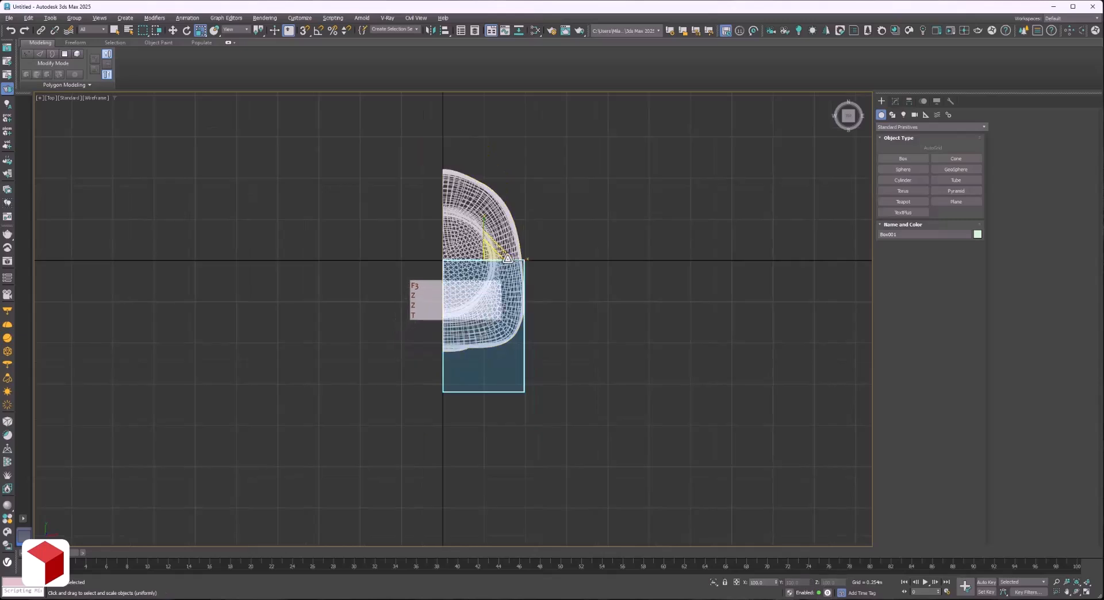
{"action": "key", "text": "w"}
{"action": "left_click_drag", "start_coordinate": [487, 232], "coordinate": [490, 138]}
{"action": "left_click", "coordinate": [896, 100]}
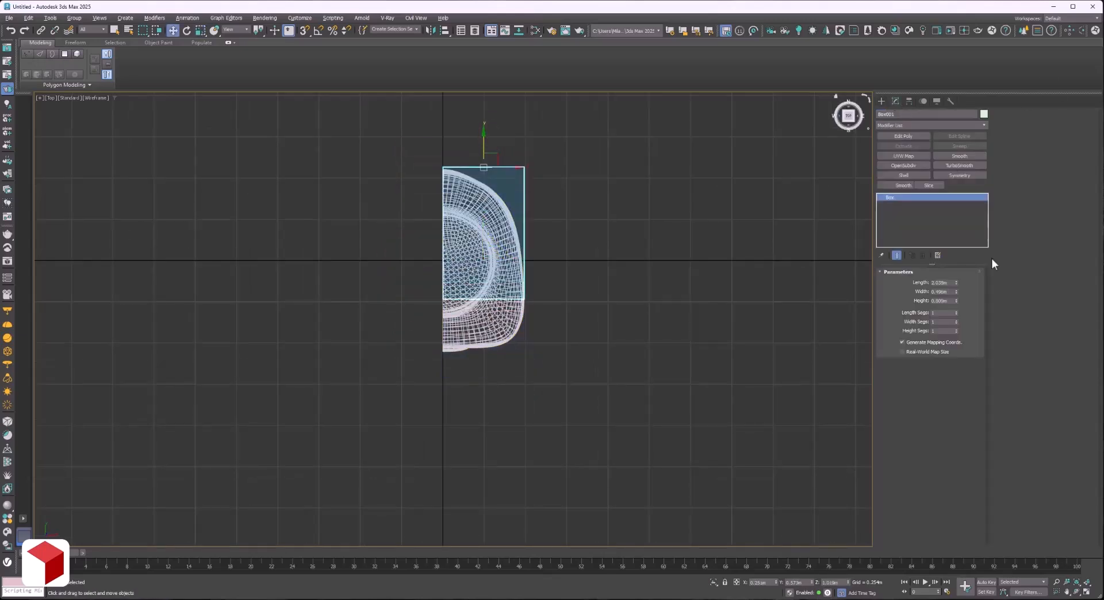
{"action": "left_click_drag", "start_coordinate": [957, 303], "coordinate": [954, 280]}
{"action": "scroll", "coordinate": [592, 191], "scroll_direction": "up", "scroll_amount": 5}
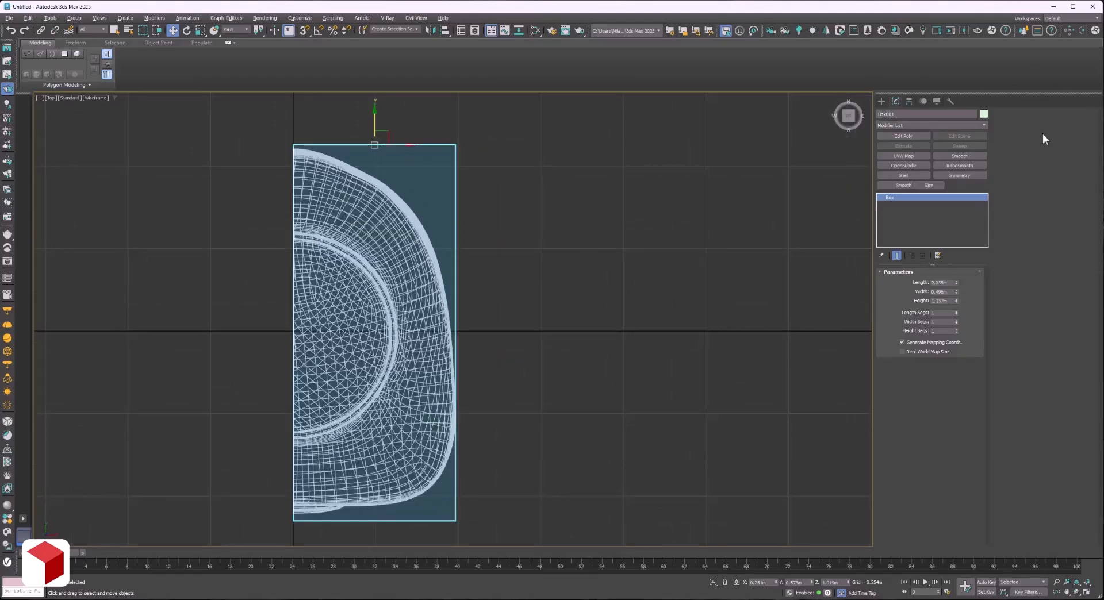
{"action": "left_click", "coordinate": [915, 139]}
{"action": "key", "text": "2"}
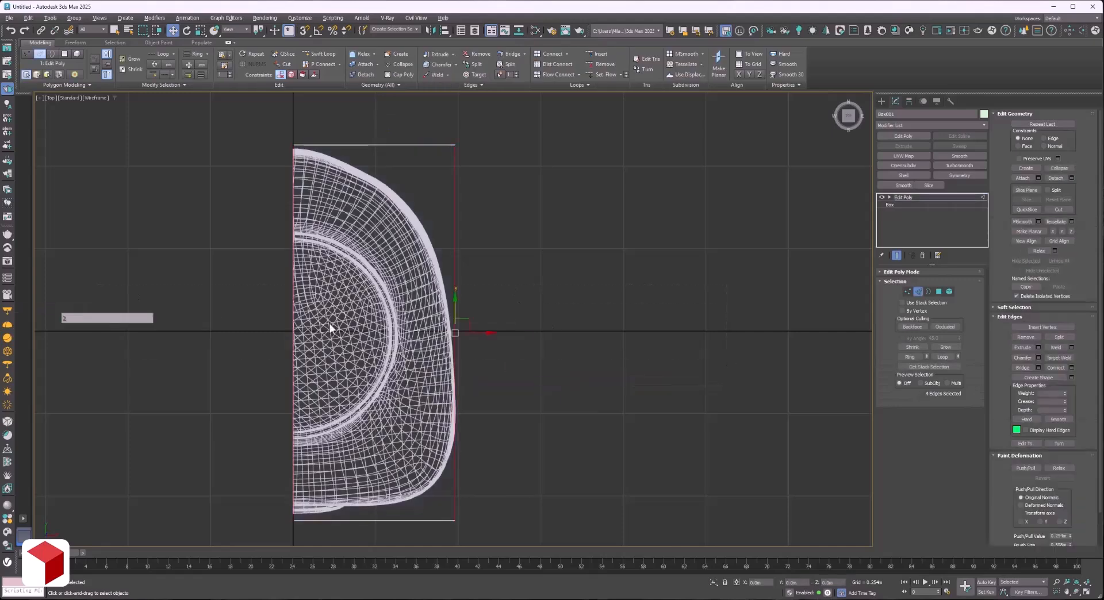
{"action": "left_click", "coordinate": [1072, 368]}
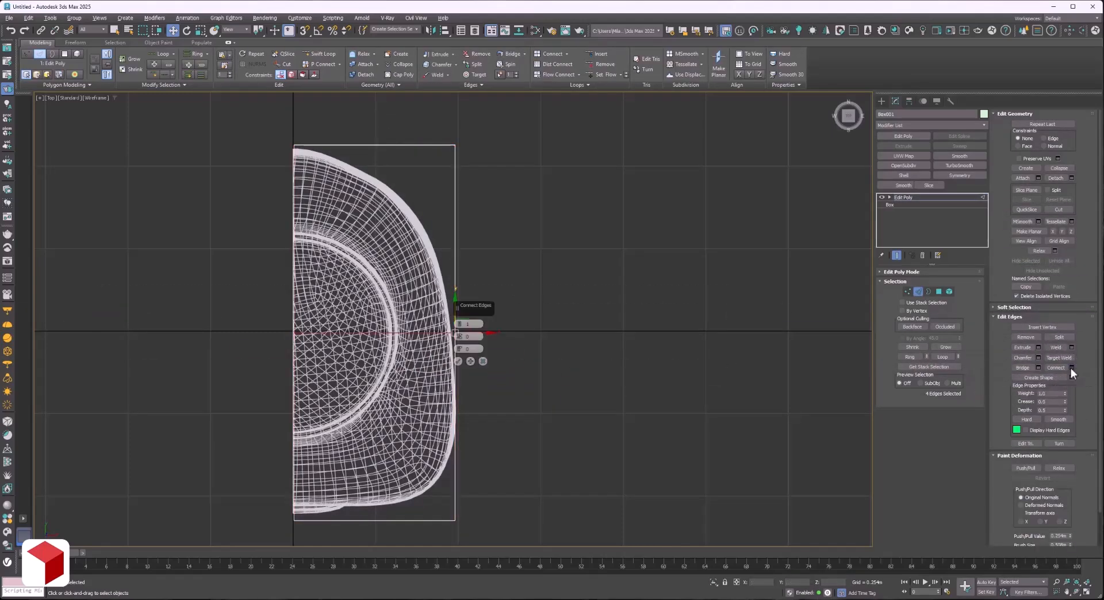
{"action": "left_click", "coordinate": [459, 323]}
{"action": "left_click", "coordinate": [458, 361]}
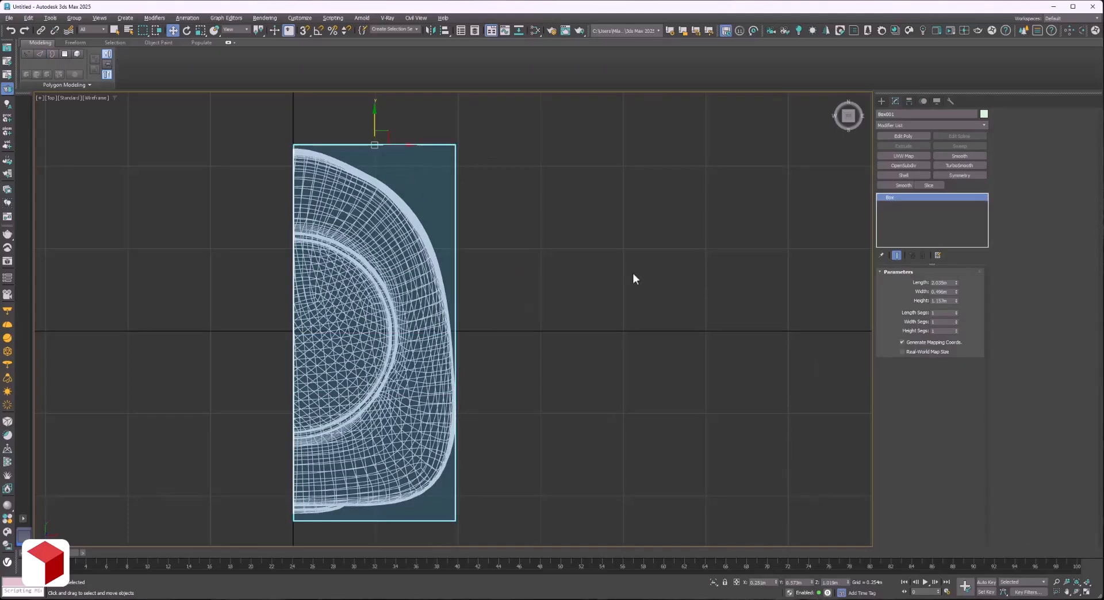
Add an Edit Poly modifier to the box and connect its four depth edges with 2 segments.
{"action": "left_click", "coordinate": [915, 138]}
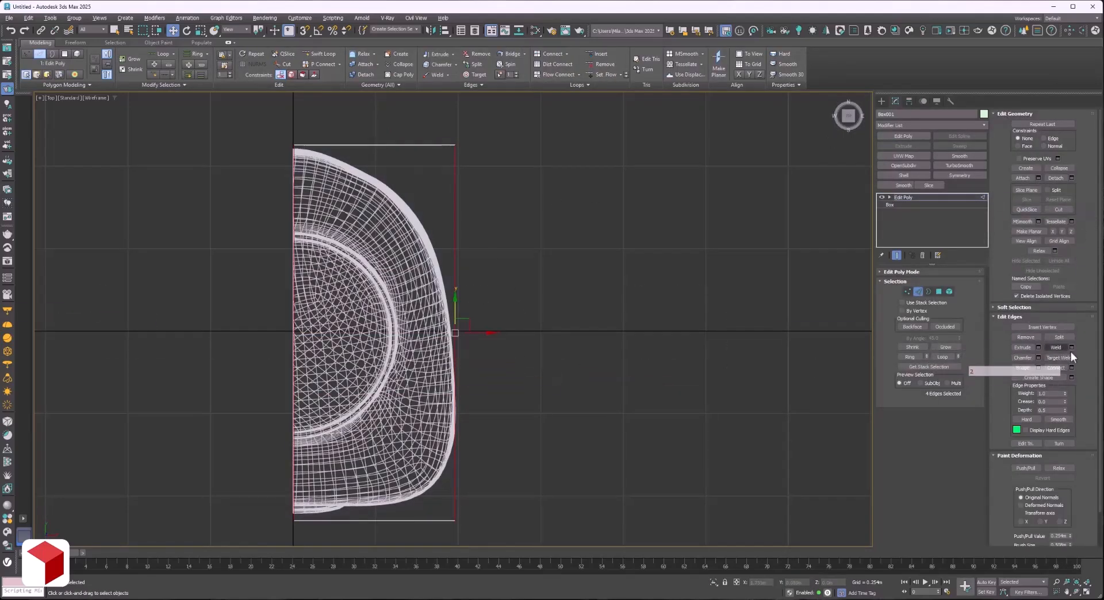
{"action": "left_click", "coordinate": [1072, 367]}
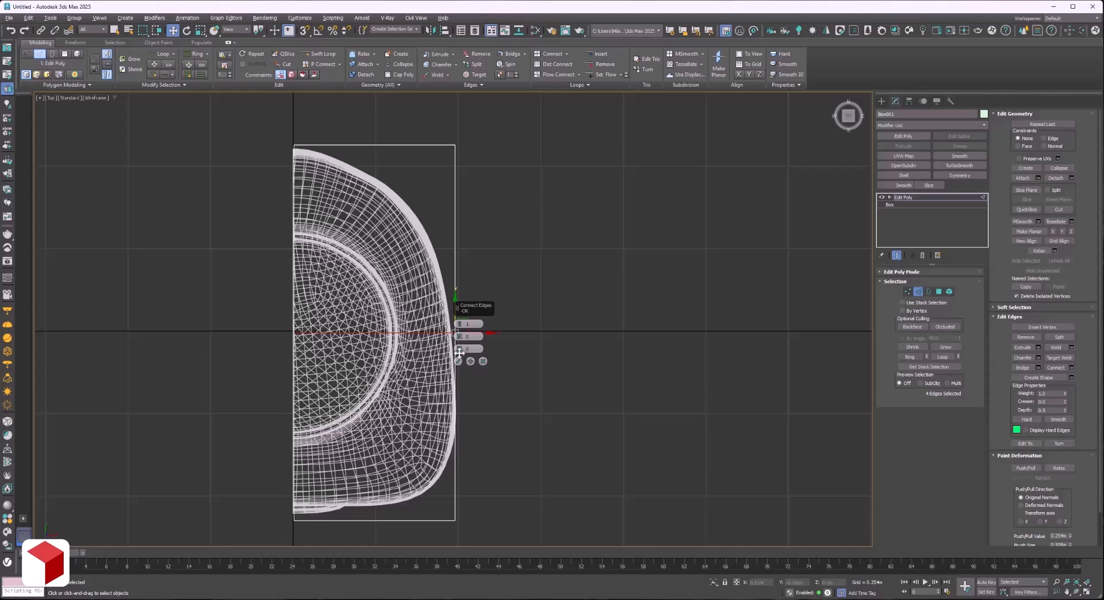
{"action": "left_click", "coordinate": [460, 325]}
Move the box's outer vertices on the rear connecting segment inward to meet the side of the reference mesh.
{"action": "key", "text": "1"}
{"action": "left_click_drag", "start_coordinate": [431, 249], "coordinate": [521, 298]}
{"action": "left_click_drag", "start_coordinate": [476, 270], "coordinate": [464, 271]}
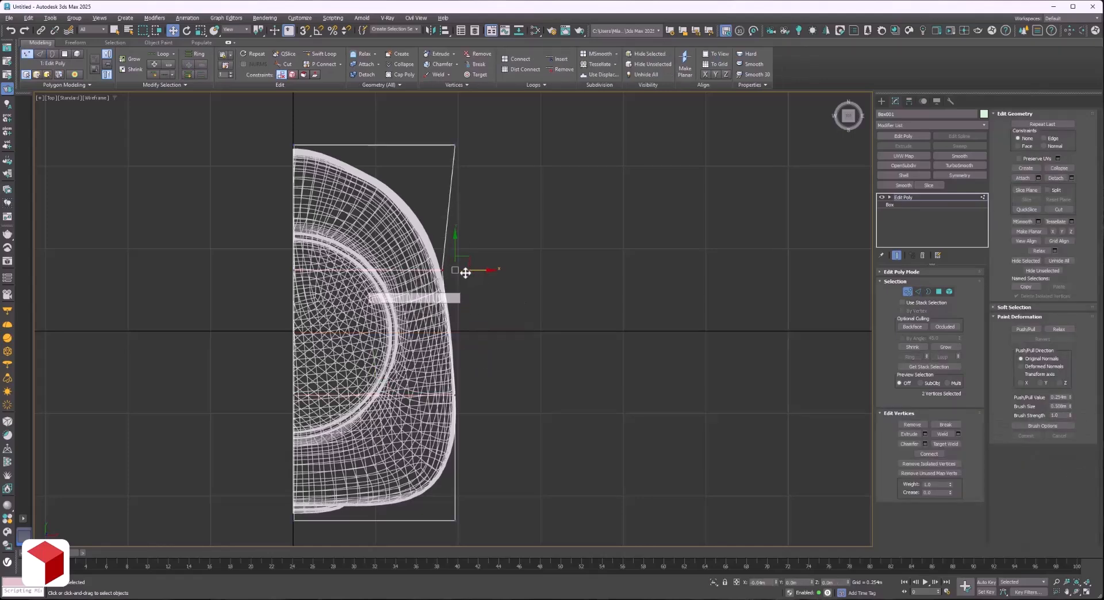
Connect the box's eight widthwise edges with 1 segment, running from its rear to its front.
{"action": "left_click_drag", "start_coordinate": [486, 132], "coordinate": [382, 206]}
{"action": "key", "text": "2"}
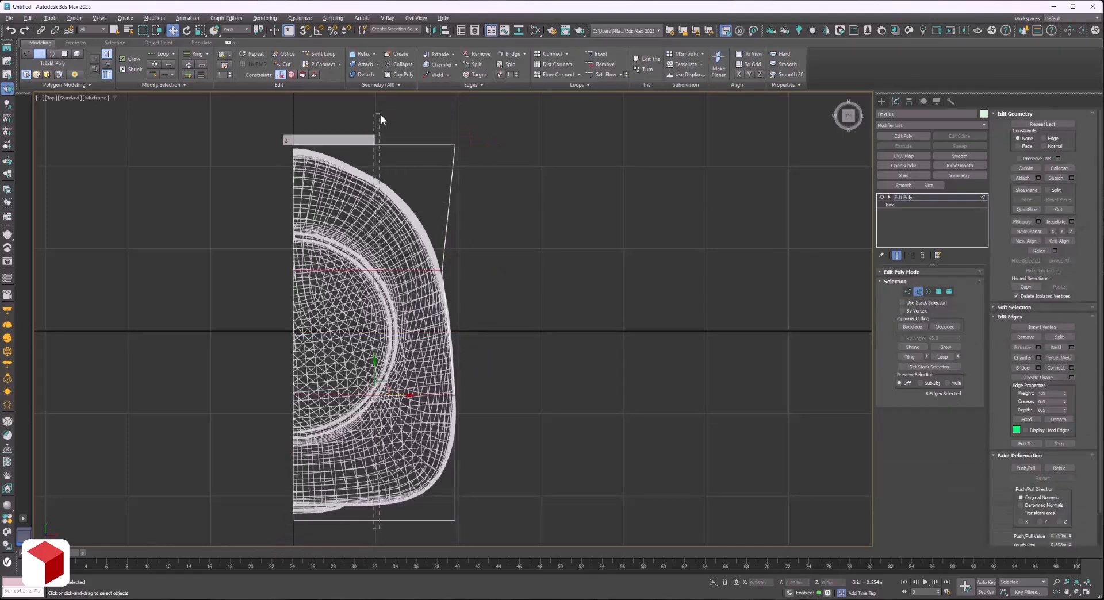
{"action": "left_click", "coordinate": [1071, 368]}
{"action": "left_click", "coordinate": [459, 327]}
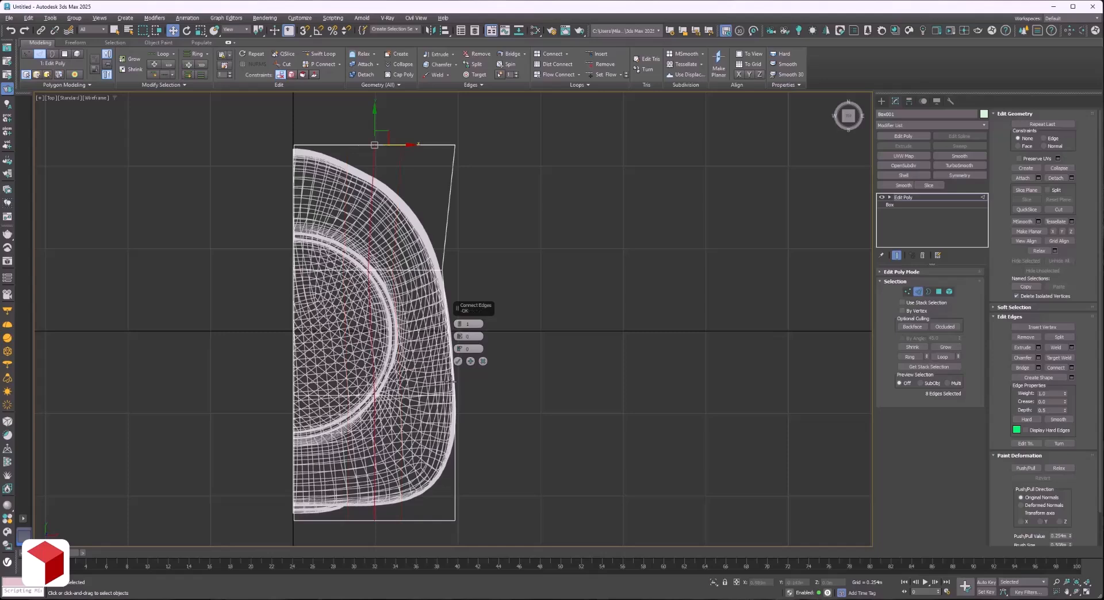
{"action": "left_click", "coordinate": [457, 361]}
In the top view, move the box's rear and front vertices inward onto the reference mesh's rounded outer contour.
{"action": "key", "text": "1"}
{"action": "left_click_drag", "start_coordinate": [349, 123], "coordinate": [379, 160]}
{"action": "left_click_drag", "start_coordinate": [438, 128], "coordinate": [426, 200]}
{"action": "scroll", "coordinate": [363, 532], "scroll_direction": "up", "scroll_amount": 3}
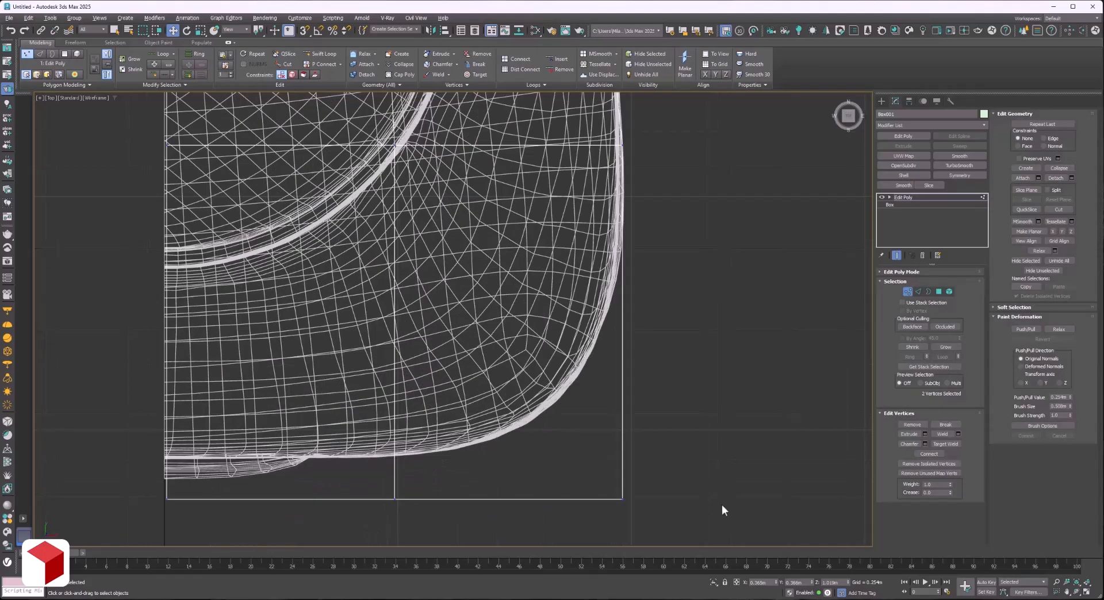
{"action": "left_click_drag", "start_coordinate": [719, 505], "coordinate": [157, 434]}
{"action": "left_click_drag", "start_coordinate": [395, 477], "coordinate": [394, 437]}
{"action": "left_click_drag", "start_coordinate": [618, 469], "coordinate": [579, 375]}
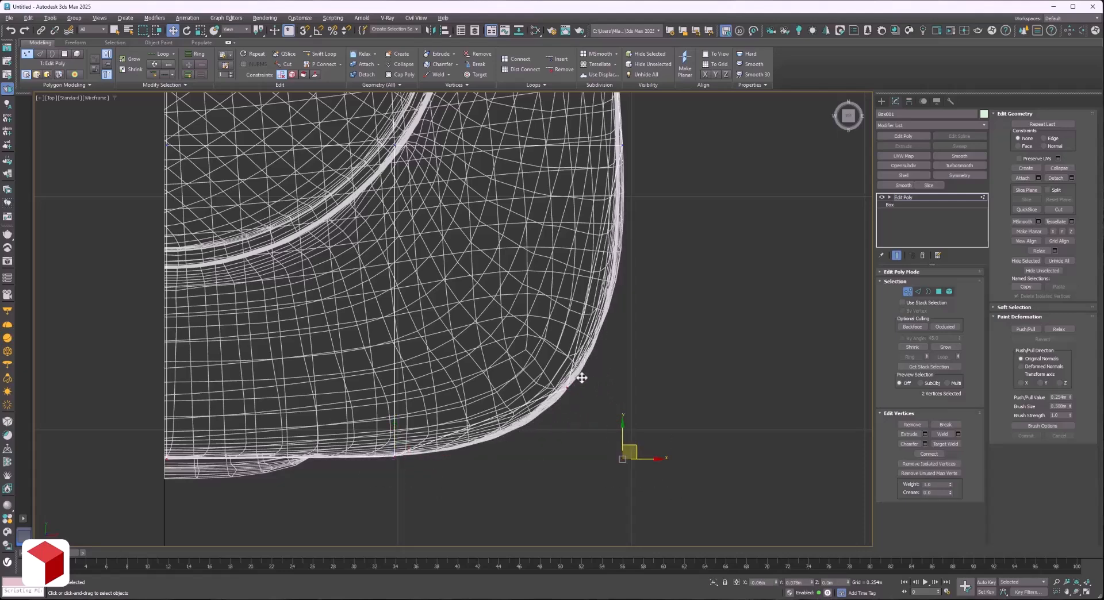
In the wireframe left view, shift the box's vertices in the front part forward by about 0.02 m.
{"action": "scroll", "coordinate": [581, 380], "scroll_direction": "down", "scroll_amount": 5}
{"action": "key", "text": "f"}
{"action": "key", "text": "F3"}
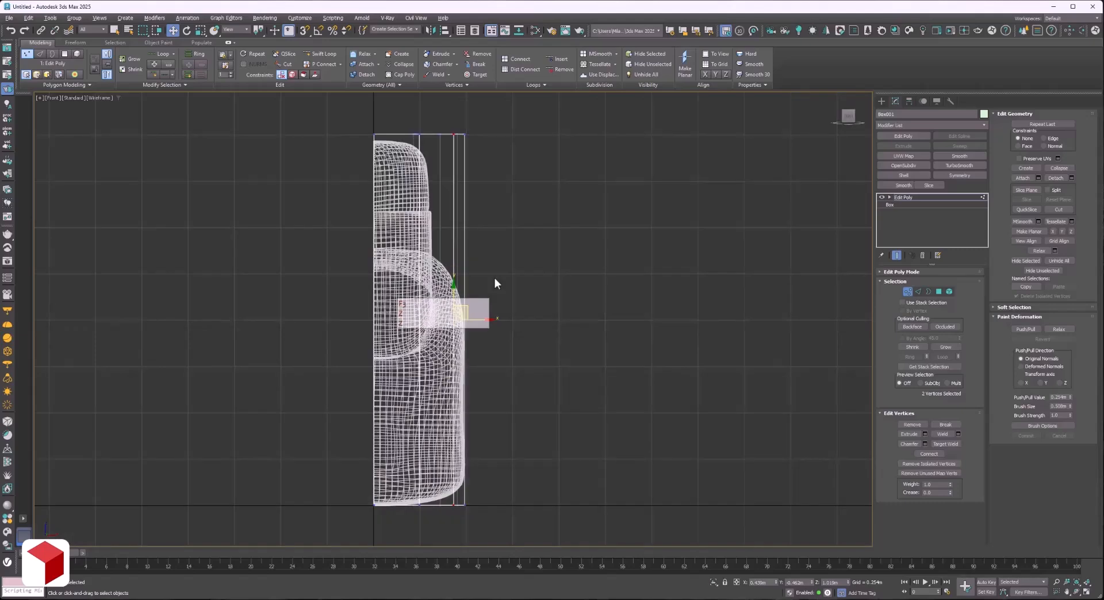
{"action": "key", "text": "l"}
{"action": "left_click_drag", "start_coordinate": [517, 522], "coordinate": [387, 113]}
{"action": "left_click", "coordinate": [495, 511]}
{"action": "key", "text": "w"}
{"action": "left_click_drag", "start_coordinate": [464, 320], "coordinate": [467, 320]}
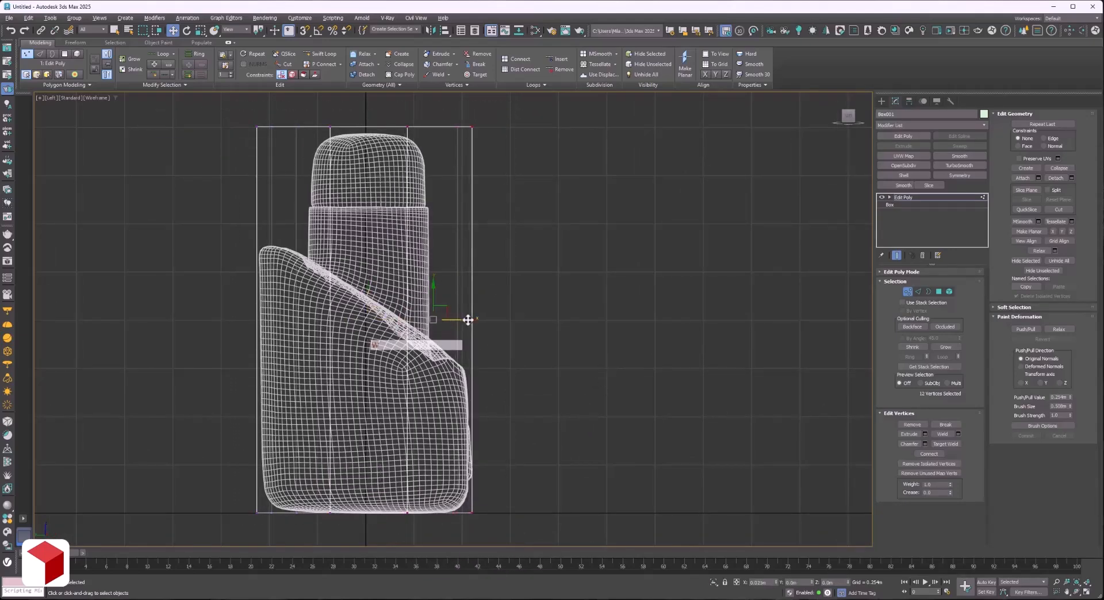
{"action": "left_click", "coordinate": [569, 298]}
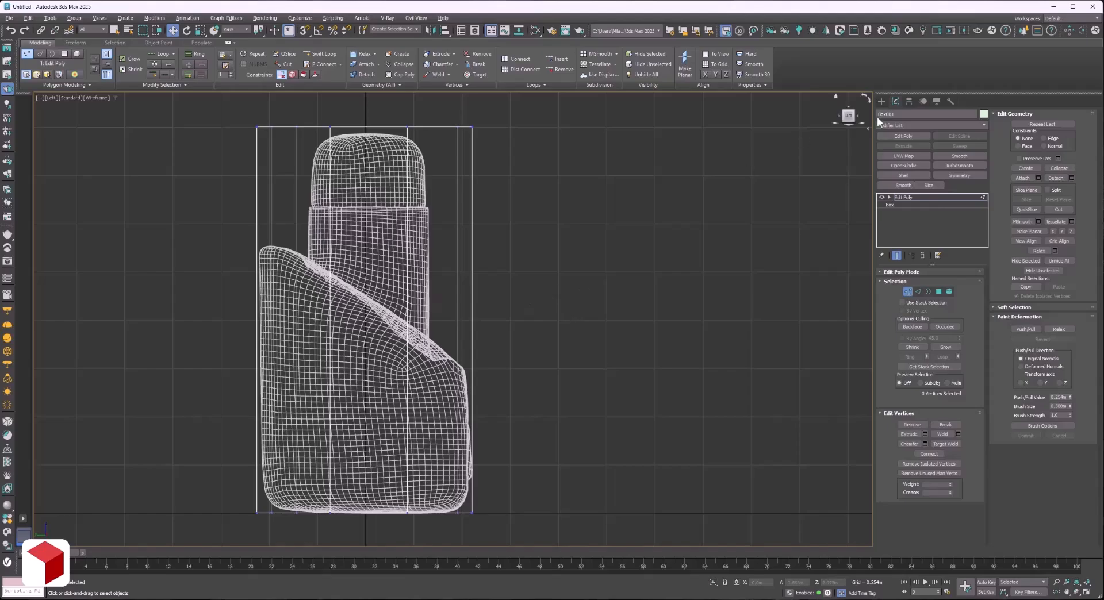
Try to raise the bottom vertices of the middle column slightly to follow the reference mesh's curved base.
{"action": "key", "text": "f"}
{"action": "left_click", "coordinate": [1077, 593]}
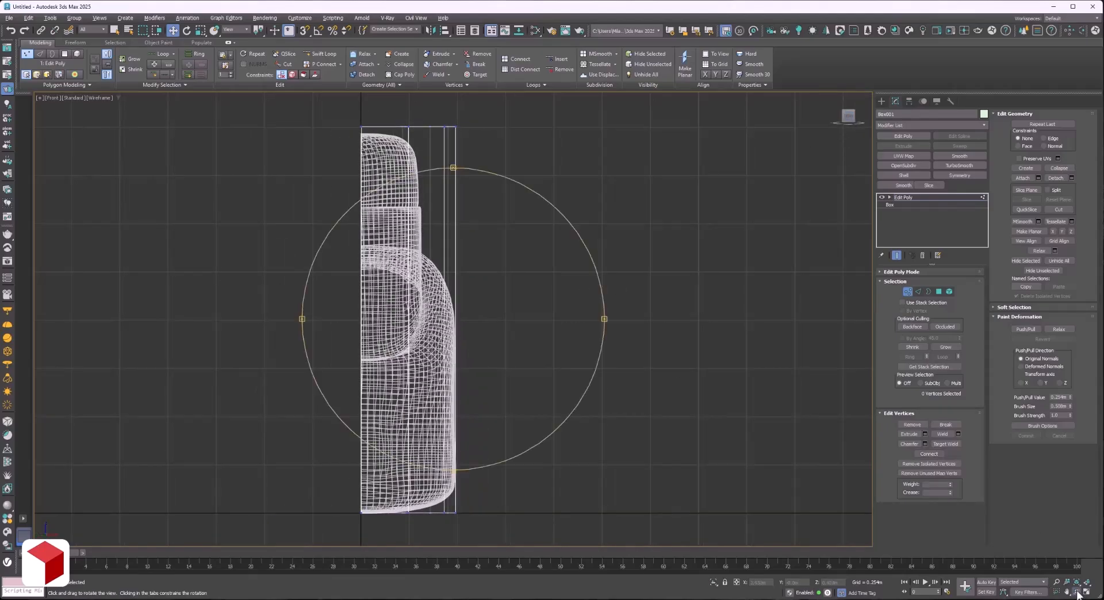
{"action": "left_click_drag", "start_coordinate": [500, 358], "coordinate": [505, 334]}
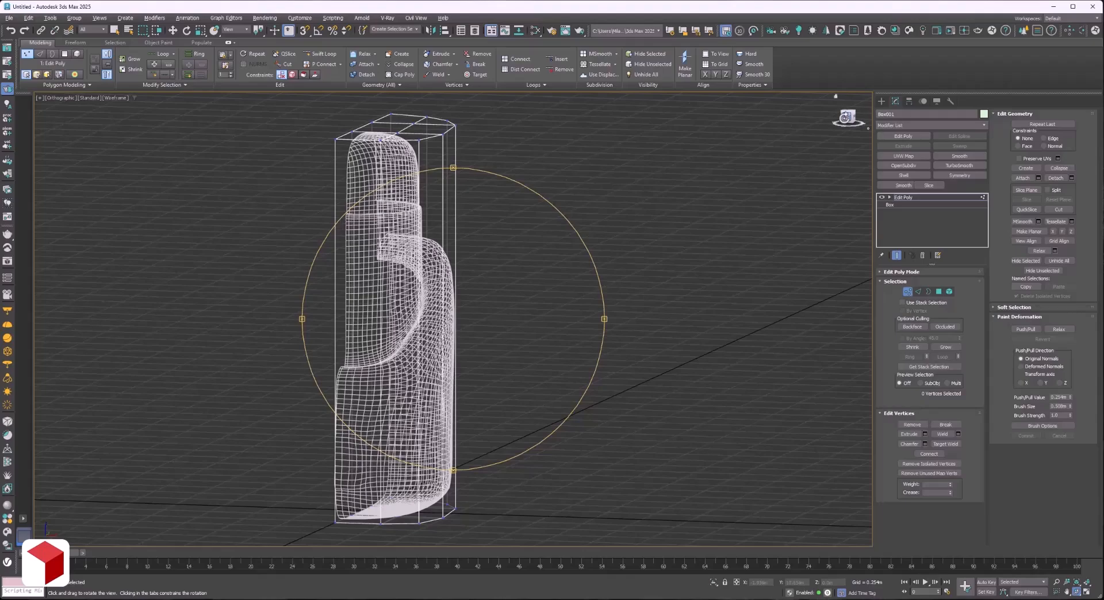
{"action": "left_click", "coordinate": [845, 117]}
{"action": "scroll", "coordinate": [424, 520], "scroll_direction": "up", "scroll_amount": 6}
{"action": "right_click", "coordinate": [420, 539]}
{"action": "key", "text": "1"}
{"action": "key", "text": "1"}
{"action": "left_click_drag", "start_coordinate": [420, 540], "coordinate": [387, 499]}
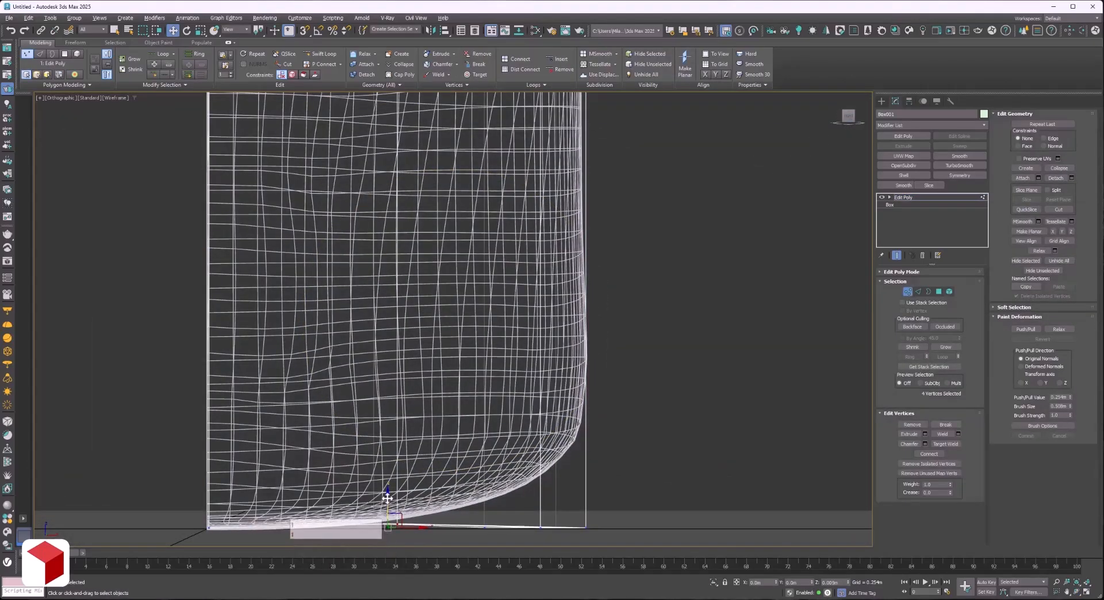
Undo the middle bottom vertex move and raise the outer bottom vertices to the reference mesh's rounded lower corner in the front view.
{"action": "left_click", "coordinate": [1080, 594]}
{"action": "scroll", "coordinate": [550, 319], "scroll_direction": "down", "scroll_amount": 3}
{"action": "mouse_move", "coordinate": [551, 319]}
{"action": "left_mouse_down"}
{"action": "mouse_move", "coordinate": [512, 368]}
{"action": "mouse_move", "coordinate": [543, 331]}
{"action": "left_mouse_up"}
{"action": "left_click", "coordinate": [848, 117]}
{"action": "right_click", "coordinate": [574, 387]}
{"action": "left_click_drag", "start_coordinate": [642, 524], "coordinate": [504, 429]}
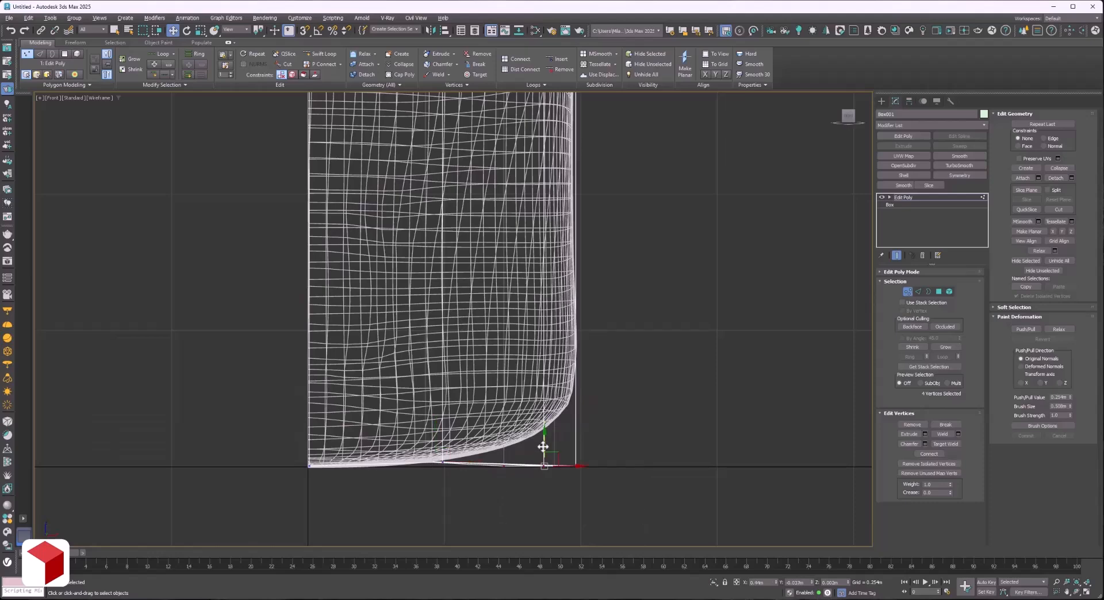
{"action": "key", "text": "ctrl+z"}
{"action": "key", "text": "ctrl+z"}
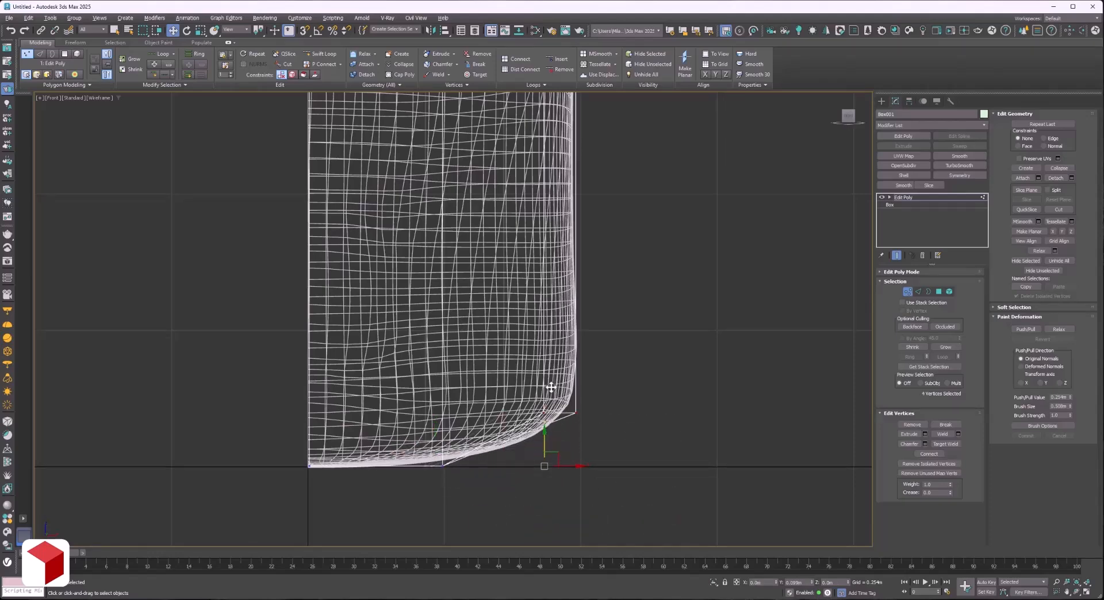
In the left view, start a slice plane on the box and tilt it parallel to the reference mesh's slanted rim.
{"action": "scroll", "coordinate": [541, 398], "scroll_direction": "down", "scroll_amount": 5}
{"action": "middle_click_drag", "start_coordinate": [475, 161], "coordinate": [469, 291]}
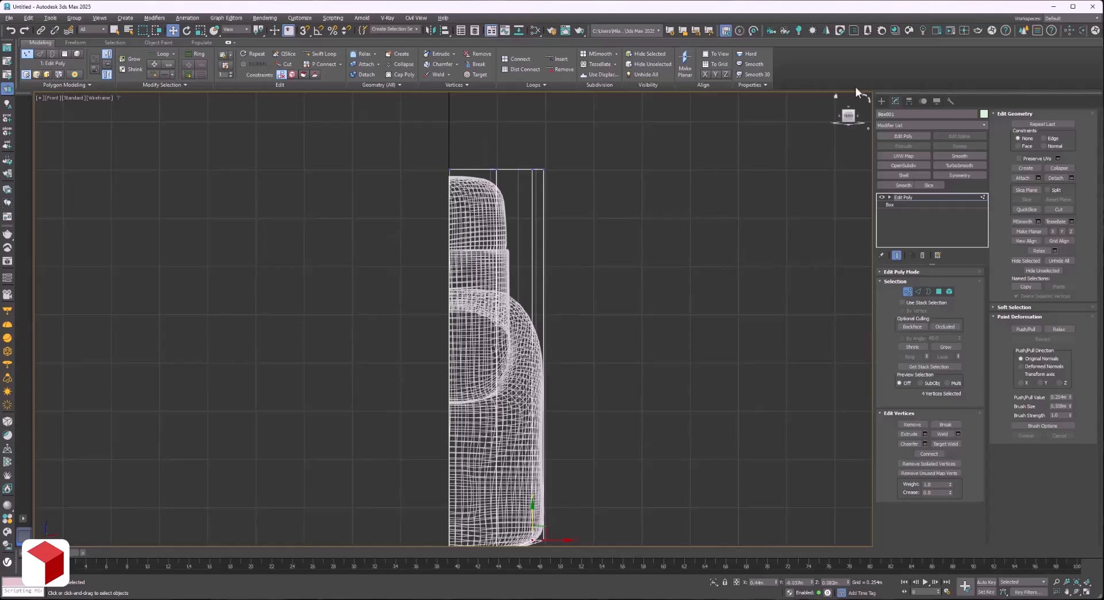
{"action": "left_click", "coordinate": [839, 116]}
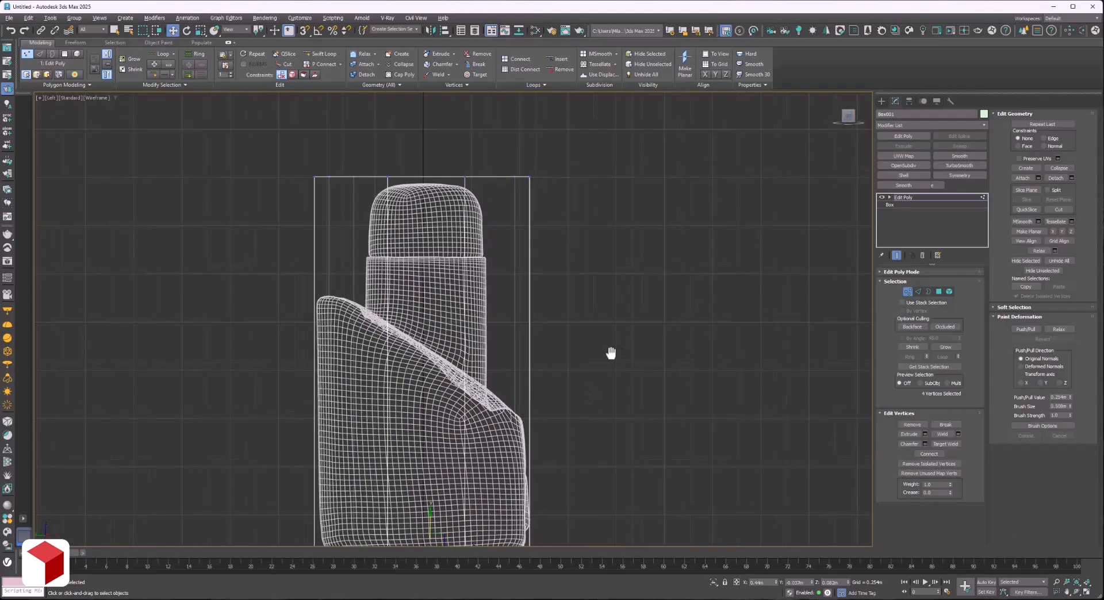
{"action": "left_click", "coordinate": [947, 197]}
{"action": "key", "text": "2"}
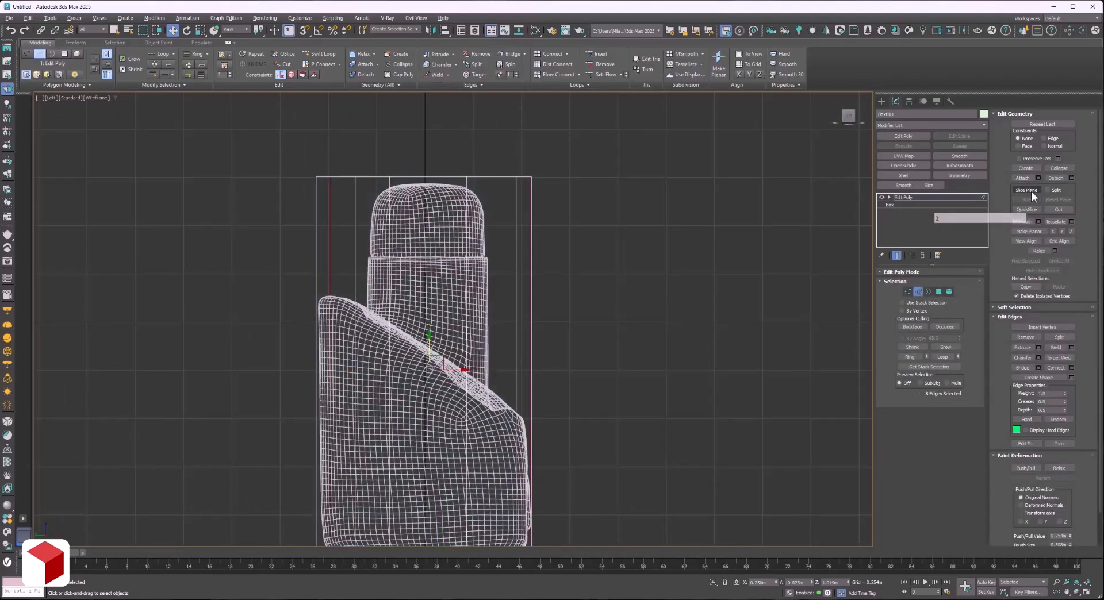
{"action": "left_click", "coordinate": [1031, 191]}
{"action": "key", "text": "e"}
{"action": "left_click_drag", "start_coordinate": [337, 345], "coordinate": [322, 256]}
Position the tilted slice plane along the slanted rim of the reference mesh and slice the box there.
{"action": "key", "text": "w"}
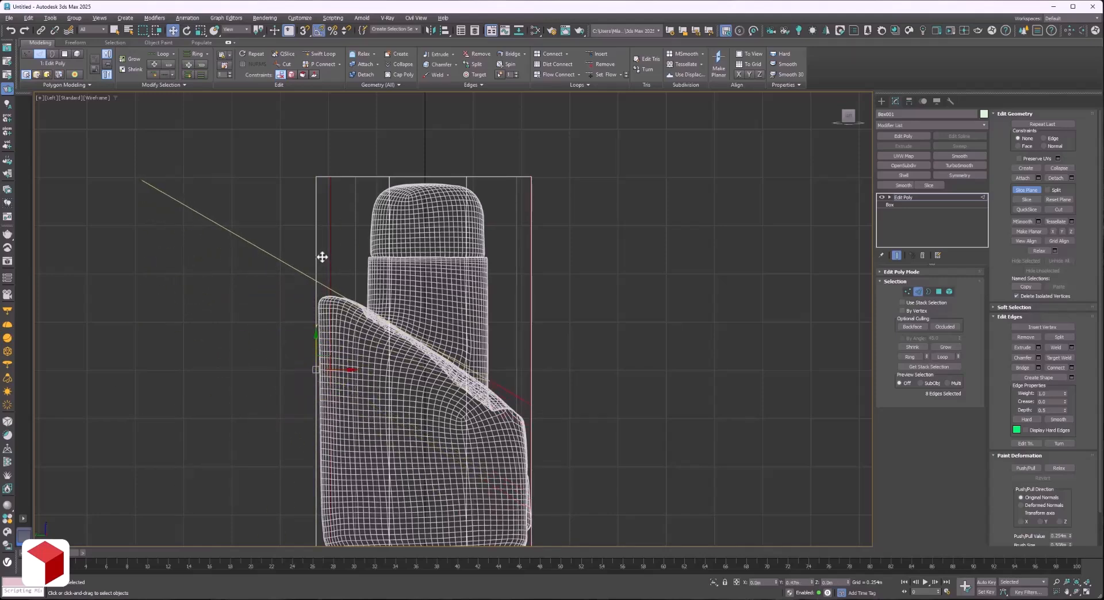
{"action": "middle_click_drag", "start_coordinate": [360, 356], "coordinate": [392, 270]}
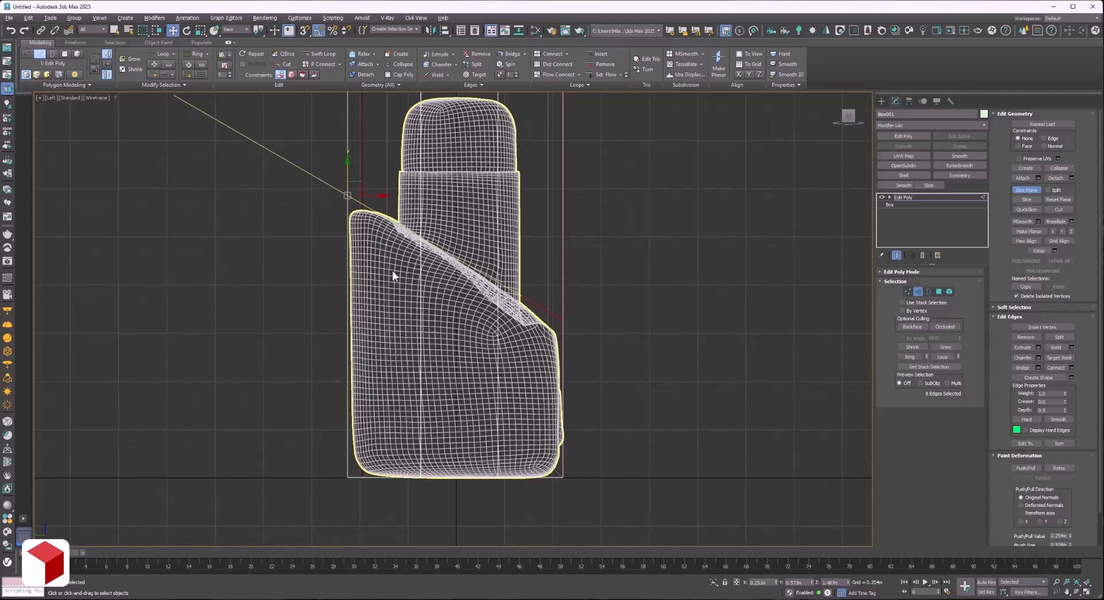
{"action": "left_click_drag", "start_coordinate": [348, 170], "coordinate": [348, 161]}
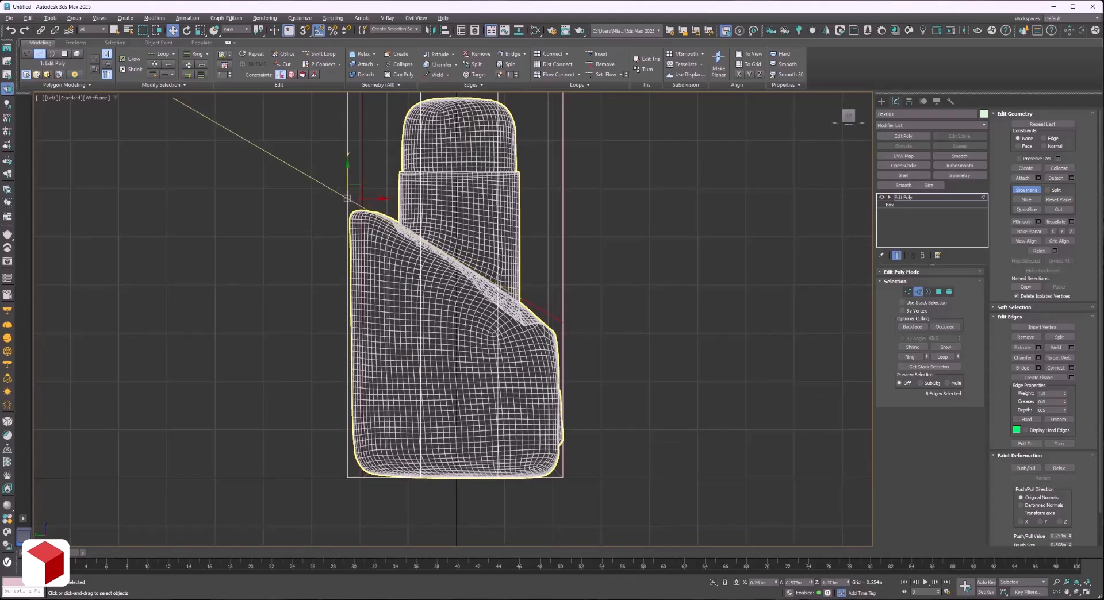
{"action": "left_click", "coordinate": [1026, 200]}
Delete the box's polygons above the slanted cut.
{"action": "middle_click_drag", "start_coordinate": [551, 244], "coordinate": [525, 482]}
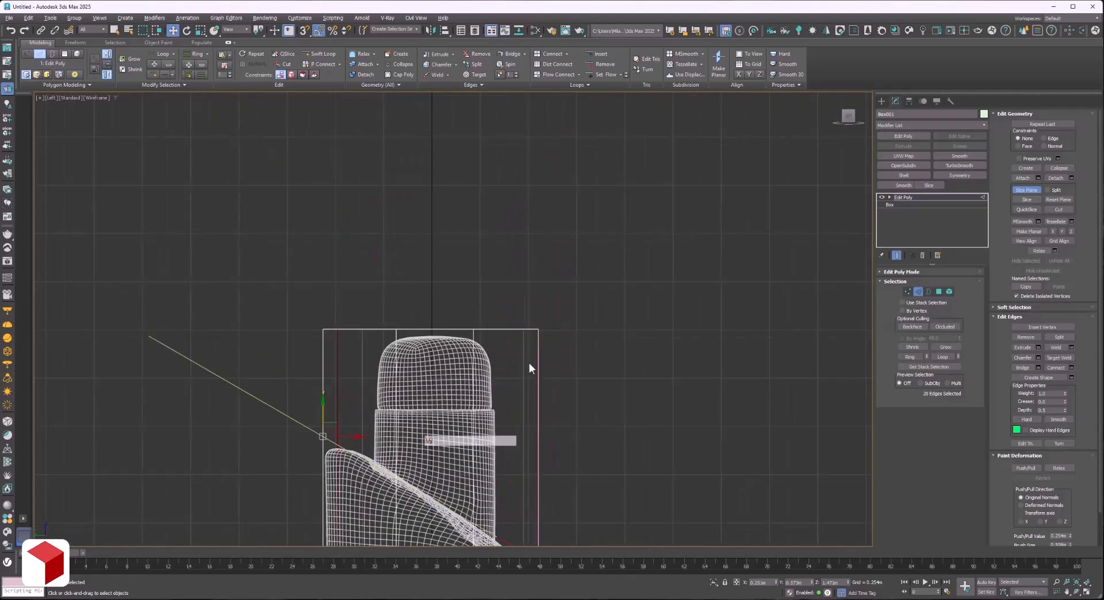
{"action": "key", "text": "4"}
{"action": "left_click_drag", "start_coordinate": [560, 313], "coordinate": [309, 371]}
{"action": "key", "text": "Delete"}
Move the box's upper front vertices inward to meet the reference mesh's front edge in the left view.
{"action": "scroll", "coordinate": [339, 380], "scroll_direction": "down", "scroll_amount": 2}
{"action": "scroll", "coordinate": [471, 511], "scroll_direction": "up", "scroll_amount": 5}
{"action": "middle_click_drag", "start_coordinate": [471, 511], "coordinate": [564, 273]}
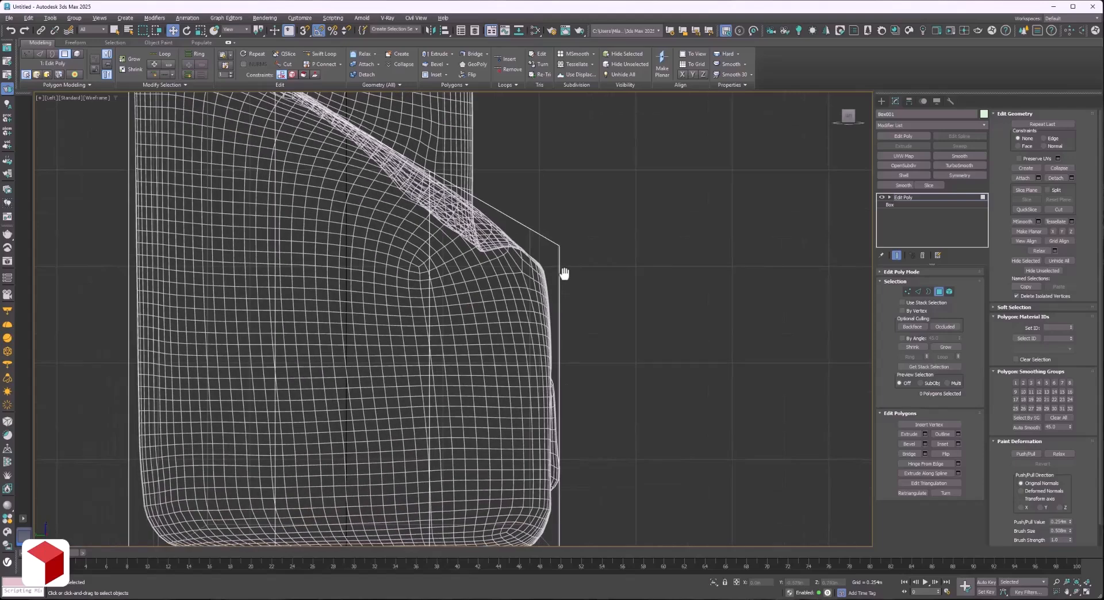
{"action": "key", "text": "1"}
{"action": "left_click_drag", "start_coordinate": [569, 200], "coordinate": [519, 286]}
{"action": "left_click_drag", "start_coordinate": [575, 242], "coordinate": [560, 243]}
Move the box's lower rear vertices inward by about 0.04 m to follow the reference mesh's rounded base.
{"action": "scroll", "coordinate": [560, 243], "scroll_direction": "down", "scroll_amount": 2}
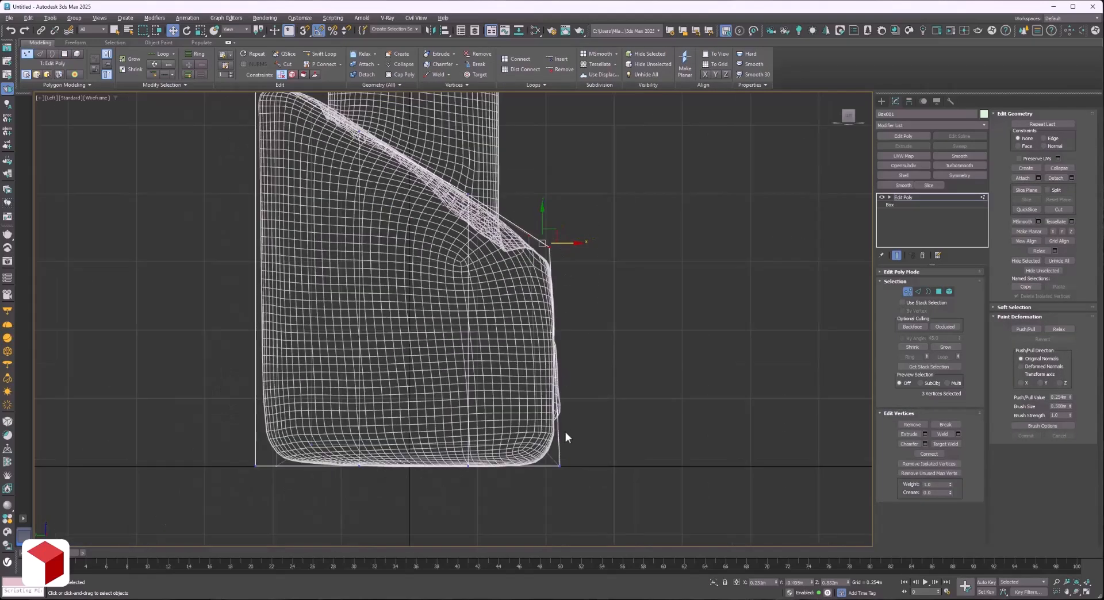
{"action": "scroll", "coordinate": [564, 432], "scroll_direction": "up", "scroll_amount": 4}
{"action": "left_click_drag", "start_coordinate": [587, 491], "coordinate": [459, 374]}
{"action": "scroll", "coordinate": [525, 437], "scroll_direction": "down", "scroll_amount": 2}
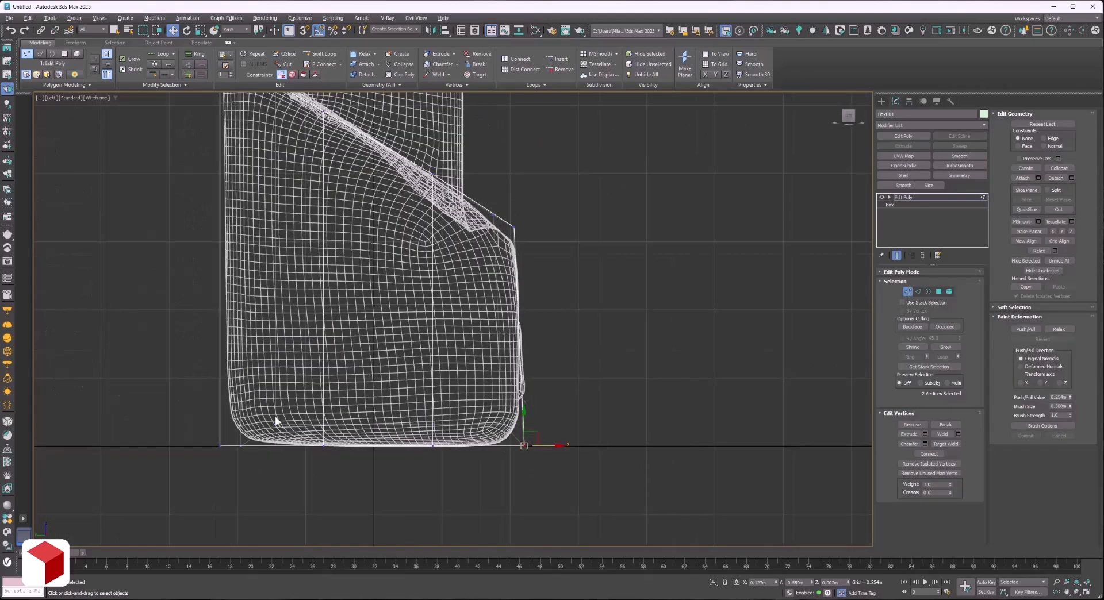
{"action": "left_click_drag", "start_coordinate": [257, 474], "coordinate": [203, 409]}
{"action": "middle_click_drag", "start_coordinate": [230, 349], "coordinate": [272, 424]}
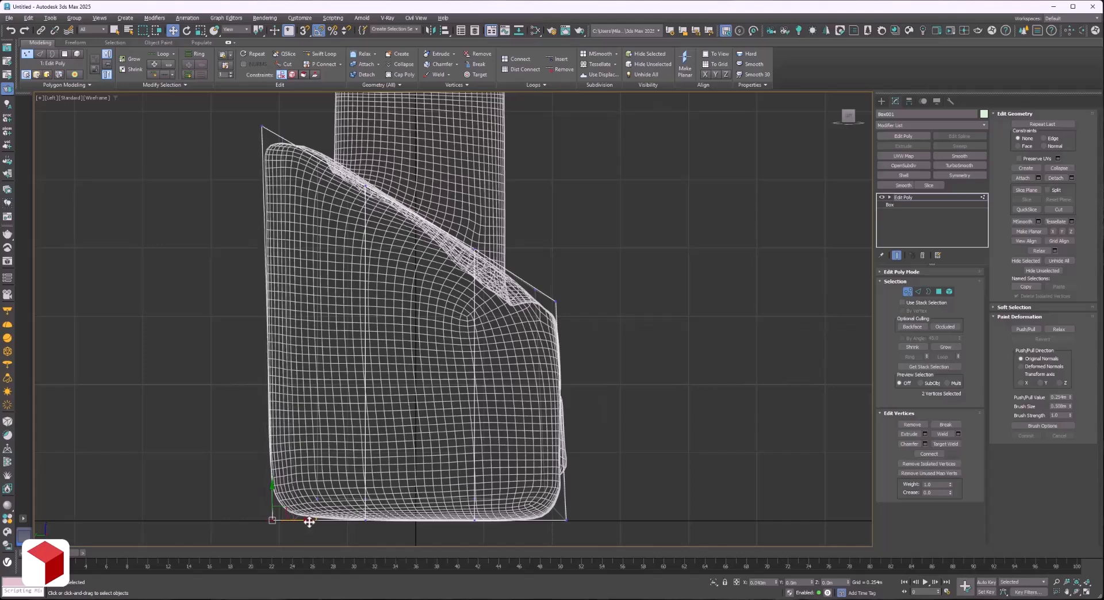
Delete the box's polygons on the centre side, where the half model will be mirrored.
{"action": "scroll", "coordinate": [385, 345], "scroll_direction": "down", "scroll_amount": 3}
{"action": "left_click", "coordinate": [1075, 594]}
{"action": "left_click_drag", "start_coordinate": [506, 331], "coordinate": [465, 360]}
{"action": "right_click", "coordinate": [466, 360]}
{"action": "key", "text": "4"}
{"action": "left_click", "coordinate": [403, 351]}
{"action": "key", "text": "ctrl+z"}
{"action": "key", "text": "ctrl+z"}
{"action": "left_click", "coordinate": [430, 400]}
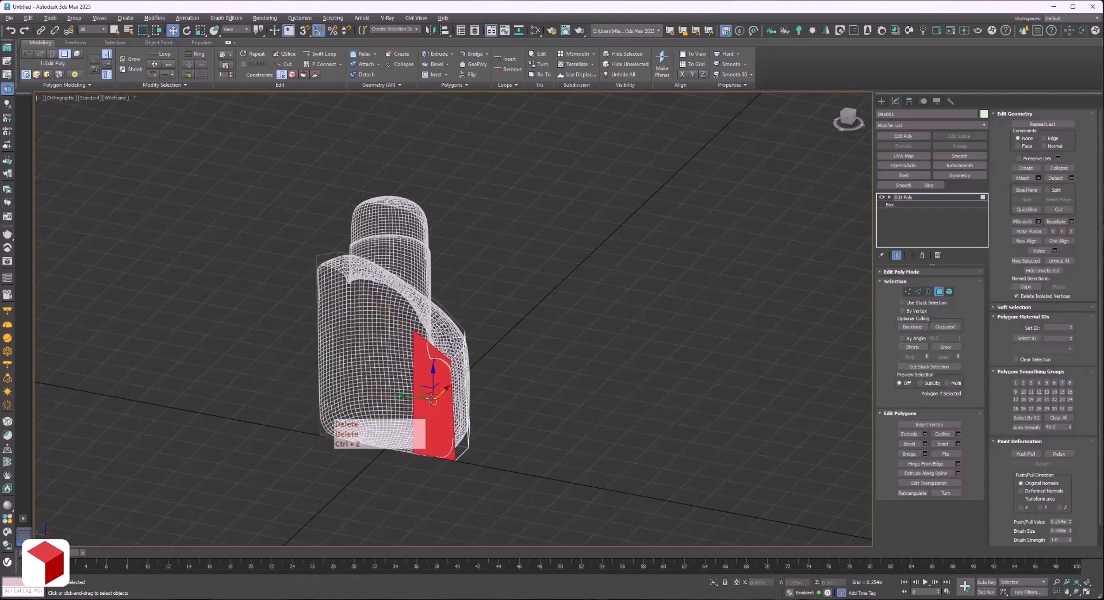
{"action": "key", "text": "ctrl+z"}
Select the box's front polygon next to the centre line and frame it in the top view.
{"action": "left_click", "coordinate": [463, 402]}
{"action": "key", "text": "t"}
{"action": "key", "text": "z"}
{"action": "key", "text": "z"}
{"action": "scroll", "coordinate": [417, 346], "scroll_direction": "down", "scroll_amount": 3}
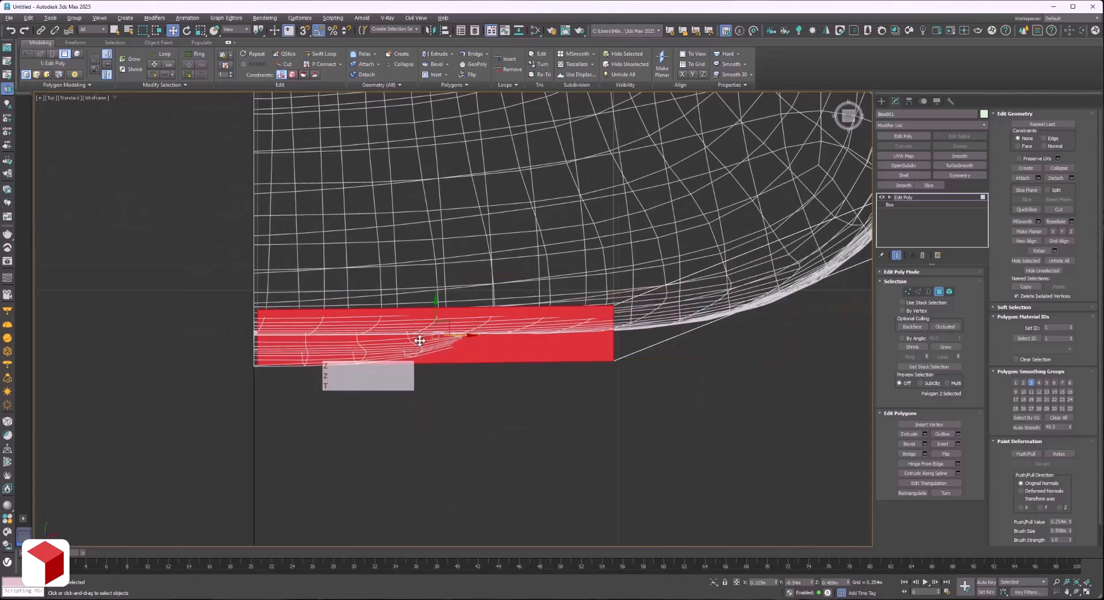
Try to flatten the front polygon by scaling it in depth and by making it planar in Y and X.
{"action": "key", "text": "r"}
{"action": "left_click_drag", "start_coordinate": [436, 301], "coordinate": [468, 474]}
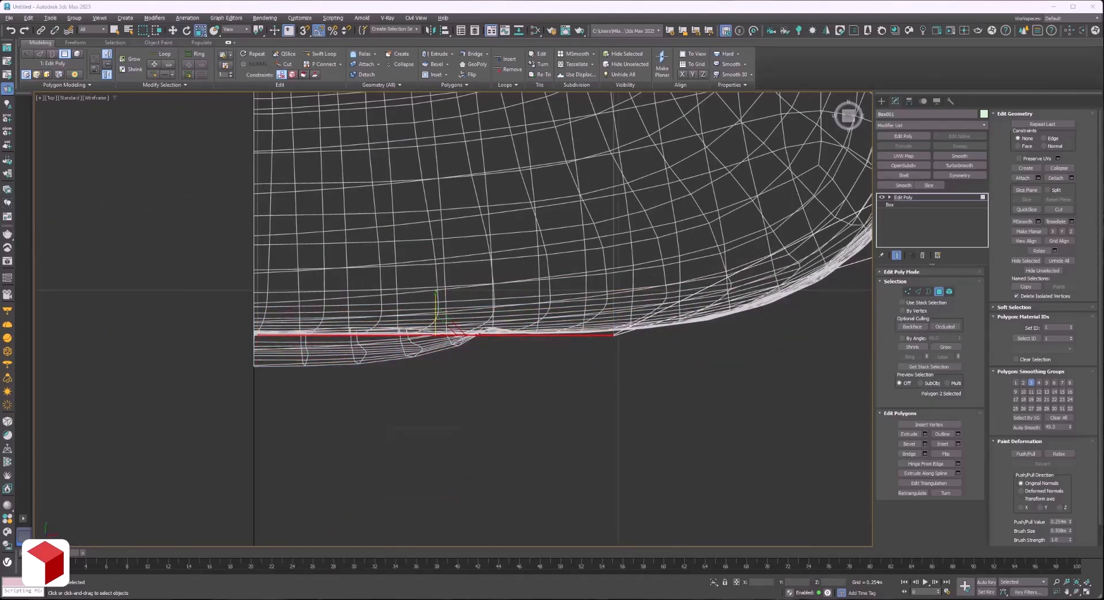
{"action": "key", "text": "ctrl+z"}
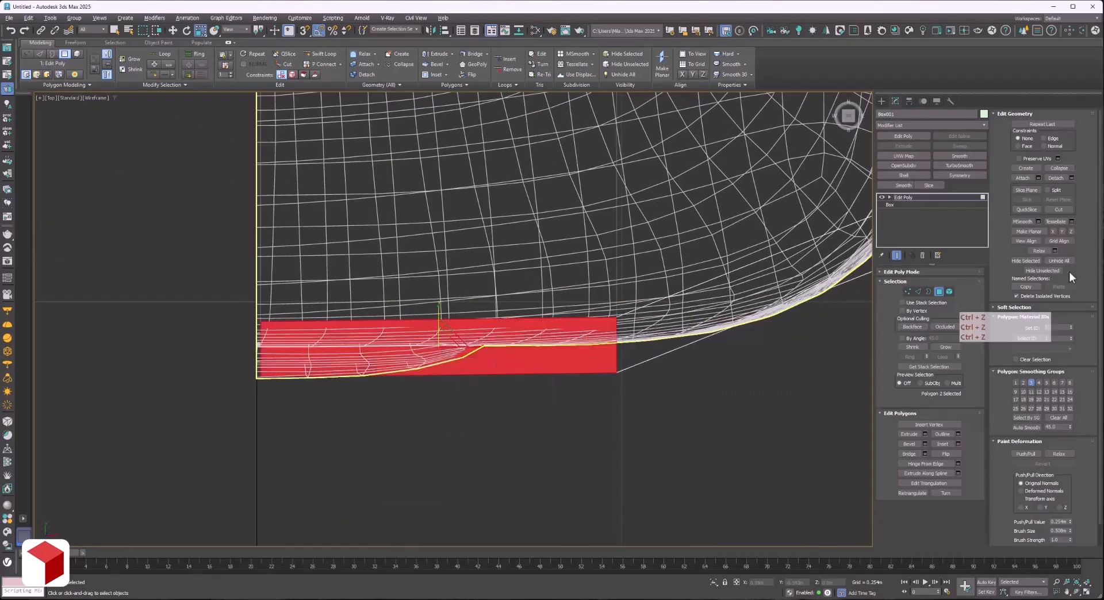
{"action": "left_click", "coordinate": [1062, 231]}
{"action": "key", "text": "ctrl+z"}
{"action": "left_click", "coordinate": [1054, 231]}
{"action": "key", "text": "ctrl+z"}
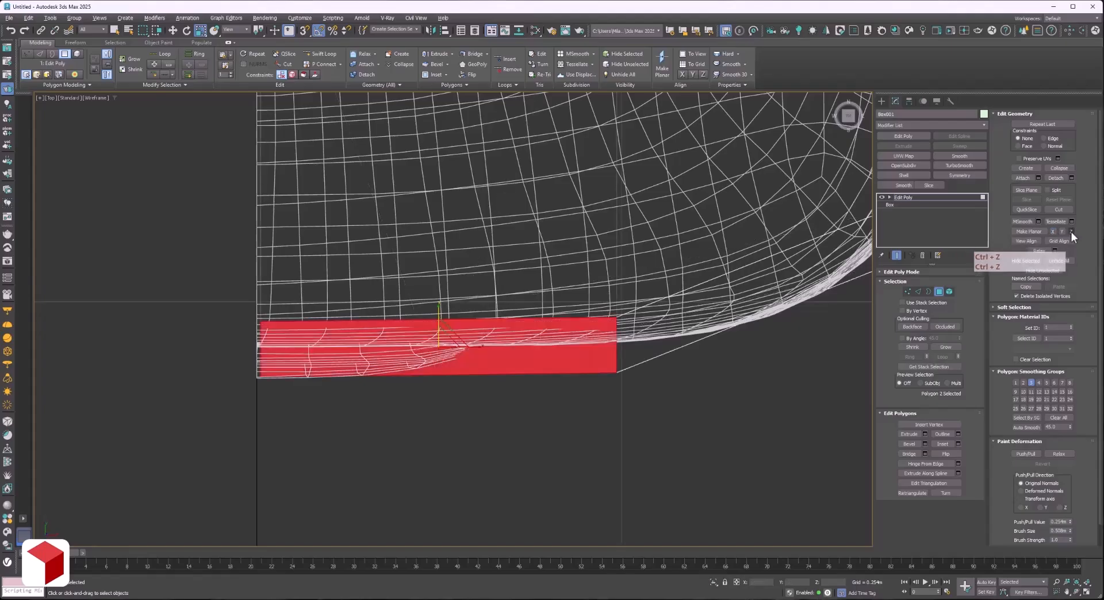
Make the selected front polygon planar in Z and check it from an angled view.
{"action": "left_click", "coordinate": [1071, 233]}
{"action": "left_click", "coordinate": [1085, 593]}
{"action": "mouse_move", "coordinate": [507, 287]}
{"action": "left_mouse_down"}
{"action": "mouse_move", "coordinate": [485, 288]}
{"action": "mouse_move", "coordinate": [517, 291]}
{"action": "mouse_move", "coordinate": [378, 295]}
{"action": "mouse_move", "coordinate": [525, 296]}
{"action": "left_mouse_up"}
{"action": "scroll", "coordinate": [524, 295], "scroll_direction": "down", "scroll_amount": 3}
{"action": "middle_click_drag", "start_coordinate": [460, 172], "coordinate": [473, 307]}
{"action": "left_click_drag", "start_coordinate": [473, 307], "coordinate": [423, 328]}
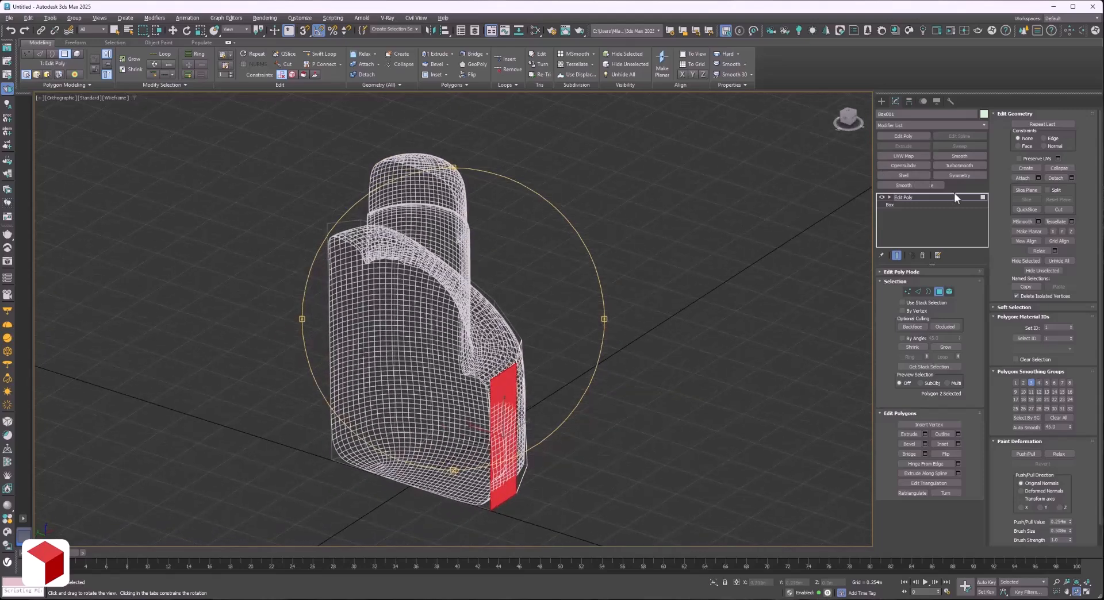
Isolate the box with shaded edged faces and examine its open top and centre sides.
{"action": "left_click", "coordinate": [954, 197]}
{"action": "key", "text": "alt+q"}
{"action": "key", "text": "F3"}
{"action": "left_click", "coordinate": [603, 316]}
{"action": "left_click", "coordinate": [513, 429]}
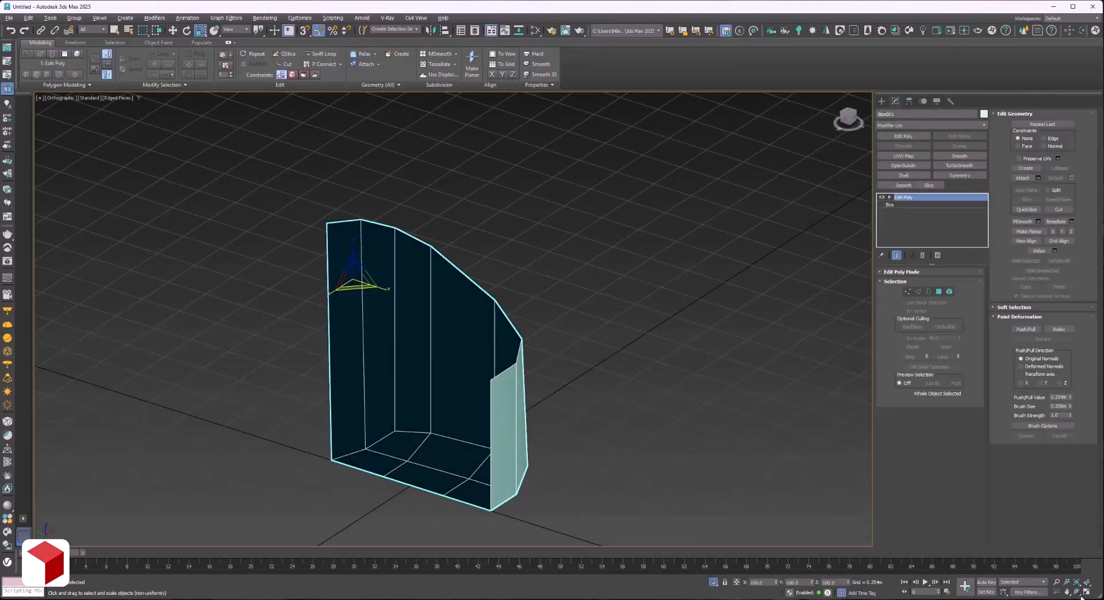
{"action": "key", "text": "ctrl+r"}
{"action": "left_click_drag", "start_coordinate": [496, 317], "coordinate": [451, 431]}
Try to create a standard box over the small front tab in the front view, about 0.29 m long and 0.19 m wide.
{"action": "key", "text": "f"}
{"action": "key", "text": "F3"}
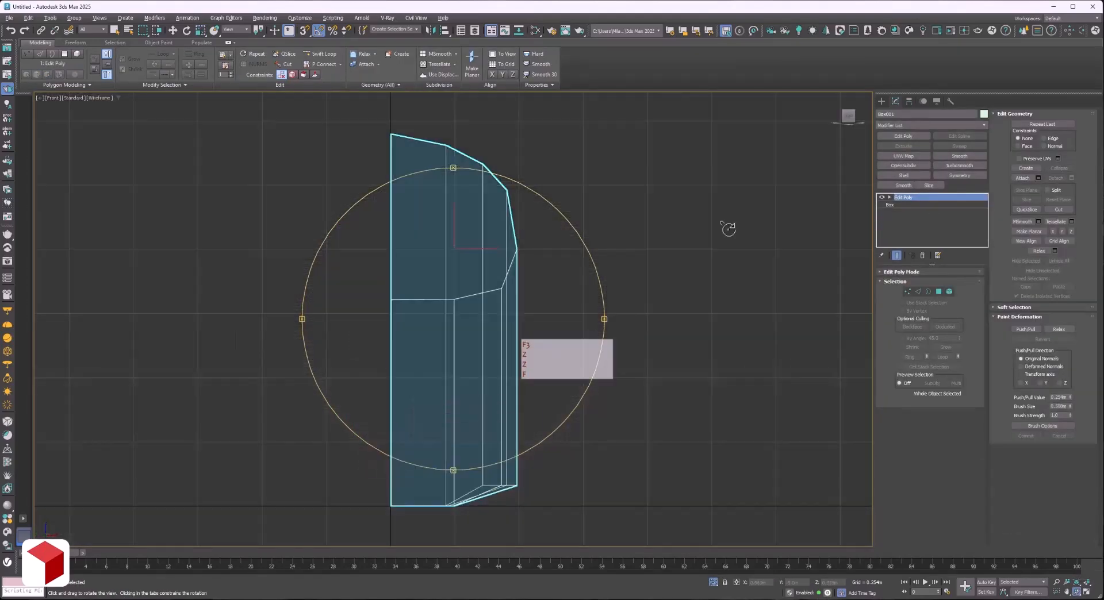
{"action": "left_click", "coordinate": [882, 101]}
{"action": "left_click", "coordinate": [904, 159]}
{"action": "scroll", "coordinate": [392, 391], "scroll_direction": "up", "scroll_amount": 6}
{"action": "key", "text": "F3"}
{"action": "key", "text": "F3"}
{"action": "key", "text": "F3"}
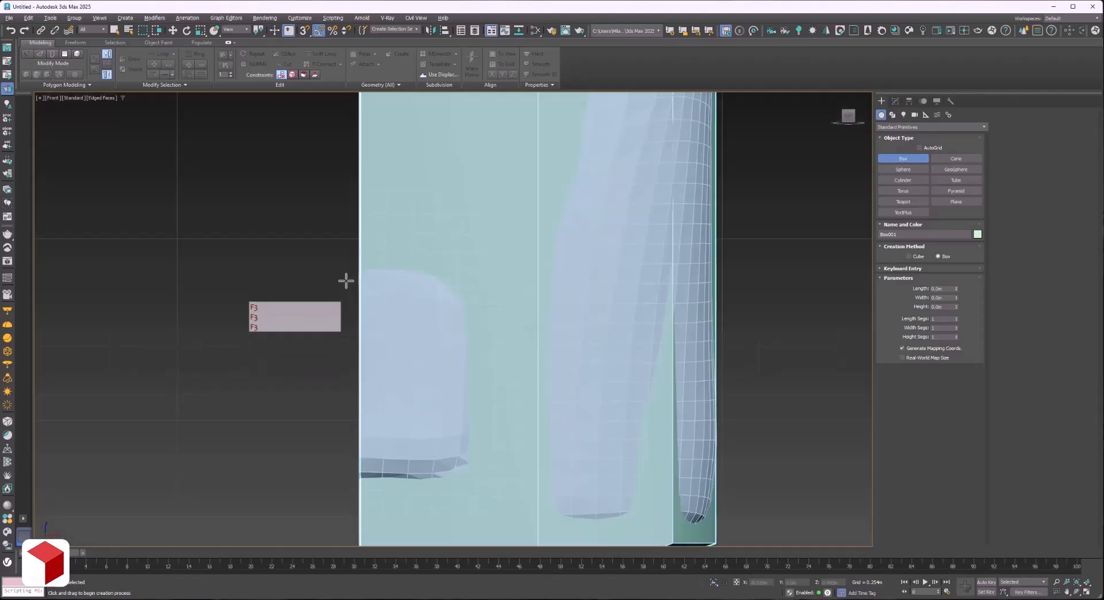
{"action": "left_click_drag", "start_coordinate": [345, 277], "coordinate": [487, 478]}
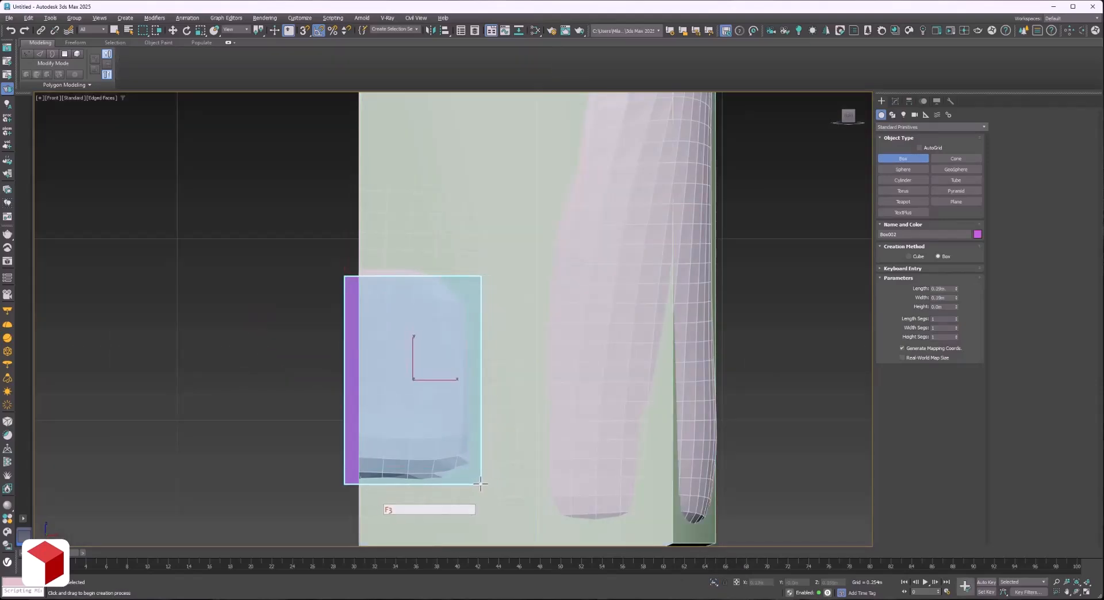
{"action": "key", "text": "ctrl+z"}
Create a ChamferBox over the front tab in the front view, about 0.30 m long and 0.18 m wide, with a 0.077 m fillet.
{"action": "left_click", "coordinate": [910, 138]}
{"action": "left_click", "coordinate": [907, 127]}
{"action": "left_click", "coordinate": [896, 142]}
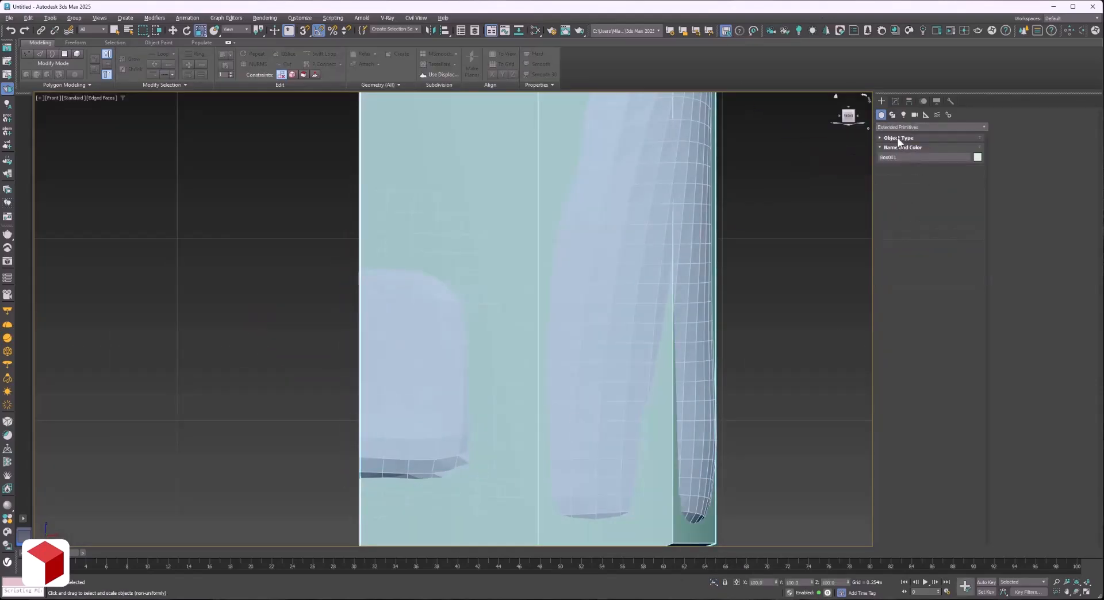
{"action": "left_click", "coordinate": [898, 138]}
{"action": "left_click", "coordinate": [903, 169]}
{"action": "left_click_drag", "start_coordinate": [350, 268], "coordinate": [478, 489]}
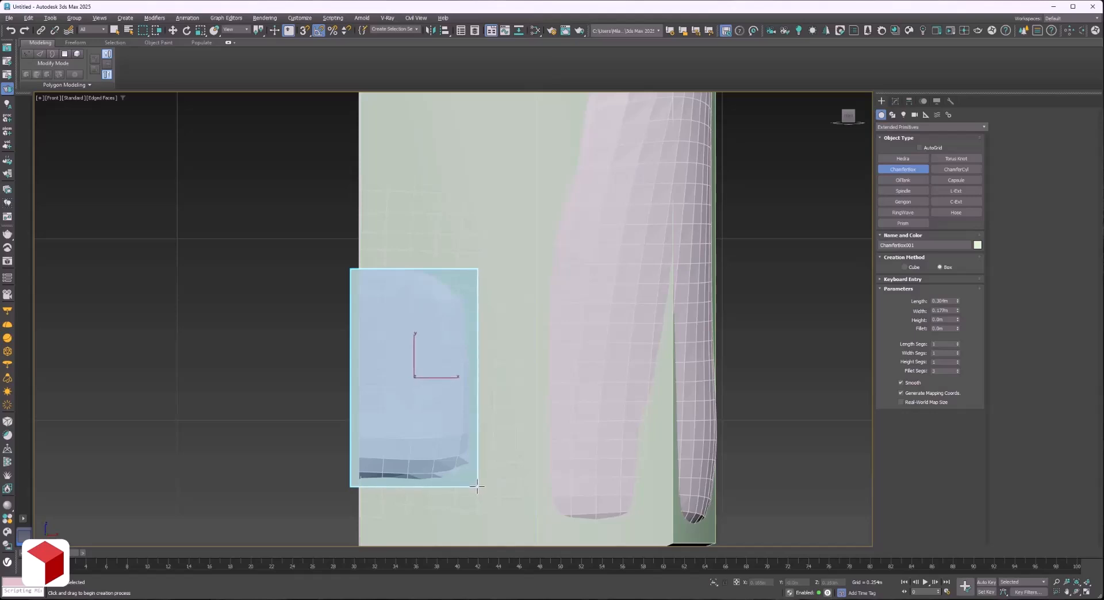
{"action": "left_click", "coordinate": [468, 332]}
{"action": "left_click", "coordinate": [452, 345]}
{"action": "right_click", "coordinate": [451, 345]}
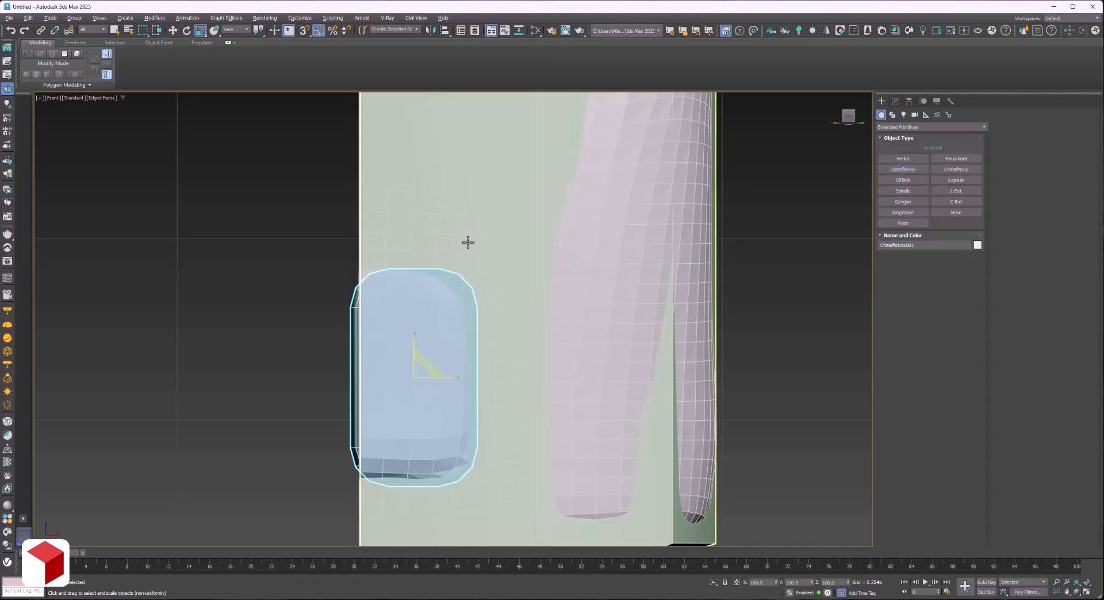
Isolate the chamfer box in wireframe and widen it to about 0.28 m.
{"action": "left_click", "coordinate": [468, 242], "text": "ctrl"}
{"action": "key", "text": "alt+q"}
{"action": "key", "text": "F3"}
{"action": "left_click", "coordinate": [467, 243]}
{"action": "left_click", "coordinate": [350, 305]}
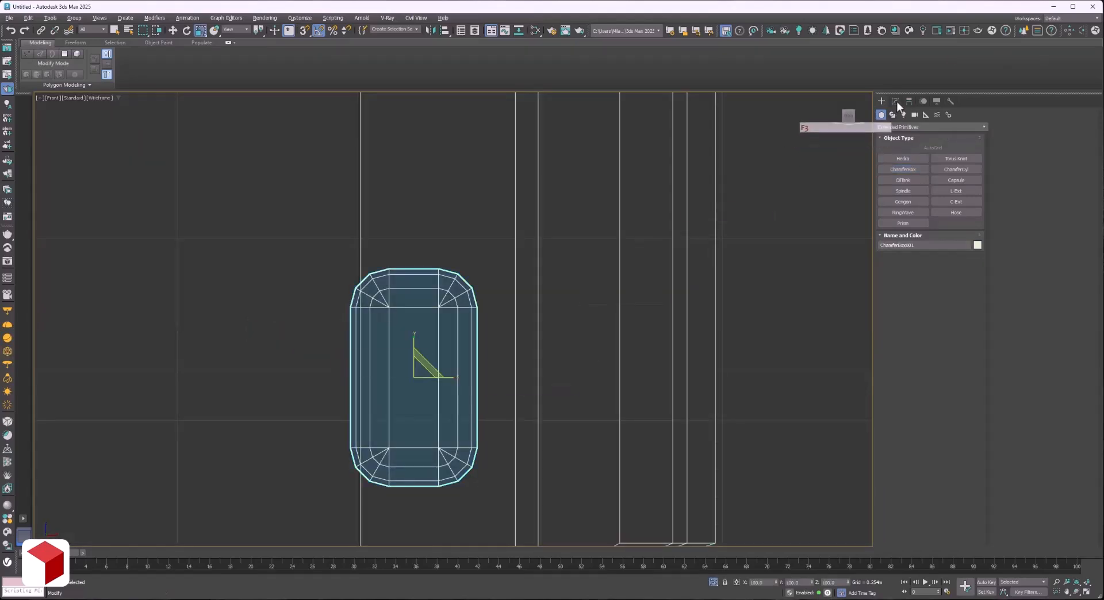
{"action": "left_click", "coordinate": [896, 101]}
{"action": "key", "text": "ctrl+z"}
{"action": "left_click_drag", "start_coordinate": [957, 294], "coordinate": [953, 269]}
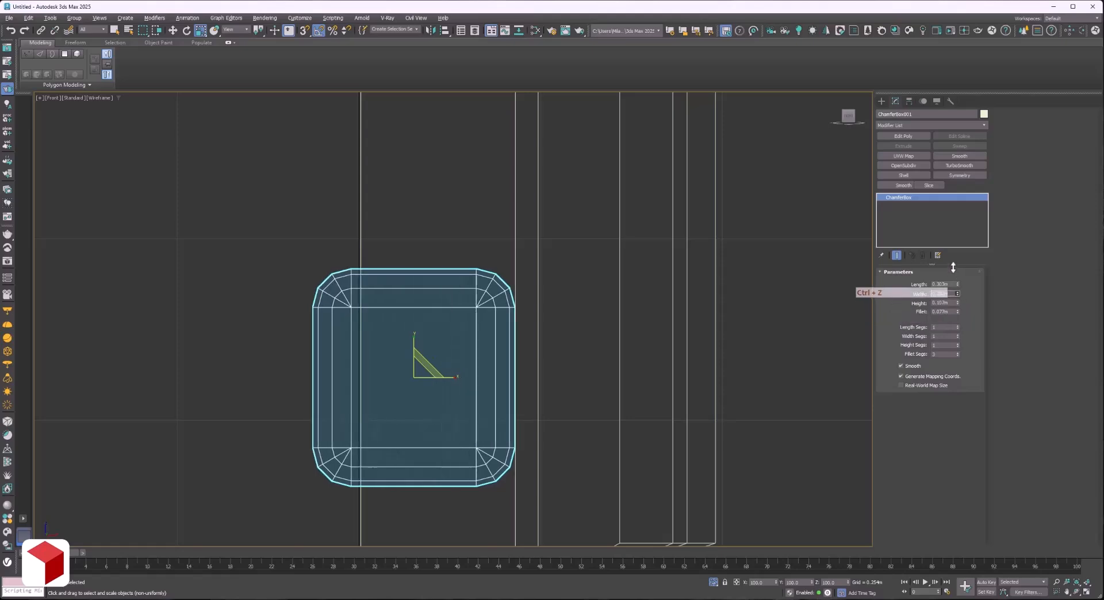
Move the chamfer box sideways towards the body's centre line, restore the hidden objects and align its outer side with the tab's side.
{"action": "key", "text": "w"}
{"action": "left_click_drag", "start_coordinate": [439, 378], "coordinate": [381, 382]}
{"action": "key", "text": "F3"}
{"action": "key", "text": "F3"}
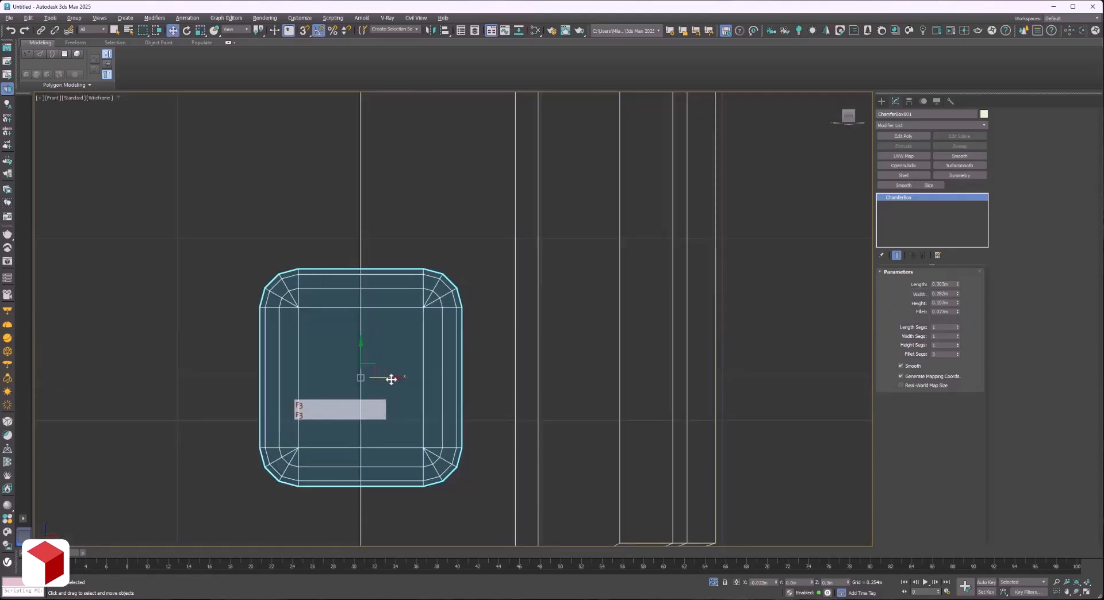
{"action": "left_click", "coordinate": [713, 582]}
{"action": "key", "text": "F3"}
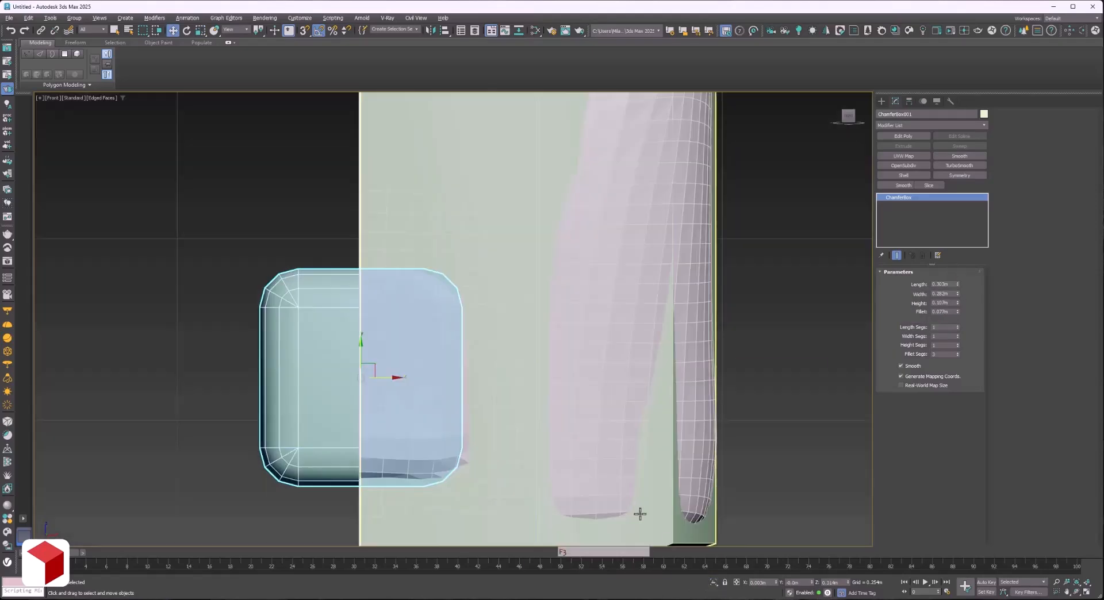
{"action": "left_click_drag", "start_coordinate": [370, 382], "coordinate": [391, 386]}
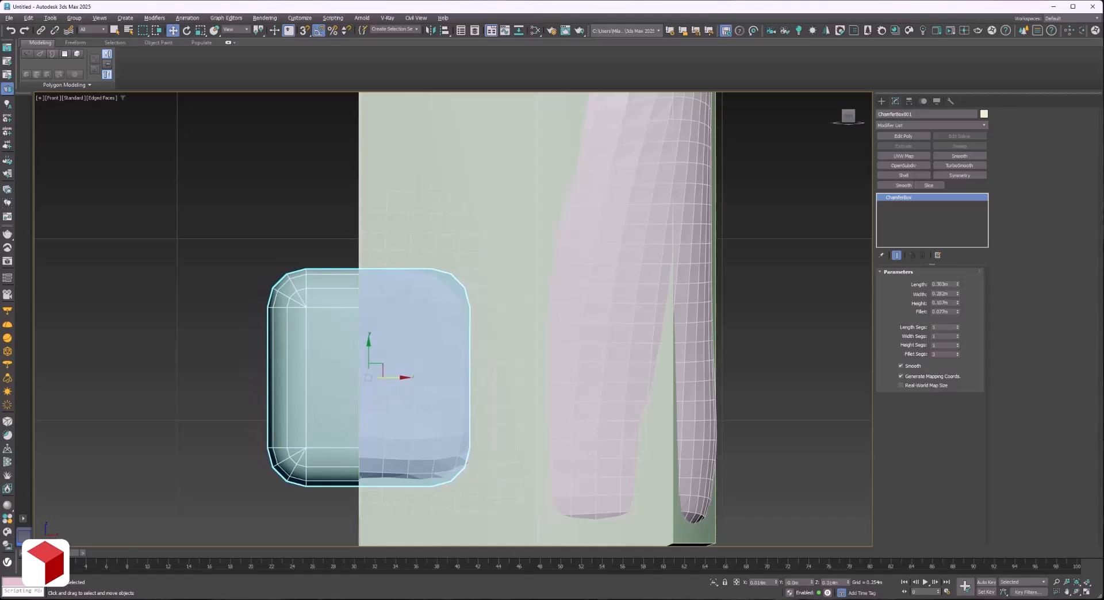
Move the chamfer box forward so it protrudes from the body's front, and adjust its height.
{"action": "middle_click_drag", "start_coordinate": [391, 384], "coordinate": [377, 354], "text": "alt"}
{"action": "left_click_drag", "start_coordinate": [378, 354], "coordinate": [592, 380]}
{"action": "left_click_drag", "start_coordinate": [958, 303], "coordinate": [949, 208]}
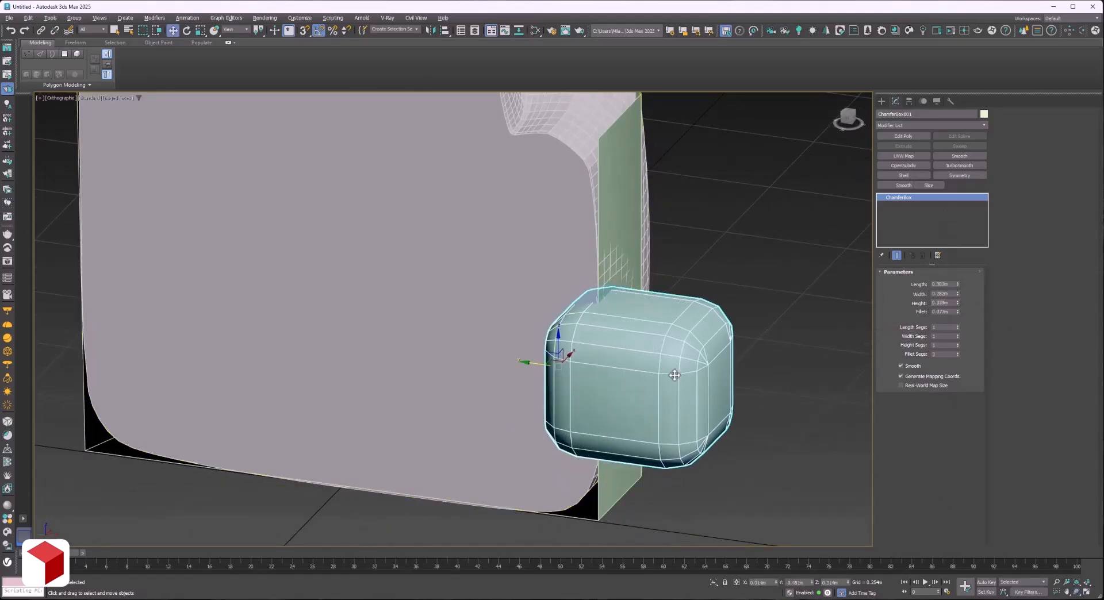
{"action": "left_click", "coordinate": [855, 124]}
{"action": "scroll", "coordinate": [193, 297], "scroll_direction": "up", "scroll_amount": 2}
{"action": "middle_click_drag", "start_coordinate": [193, 297], "coordinate": [300, 328]}
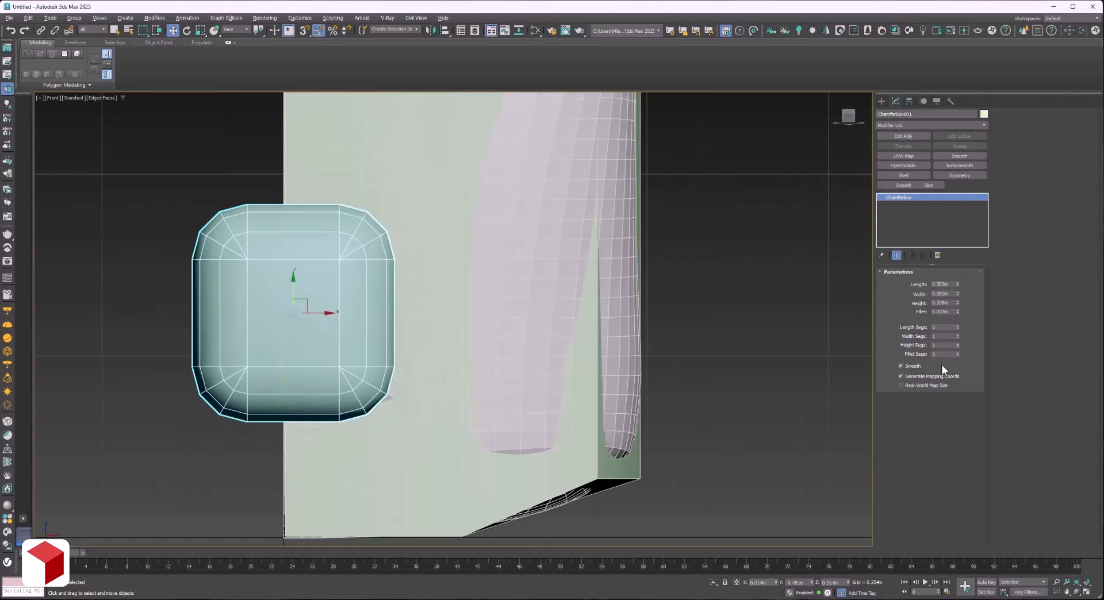
Reduce the chamfer box's fillet segments to 2.
{"action": "left_click", "coordinate": [957, 356]}
{"action": "left_click", "coordinate": [957, 357]}
{"action": "left_click", "coordinate": [957, 353]}
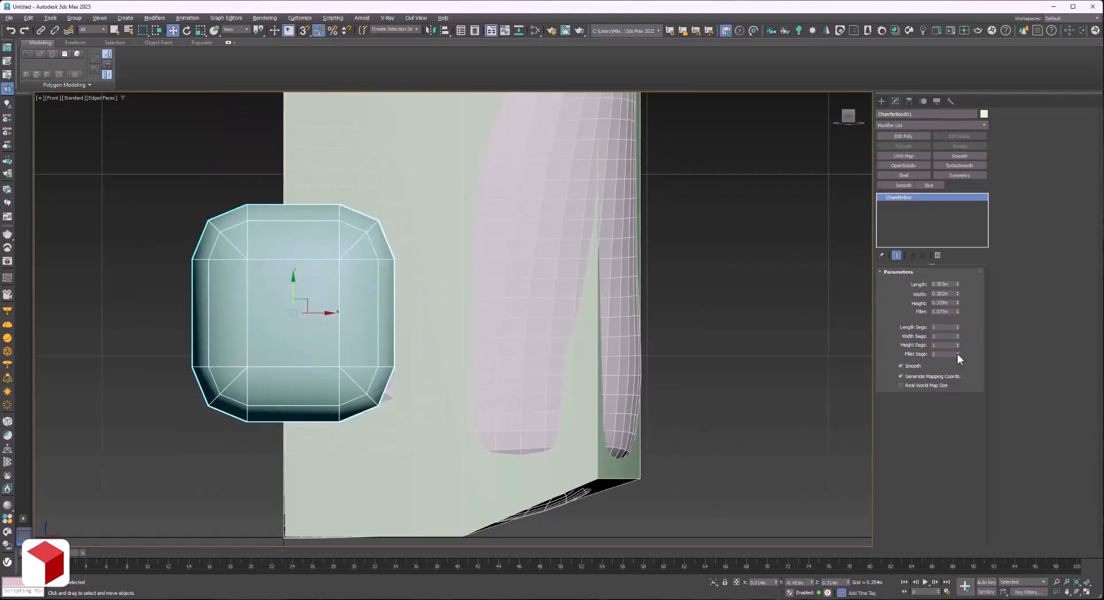
Isolate the body box together with the chamfer box and show them in wireframe.
{"action": "left_click", "coordinate": [393, 192], "text": "ctrl"}
{"action": "key", "text": "alt+q"}
{"action": "left_click", "coordinate": [227, 188]}
{"action": "left_click", "coordinate": [384, 183]}
{"action": "key", "text": "F3"}
QuickSlice the body horizontally along the chamfer box's upper and lower edges.
{"action": "left_click", "coordinate": [321, 55]}
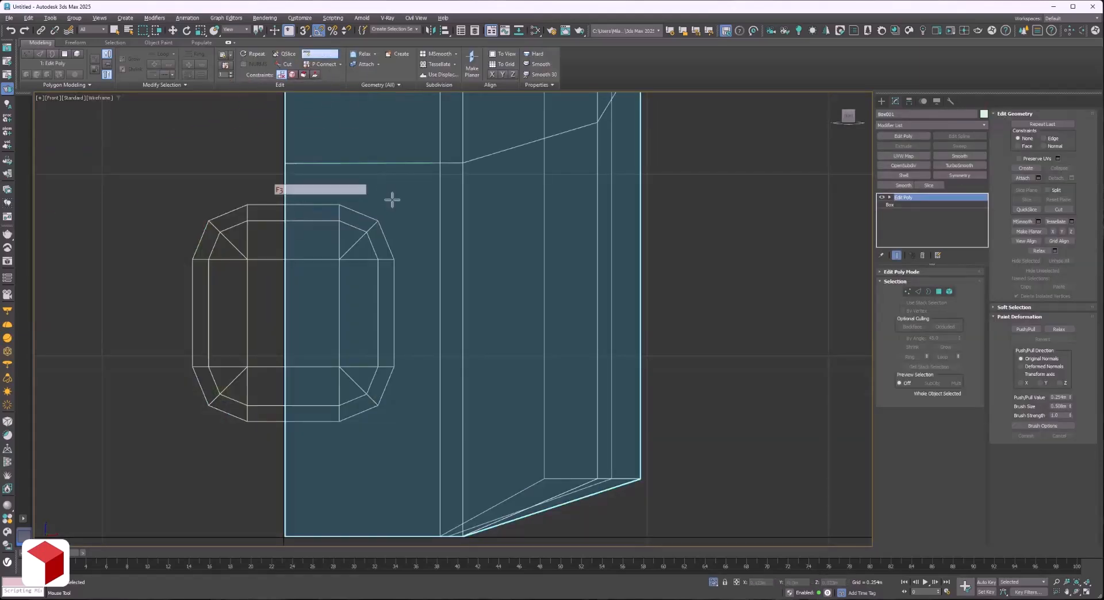
{"action": "key", "text": "w"}
{"action": "key", "text": "2"}
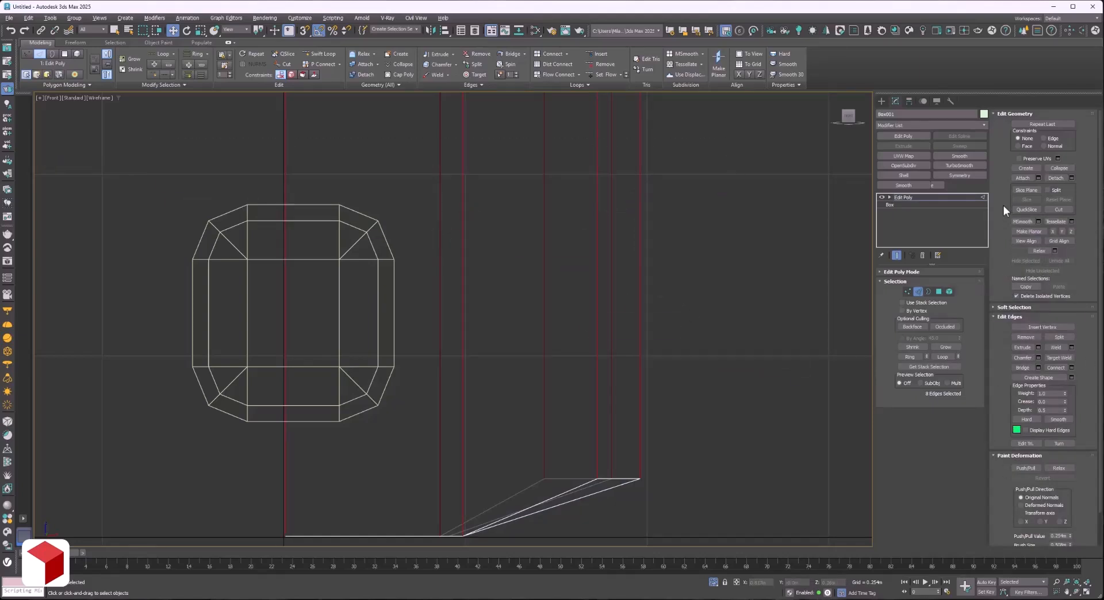
{"action": "scroll", "coordinate": [1032, 185], "scroll_direction": "down", "scroll_amount": 1}
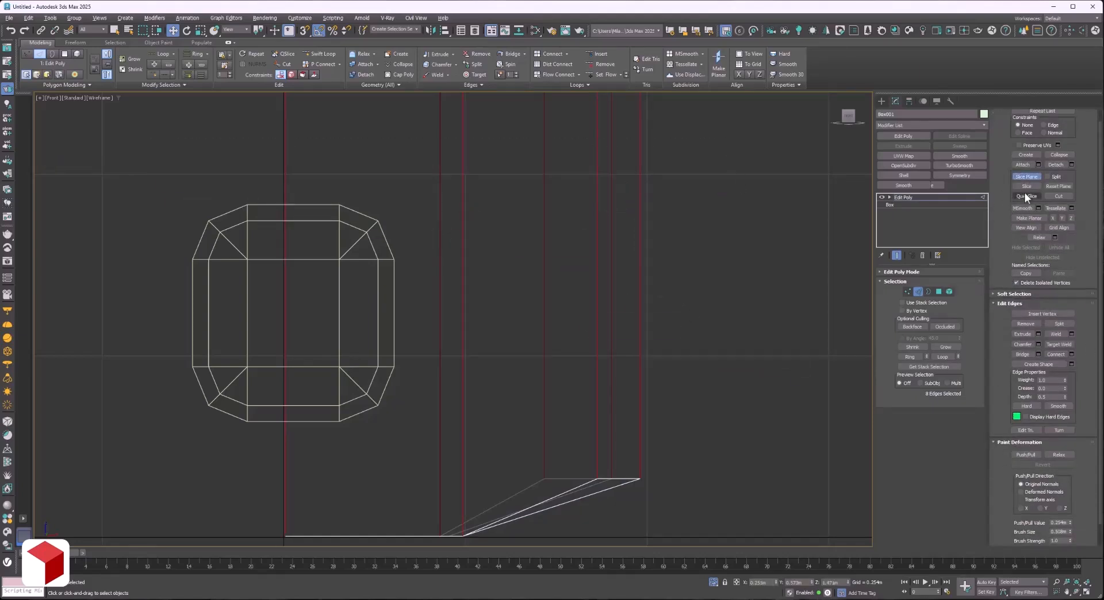
{"action": "left_click", "coordinate": [660, 185]}
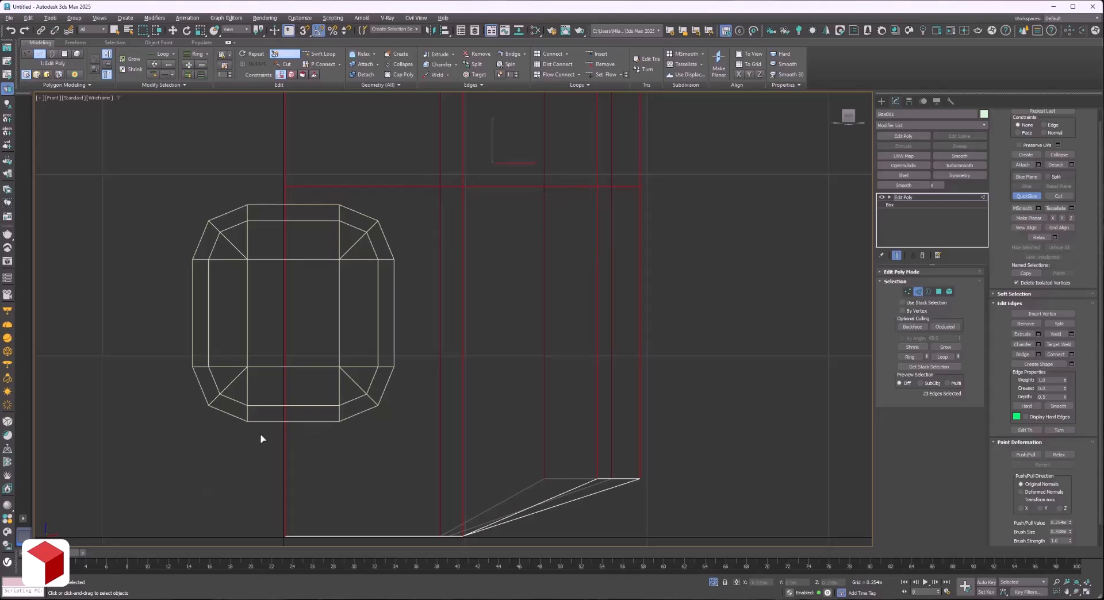
{"action": "left_click", "coordinate": [716, 429]}
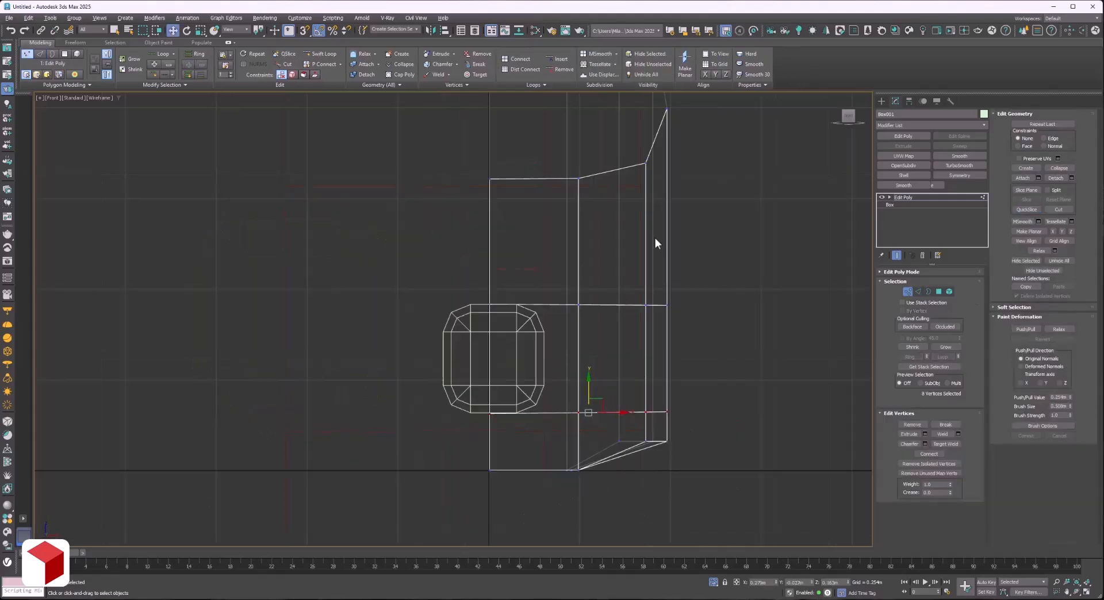
{"action": "key", "text": "2"}
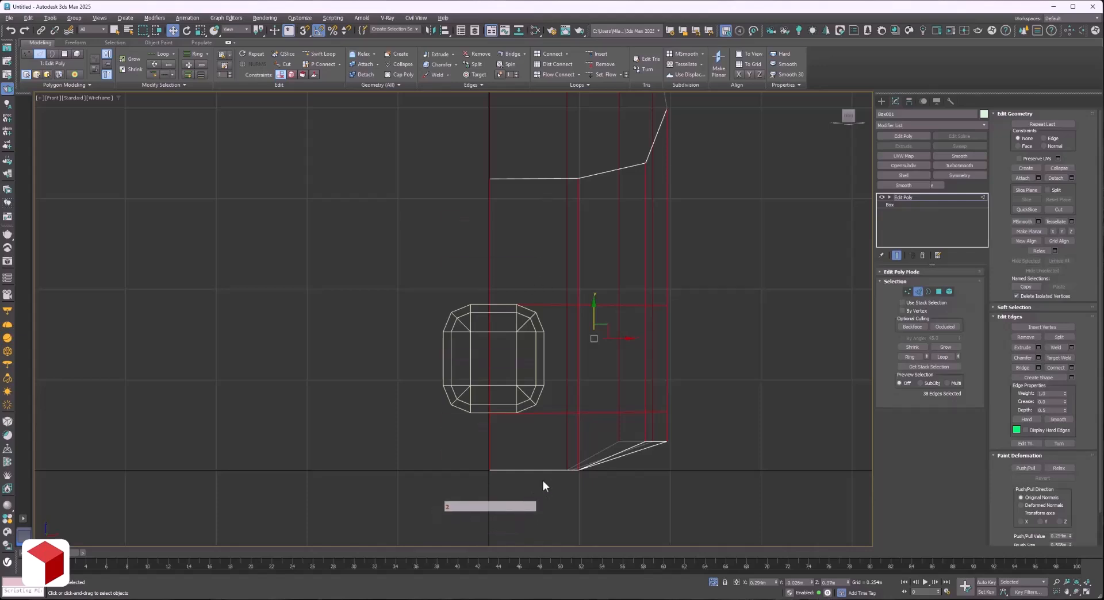
Connect the body's horizontal edges with a vertical loop and slide it, constrained to Edge, onto the chamfer box's outer side.
{"action": "left_click_drag", "start_coordinate": [545, 483], "coordinate": [541, 161]}
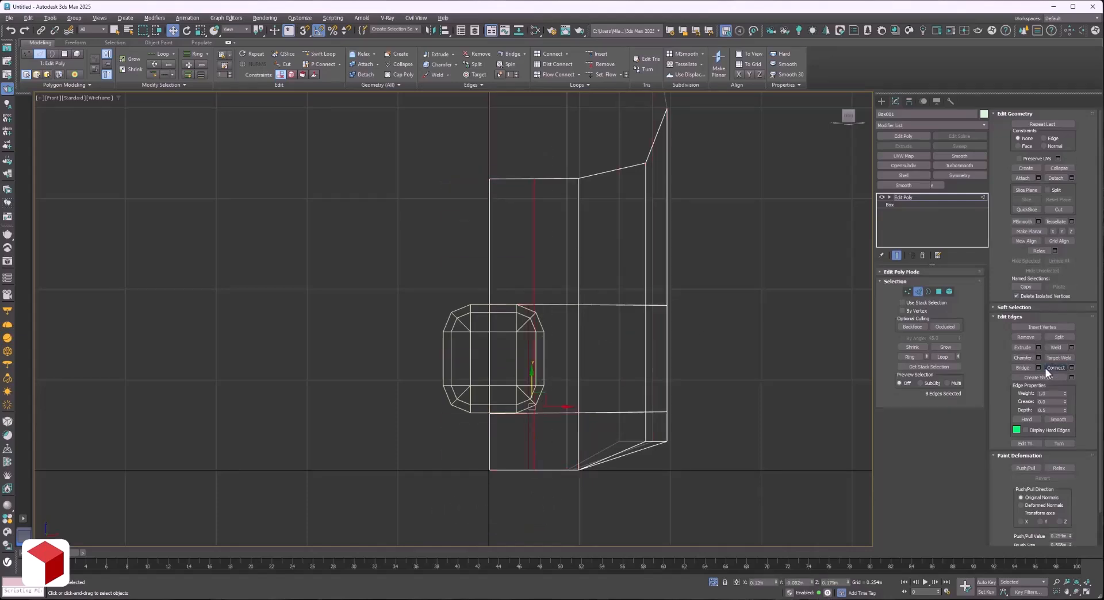
{"action": "scroll", "coordinate": [545, 415], "scroll_direction": "up", "scroll_amount": 3}
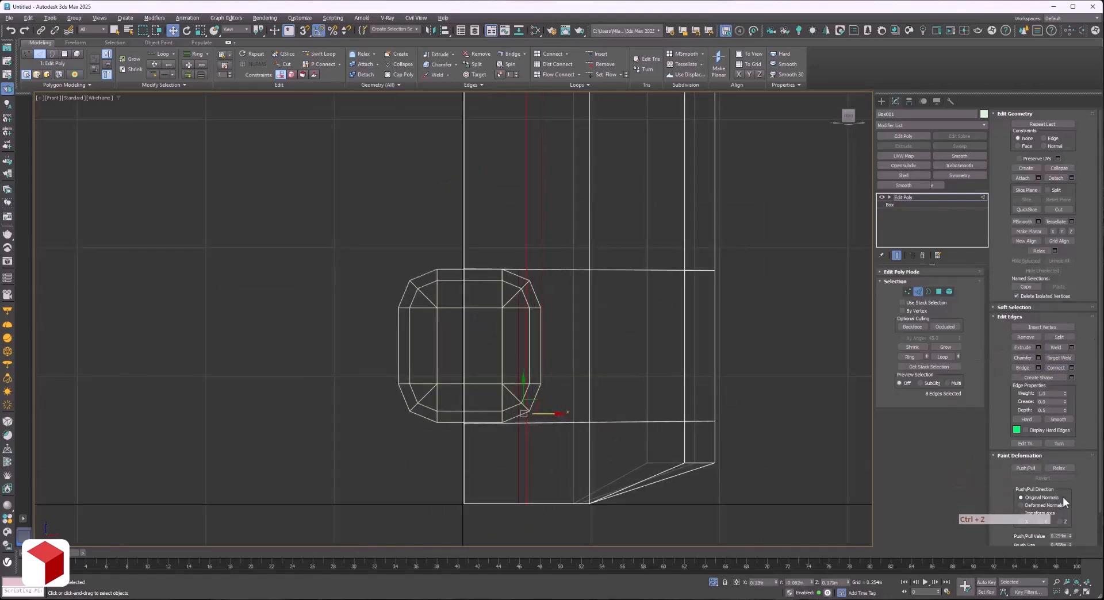
{"action": "left_click", "coordinate": [1052, 139]}
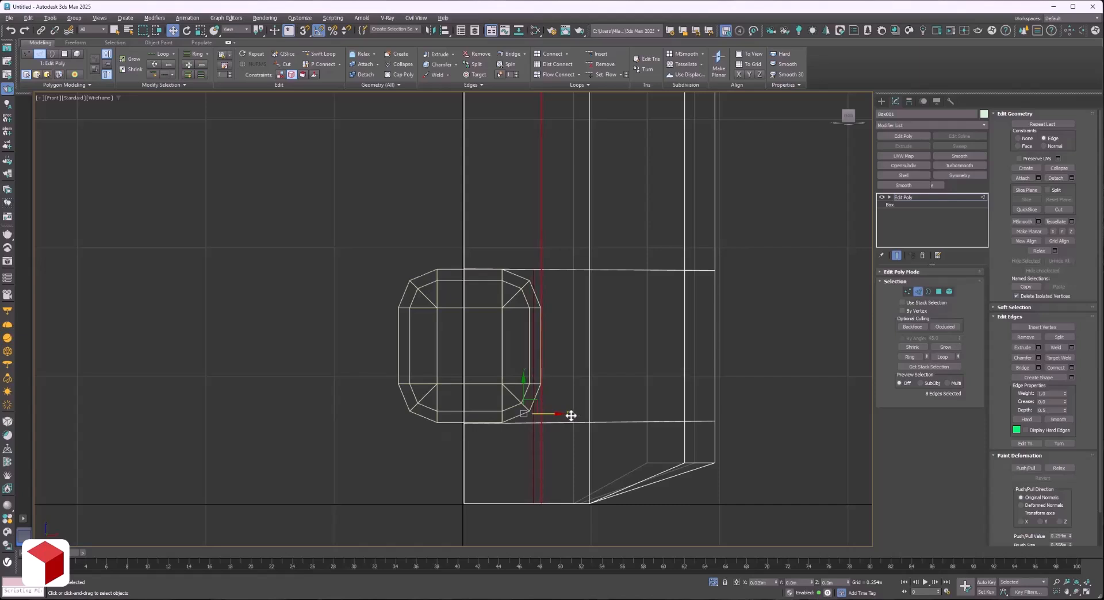
QuickSlice the body horizontally where the chamfer box's rounded corners meet its straight side.
{"action": "scroll", "coordinate": [539, 322], "scroll_direction": "up", "scroll_amount": 4}
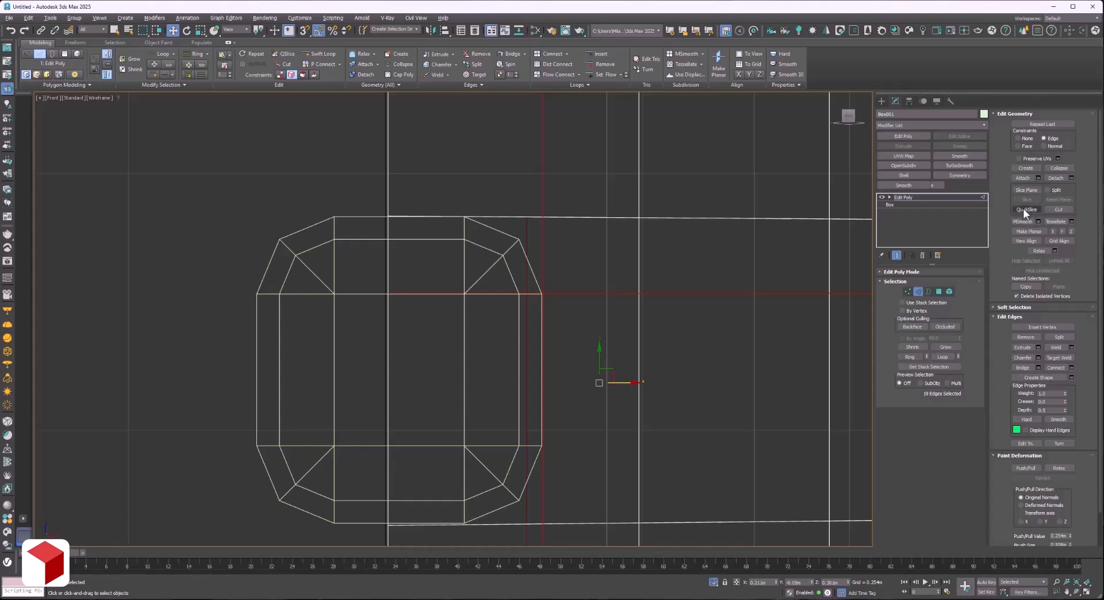
{"action": "left_click", "coordinate": [455, 445]}
{"action": "key", "text": "w"}
{"action": "middle_click_drag", "start_coordinate": [521, 536], "coordinate": [530, 308]}
{"action": "scroll", "coordinate": [496, 310], "scroll_direction": "down", "scroll_amount": 5}
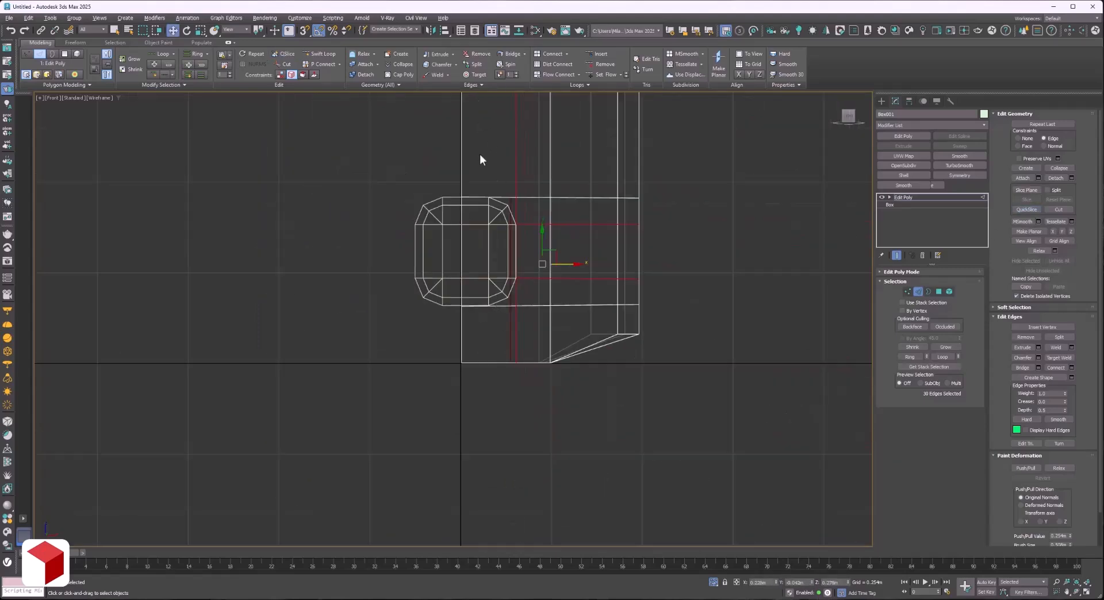
Try to move the body's upper vertex beside the tab onto the chamfer box's rounded corner.
{"action": "scroll", "coordinate": [491, 175], "scroll_direction": "up", "scroll_amount": 6}
{"action": "key", "text": "1"}
{"action": "mouse_move", "coordinate": [582, 250]}
{"action": "left_mouse_down"}
{"action": "mouse_move", "coordinate": [599, 274]}
{"action": "mouse_move", "coordinate": [576, 271]}
{"action": "left_mouse_up"}
{"action": "key", "text": "ctrl+z"}
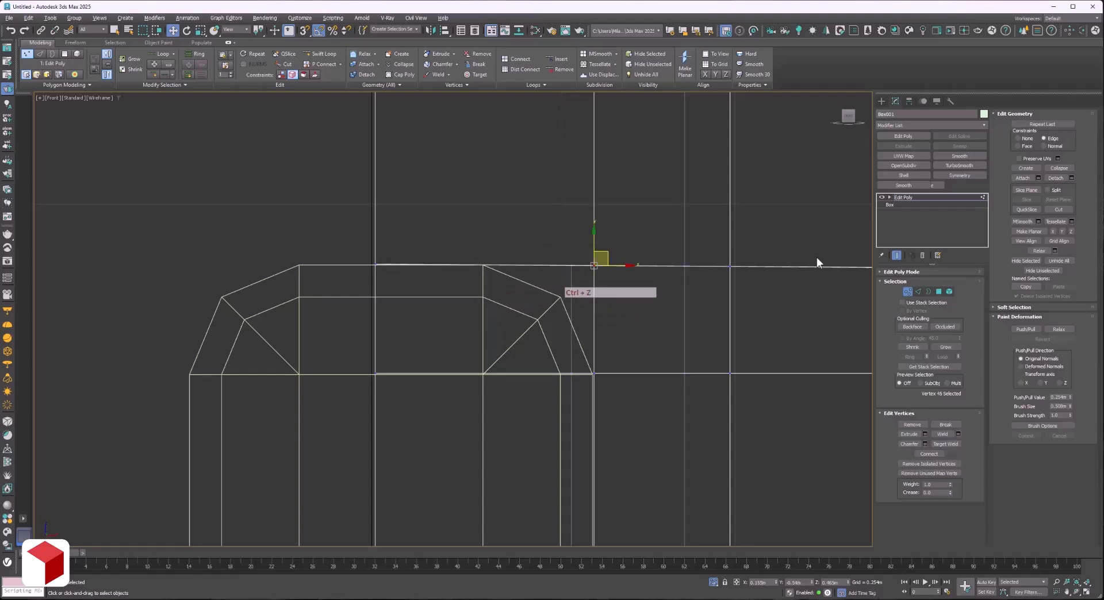
{"action": "key", "text": "F3"}
{"action": "key", "text": "F3"}
{"action": "scroll", "coordinate": [487, 265], "scroll_direction": "down", "scroll_amount": 4}
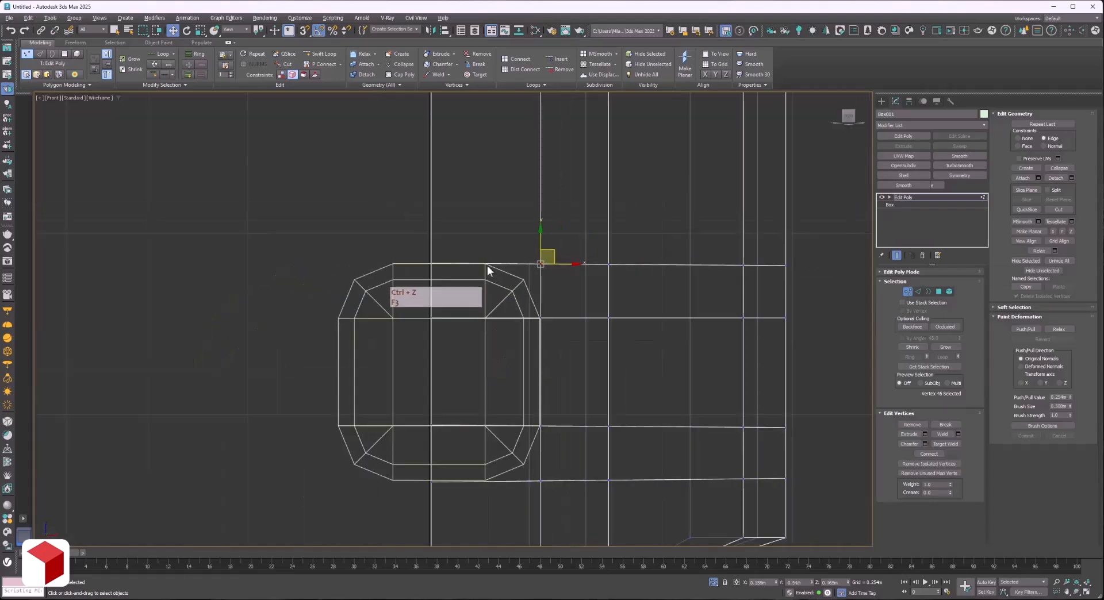
Connect the horizontal edges across the tab area to add a vertical loop where the chamfer box's rounded corners begin.
{"action": "scroll", "coordinate": [488, 264], "scroll_direction": "down", "scroll_amount": 3}
{"action": "key", "text": "2"}
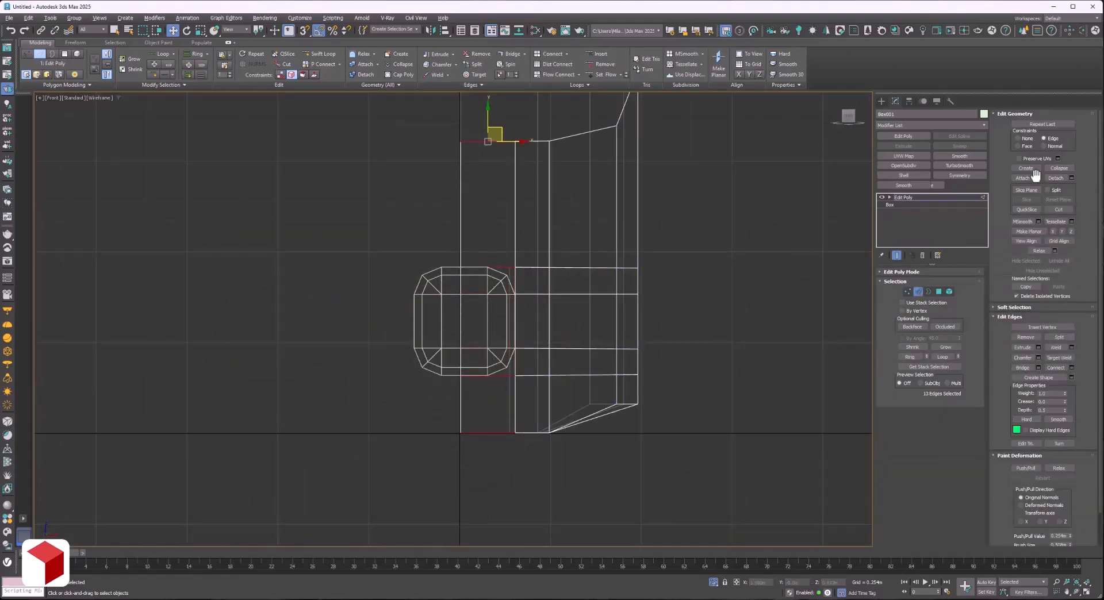
{"action": "left_click", "coordinate": [1049, 369]}
{"action": "scroll", "coordinate": [530, 282], "scroll_direction": "up", "scroll_amount": 7}
Set the constraint to Face and move the body's upper and lower corner vertices onto the chamfer box's rounded corners.
{"action": "key", "text": "1"}
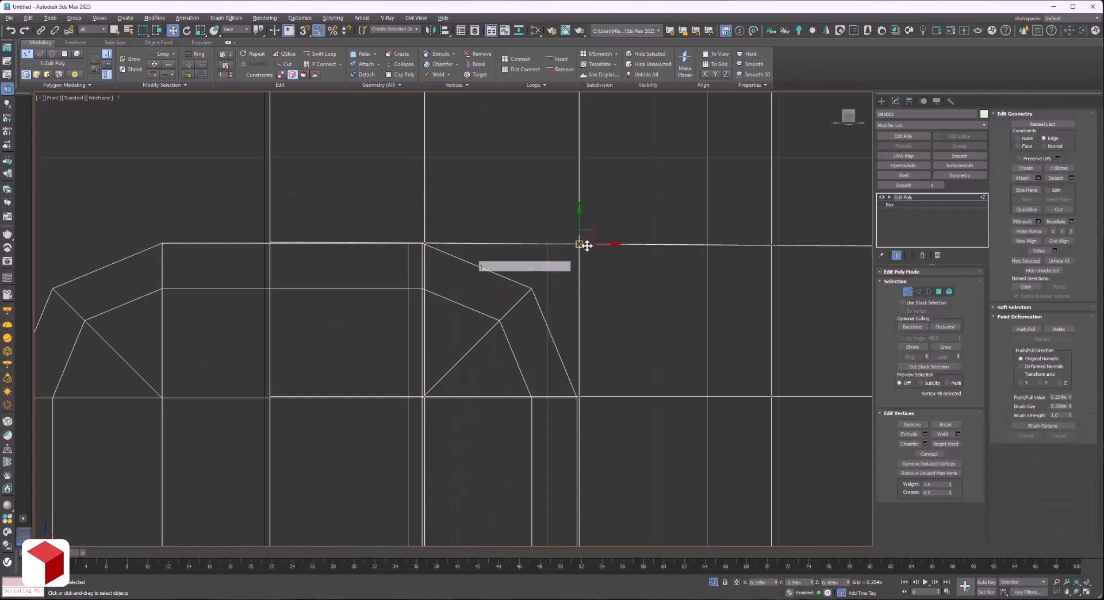
{"action": "key", "text": "ctrl+z"}
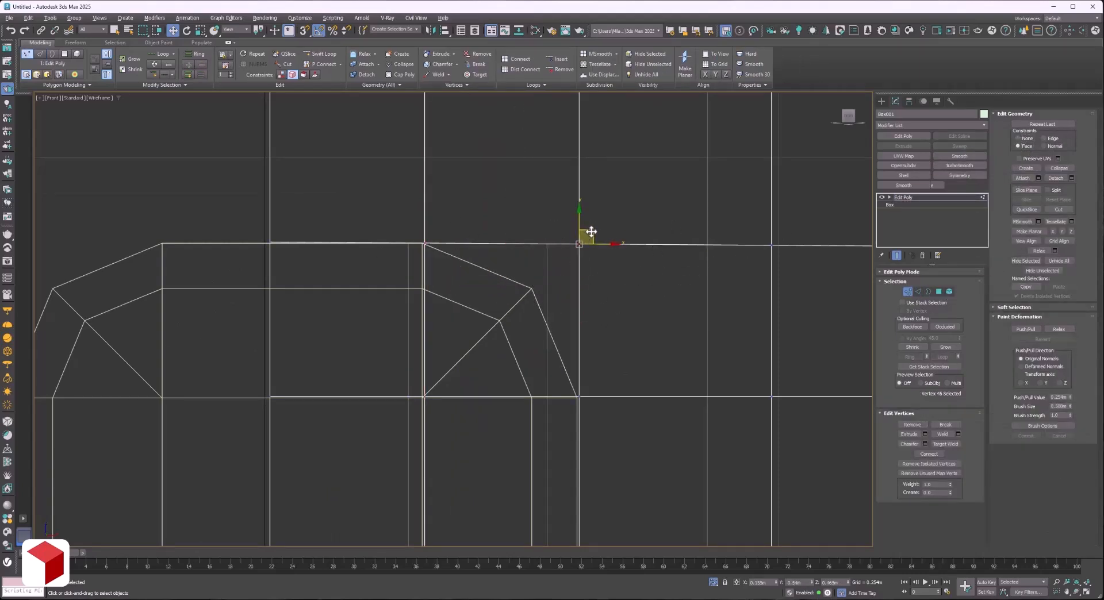
{"action": "left_click_drag", "start_coordinate": [591, 232], "coordinate": [544, 277]}
{"action": "scroll", "coordinate": [547, 282], "scroll_direction": "down", "scroll_amount": 2}
{"action": "middle_click_drag", "start_coordinate": [557, 461], "coordinate": [545, 146]}
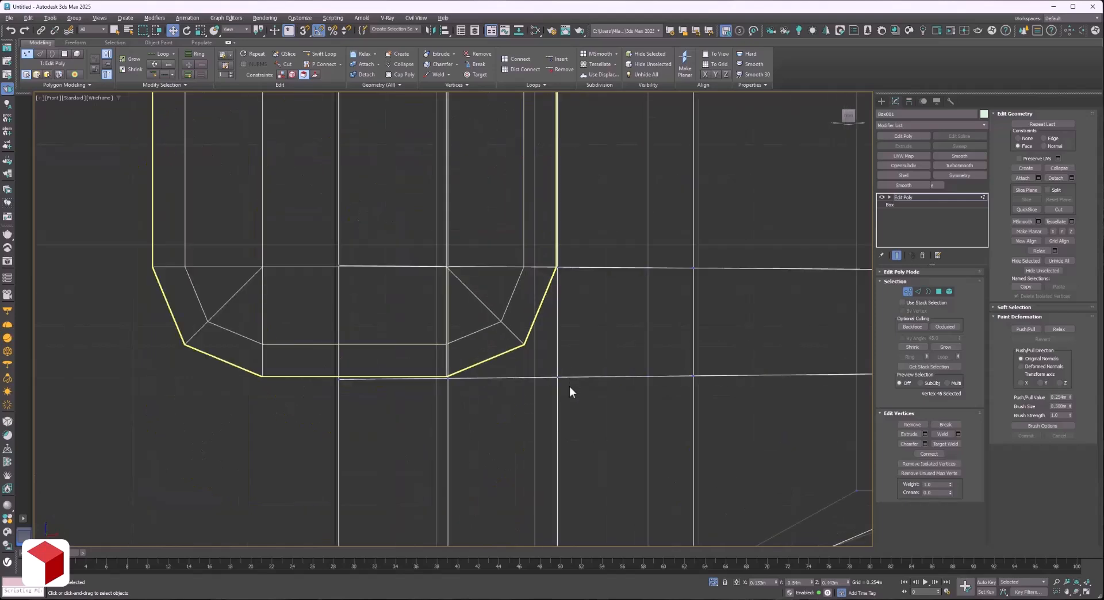
{"action": "mouse_move", "coordinate": [560, 368]}
{"action": "left_mouse_down"}
{"action": "mouse_move", "coordinate": [505, 313]}
{"action": "mouse_move", "coordinate": [537, 333]}
{"action": "left_mouse_up"}
{"action": "key", "text": "ctrl+z"}
{"action": "scroll", "coordinate": [537, 333], "scroll_direction": "down", "scroll_amount": 3}
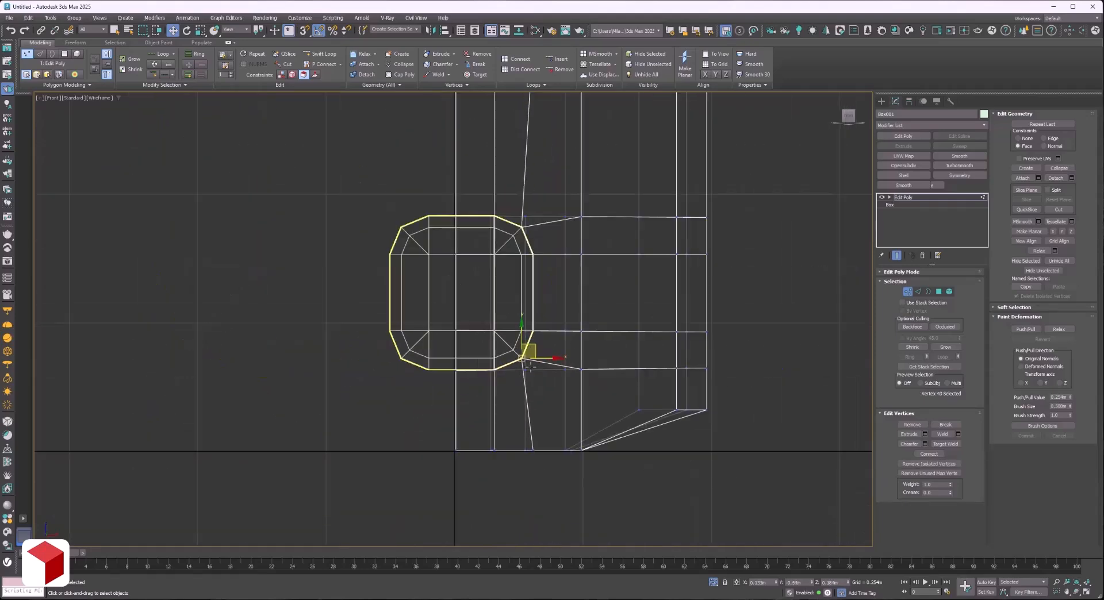
Return to shaded display and delete the chamfer box.
{"action": "key", "text": "F3"}
{"action": "key", "text": "F3"}
{"action": "key", "text": "F3"}
{"action": "key", "text": "1"}
{"action": "left_click", "coordinate": [452, 246]}
{"action": "key", "text": "Delete"}
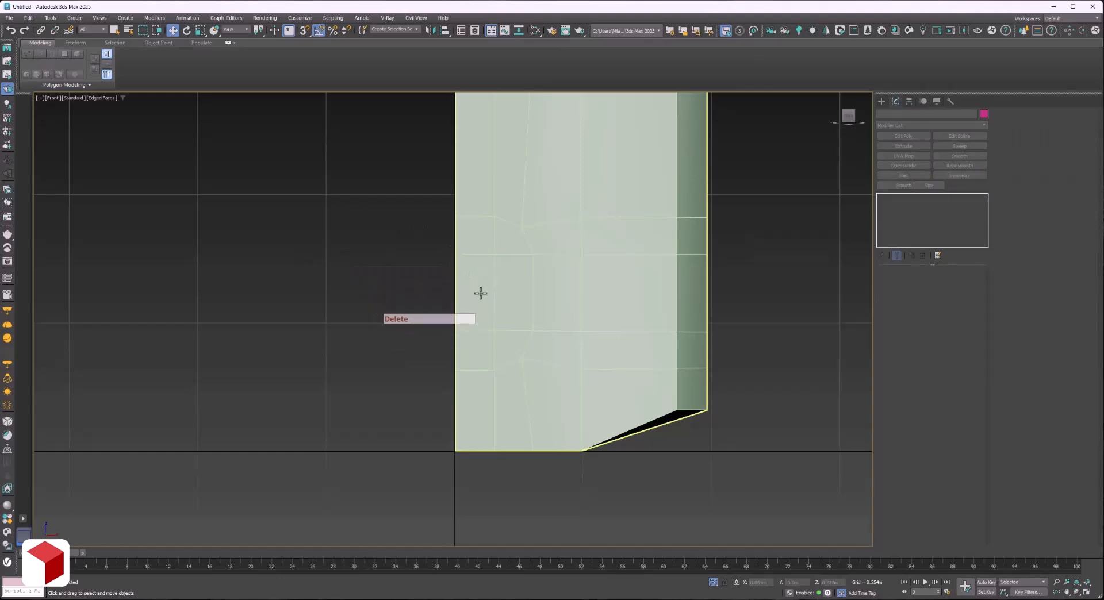
Delete the body's front polygons inside the rounded tab outline to leave an opening.
{"action": "scroll", "coordinate": [461, 359], "scroll_direction": "up", "scroll_amount": 2}
{"action": "left_click", "coordinate": [484, 329]}
{"action": "key", "text": "4"}
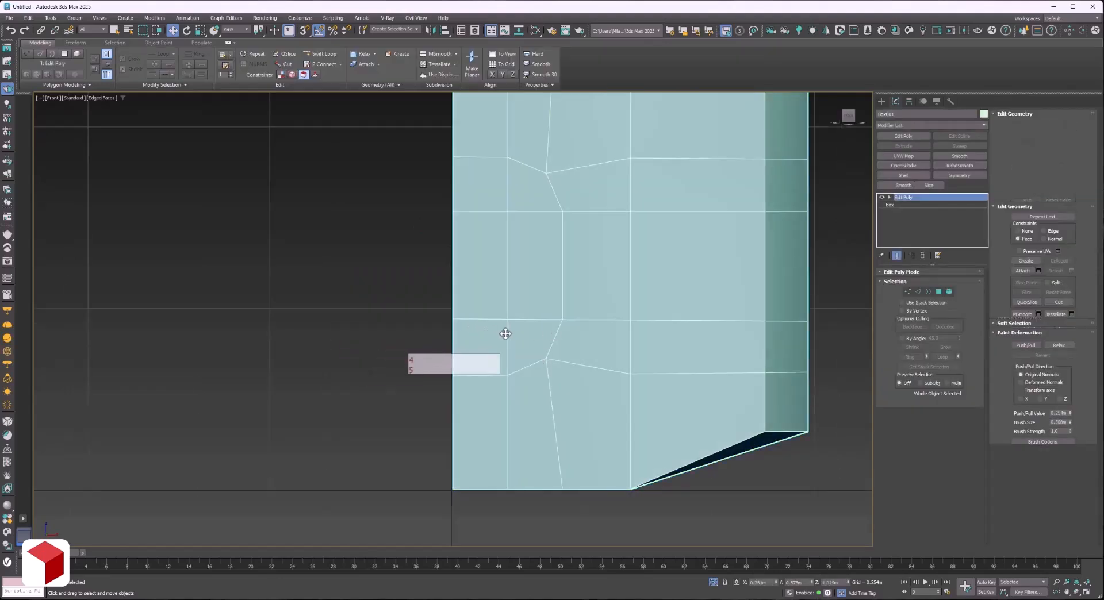
{"action": "left_click", "coordinate": [505, 333]}
{"action": "left_click", "coordinate": [520, 337]}
{"action": "key", "text": "Delete"}
{"action": "left_click", "coordinate": [525, 298]}
{"action": "key", "text": "Delete"}
{"action": "key", "text": "Delete"}
{"action": "left_click", "coordinate": [489, 192]}
{"action": "key", "text": "Delete"}
{"action": "scroll", "coordinate": [597, 361], "scroll_direction": "down", "scroll_amount": 2}
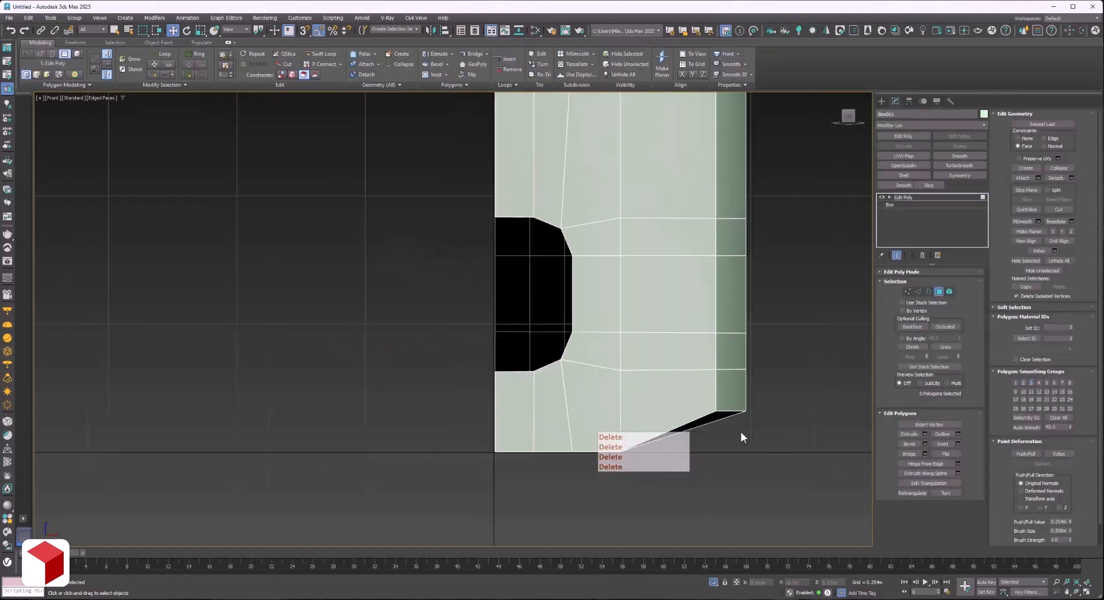
Remove the vertical edges running above and below the opening's rounded corners.
{"action": "key", "text": "2"}
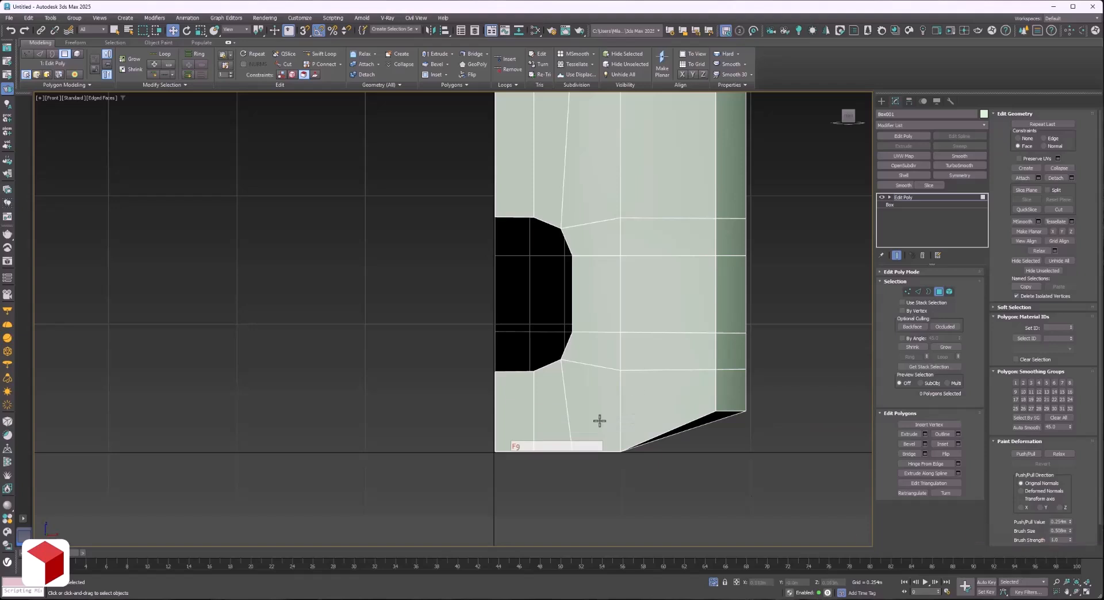
{"action": "middle_click_drag", "start_coordinate": [599, 421], "coordinate": [611, 423]}
{"action": "left_click", "coordinate": [578, 421]}
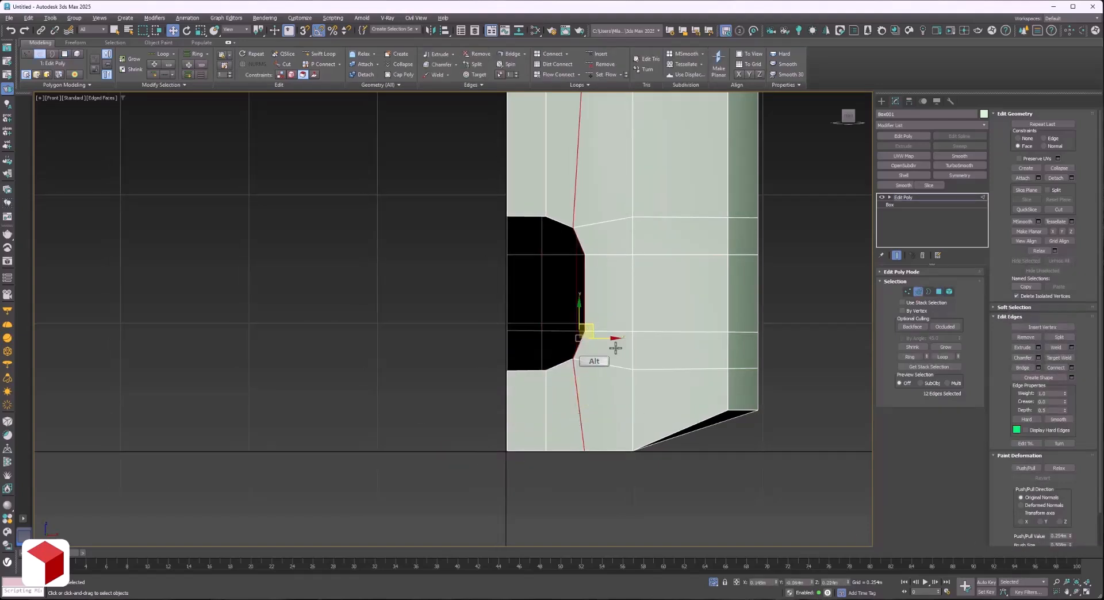
{"action": "left_click", "coordinate": [1026, 338], "text": "ctrl"}
{"action": "scroll", "coordinate": [602, 404], "scroll_direction": "down", "scroll_amount": 2}
Remove the vertical edges above and below the opening, and lower the three front rim vertices unconstrained to follow the rim's slope.
{"action": "middle_click_drag", "start_coordinate": [556, 304], "coordinate": [587, 356]}
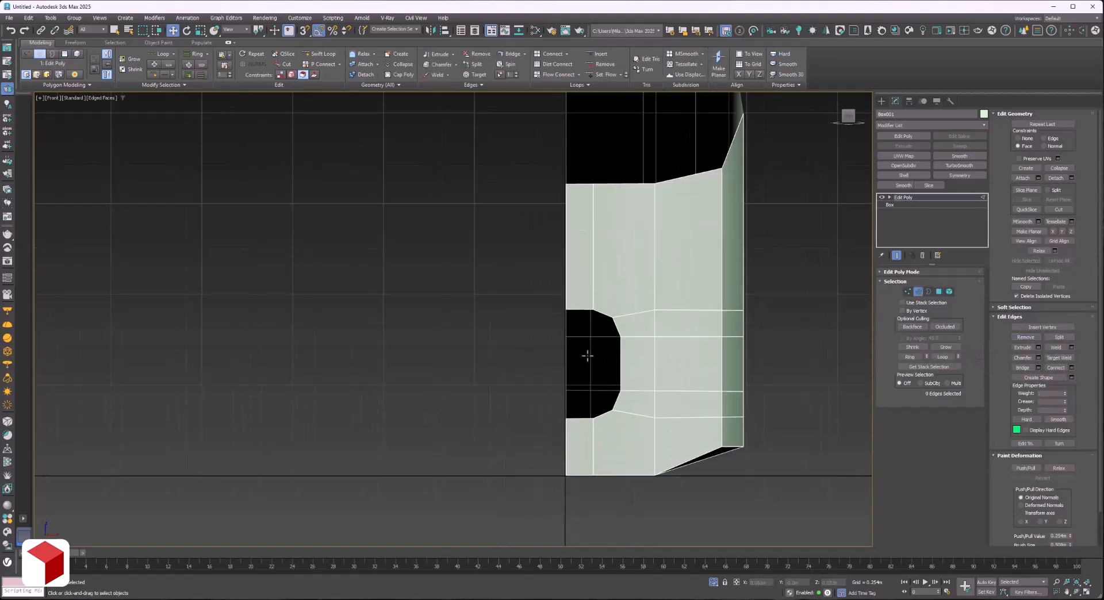
{"action": "left_click", "coordinate": [1076, 593]}
{"action": "left_click_drag", "start_coordinate": [554, 355], "coordinate": [592, 359]}
{"action": "left_click", "coordinate": [847, 115]}
{"action": "scroll", "coordinate": [592, 402], "scroll_direction": "up", "scroll_amount": 2}
{"action": "key", "text": "w"}
{"action": "key", "text": "1"}
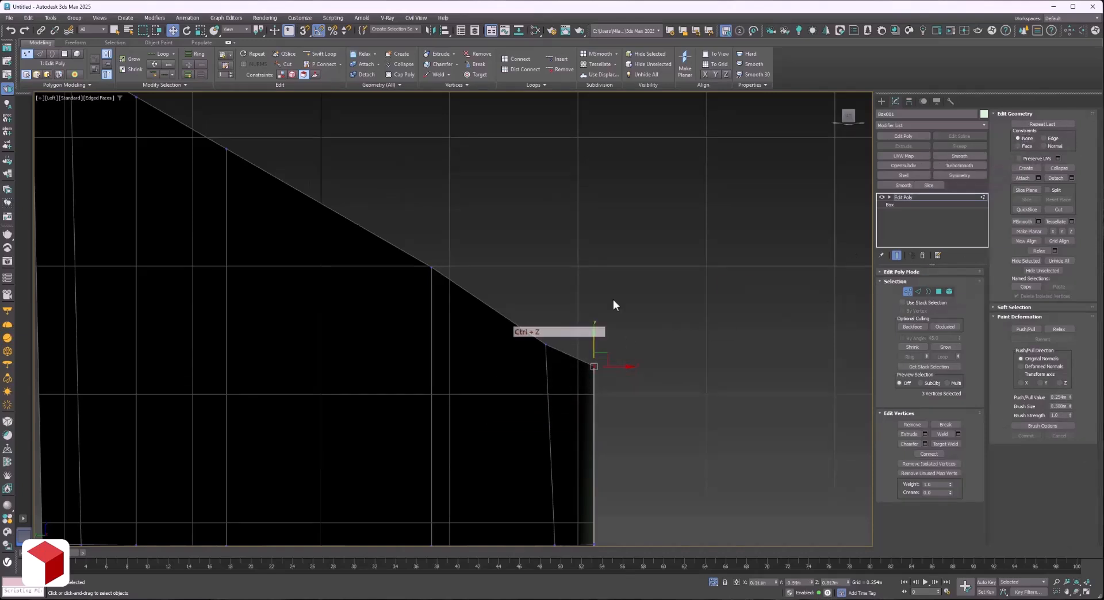
{"action": "left_click", "coordinate": [629, 327]}
{"action": "scroll", "coordinate": [628, 328], "scroll_direction": "down", "scroll_amount": 2}
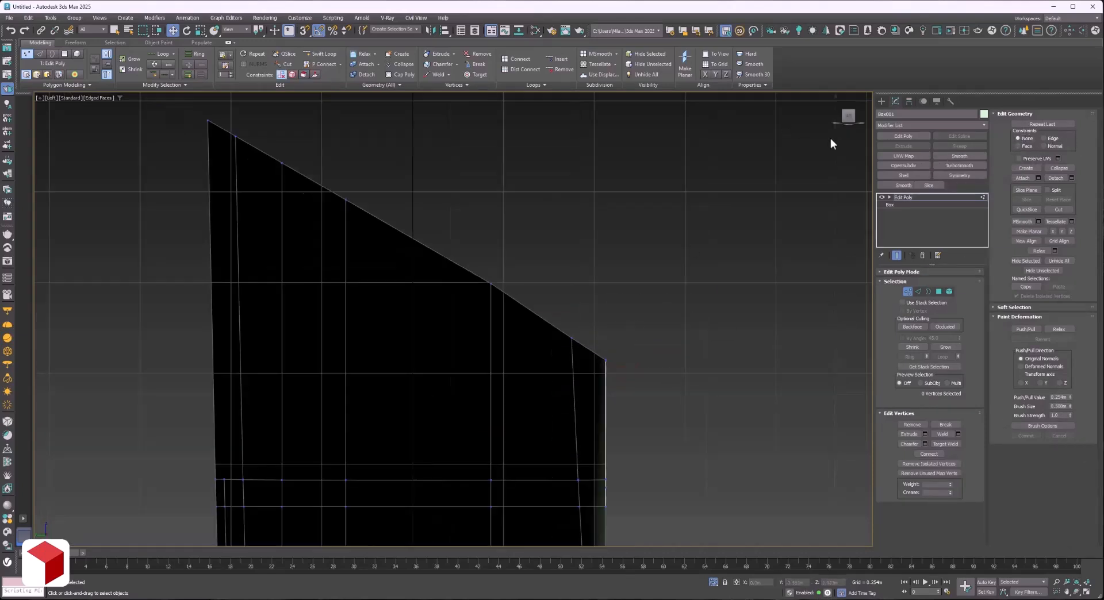
Cut the back wall vertically near the symmetry side, extending its short lower edge up to the top rim.
{"action": "left_click", "coordinate": [862, 116]}
{"action": "scroll", "coordinate": [667, 340], "scroll_direction": "down", "scroll_amount": 2}
{"action": "middle_click_drag", "start_coordinate": [662, 345], "coordinate": [804, 247]}
{"action": "middle_click_drag", "start_coordinate": [794, 296], "coordinate": [792, 299]}
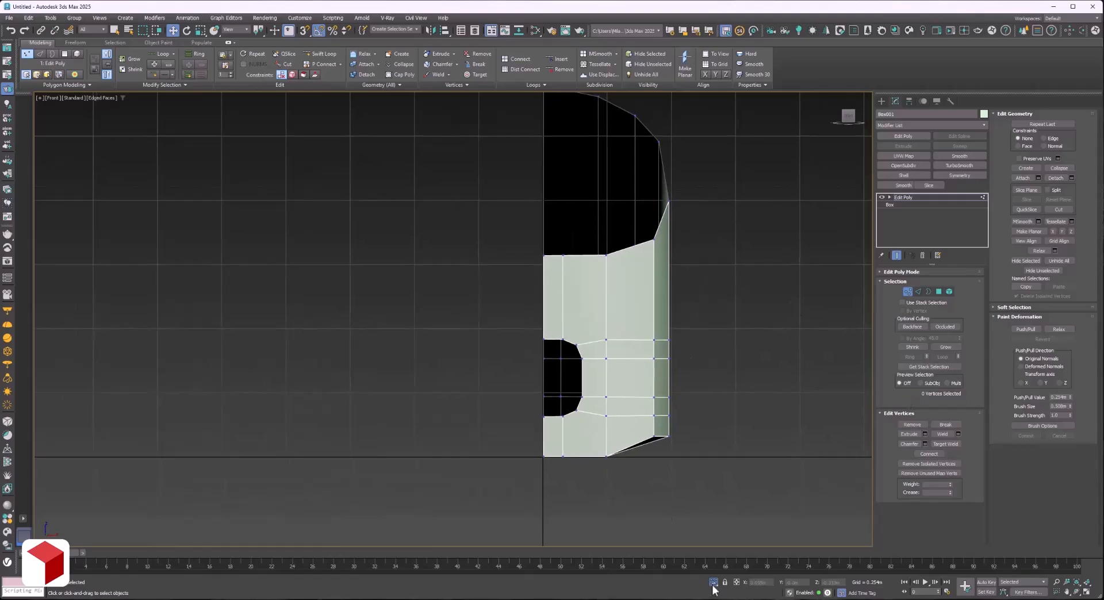
{"action": "left_click", "coordinate": [1073, 594]}
{"action": "mouse_move", "coordinate": [535, 322]}
{"action": "left_mouse_down"}
{"action": "mouse_move", "coordinate": [510, 321]}
{"action": "mouse_move", "coordinate": [627, 340]}
{"action": "mouse_move", "coordinate": [525, 316]}
{"action": "mouse_move", "coordinate": [477, 319]}
{"action": "mouse_move", "coordinate": [520, 340]}
{"action": "mouse_move", "coordinate": [557, 340]}
{"action": "mouse_move", "coordinate": [465, 328]}
{"action": "mouse_move", "coordinate": [461, 295]}
{"action": "mouse_move", "coordinate": [547, 338]}
{"action": "mouse_move", "coordinate": [557, 303]}
{"action": "mouse_move", "coordinate": [534, 322]}
{"action": "left_mouse_up"}
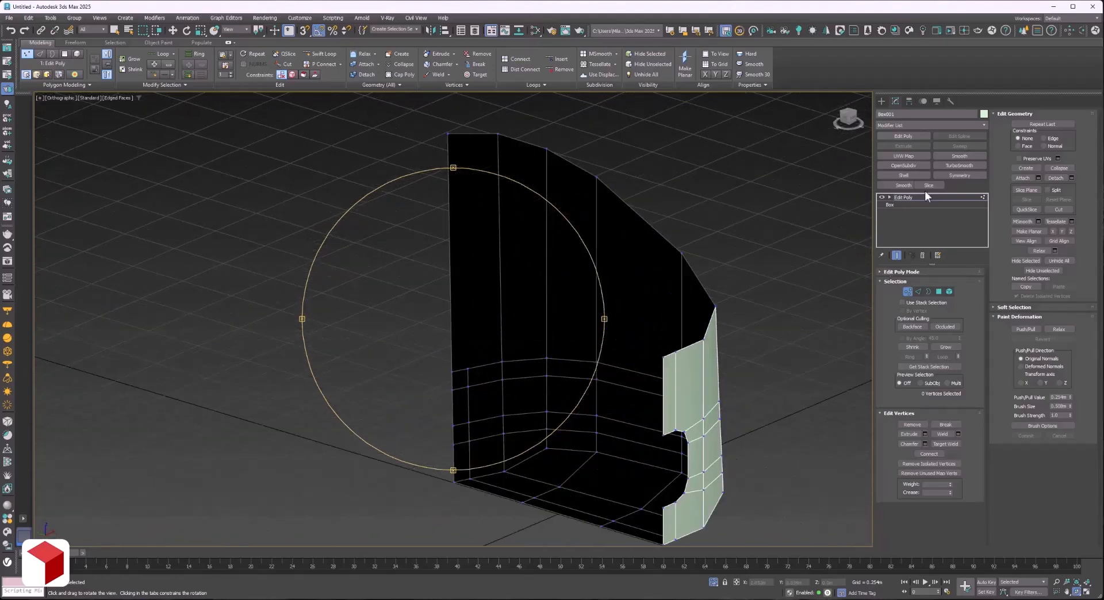
{"action": "left_click", "coordinate": [926, 198]}
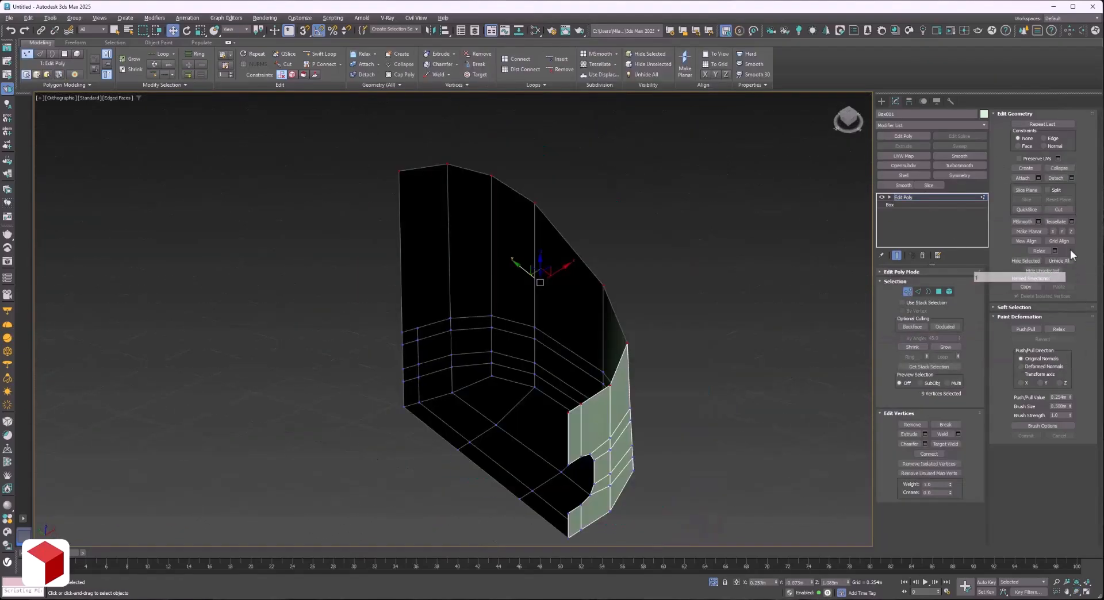
{"action": "key", "text": "alt+c"}
{"action": "left_click", "coordinate": [1059, 210]}
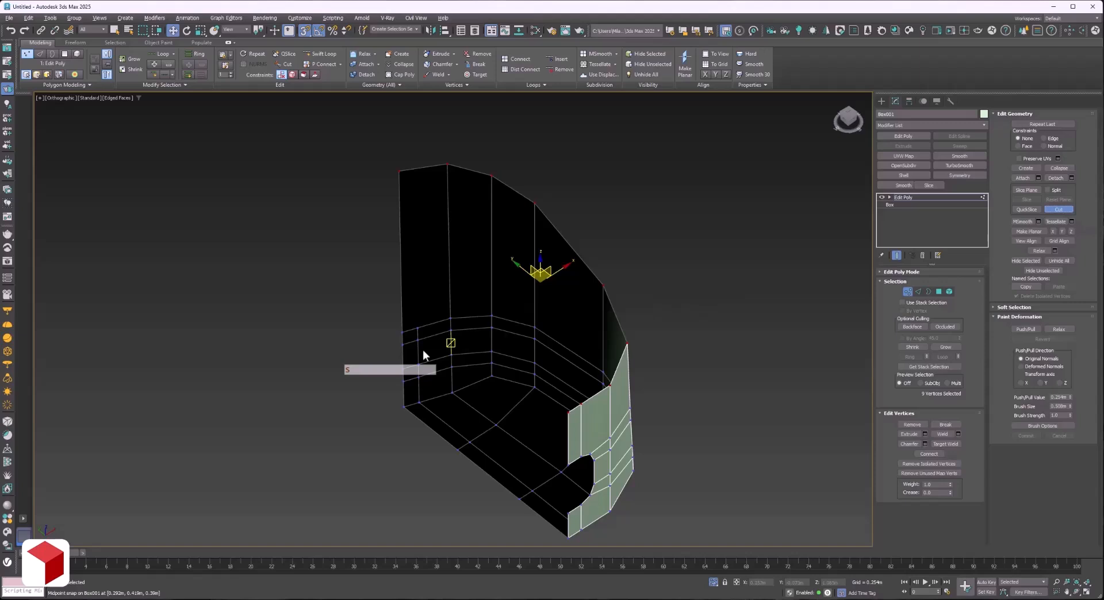
{"action": "left_click", "coordinate": [1077, 592]}
{"action": "left_click_drag", "start_coordinate": [508, 323], "coordinate": [619, 392]}
{"action": "key", "text": "w"}
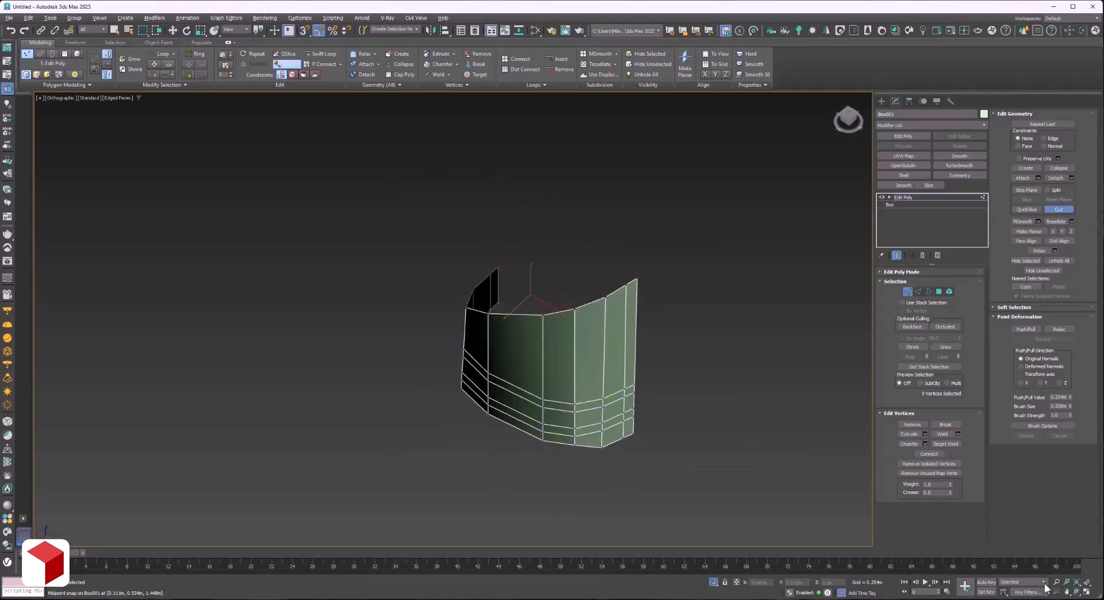
{"action": "left_click", "coordinate": [1077, 591]}
{"action": "left_click_drag", "start_coordinate": [505, 363], "coordinate": [653, 339]}
{"action": "key", "text": "1"}
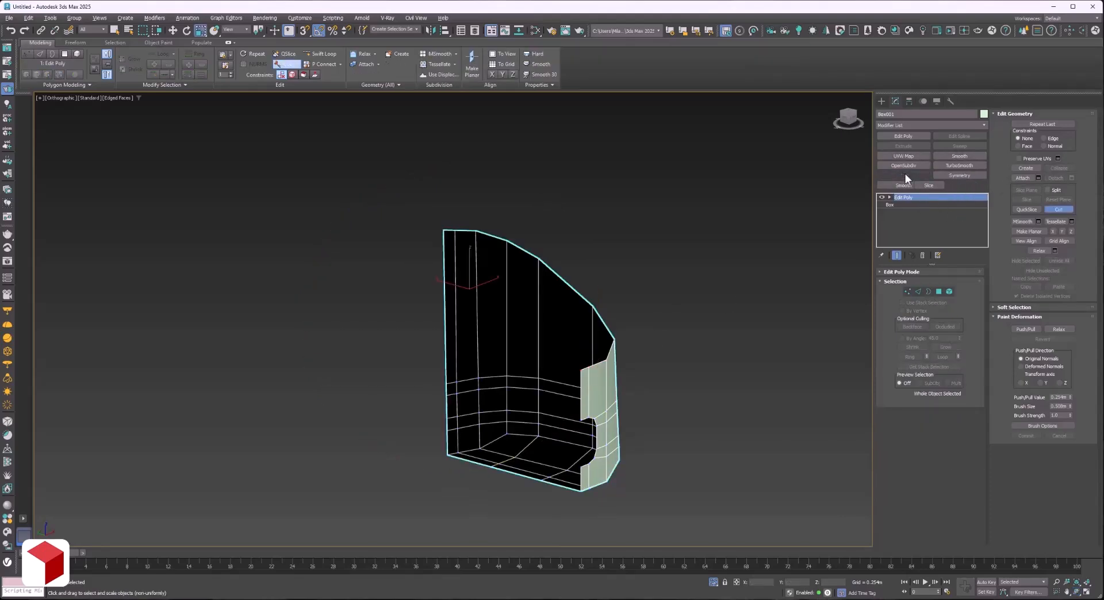
Give the body thickness with a Shell modifier using a 0.152 m inner amount, and exit isolation to show the generated model.
{"action": "left_click", "coordinate": [904, 175]}
{"action": "left_click", "coordinate": [713, 582]}
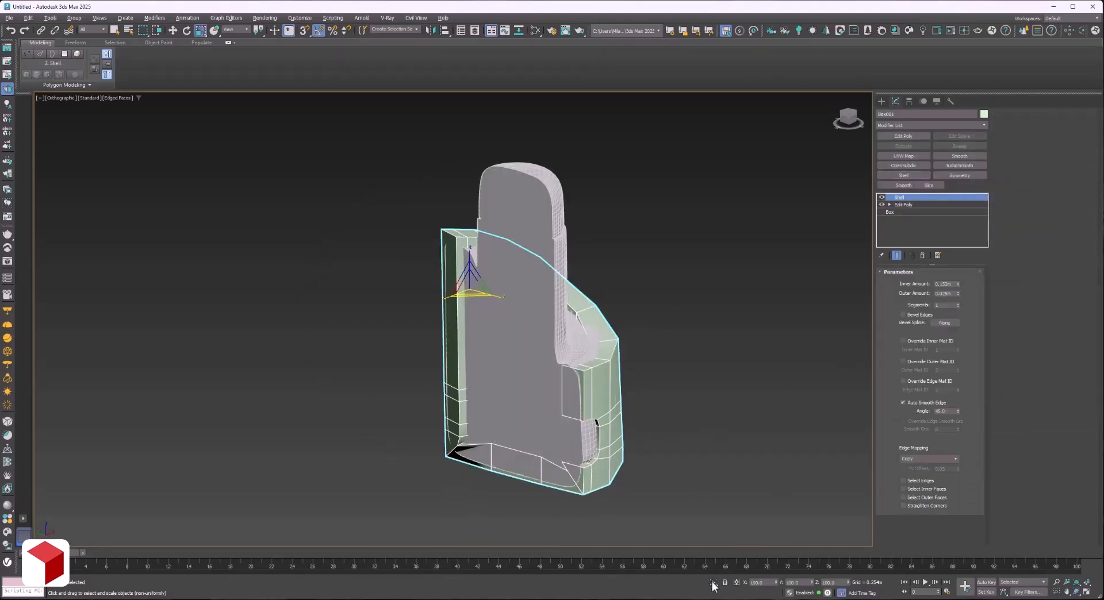
{"action": "left_click", "coordinate": [1087, 592]}
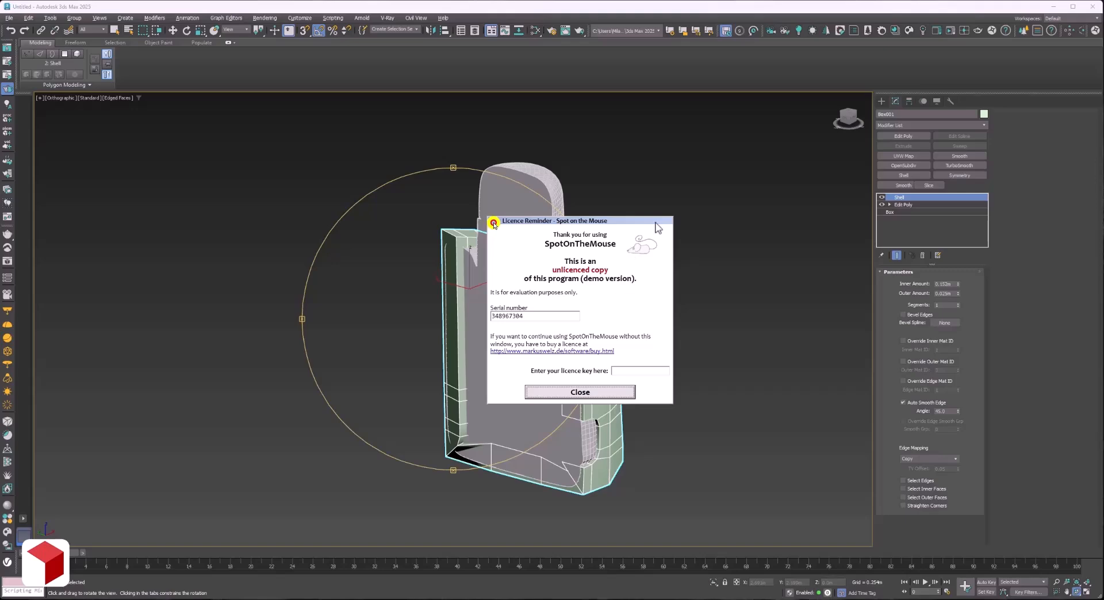
{"action": "left_click", "coordinate": [580, 392]}
{"action": "left_click_drag", "start_coordinate": [581, 359], "coordinate": [748, 259]}
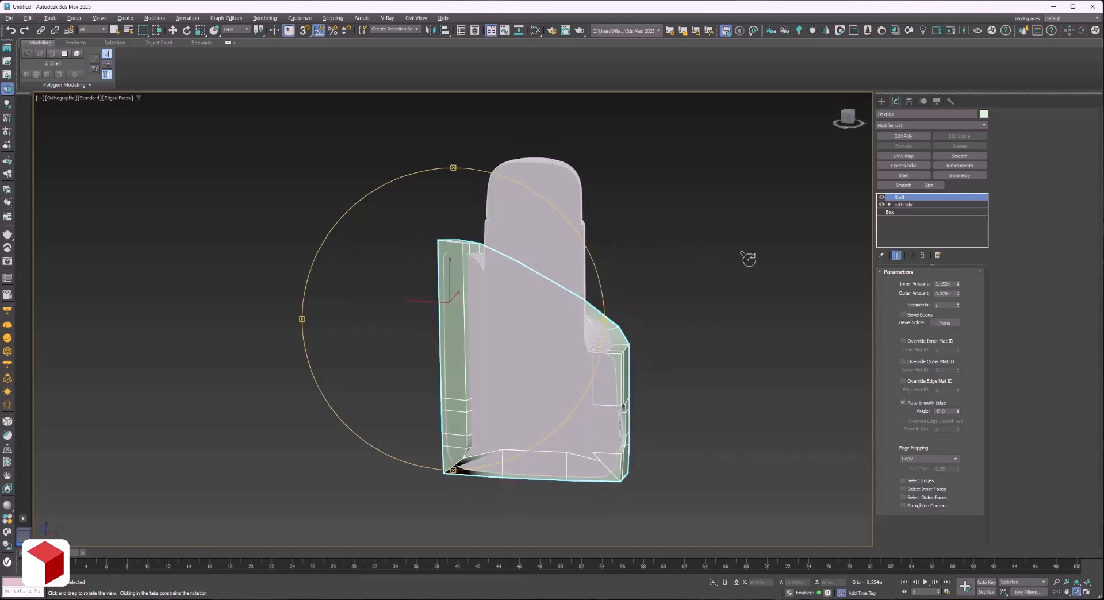
{"action": "left_click", "coordinate": [848, 115]}
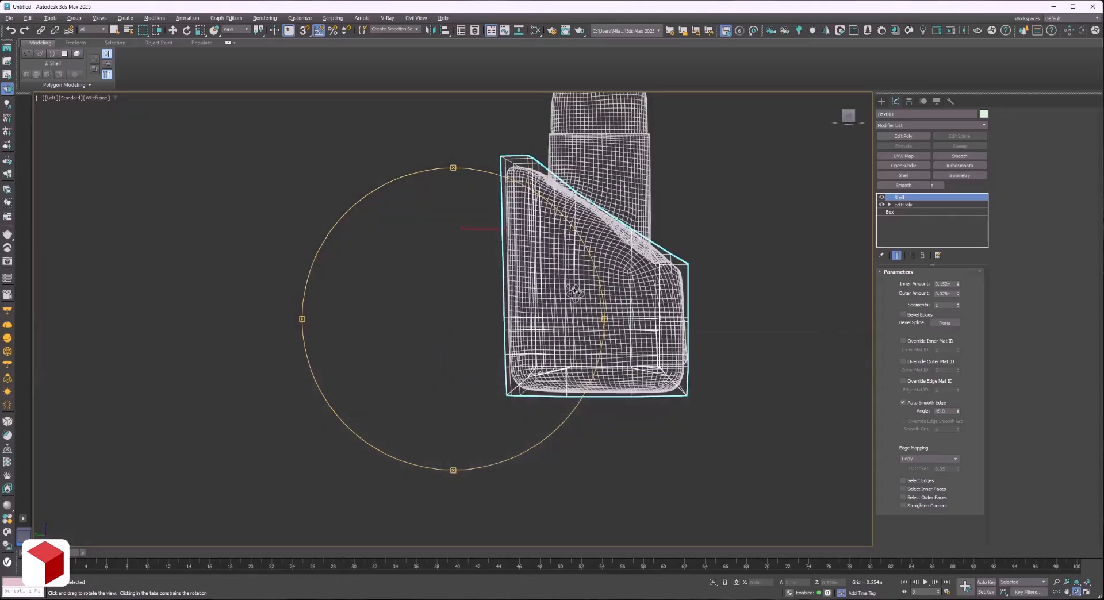
{"action": "key", "text": "F3"}
In the body's Edit Poly modifier, raise the top rim vertices well above the generated model's sloped rim.
{"action": "left_click", "coordinate": [902, 197]}
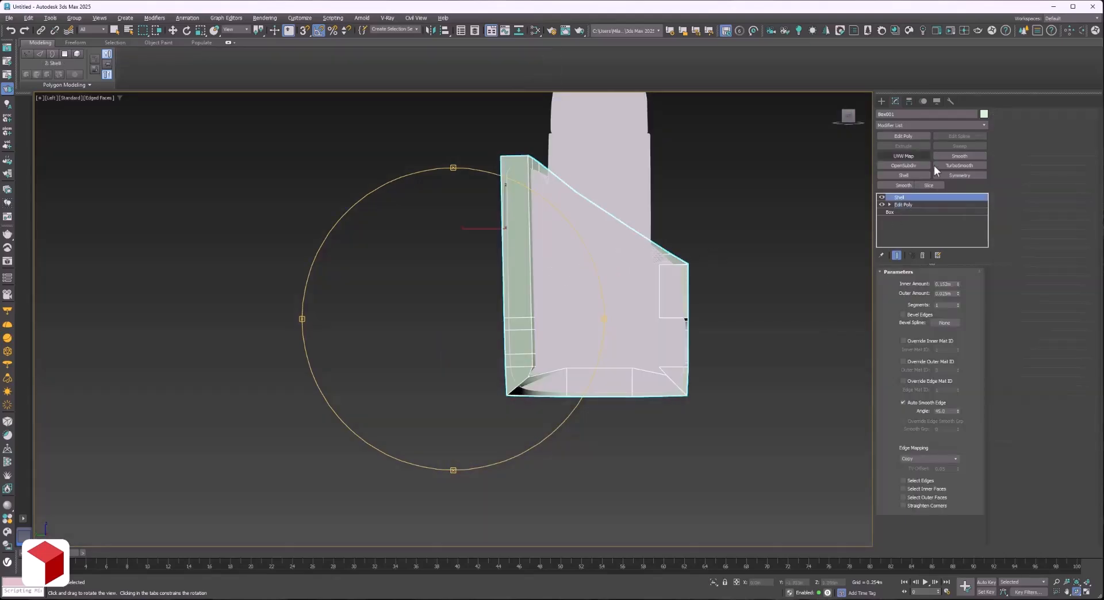
{"action": "left_click", "coordinate": [902, 205]}
{"action": "key", "text": "1"}
{"action": "middle_click_drag", "start_coordinate": [419, 157], "coordinate": [392, 225]}
{"action": "key", "text": "w"}
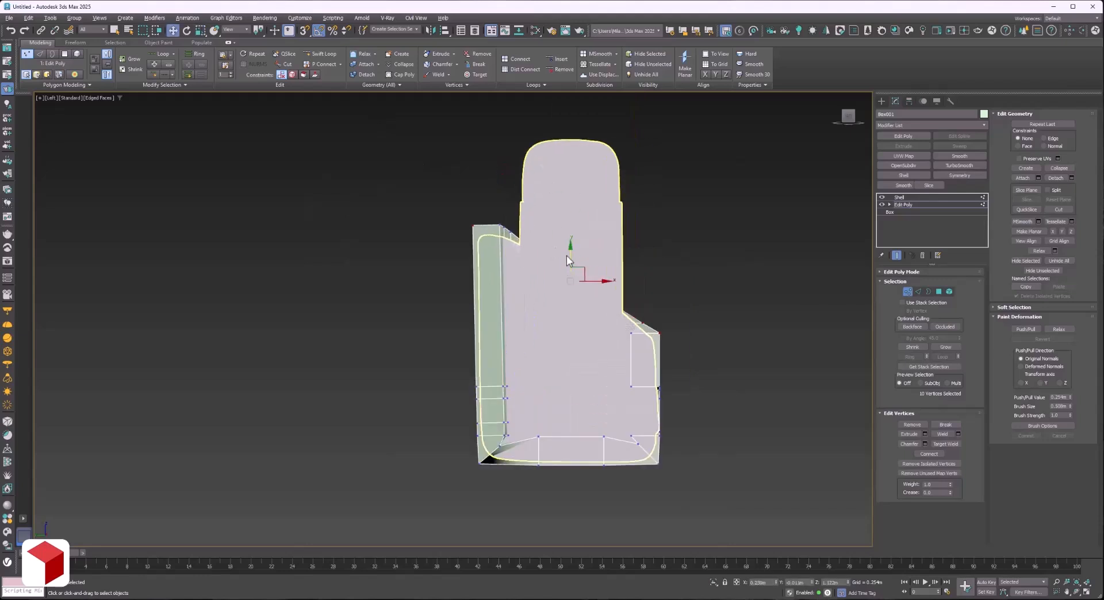
{"action": "left_click_drag", "start_coordinate": [569, 252], "coordinate": [573, 168]}
{"action": "left_click", "coordinate": [941, 205]}
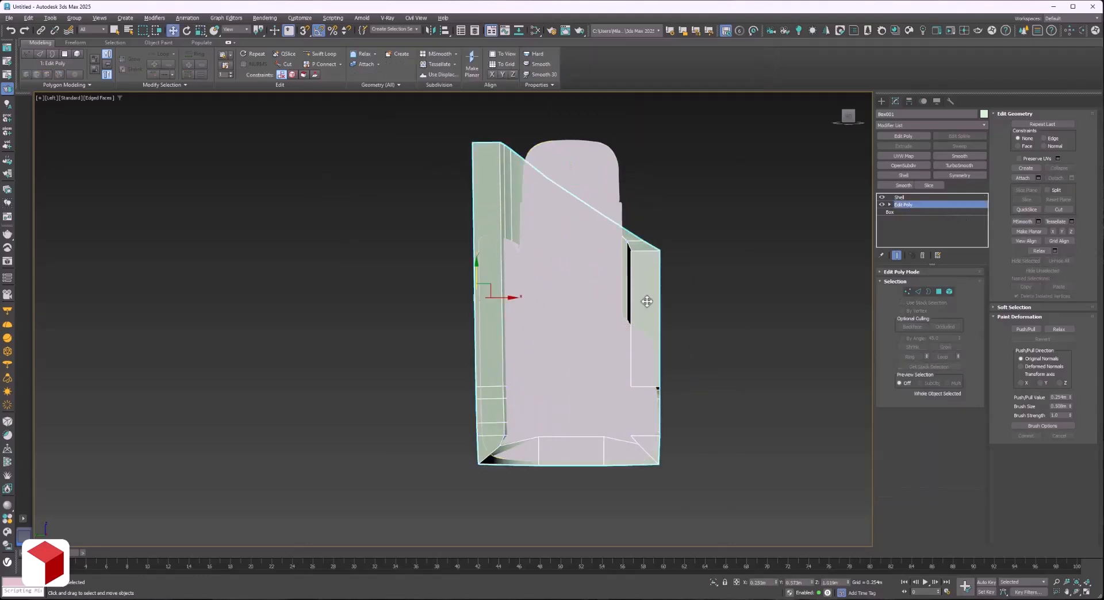
Add a Slice modifier to the body and rotate and raise its plane to match the generated model's sloped rim.
{"action": "left_click", "coordinate": [1078, 593]}
{"action": "left_click_drag", "start_coordinate": [534, 305], "coordinate": [413, 331]}
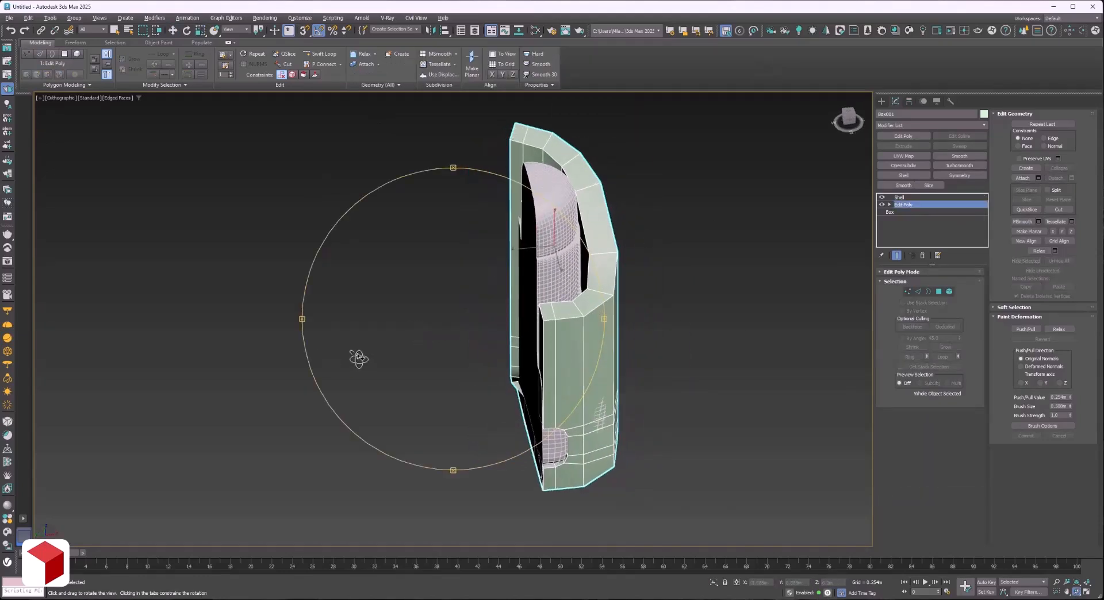
{"action": "left_click_drag", "start_coordinate": [358, 359], "coordinate": [539, 331]}
{"action": "left_click", "coordinate": [848, 116]}
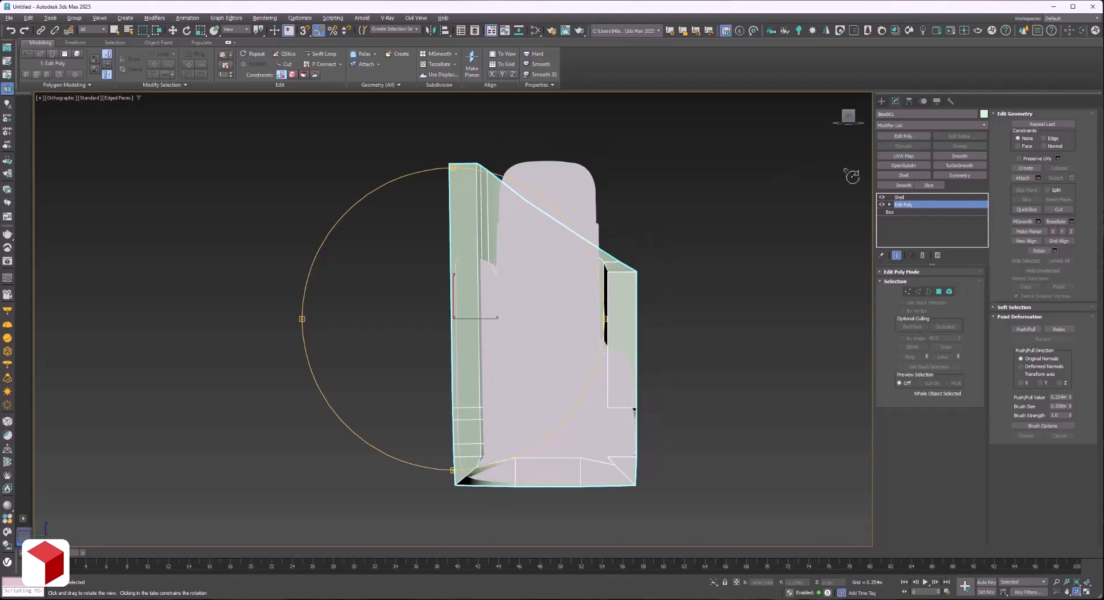
{"action": "left_click", "coordinate": [936, 186]}
{"action": "key", "text": "1"}
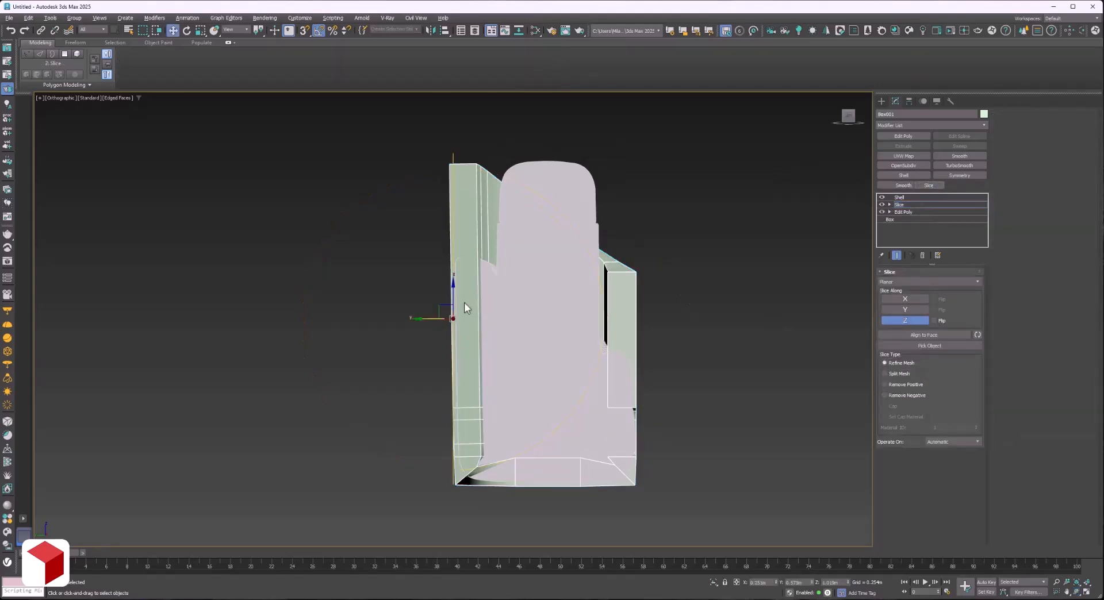
{"action": "key", "text": "e"}
{"action": "left_click_drag", "start_coordinate": [478, 299], "coordinate": [450, 216]}
{"action": "key", "text": "w"}
{"action": "key", "text": "F3"}
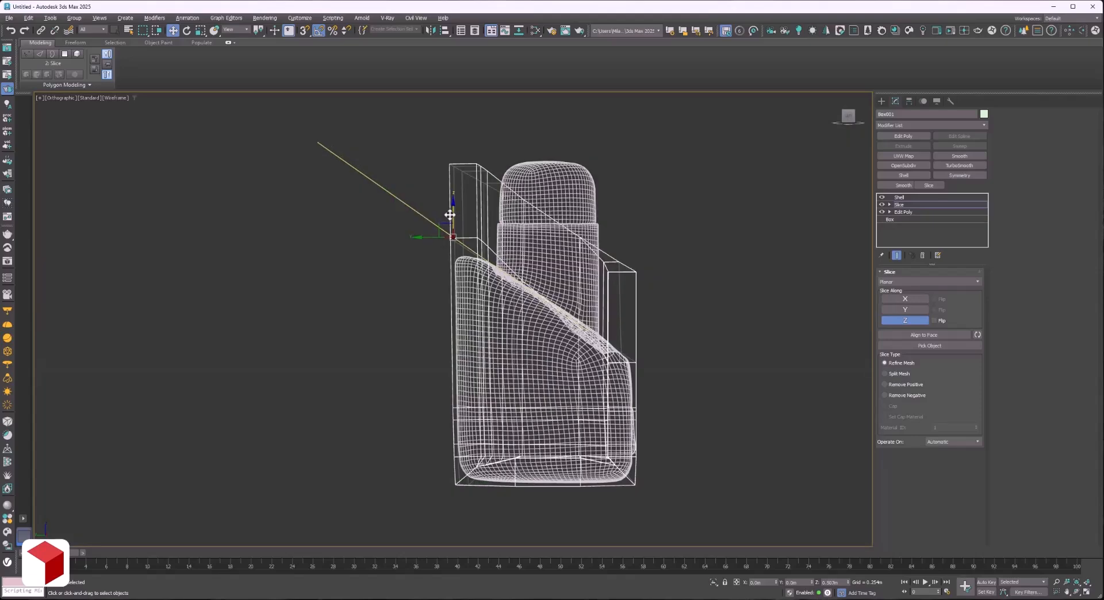
Move the Slice modifier above Shell, fit its plane to the sloped rim, and set it to Remove Negative with Cap.
{"action": "left_click_drag", "start_coordinate": [914, 203], "coordinate": [902, 195]}
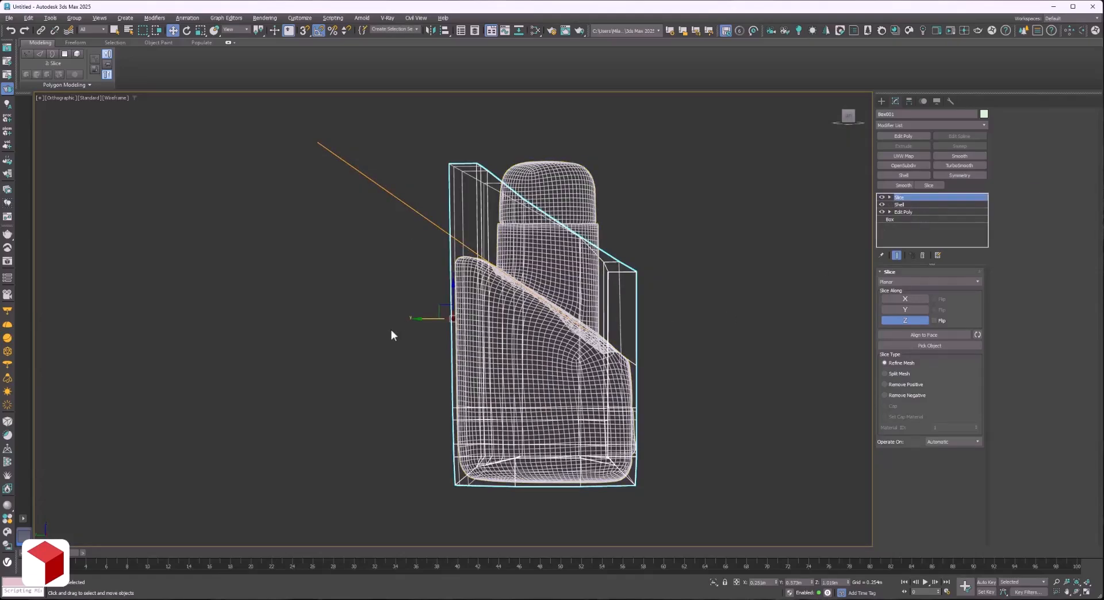
{"action": "left_click_drag", "start_coordinate": [457, 212], "coordinate": [462, 227]}
{"action": "left_click", "coordinate": [896, 395]}
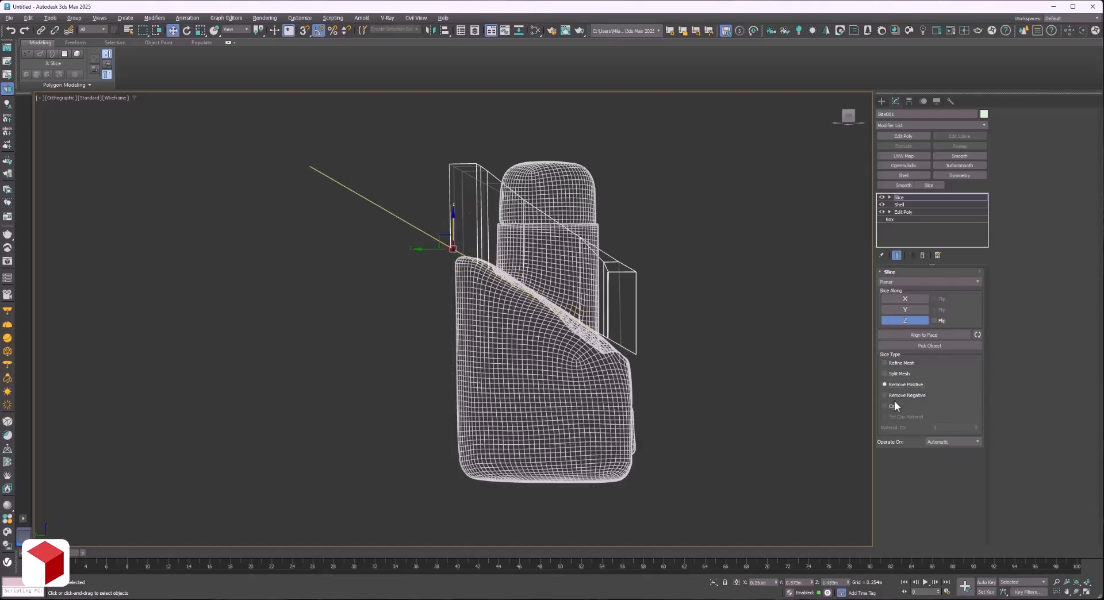
{"action": "left_click", "coordinate": [889, 405]}
{"action": "key", "text": "1"}
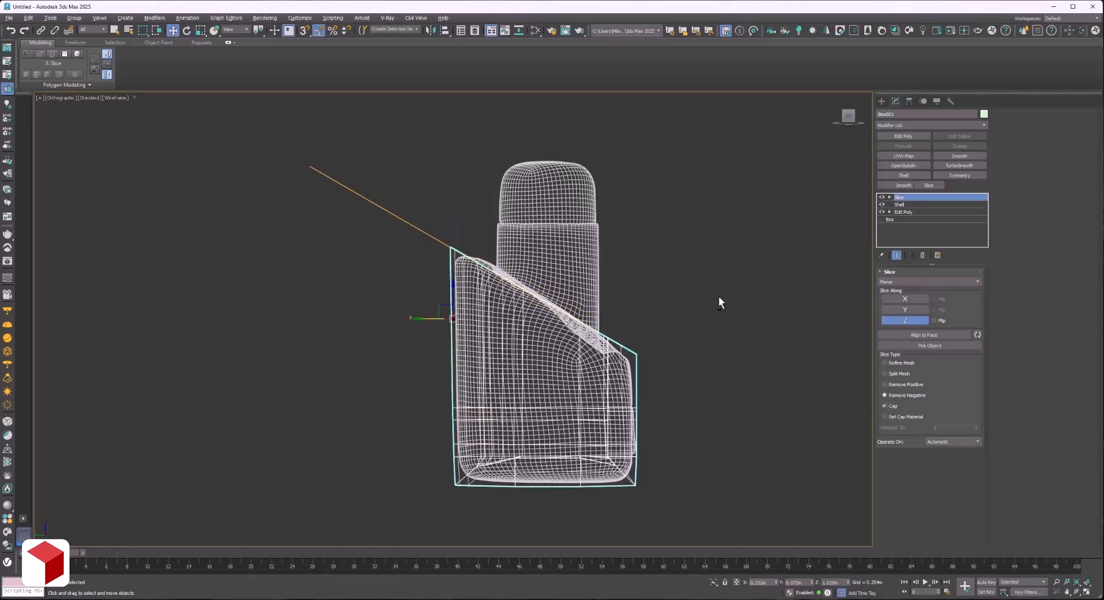
Isolate the body and, with added Edit Poly modifiers, delete its symmetry-side faces and join the rim's inner and outer corners.
{"action": "key", "text": "alt+q"}
{"action": "key", "text": "F3"}
{"action": "middle_click_drag", "start_coordinate": [581, 314], "coordinate": [505, 364], "text": "alt"}
{"action": "left_click_drag", "start_coordinate": [505, 364], "coordinate": [512, 364]}
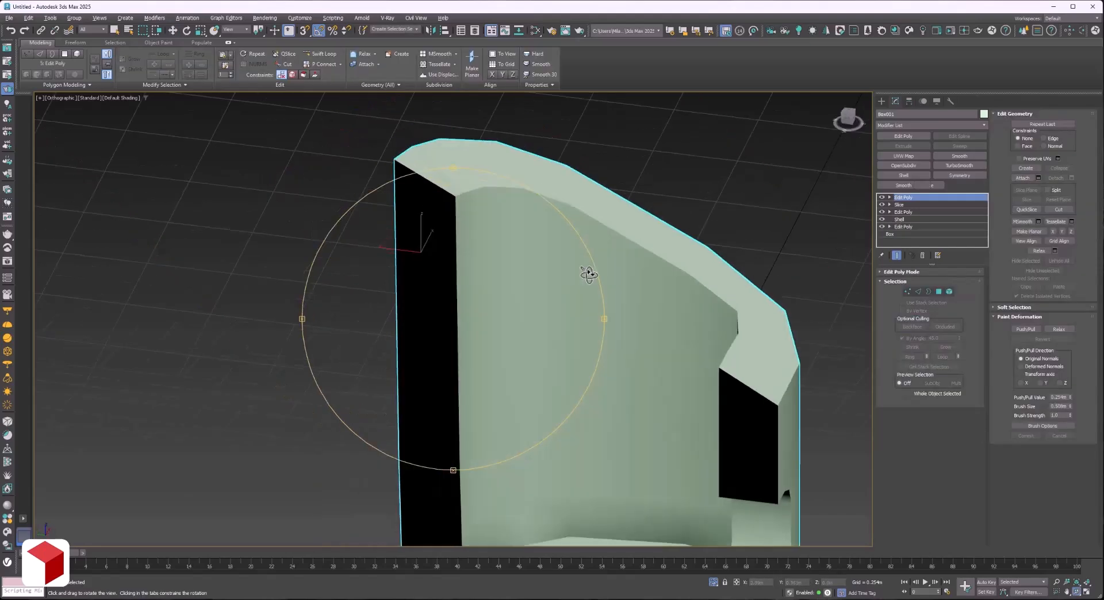
{"action": "left_click_drag", "start_coordinate": [588, 276], "coordinate": [599, 292]}
{"action": "key", "text": "F4"}
{"action": "left_click_drag", "start_coordinate": [498, 307], "coordinate": [549, 320]}
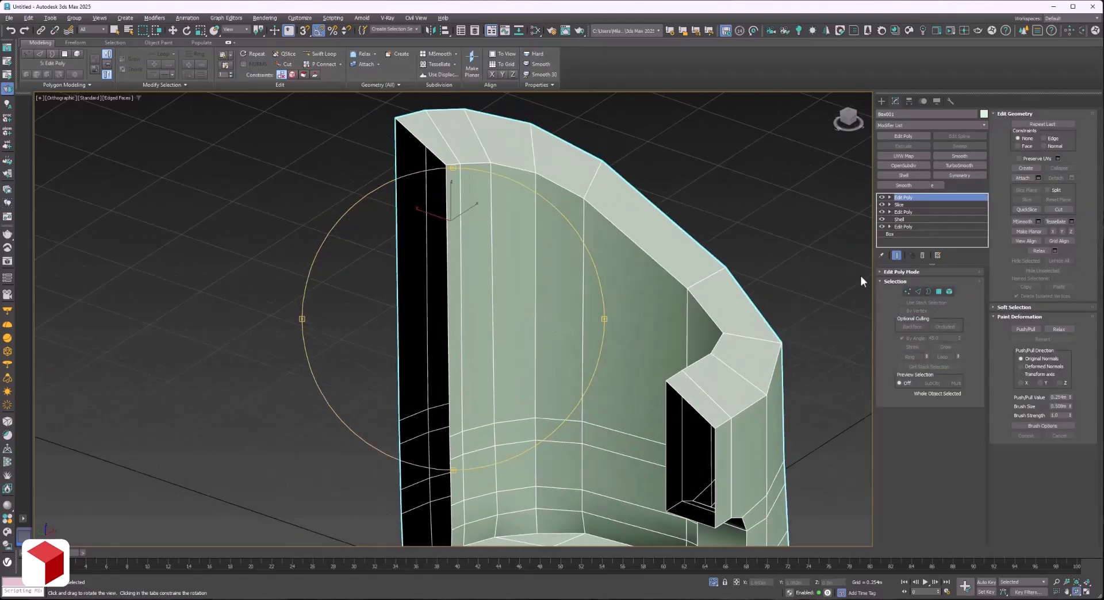
Connect the ring of edges crossing the top rim with one segment to add a loop along its middle.
{"action": "key", "text": "w"}
{"action": "key", "text": "2"}
{"action": "left_click", "coordinate": [692, 408]}
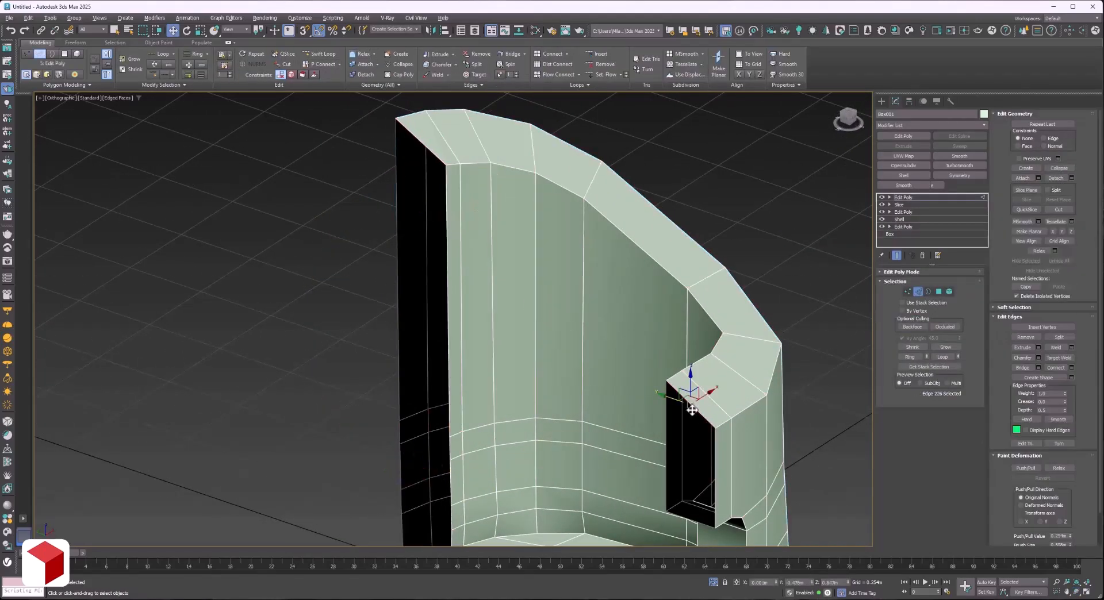
{"action": "left_click", "coordinate": [716, 406], "text": "shift"}
{"action": "left_click", "coordinate": [1072, 368]}
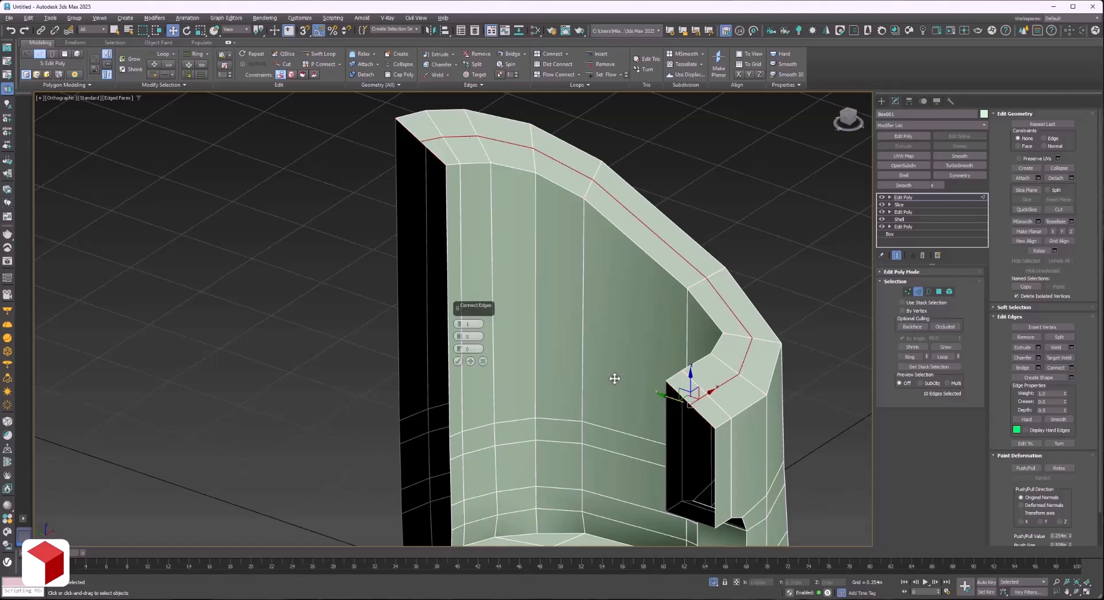
{"action": "left_click", "coordinate": [469, 362]}
Extrude the rim's central edge loop into a narrow recessed groove and adjust its depth.
{"action": "left_click", "coordinate": [1038, 347]}
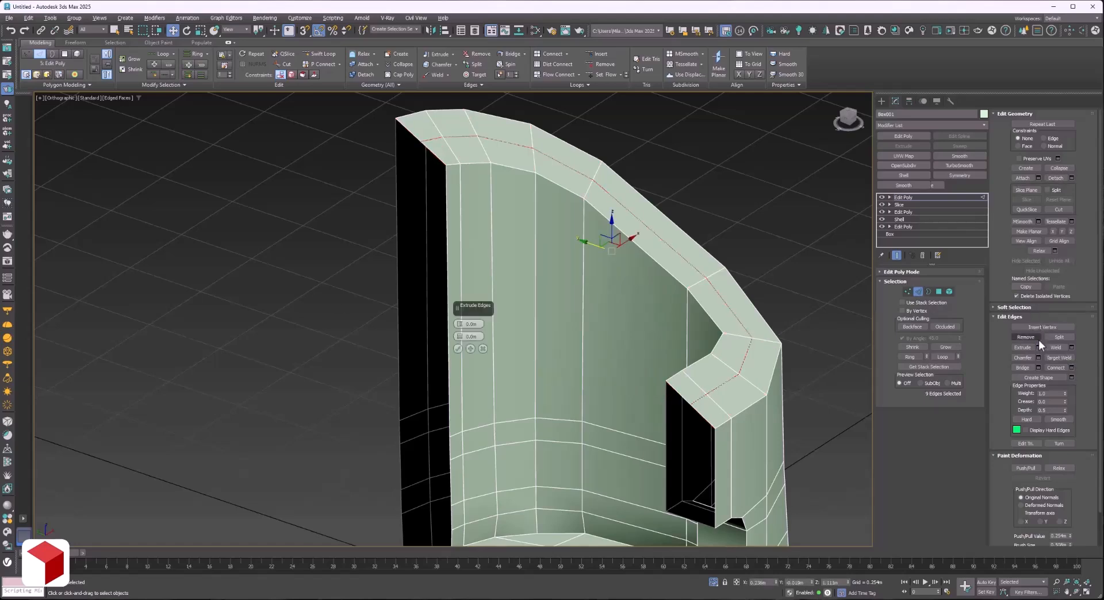
{"action": "scroll", "coordinate": [640, 381], "scroll_direction": "up", "scroll_amount": 6}
{"action": "mouse_move", "coordinate": [459, 324]}
{"action": "left_mouse_down"}
{"action": "mouse_move", "coordinate": [453, 361]}
{"action": "mouse_move", "coordinate": [461, 327]}
{"action": "left_mouse_up"}
{"action": "left_click", "coordinate": [458, 349]}
{"action": "scroll", "coordinate": [458, 350], "scroll_direction": "down", "scroll_amount": 9}
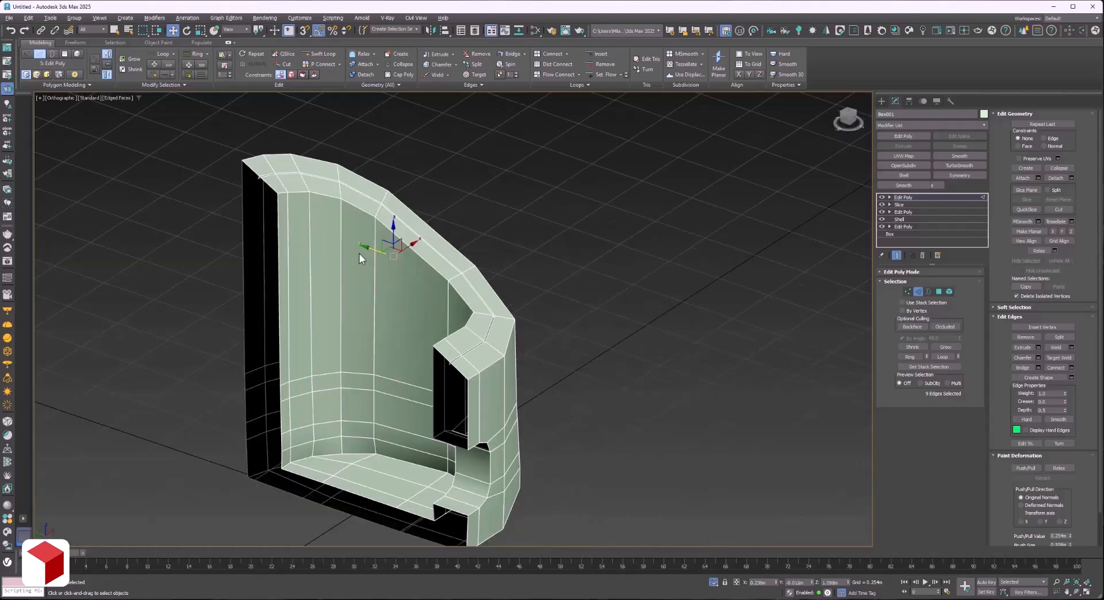
{"action": "scroll", "coordinate": [259, 167], "scroll_direction": "up", "scroll_amount": 9}
{"action": "scroll", "coordinate": [555, 207], "scroll_direction": "down", "scroll_amount": 5}
{"action": "middle_click_drag", "start_coordinate": [676, 383], "coordinate": [711, 300], "text": "alt"}
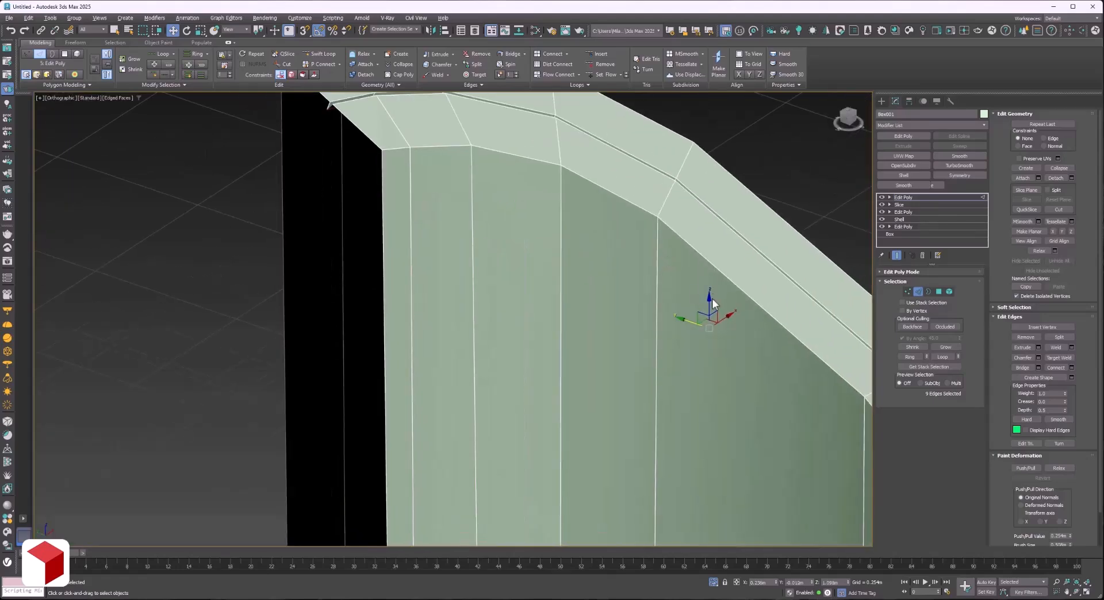
{"action": "scroll", "coordinate": [598, 283], "scroll_direction": "down", "scroll_amount": 4}
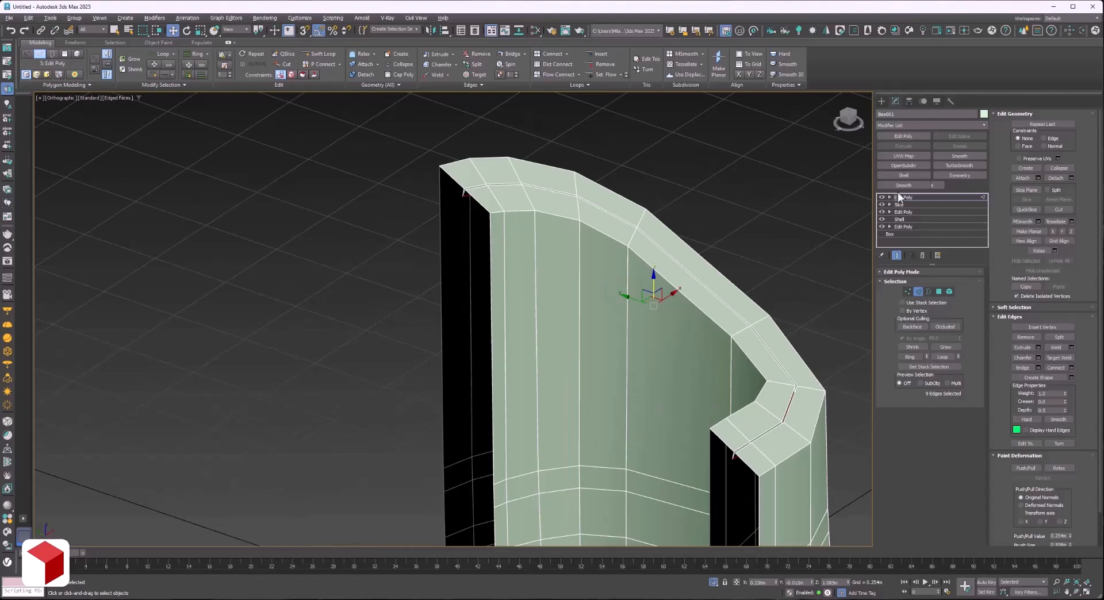
Apply an OpenSubdiv modifier to the body and inspect the smoothed shape.
{"action": "left_click", "coordinate": [931, 195]}
{"action": "left_click", "coordinate": [904, 165]}
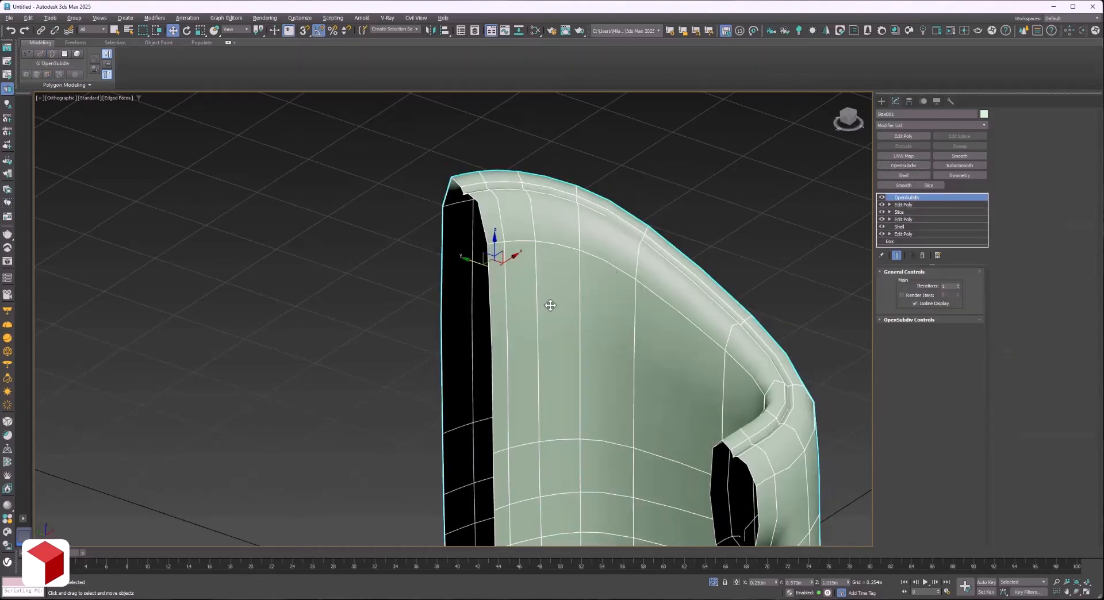
{"action": "scroll", "coordinate": [532, 332], "scroll_direction": "down", "scroll_amount": 3}
{"action": "middle_click_drag", "start_coordinate": [569, 314], "coordinate": [477, 270], "text": "alt"}
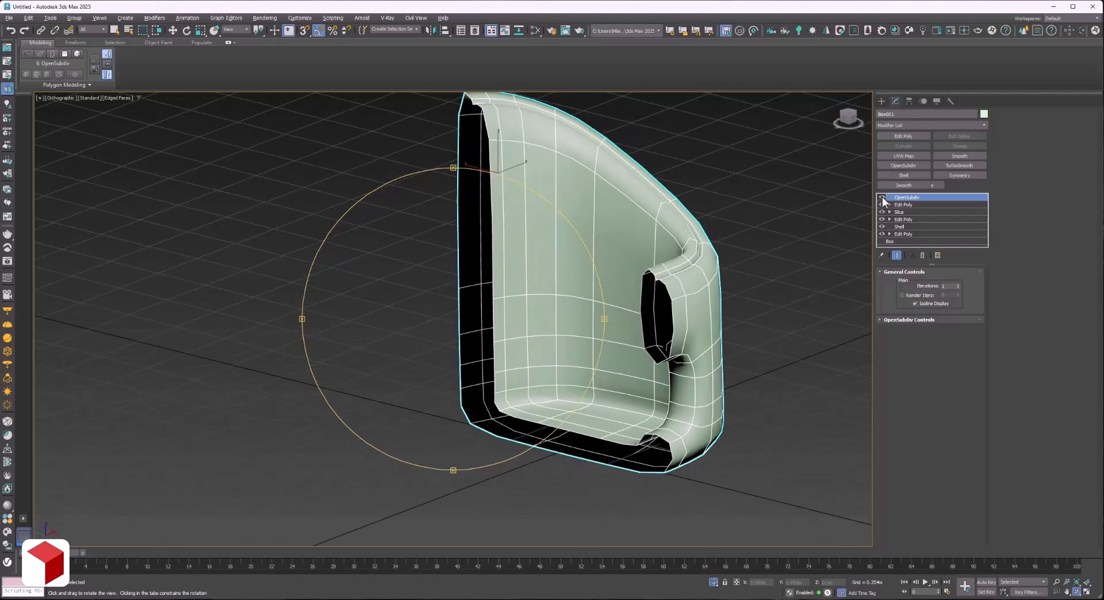
Turn off OpenSubdiv and, in the Edit Poly below it, select the edge loops bordering the rim and the front opening.
{"action": "left_click", "coordinate": [882, 197]}
{"action": "left_click", "coordinate": [904, 205]}
{"action": "scroll", "coordinate": [725, 279], "scroll_direction": "up", "scroll_amount": 3}
{"action": "key", "text": "2"}
{"action": "double_click", "coordinate": [675, 281]}
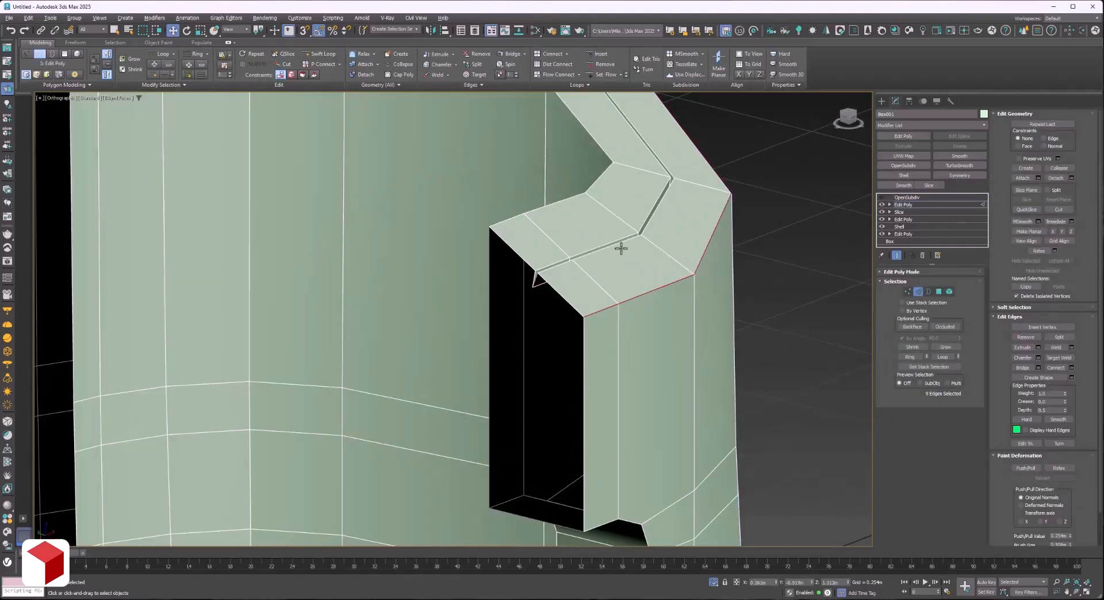
{"action": "double_click", "coordinate": [545, 209], "text": "ctrl"}
{"action": "scroll", "coordinate": [555, 218], "scroll_direction": "down", "scroll_amount": 5}
{"action": "scroll", "coordinate": [556, 218], "scroll_direction": "up", "scroll_amount": 5}
{"action": "double_click", "coordinate": [596, 331], "text": "ctrl"}
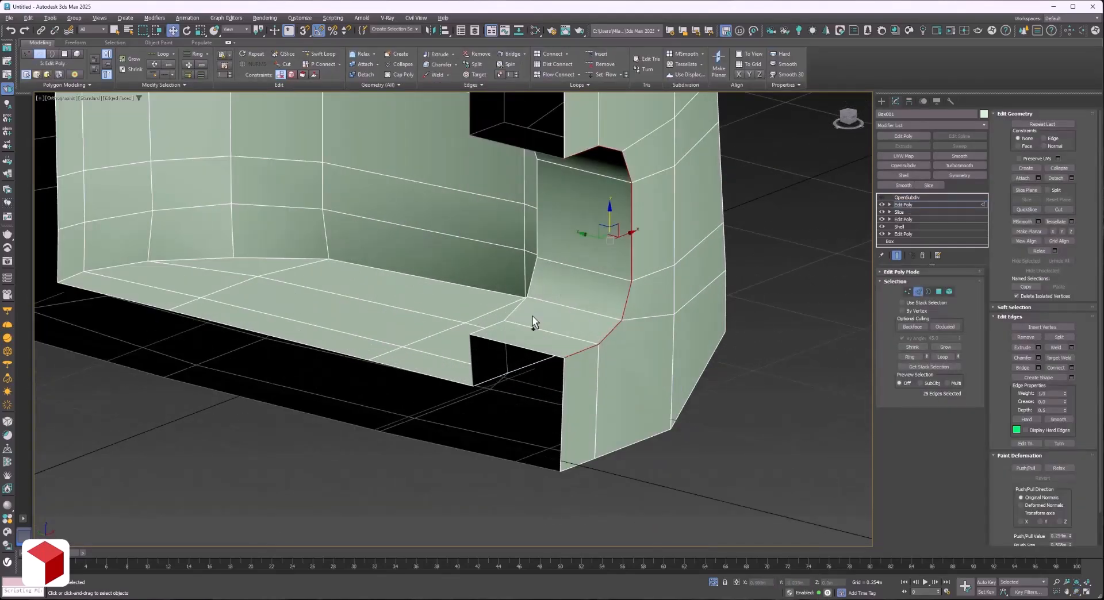
{"action": "double_click", "coordinate": [515, 308], "text": "ctrl"}
Chamfer the selected border loops narrowly with one segment and an edge depth of 1.0.
{"action": "left_click", "coordinate": [1039, 358]}
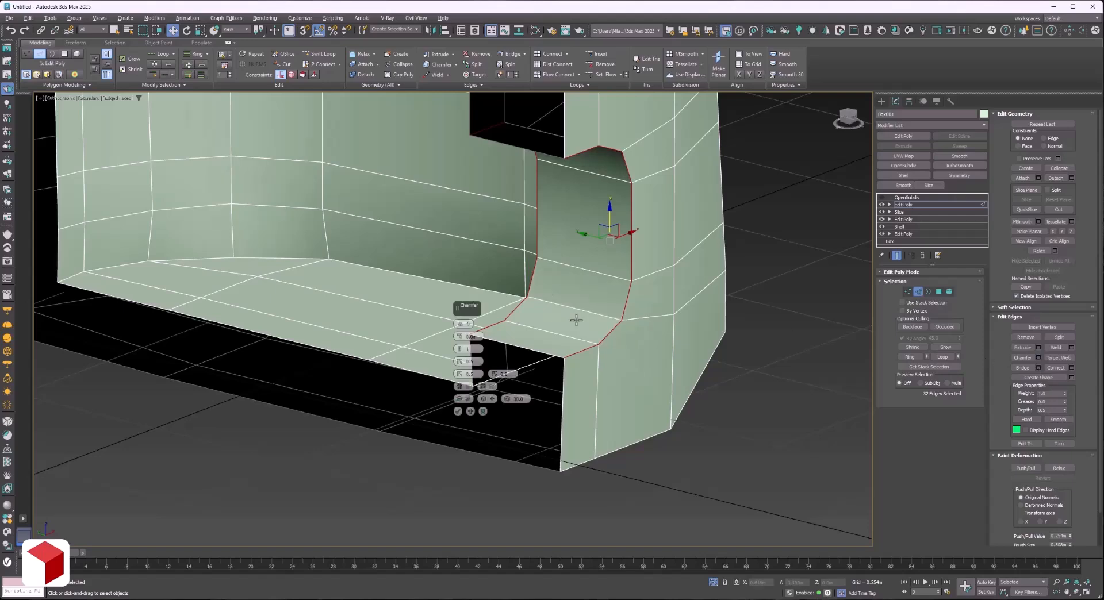
{"action": "scroll", "coordinate": [577, 320], "scroll_direction": "up", "scroll_amount": 4}
{"action": "left_click_drag", "start_coordinate": [460, 337], "coordinate": [460, 328]}
{"action": "left_click", "coordinate": [469, 362]}
{"action": "type", "text": "1"}
{"action": "key", "text": "Return"}
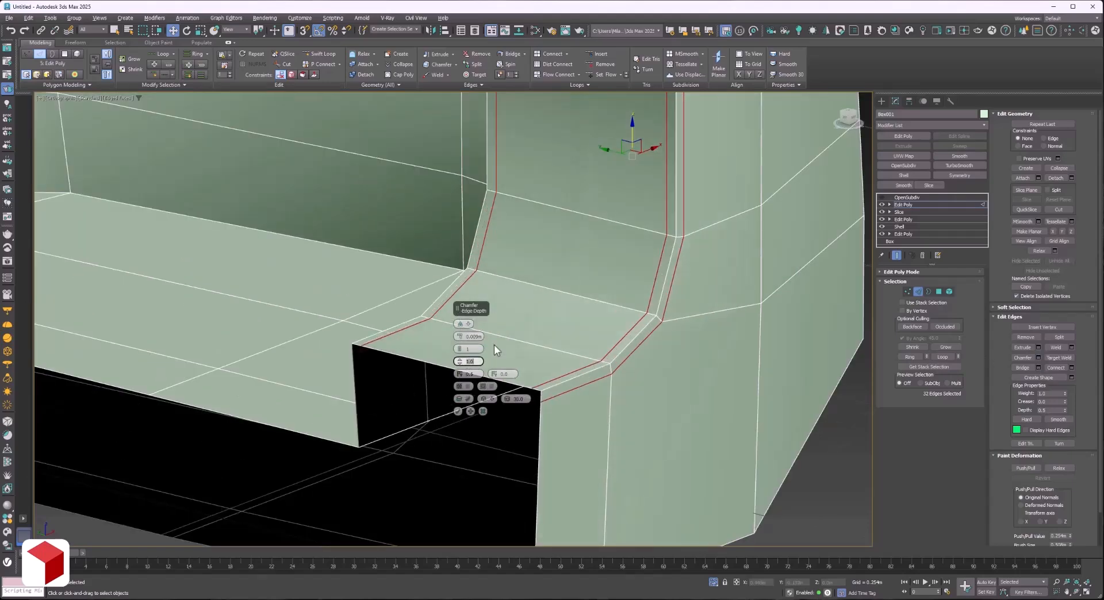
{"action": "scroll", "coordinate": [386, 438], "scroll_direction": "down", "scroll_amount": 3}
{"action": "scroll", "coordinate": [424, 272], "scroll_direction": "up", "scroll_amount": 1}
{"action": "scroll", "coordinate": [411, 314], "scroll_direction": "down", "scroll_amount": 4}
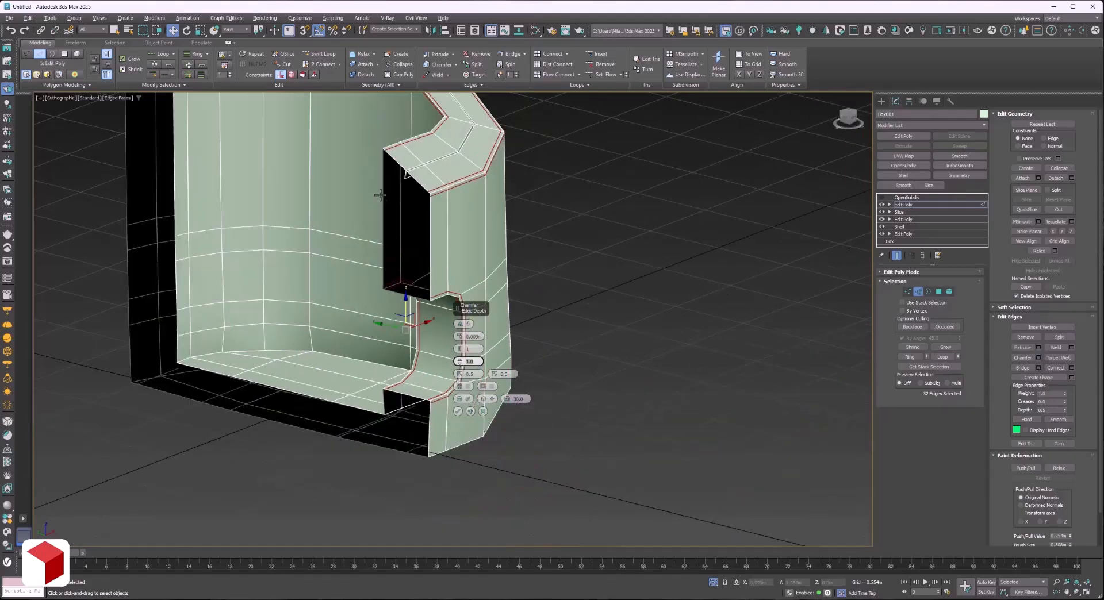
{"action": "middle_click_drag", "start_coordinate": [380, 195], "coordinate": [393, 232]}
{"action": "left_click", "coordinate": [457, 411]}
Select both upper edge loops of the rim groove and chamfer them by a very small amount.
{"action": "scroll", "coordinate": [460, 193], "scroll_direction": "up", "scroll_amount": 9}
{"action": "left_click", "coordinate": [396, 256]}
{"action": "double_click", "coordinate": [395, 256]}
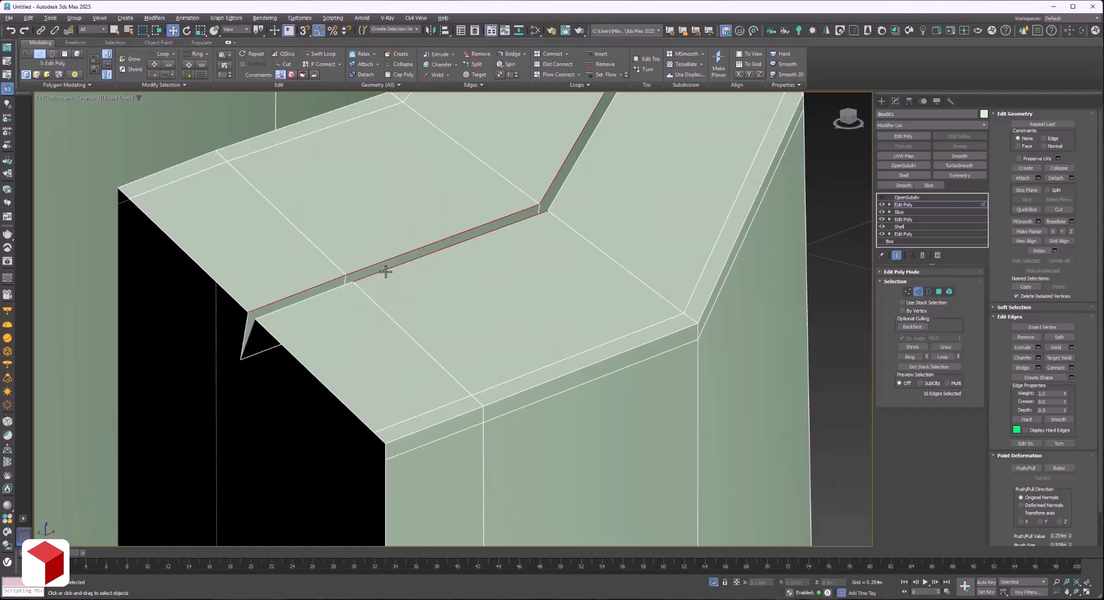
{"action": "left_click", "coordinate": [1039, 357]}
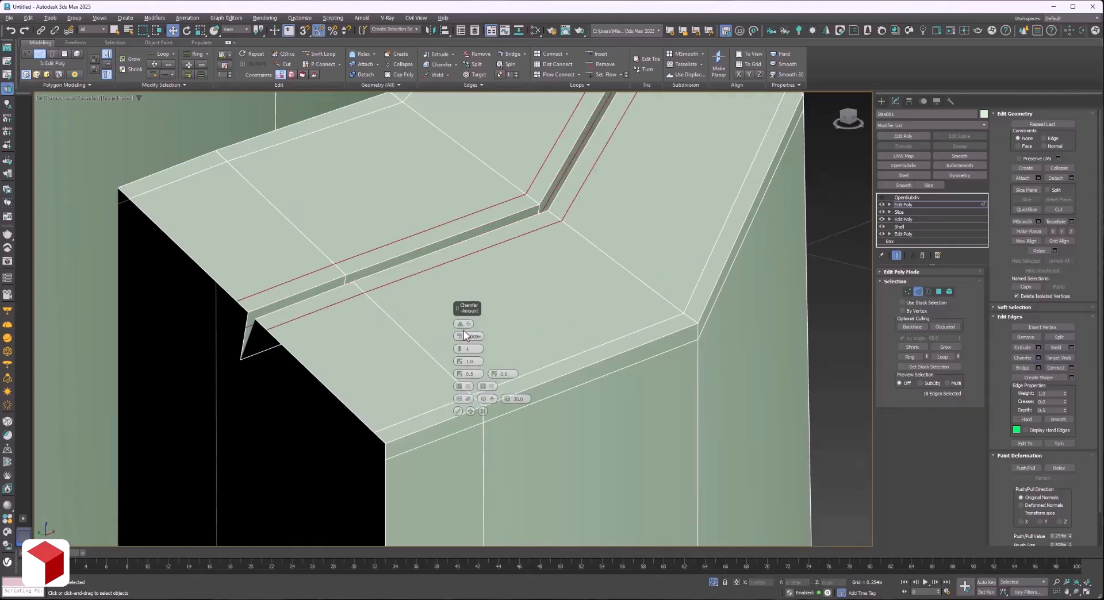
{"action": "left_click_drag", "start_coordinate": [462, 336], "coordinate": [464, 344]}
{"action": "left_click", "coordinate": [458, 412]}
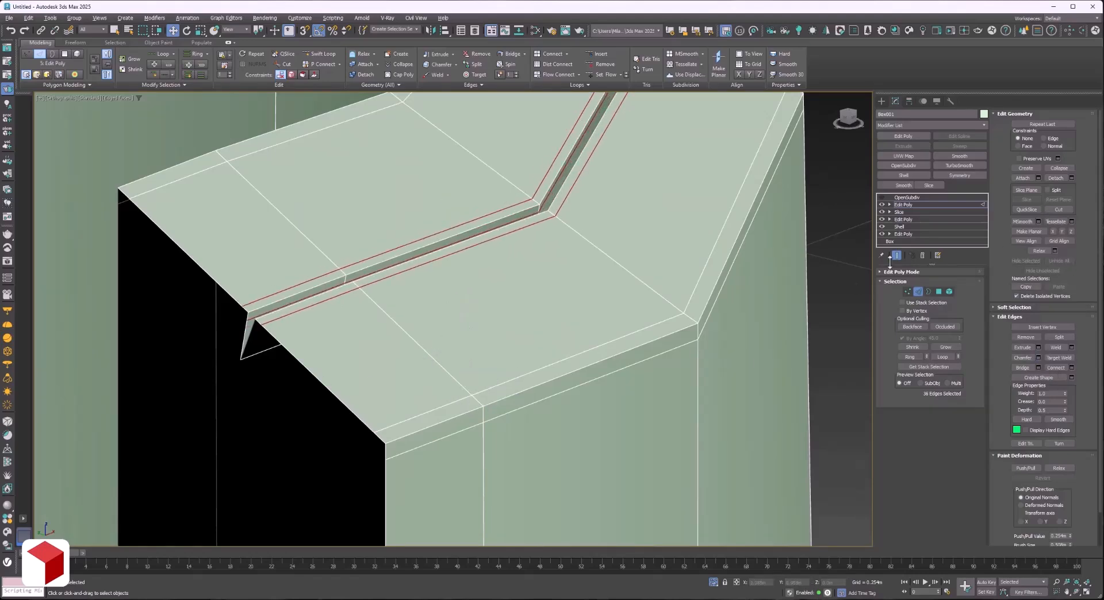
{"action": "left_click", "coordinate": [933, 206]}
Change the body's object colour to grey.
{"action": "scroll", "coordinate": [513, 284], "scroll_direction": "down", "scroll_amount": 4}
{"action": "middle_click_drag", "start_coordinate": [513, 284], "coordinate": [657, 306], "text": "alt"}
{"action": "left_click", "coordinate": [656, 306]}
{"action": "scroll", "coordinate": [662, 307], "scroll_direction": "down", "scroll_amount": 3}
{"action": "middle_click_drag", "start_coordinate": [485, 192], "coordinate": [522, 215]}
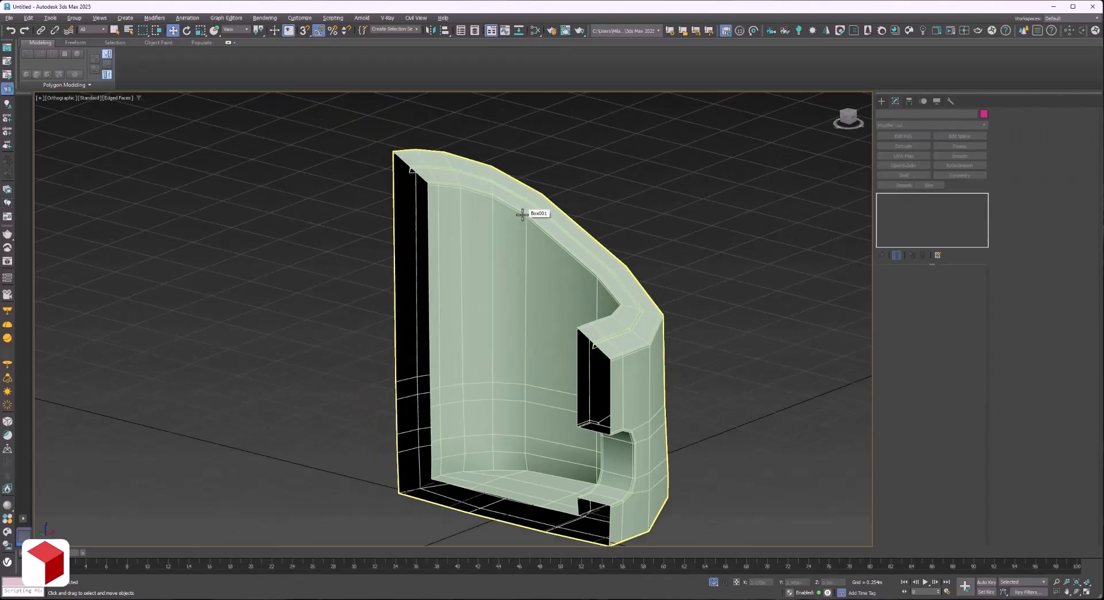
{"action": "left_click", "coordinate": [522, 214]}
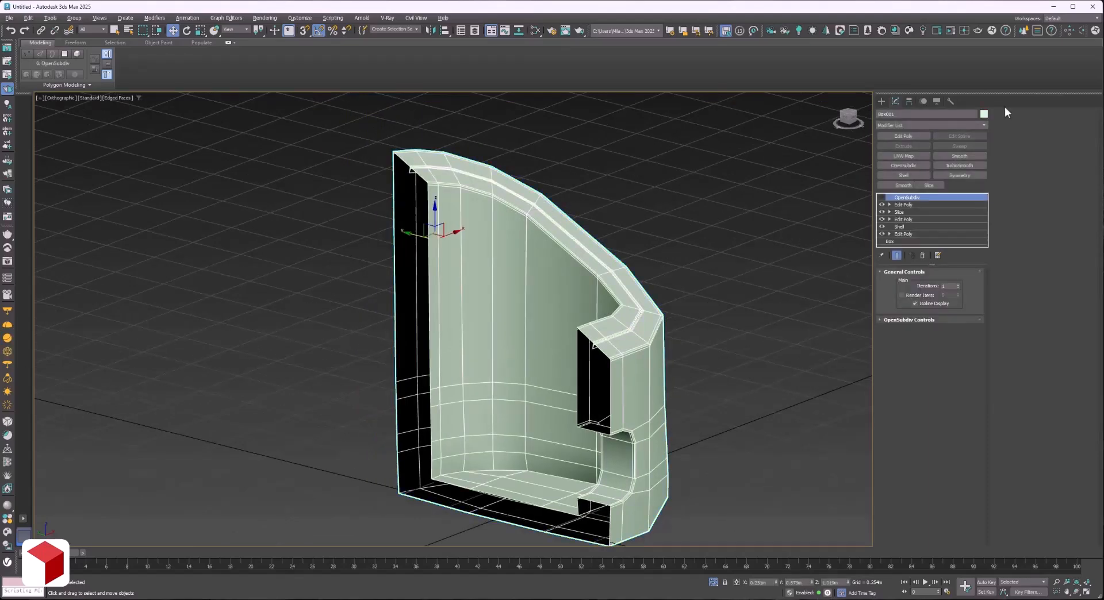
{"action": "left_click", "coordinate": [984, 114]}
{"action": "left_click", "coordinate": [659, 301]}
{"action": "left_click", "coordinate": [636, 351]}
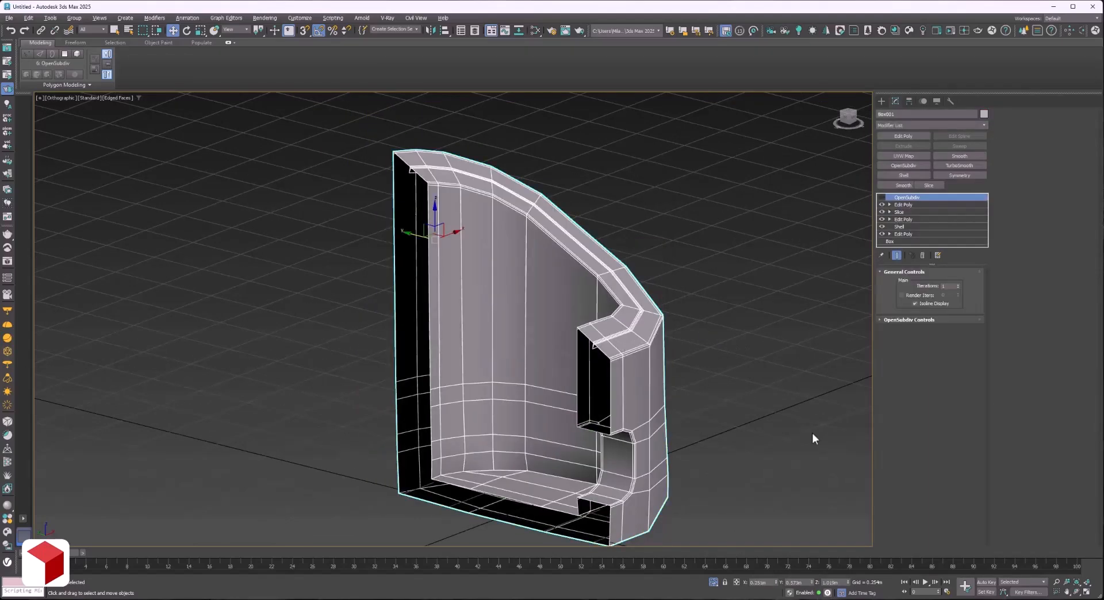
Turn OpenSubdiv back on, hide the edged faces, set its iterations to 2 and inspect the smoothed body.
{"action": "left_click", "coordinate": [1077, 593]}
{"action": "mouse_move", "coordinate": [520, 313]}
{"action": "left_mouse_down"}
{"action": "mouse_move", "coordinate": [357, 302]}
{"action": "mouse_move", "coordinate": [522, 303]}
{"action": "mouse_move", "coordinate": [518, 315]}
{"action": "left_mouse_up"}
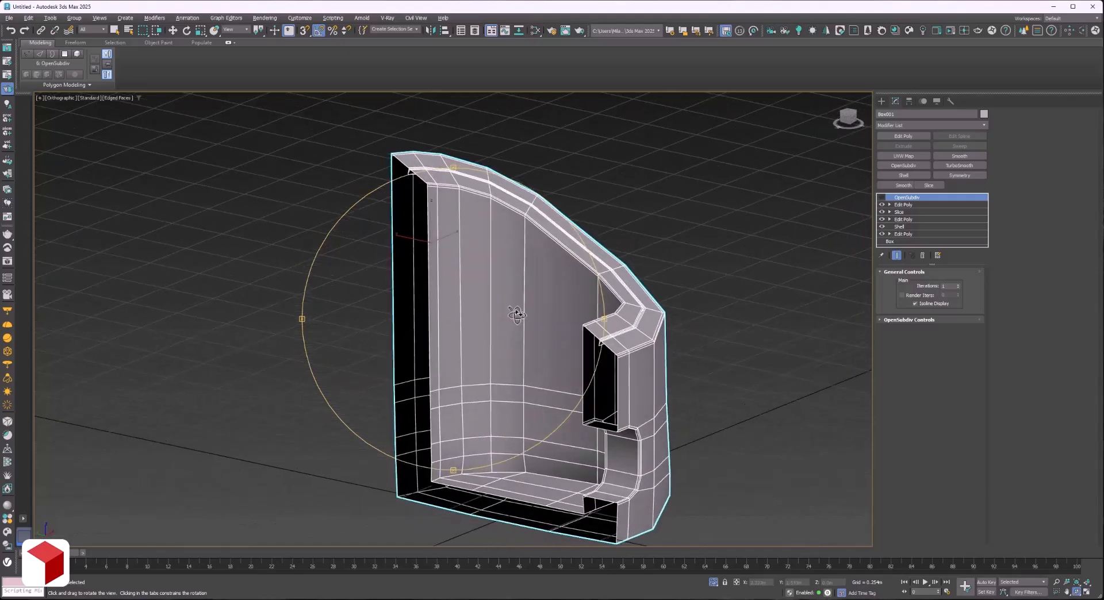
{"action": "right_click", "coordinate": [518, 315]}
{"action": "left_click", "coordinate": [702, 330]}
{"action": "left_click", "coordinate": [643, 327]}
{"action": "left_click", "coordinate": [882, 197]}
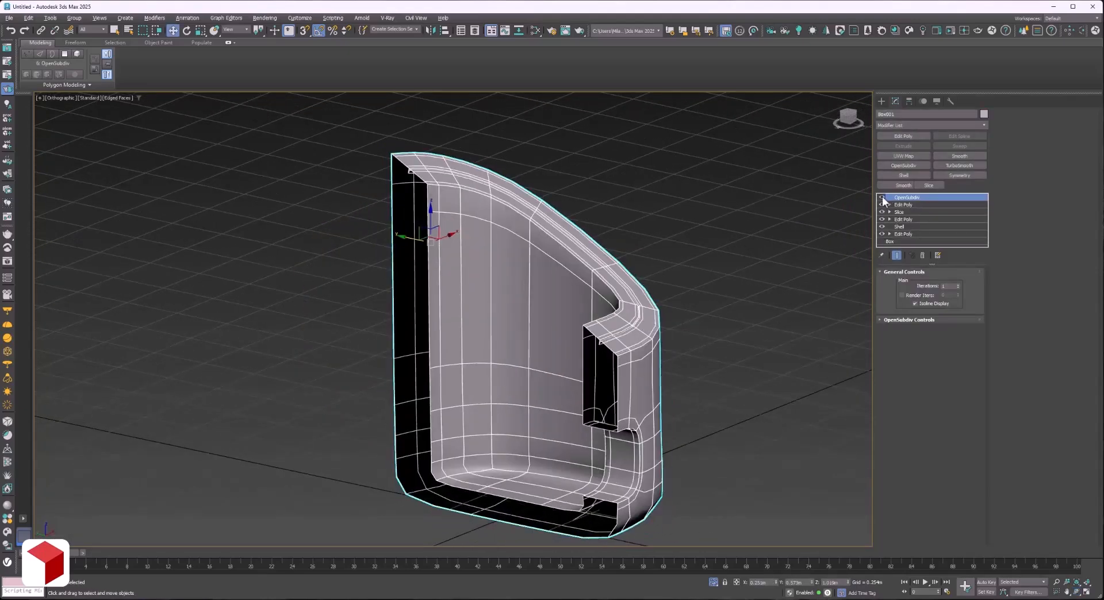
{"action": "key", "text": "F4"}
{"action": "left_click", "coordinate": [958, 285]}
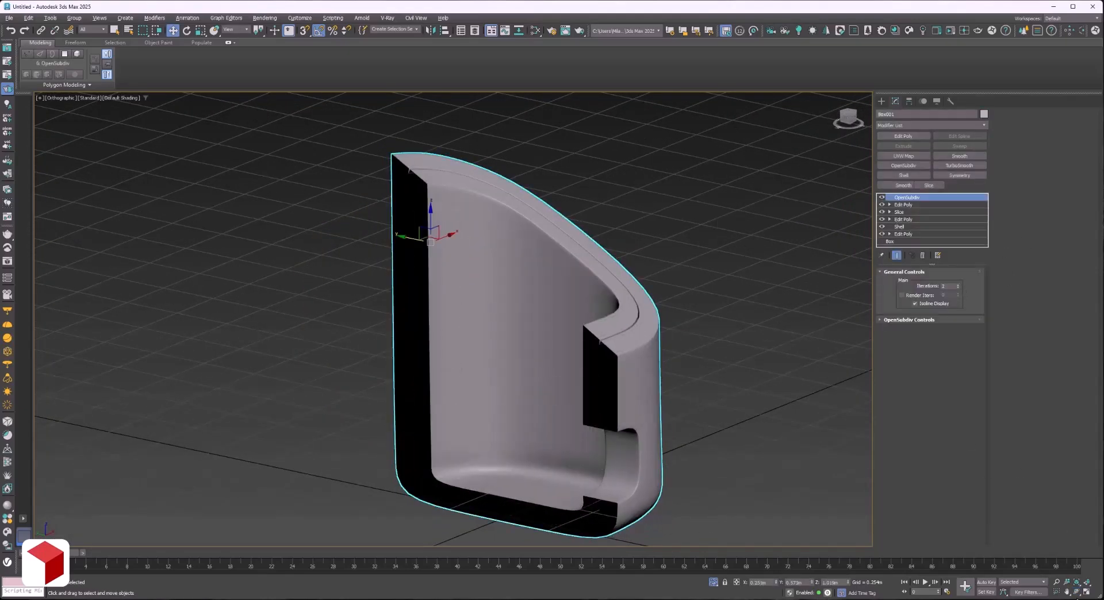
{"action": "left_click", "coordinate": [1077, 593]}
{"action": "left_click_drag", "start_coordinate": [547, 345], "coordinate": [805, 357]}
Turn off OpenSubdiv, show edged faces and examine the front opening's polygons in the Edit Poly modifier.
{"action": "left_click", "coordinate": [882, 197]}
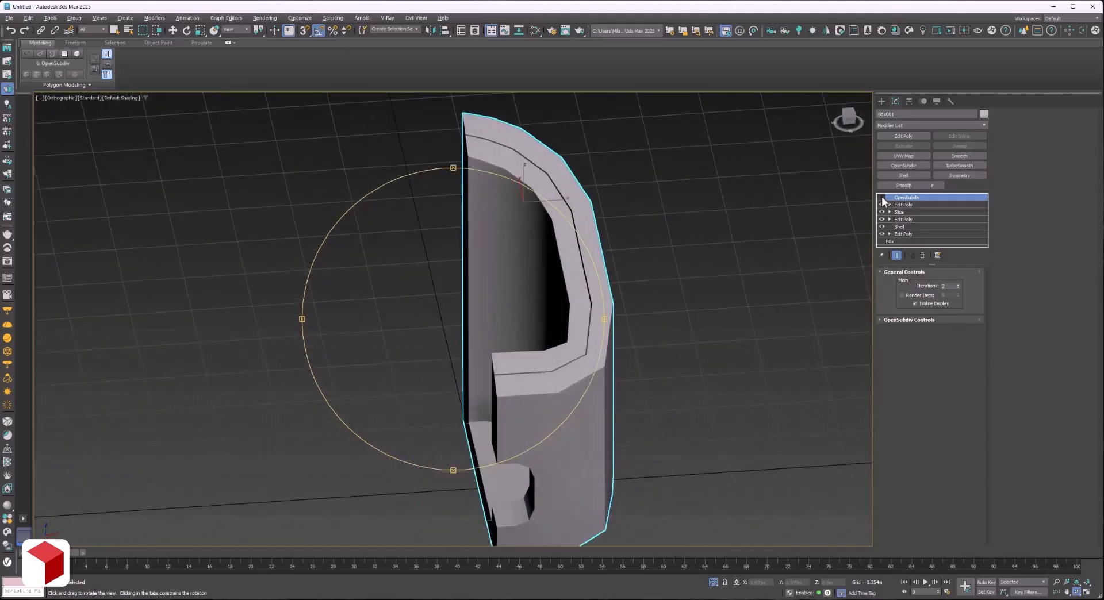
{"action": "mouse_move", "coordinate": [444, 332]}
{"action": "left_mouse_down"}
{"action": "mouse_move", "coordinate": [432, 278]}
{"action": "mouse_move", "coordinate": [543, 348]}
{"action": "left_mouse_up"}
{"action": "scroll", "coordinate": [543, 348], "scroll_direction": "up", "scroll_amount": 5}
{"action": "key", "text": "F4"}
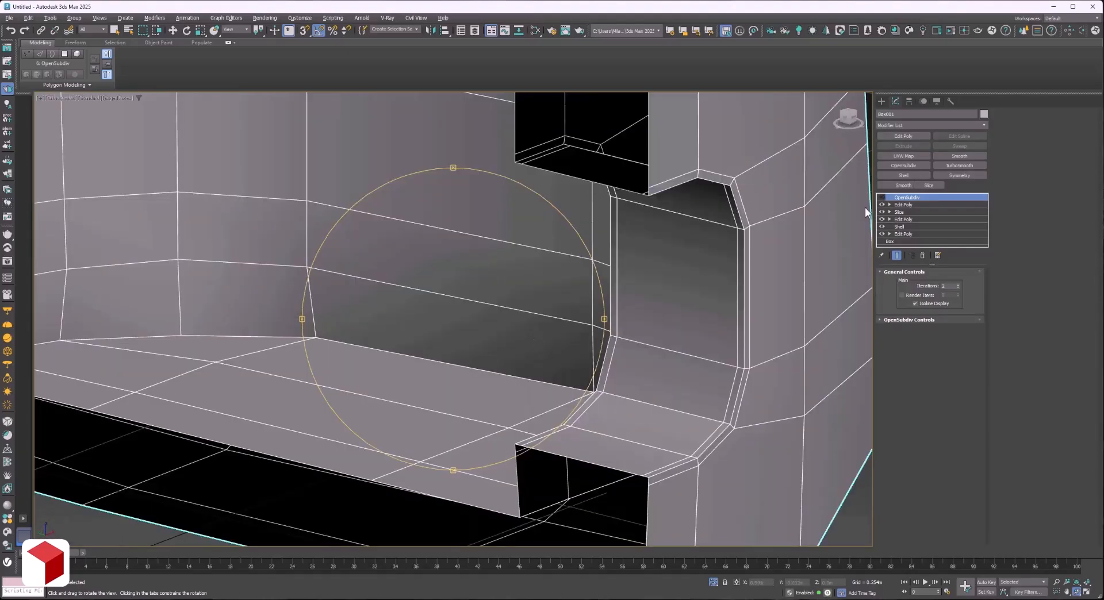
{"action": "left_click", "coordinate": [902, 206]}
{"action": "left_click", "coordinate": [882, 204]}
{"action": "left_click", "coordinate": [881, 204]}
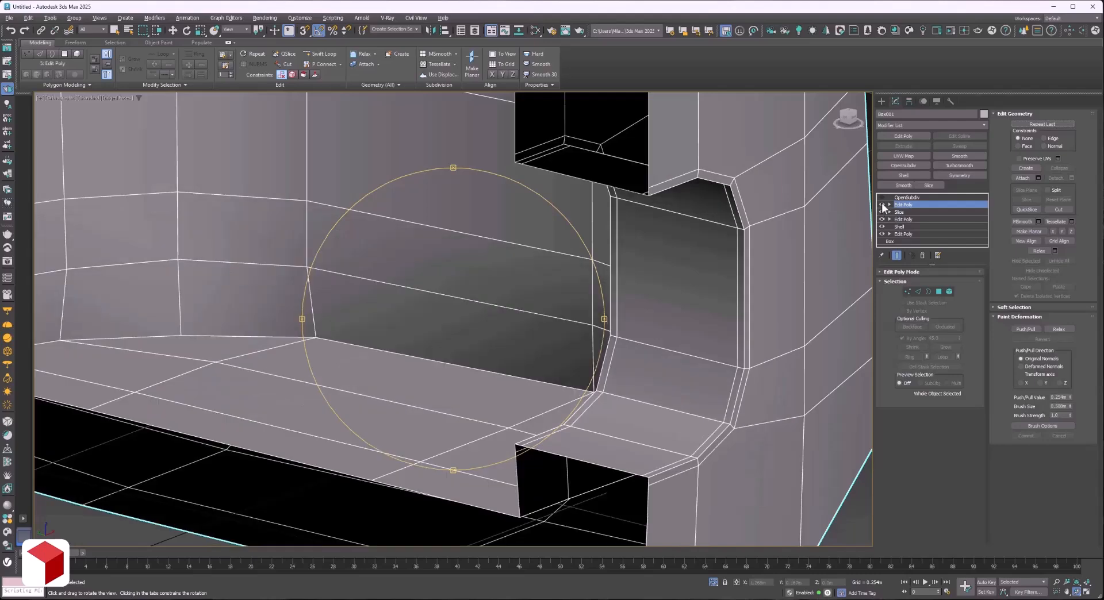
{"action": "key", "text": "4"}
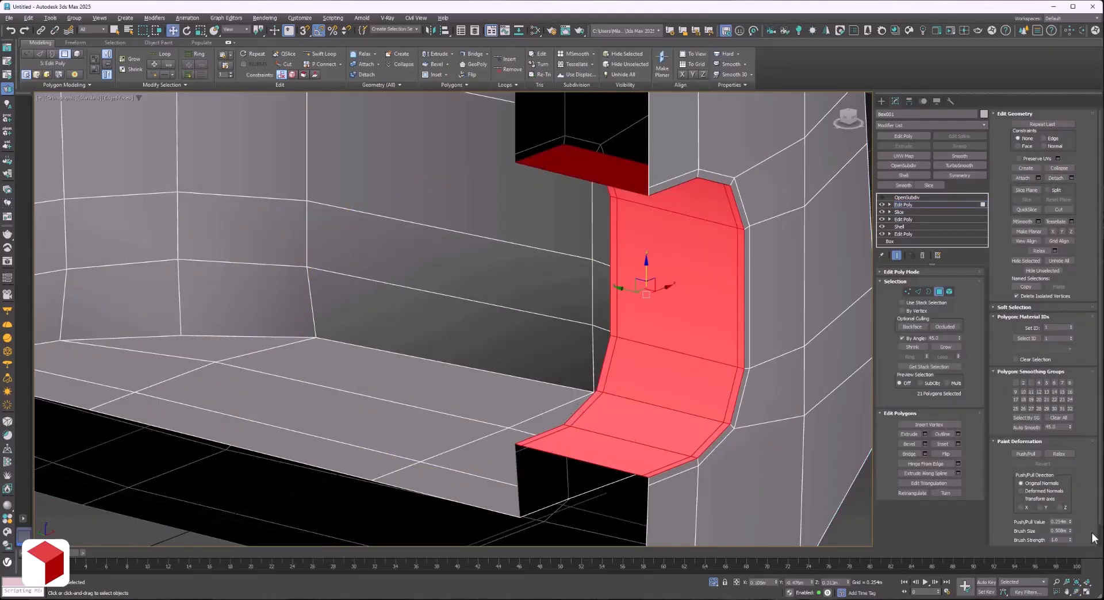
{"action": "left_click", "coordinate": [1076, 593]}
{"action": "left_click_drag", "start_coordinate": [454, 359], "coordinate": [624, 341]}
{"action": "right_click", "coordinate": [751, 320]}
Select the narrow chamfer strip of polygons along the front opening's inner edge and delete it.
{"action": "left_click", "coordinate": [605, 474]}
{"action": "left_click", "coordinate": [572, 436], "text": "ctrl"}
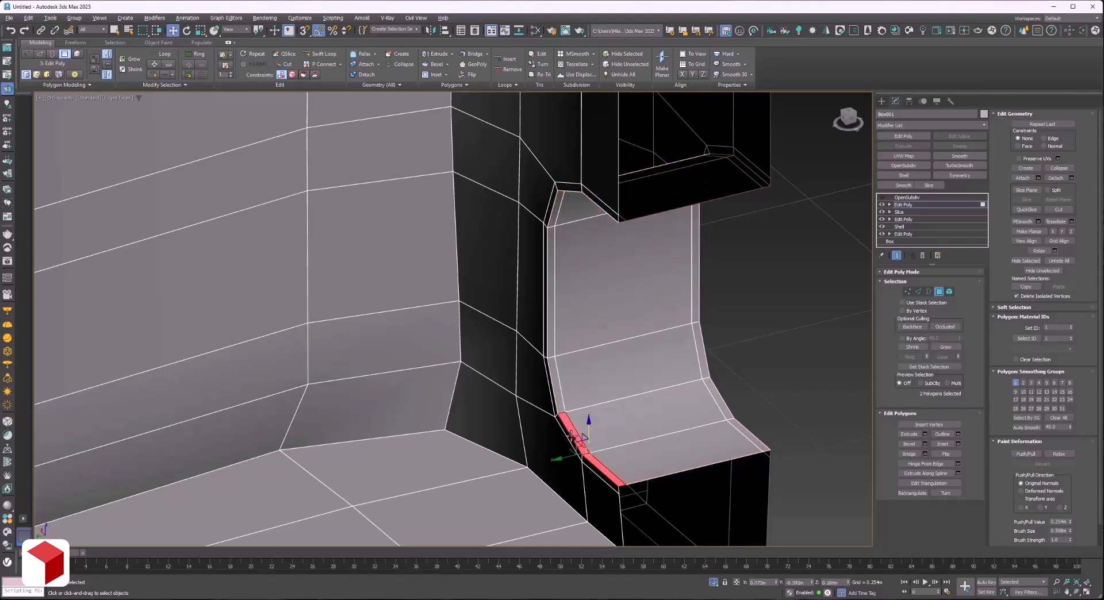
{"action": "left_click", "coordinate": [554, 392], "text": "ctrl"}
{"action": "left_click", "coordinate": [550, 319], "text": "ctrl"}
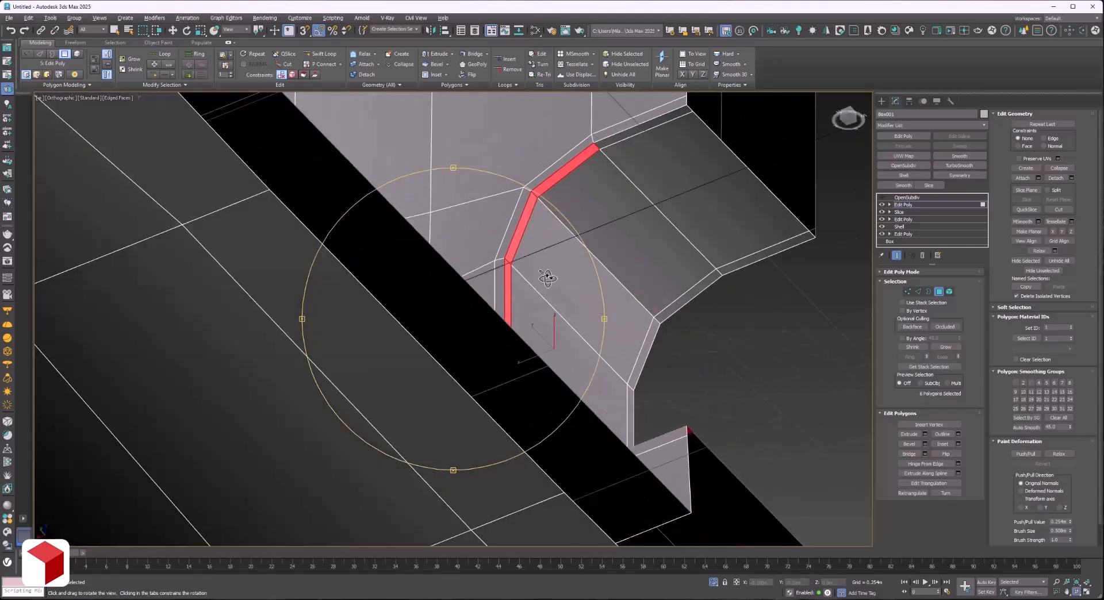
{"action": "right_click", "coordinate": [547, 279]}
{"action": "left_click", "coordinate": [612, 139], "text": "ctrl"}
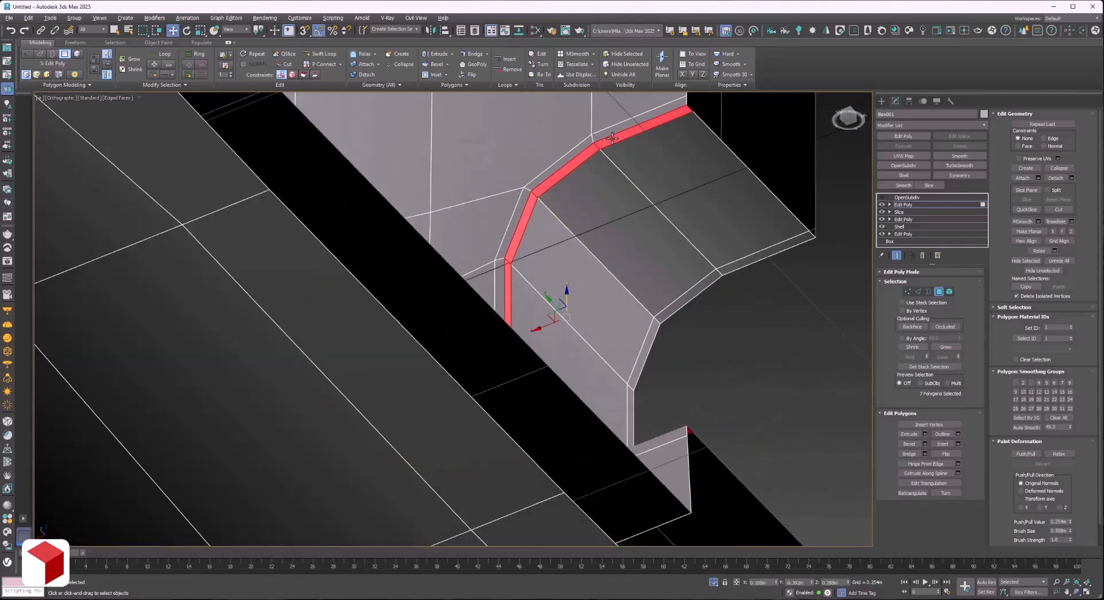
{"action": "left_click", "coordinate": [1076, 593]}
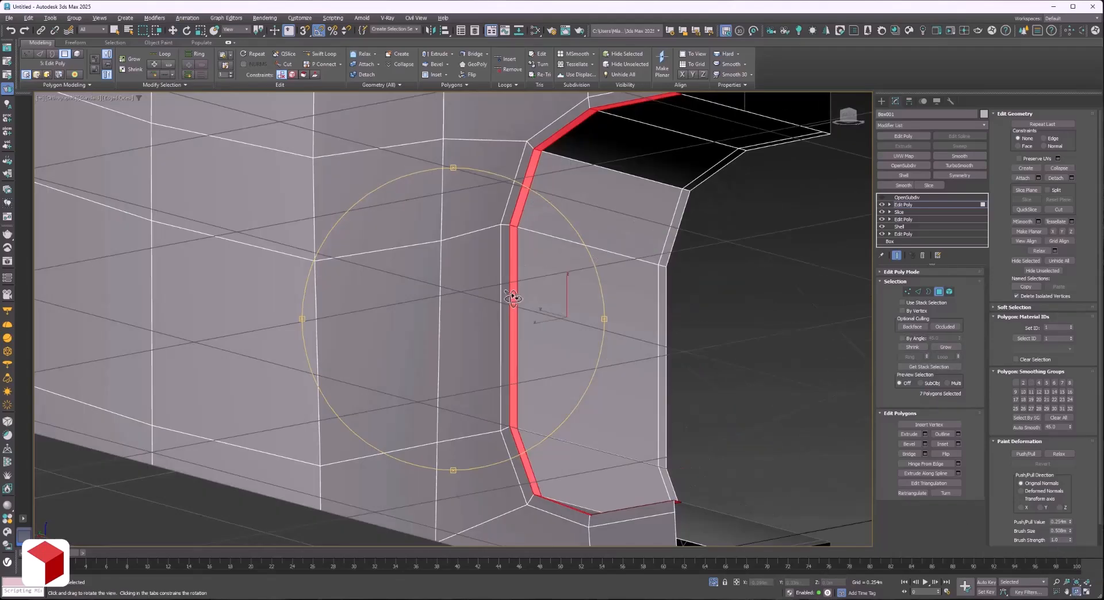
{"action": "left_click_drag", "start_coordinate": [455, 345], "coordinate": [474, 325]}
{"action": "left_click", "coordinate": [926, 455]}
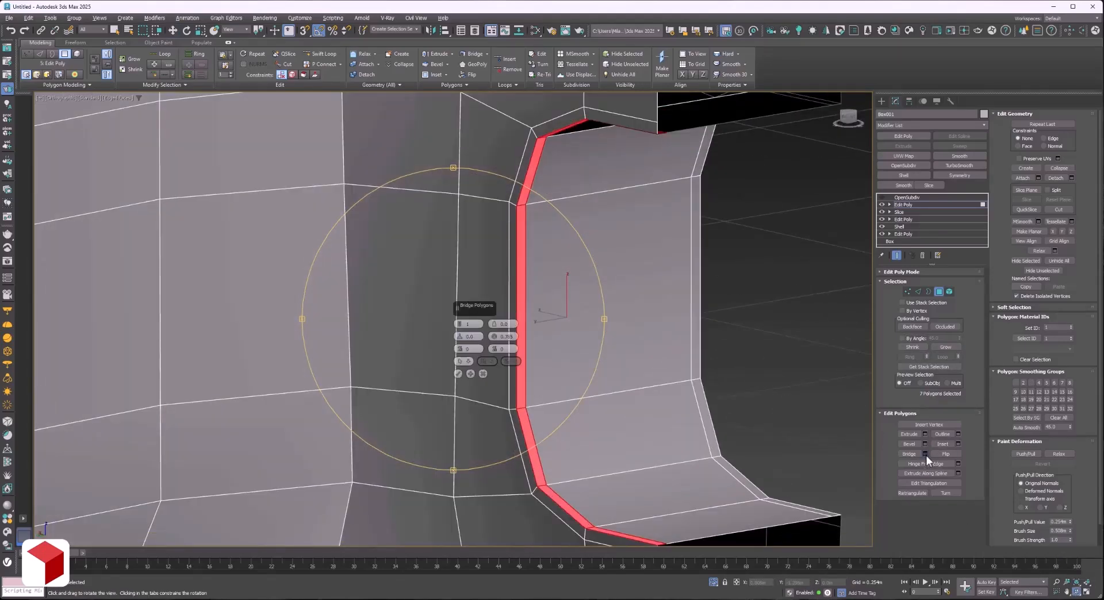
{"action": "left_click", "coordinate": [483, 374]}
{"action": "key", "text": "Delete"}
{"action": "left_click_drag", "start_coordinate": [488, 381], "coordinate": [456, 452]}
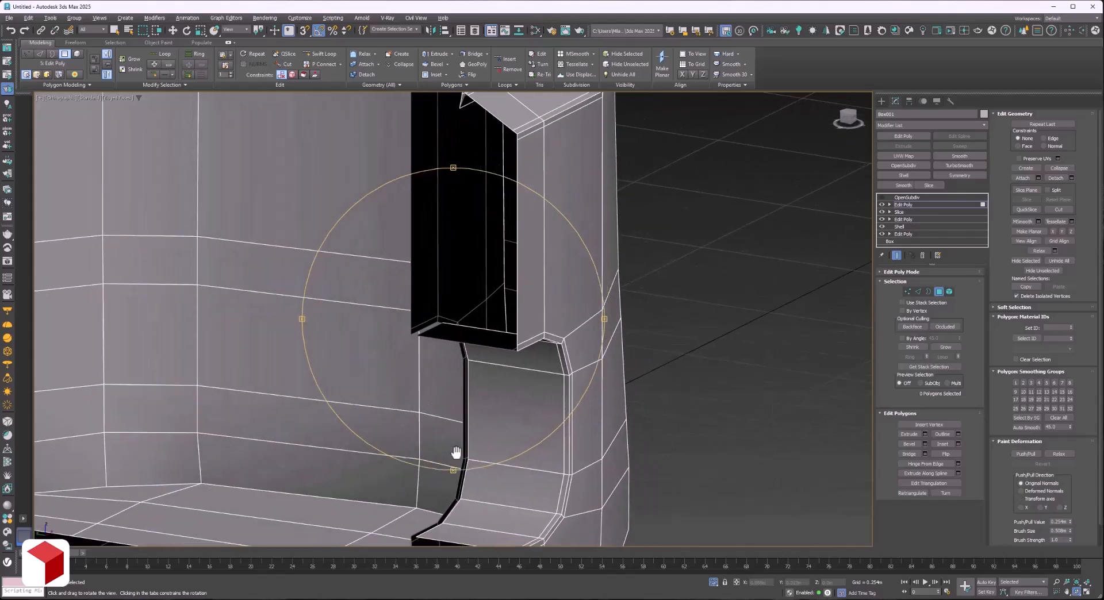
Bridge the opening's lower and upper inner border edges nearest the symmetry side.
{"action": "middle_click_drag", "start_coordinate": [456, 453], "coordinate": [484, 337]}
{"action": "scroll", "coordinate": [485, 338], "scroll_direction": "up", "scroll_amount": 3}
{"action": "right_click", "coordinate": [469, 429]}
{"action": "key", "text": "2"}
{"action": "left_click", "coordinate": [460, 444]}
{"action": "left_click", "coordinate": [1077, 592]}
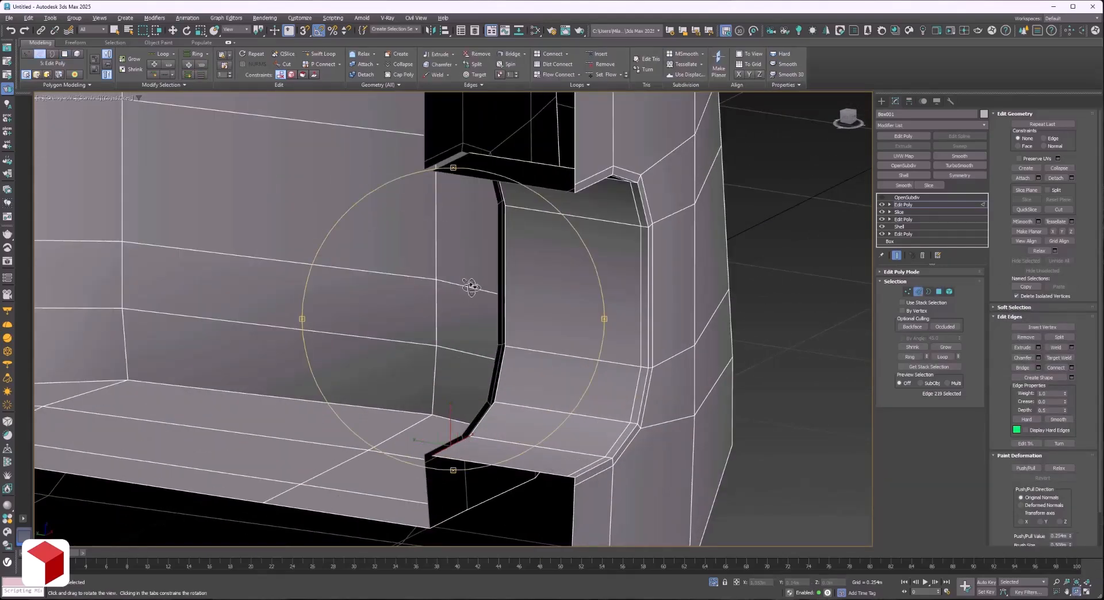
{"action": "left_click_drag", "start_coordinate": [469, 289], "coordinate": [505, 261]}
{"action": "right_click", "coordinate": [499, 247]}
{"action": "left_click", "coordinate": [453, 159], "text": "ctrl"}
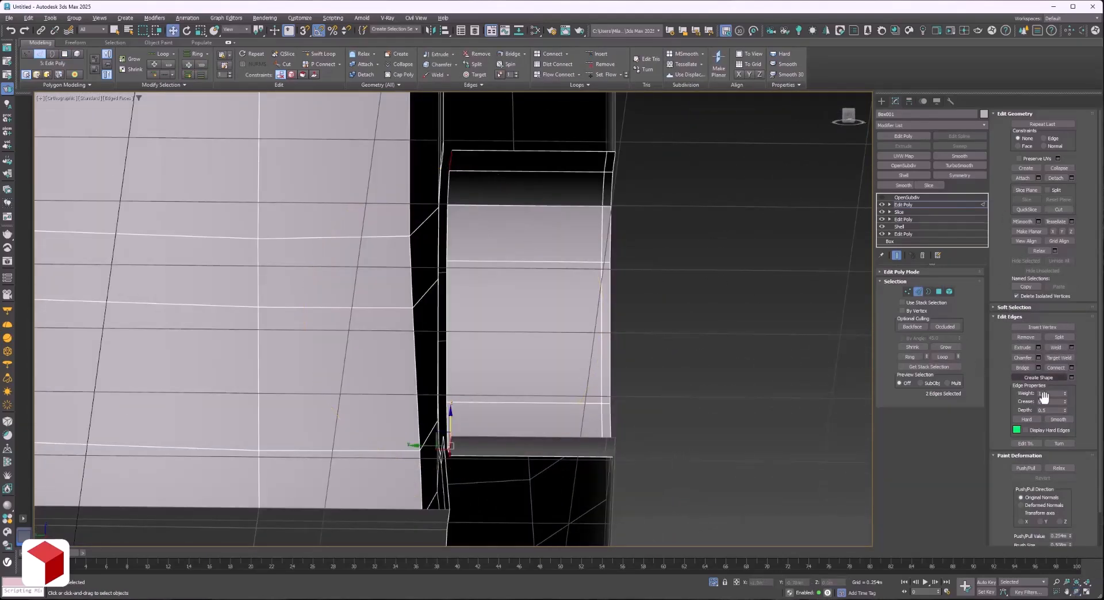
{"action": "left_click", "coordinate": [1039, 369]}
{"action": "left_click", "coordinate": [461, 350]}
Bridge the adjacent pair of lower and upper border edges to continue the wall across the opening.
{"action": "left_click", "coordinate": [1077, 593]}
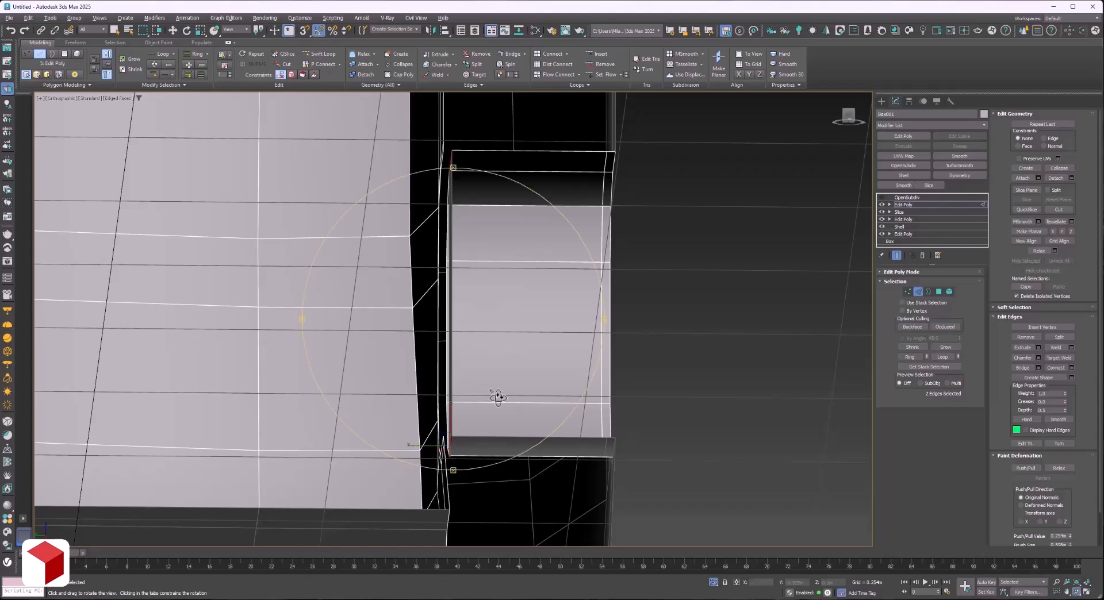
{"action": "left_click_drag", "start_coordinate": [497, 397], "coordinate": [404, 411]}
{"action": "left_click", "coordinate": [393, 410]}
{"action": "left_click", "coordinate": [1076, 593]}
{"action": "left_click_drag", "start_coordinate": [488, 345], "coordinate": [373, 182]}
{"action": "right_click", "coordinate": [372, 177]}
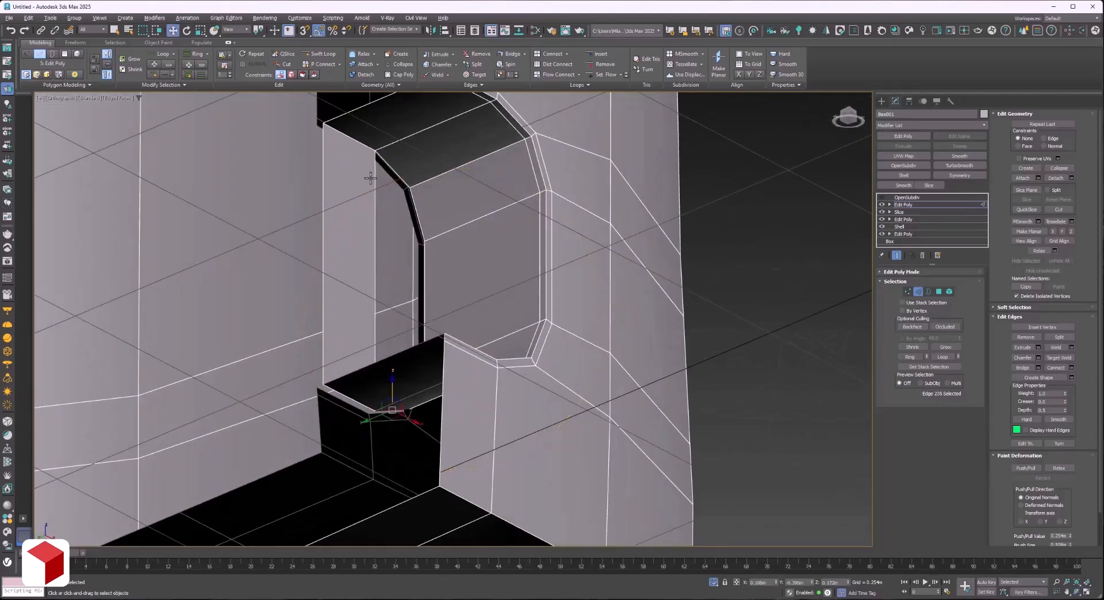
{"action": "left_click", "coordinate": [389, 167], "text": "ctrl"}
{"action": "left_click", "coordinate": [1038, 367]}
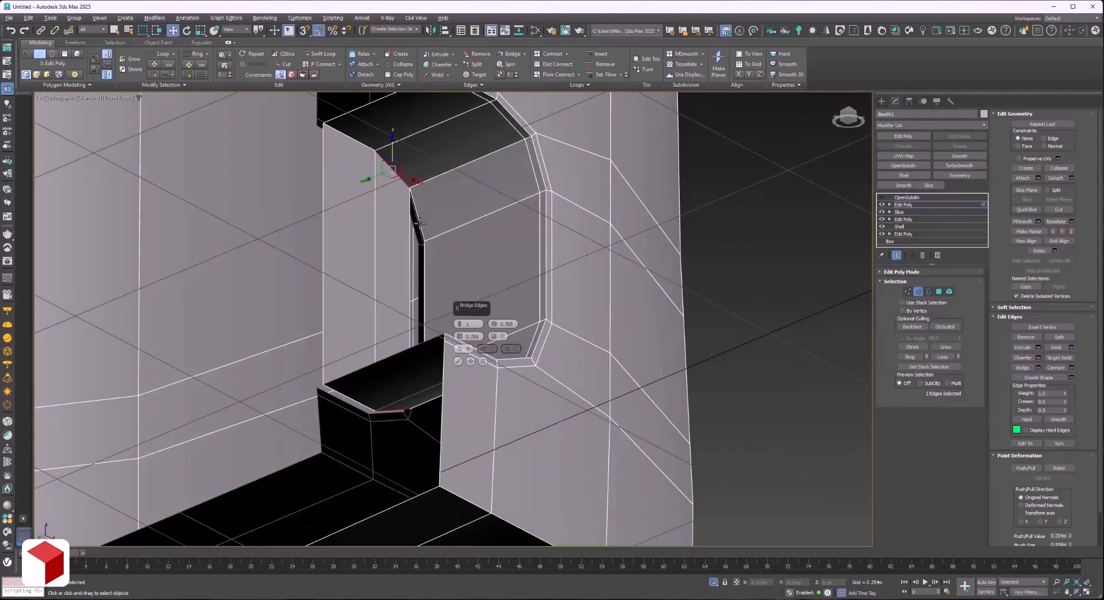
{"action": "left_click", "coordinate": [447, 345]}
Bridge the last pair of slanted border edges beside the opening's vertical side to extend the closing wall.
{"action": "left_click", "coordinate": [418, 222]}
{"action": "left_click", "coordinate": [1077, 593]}
{"action": "left_click_drag", "start_coordinate": [397, 230], "coordinate": [532, 361]}
{"action": "right_click", "coordinate": [517, 362]}
{"action": "scroll", "coordinate": [428, 408], "scroll_direction": "up", "scroll_amount": 3}
{"action": "left_click", "coordinate": [403, 379], "text": "ctrl"}
{"action": "scroll", "coordinate": [779, 346], "scroll_direction": "down", "scroll_amount": 3}
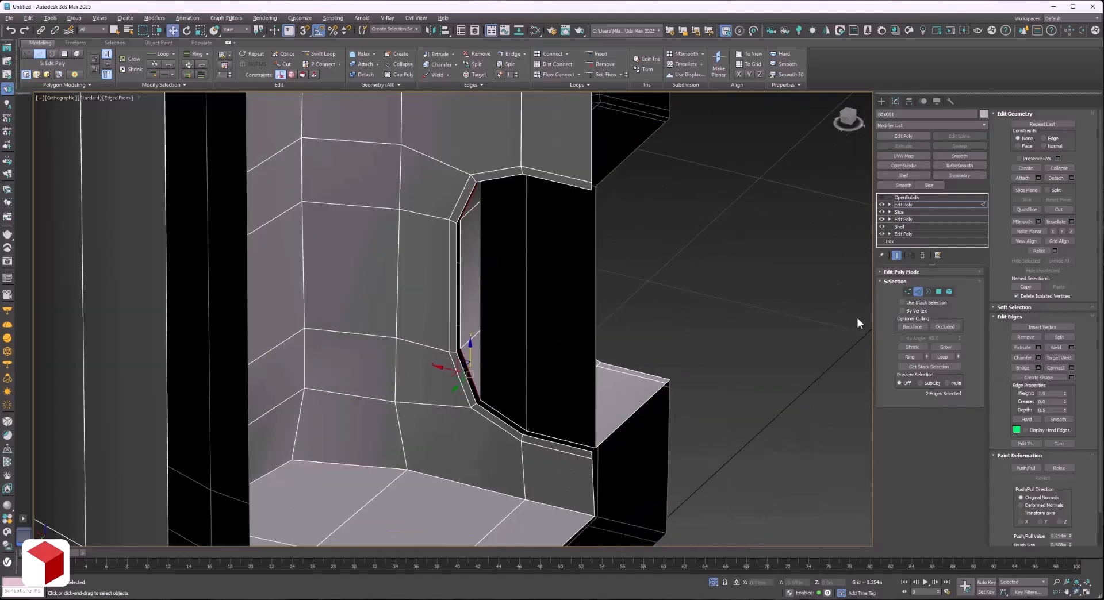
{"action": "left_click", "coordinate": [1039, 368]}
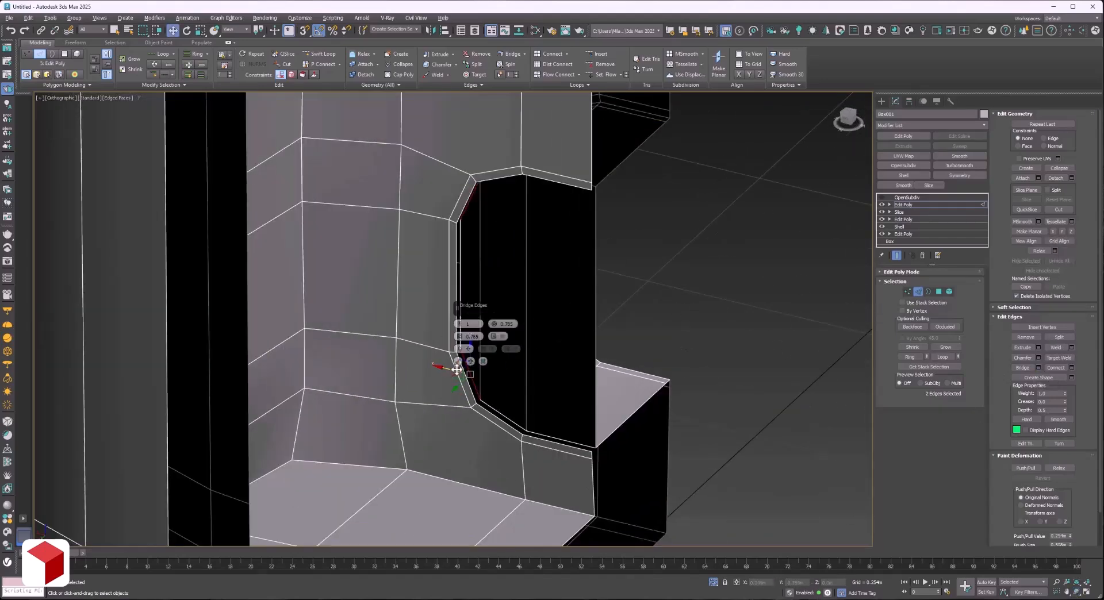
{"action": "left_click", "coordinate": [457, 365]}
Switch OpenSubdiv on and off to check how the closed front opening smooths.
{"action": "left_click", "coordinate": [1076, 592]}
{"action": "left_click_drag", "start_coordinate": [572, 395], "coordinate": [346, 305]}
{"action": "left_click", "coordinate": [914, 197]}
{"action": "left_click", "coordinate": [883, 198]}
{"action": "left_click", "coordinate": [881, 198]}
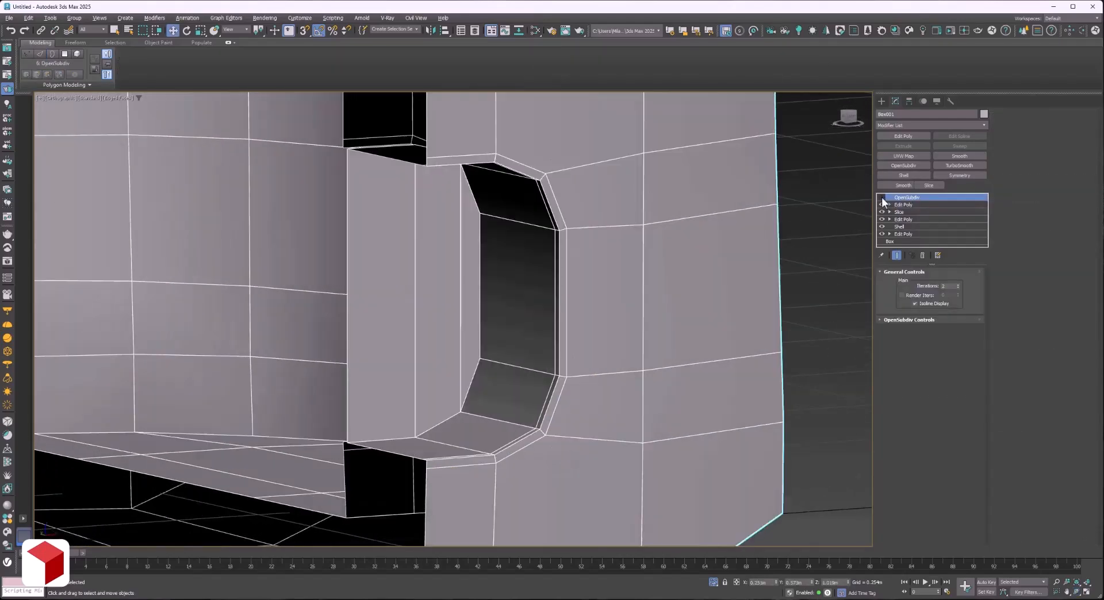
Inset the three bridged polygons closing the front opening by a small amount as one group.
{"action": "left_click", "coordinate": [923, 204]}
{"action": "left_click", "coordinate": [400, 362], "text": "ctrl"}
{"action": "left_click", "coordinate": [458, 340], "text": "ctrl"}
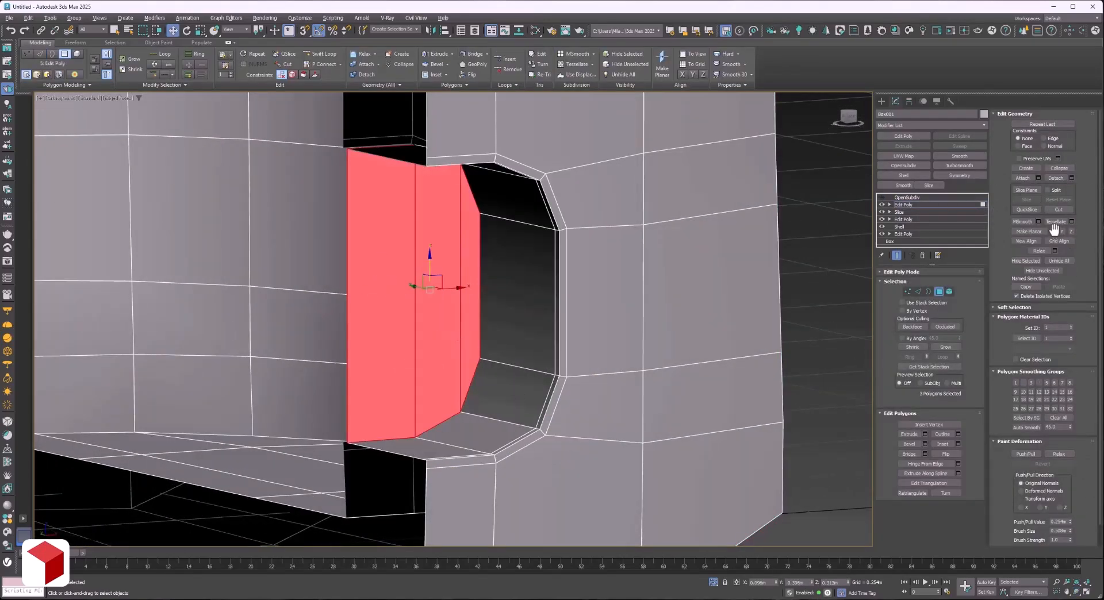
{"action": "left_click", "coordinate": [958, 444]}
{"action": "scroll", "coordinate": [458, 342], "scroll_direction": "up", "scroll_amount": 2}
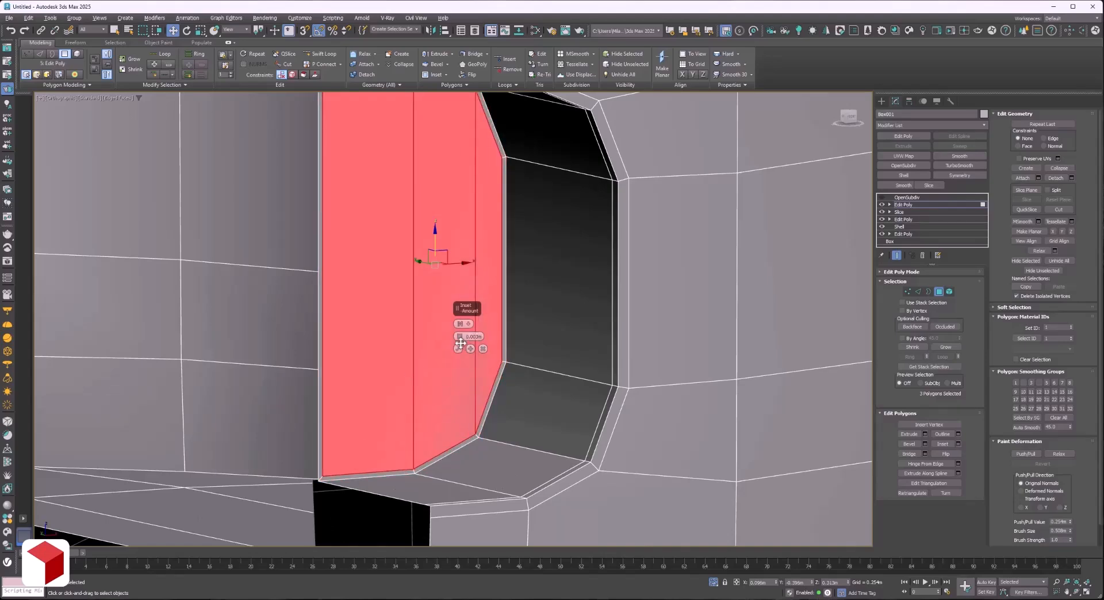
{"action": "left_click_drag", "start_coordinate": [460, 339], "coordinate": [460, 343]}
{"action": "left_click", "coordinate": [458, 349]}
{"action": "key", "text": "4"}
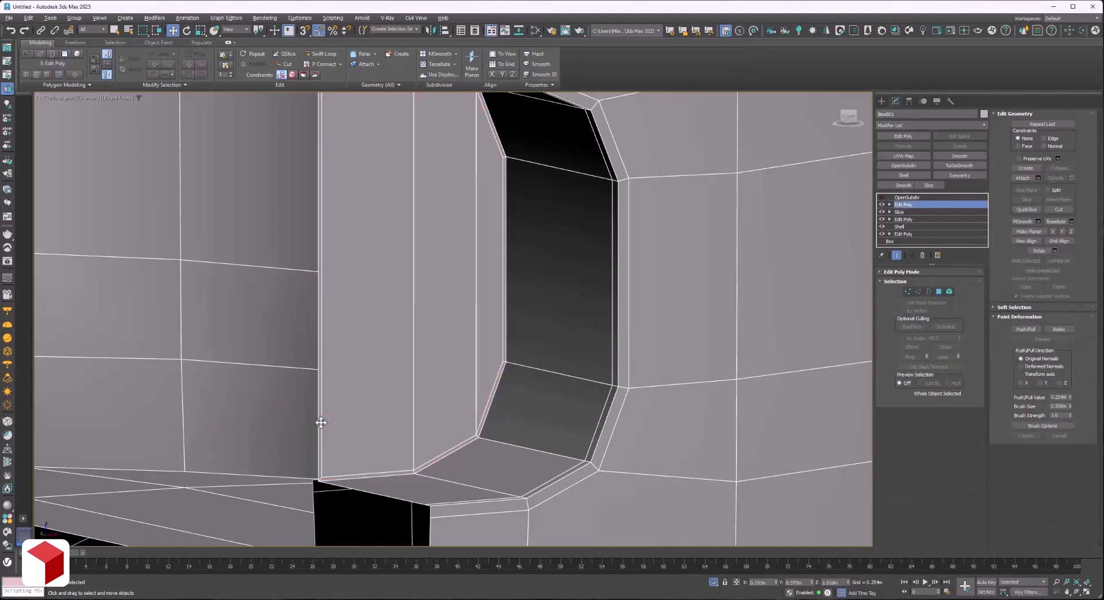
Delete the thin inset strip polygon on the symmetry plane and move the panel's open vertical edge toward the centre line.
{"action": "key", "text": "4"}
{"action": "left_click", "coordinate": [321, 423]}
{"action": "key", "text": "2"}
{"action": "left_click", "coordinate": [322, 405]}
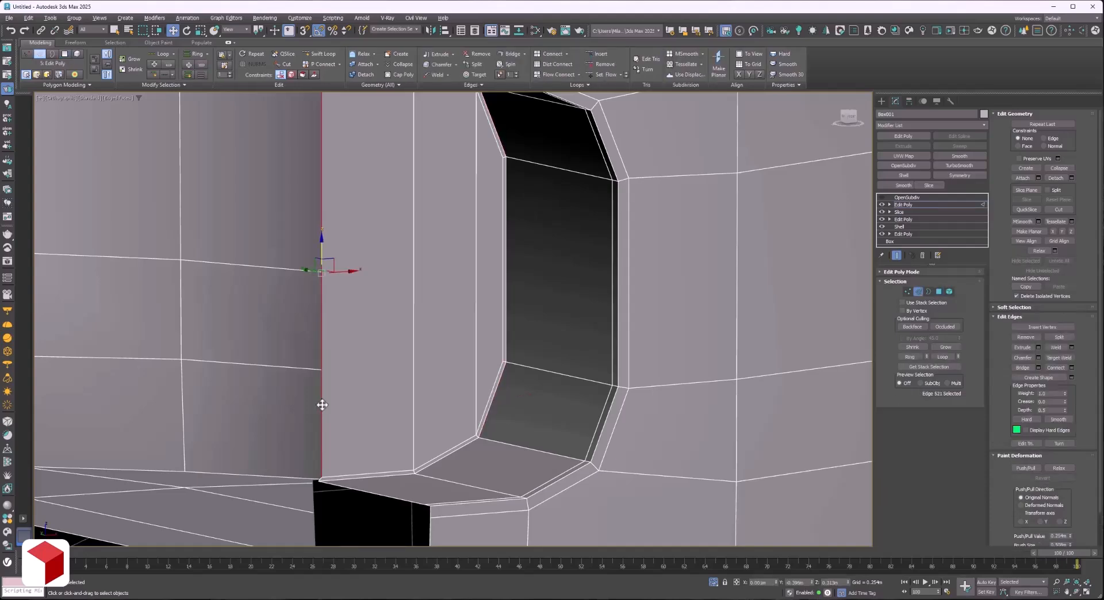
{"action": "key", "text": "f"}
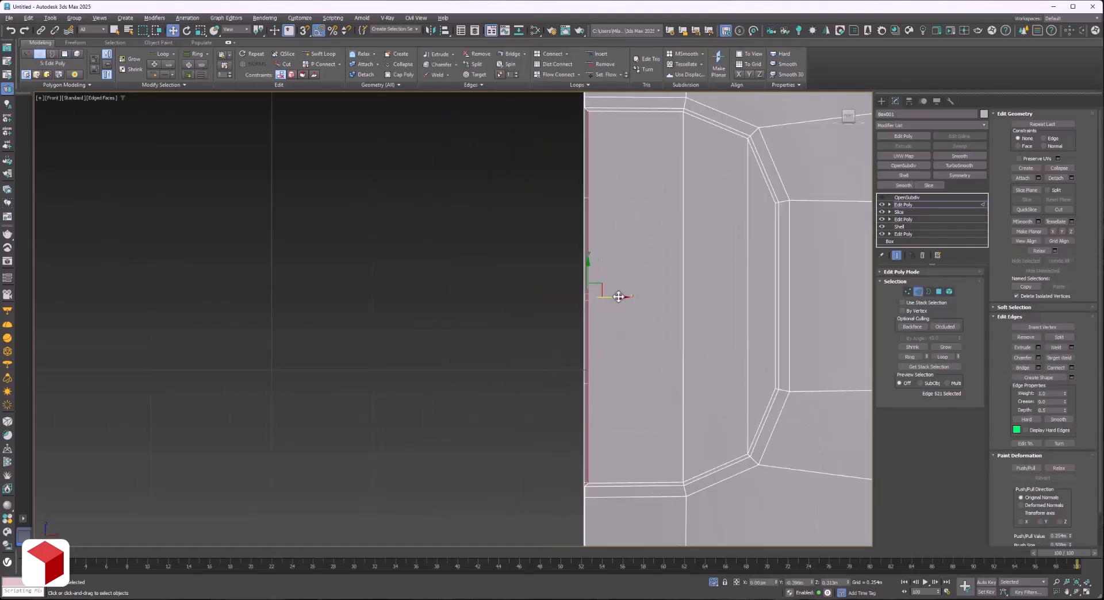
{"action": "left_click_drag", "start_coordinate": [615, 297], "coordinate": [617, 298]}
Select all vertices along the half body's open centre line, leaving out the rest of the mesh.
{"action": "scroll", "coordinate": [595, 331], "scroll_direction": "down", "scroll_amount": 10}
{"action": "key", "text": "1"}
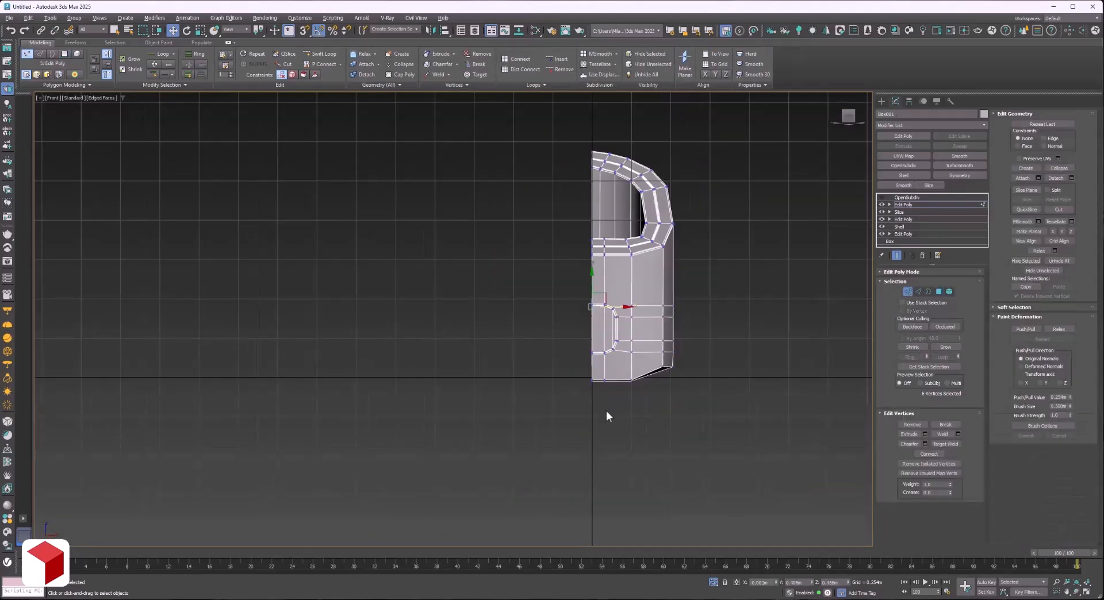
{"action": "left_click_drag", "start_coordinate": [582, 106], "coordinate": [583, 109]}
{"action": "left_click_drag", "start_coordinate": [688, 453], "coordinate": [598, 115]}
{"action": "key", "text": "z"}
{"action": "scroll", "coordinate": [519, 275], "scroll_direction": "down", "scroll_amount": 3}
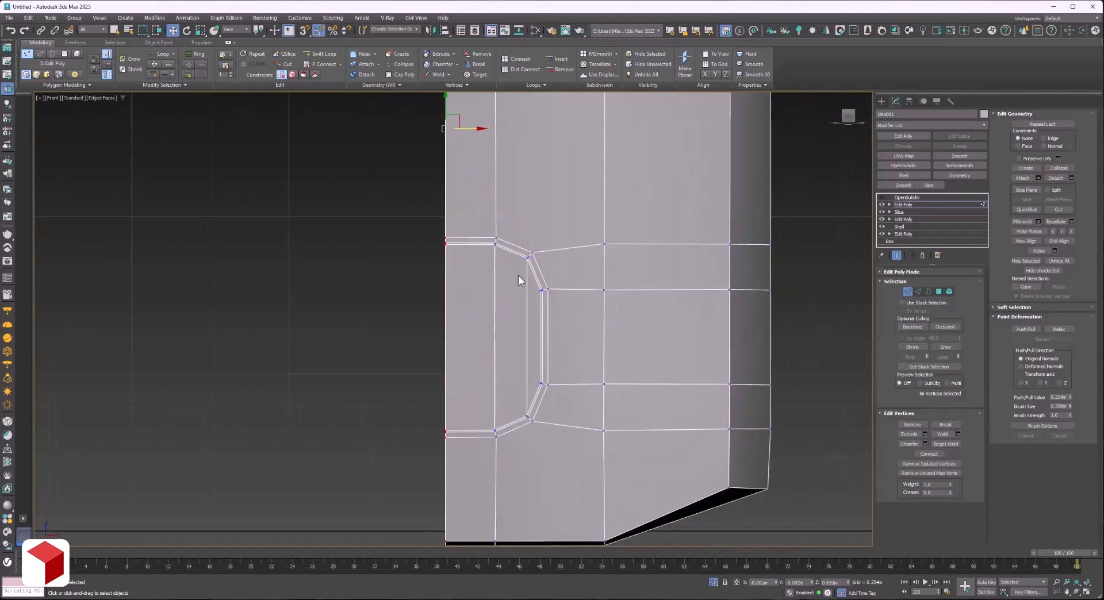
Extrude the three inset polygons inside the front opening outward as one group until they protrude past the body wall.
{"action": "scroll", "coordinate": [523, 403], "scroll_direction": "up", "scroll_amount": 6}
{"action": "key", "text": "4"}
{"action": "left_click", "coordinate": [508, 357]}
{"action": "left_click", "coordinate": [482, 356], "text": "ctrl"}
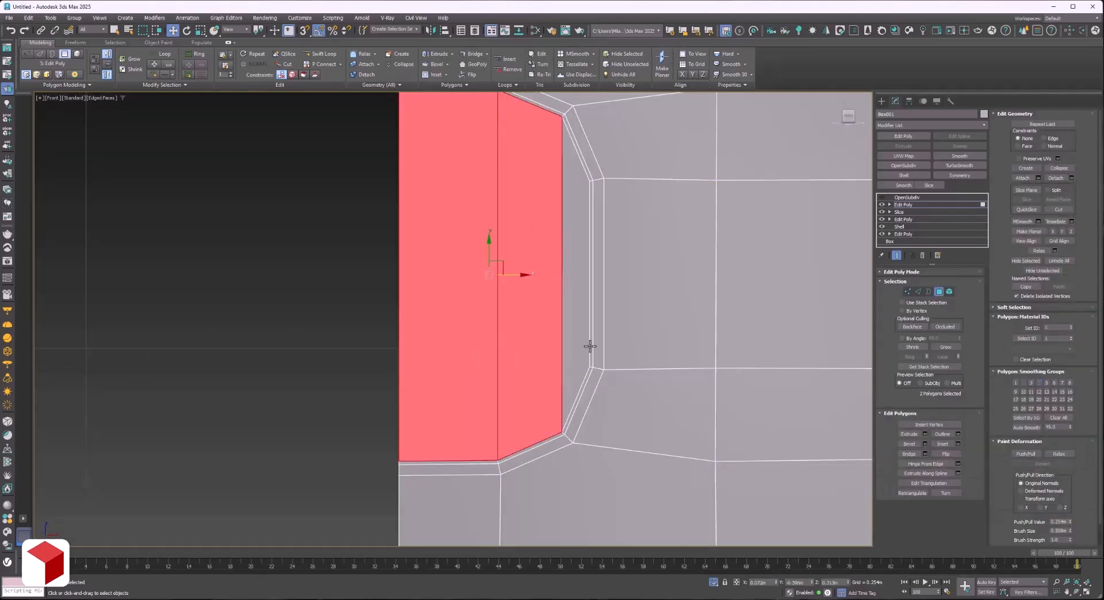
{"action": "left_click", "coordinate": [576, 347], "text": "ctrl"}
{"action": "left_click", "coordinate": [1078, 592]}
{"action": "scroll", "coordinate": [518, 328], "scroll_direction": "down", "scroll_amount": 2}
{"action": "left_click_drag", "start_coordinate": [420, 259], "coordinate": [483, 282]}
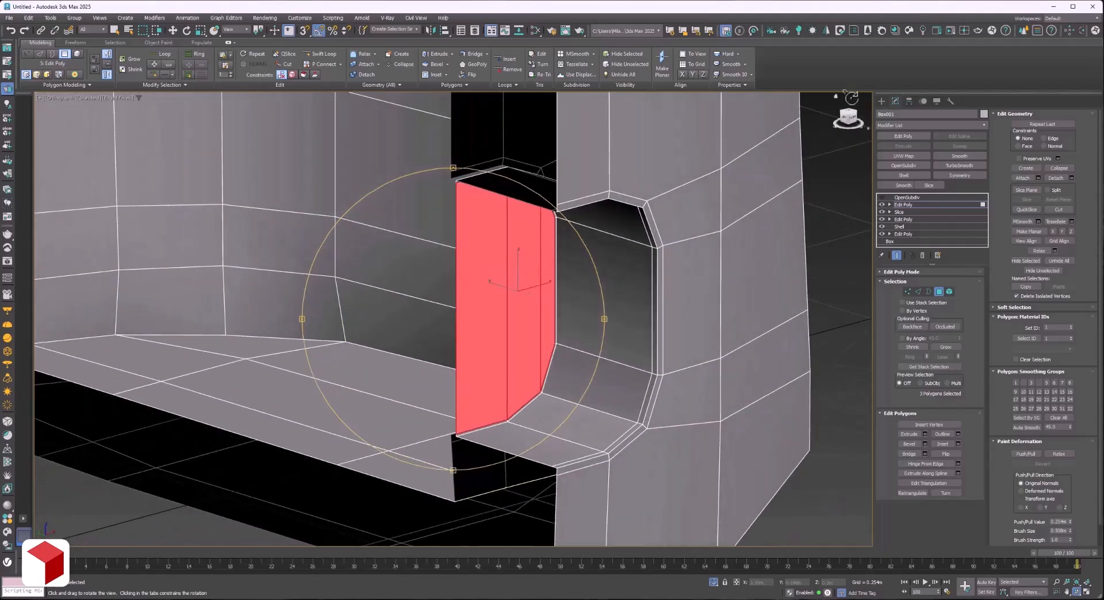
{"action": "left_click", "coordinate": [925, 434]}
{"action": "left_click_drag", "start_coordinate": [459, 337], "coordinate": [426, 167]}
{"action": "left_click", "coordinate": [459, 349]}
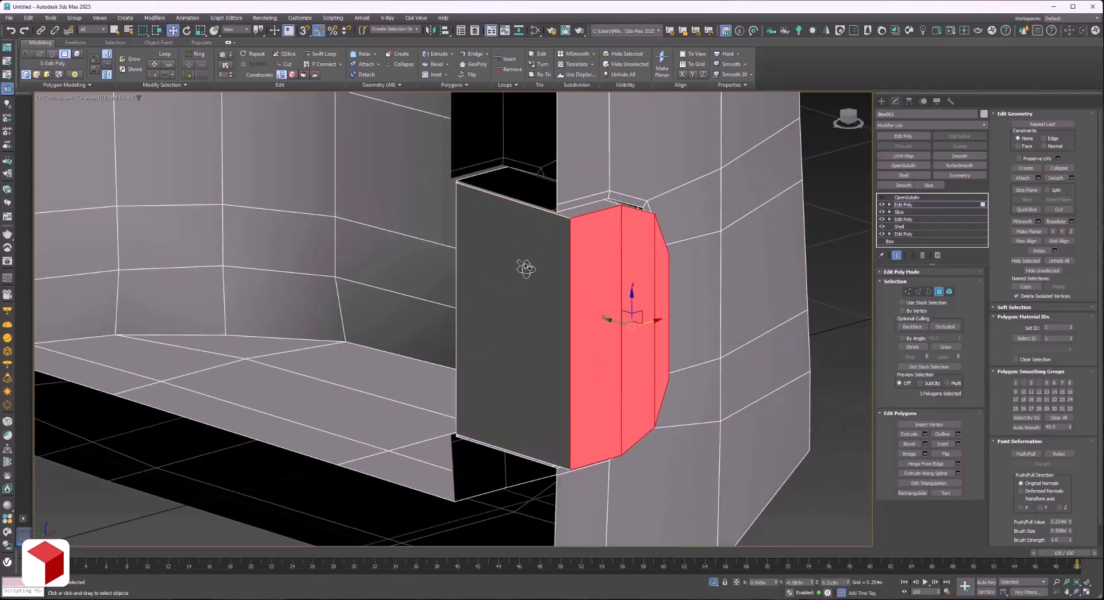
Delete the extruded block's side polygon lying on the symmetry plane.
{"action": "left_click", "coordinate": [900, 204]}
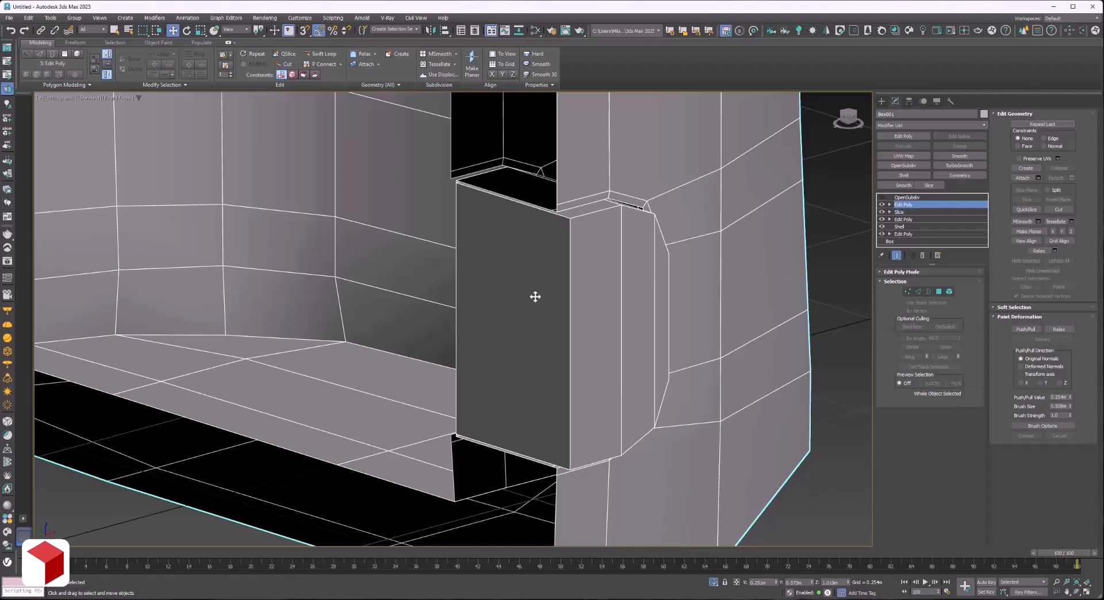
{"action": "key", "text": "4"}
{"action": "left_click", "coordinate": [489, 284]}
{"action": "key", "text": "Delete"}
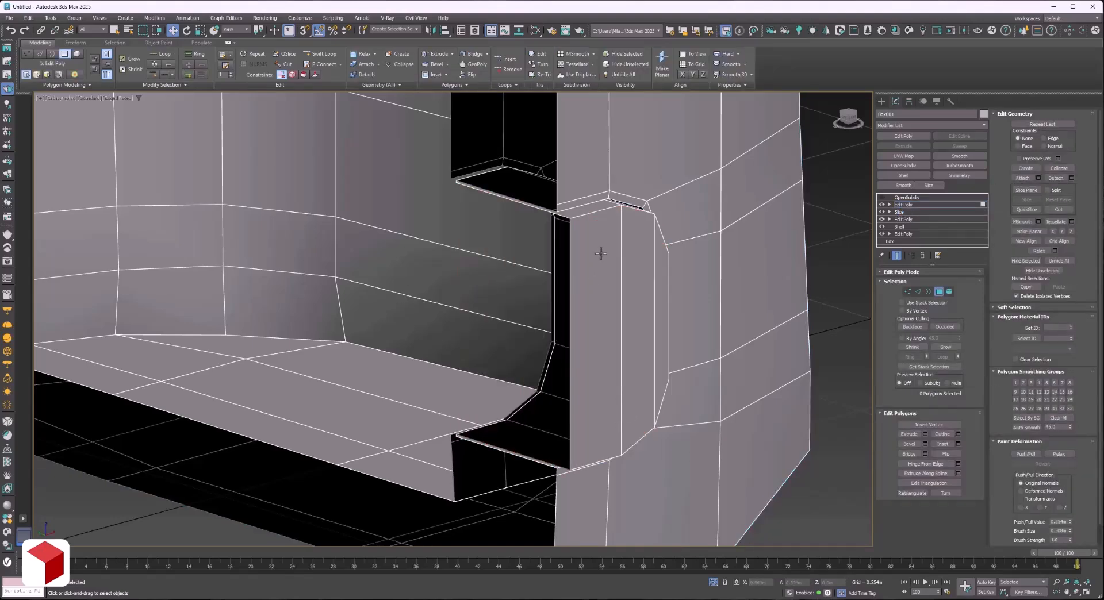
Chamfer the two edge loops where the extruded front block meets the inner recess by a small amount.
{"action": "key", "text": "2"}
{"action": "scroll", "coordinate": [478, 167], "scroll_direction": "up", "scroll_amount": 10}
{"action": "double_click", "coordinate": [393, 247]}
{"action": "double_click", "coordinate": [351, 283], "text": "ctrl"}
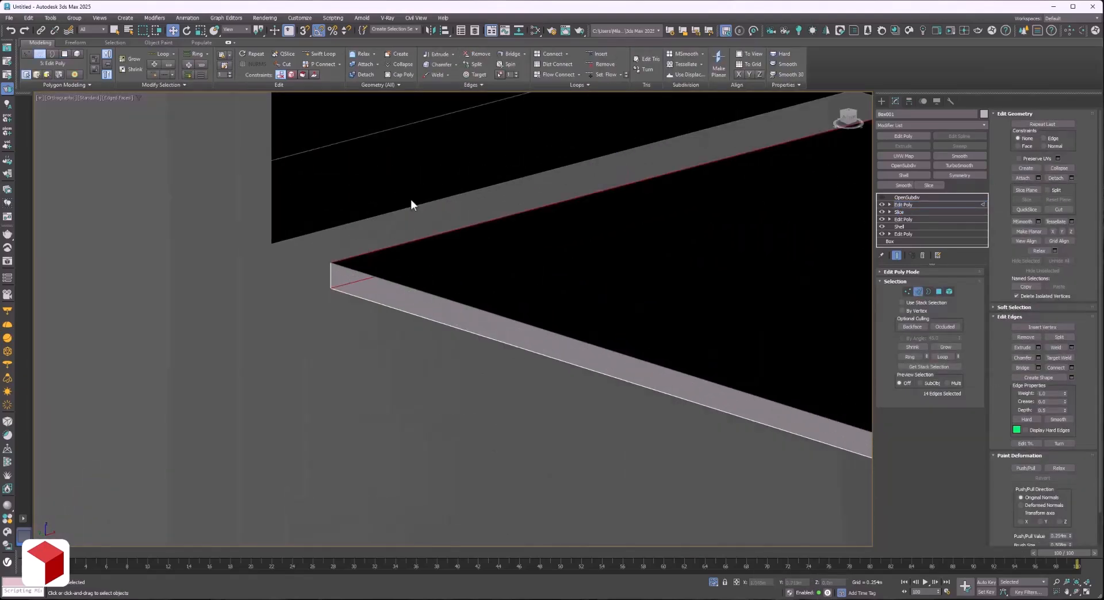
{"action": "scroll", "coordinate": [411, 199], "scroll_direction": "down", "scroll_amount": 9}
{"action": "middle_click_drag", "start_coordinate": [411, 199], "coordinate": [440, 412]}
{"action": "scroll", "coordinate": [439, 412], "scroll_direction": "up", "scroll_amount": 2}
{"action": "left_click", "coordinate": [1039, 357]}
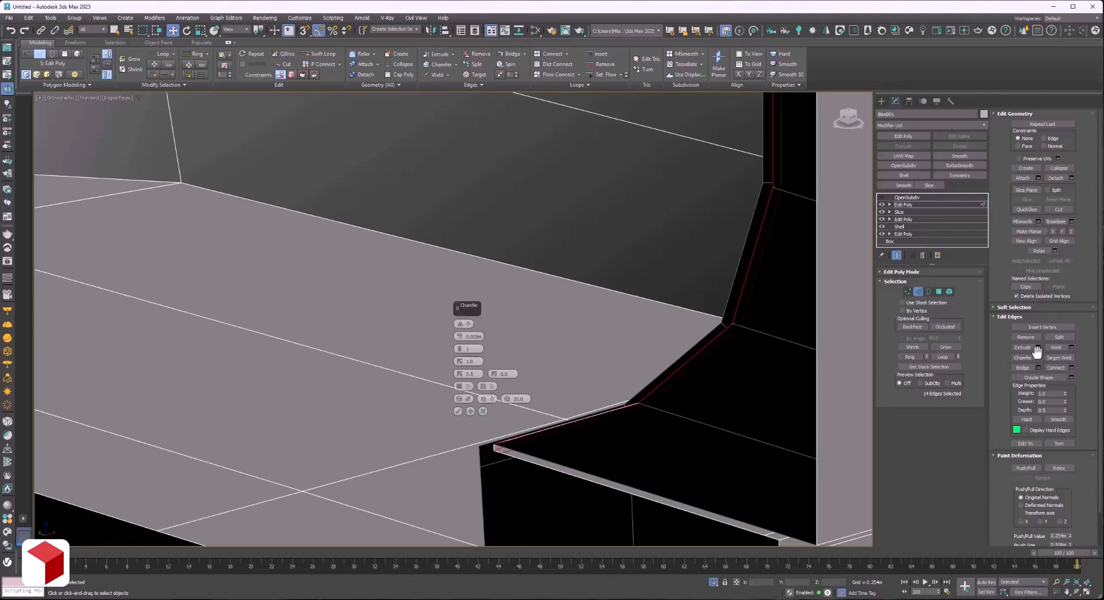
{"action": "key", "text": "Escape"}
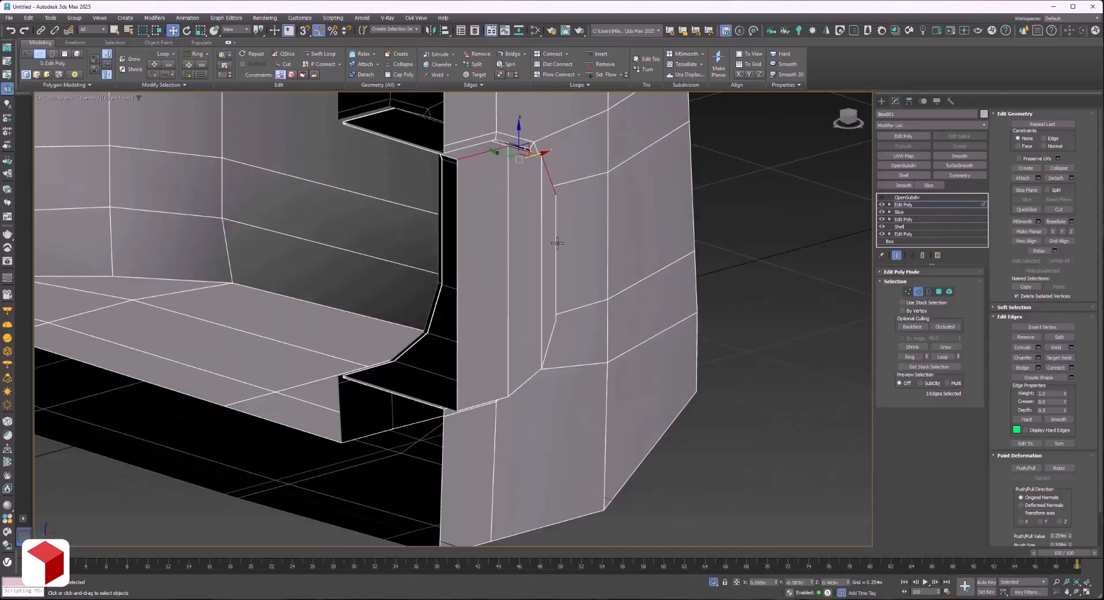
Chamfer the seven outline edges of the extruded block's front face by a small amount.
{"action": "left_click", "coordinate": [556, 253], "text": "ctrl"}
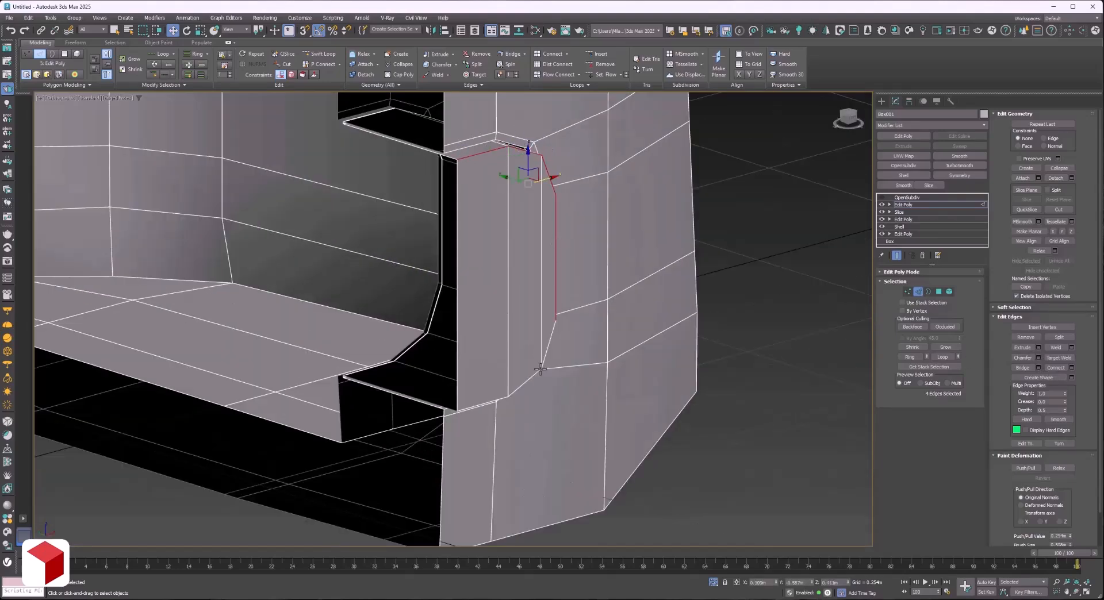
{"action": "left_click", "coordinate": [545, 357], "text": "ctrl"}
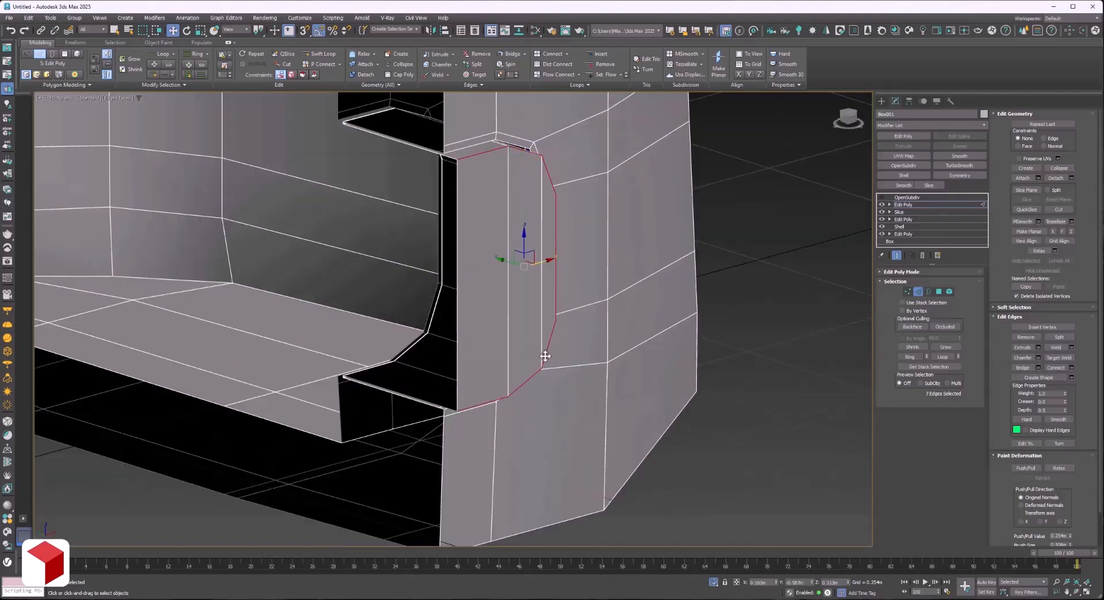
{"action": "left_click", "coordinate": [1038, 358]}
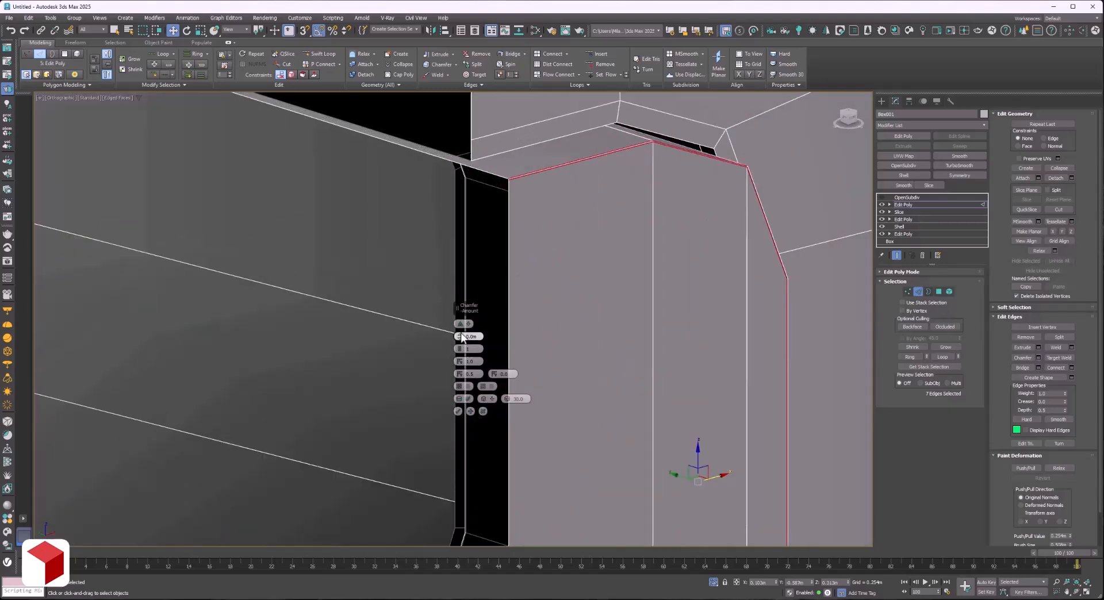
{"action": "left_click_drag", "start_coordinate": [462, 337], "coordinate": [464, 315]}
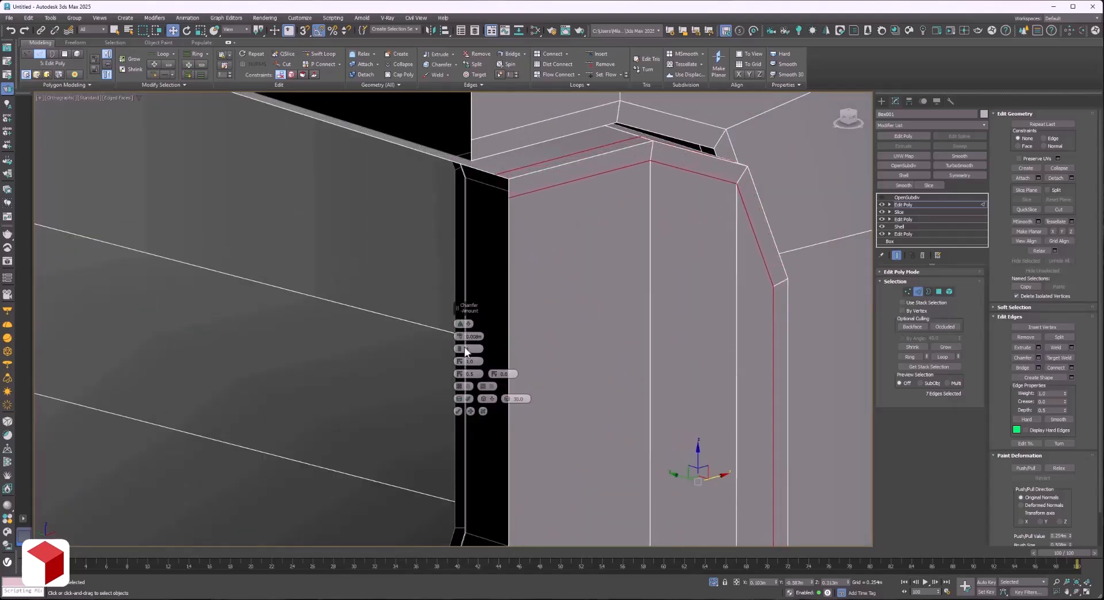
{"action": "left_click", "coordinate": [458, 411]}
Turn on the OpenSubdiv result without edge display and inspect the smoothed half body from several angles.
{"action": "left_click", "coordinate": [910, 198]}
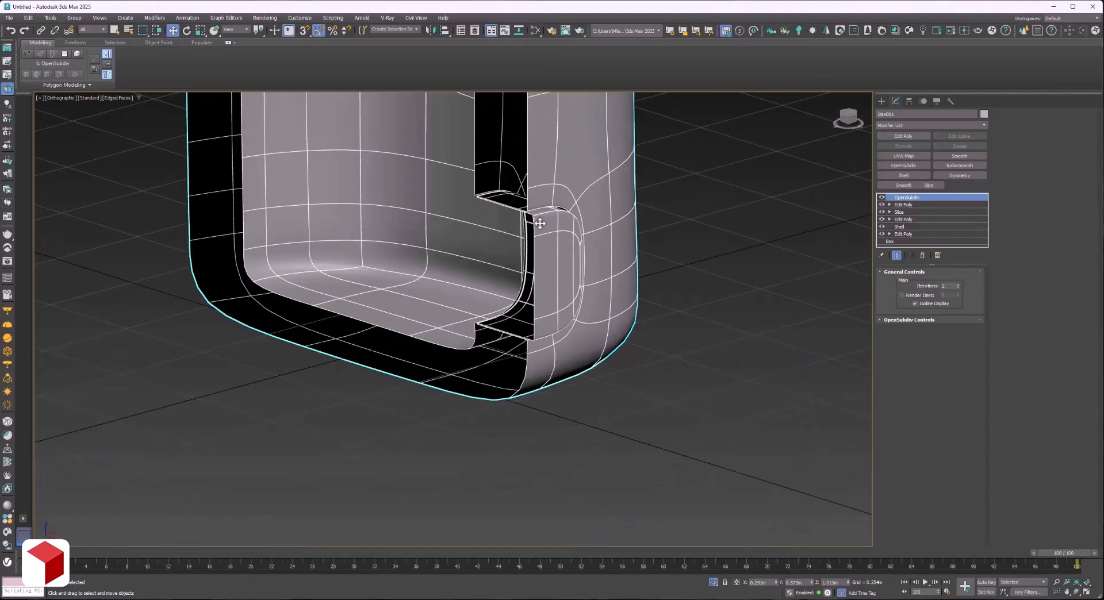
{"action": "key", "text": "F4"}
{"action": "left_click", "coordinate": [1076, 592]}
{"action": "left_click_drag", "start_coordinate": [562, 322], "coordinate": [476, 311]}
{"action": "middle_click_drag", "start_coordinate": [476, 311], "coordinate": [481, 414]}
{"action": "left_click_drag", "start_coordinate": [480, 414], "coordinate": [580, 348]}
{"action": "left_click_drag", "start_coordinate": [506, 299], "coordinate": [483, 249]}
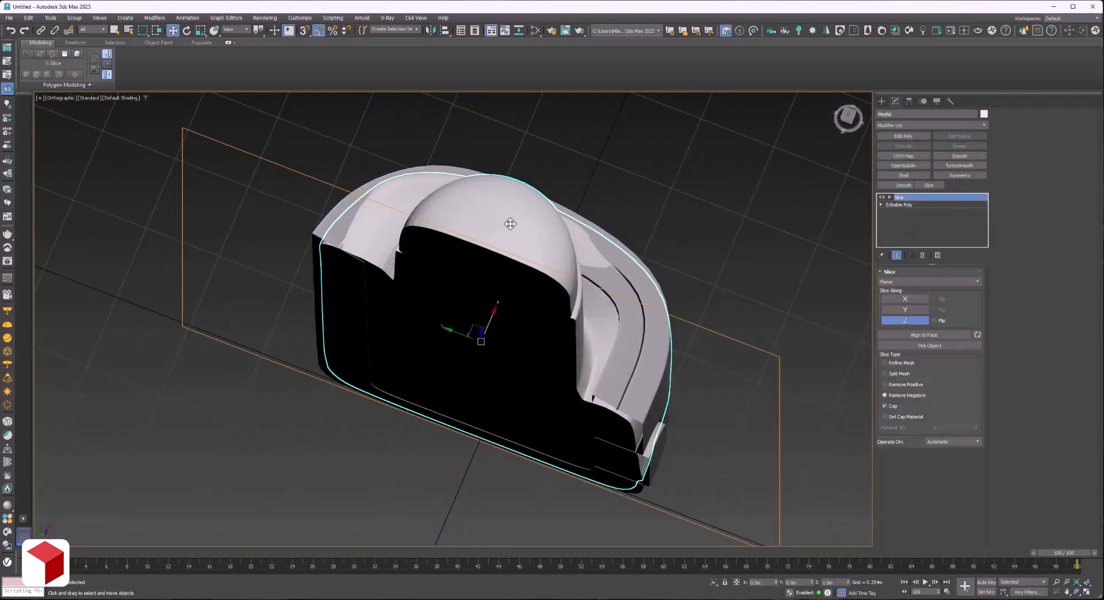
Create a chamfer cylinder about 0.33 m in radius and 0.35 m high, centred on the round capsule column in the top view.
{"action": "key", "text": "t"}
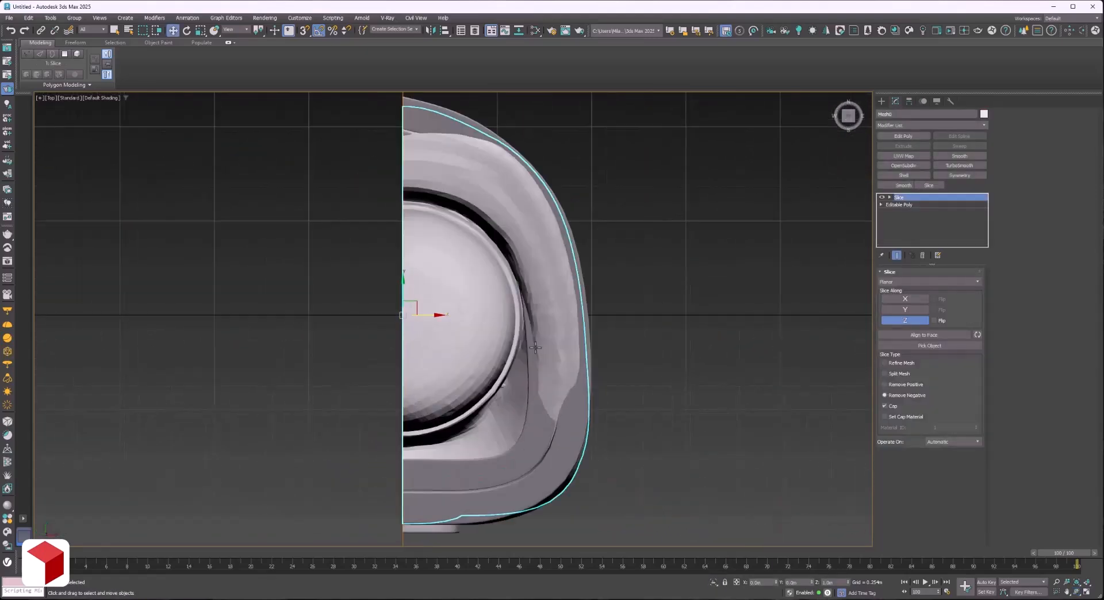
{"action": "left_click", "coordinate": [882, 101]}
{"action": "left_click", "coordinate": [912, 127]}
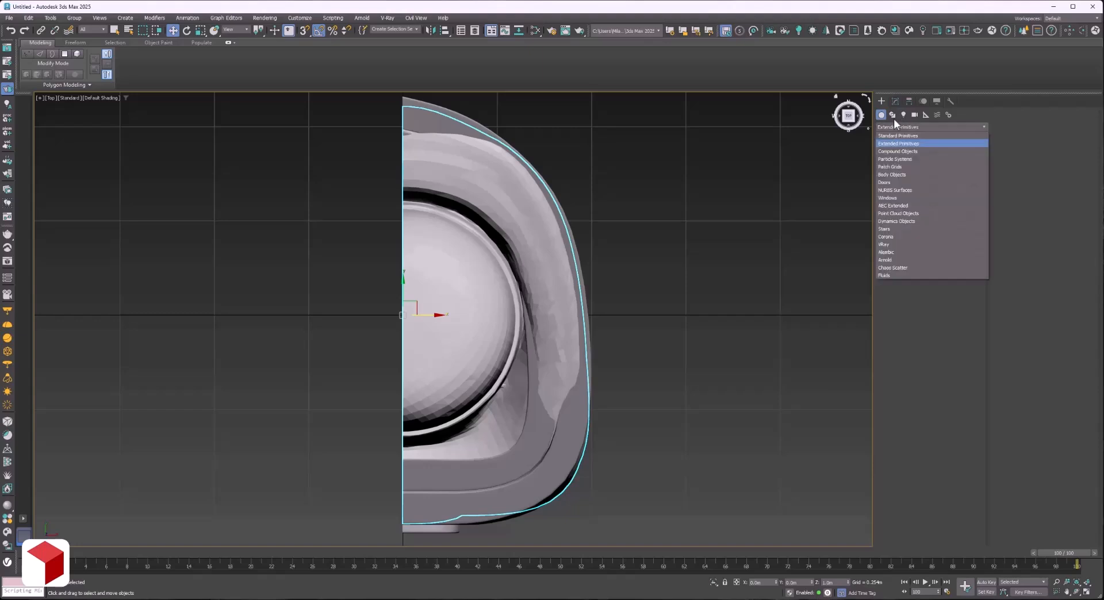
{"action": "left_click", "coordinate": [905, 143]}
{"action": "left_click", "coordinate": [955, 168]}
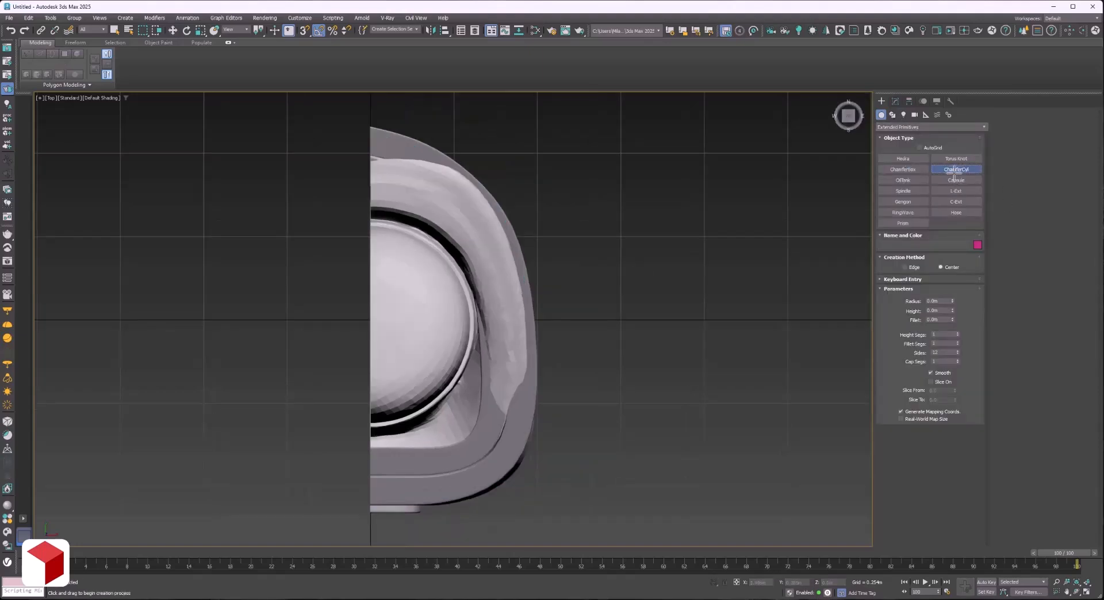
{"action": "left_click_drag", "start_coordinate": [367, 327], "coordinate": [477, 326]}
{"action": "left_click", "coordinate": [672, 211]}
{"action": "left_click", "coordinate": [671, 174]}
Increase the chamfer cylinder's height to about 1.75 m in the front view, comparing it with the reference column.
{"action": "key", "text": "f"}
{"action": "key", "text": "z"}
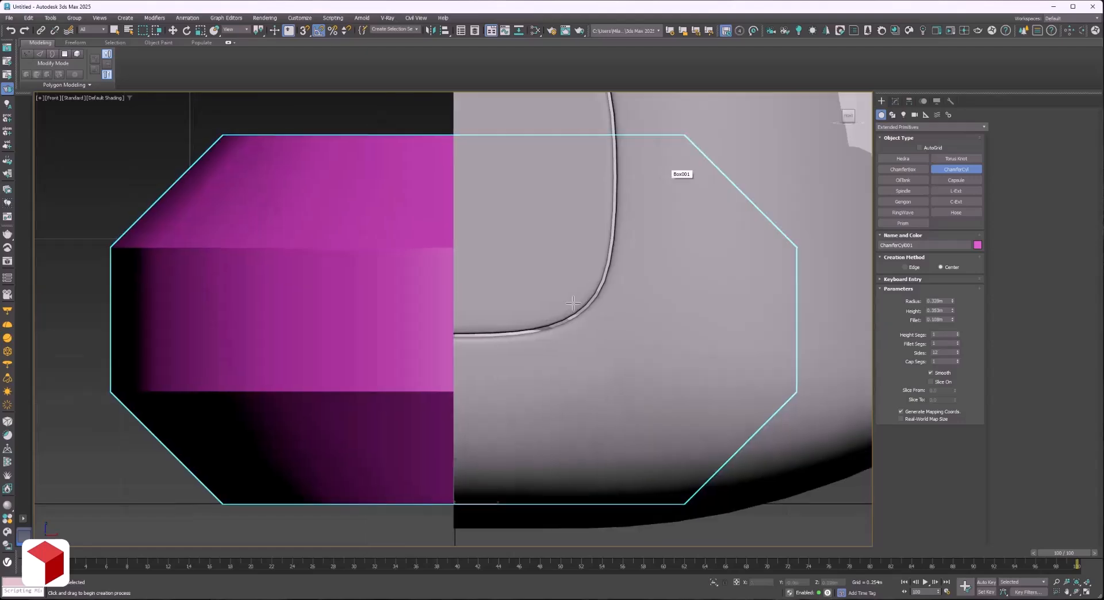
{"action": "scroll", "coordinate": [673, 174], "scroll_direction": "down", "scroll_amount": 6}
{"action": "middle_click_drag", "start_coordinate": [601, 109], "coordinate": [444, 404]}
{"action": "scroll", "coordinate": [444, 404], "scroll_direction": "down", "scroll_amount": 3}
{"action": "left_click_drag", "start_coordinate": [949, 312], "coordinate": [913, 153]}
{"action": "key", "text": "F3"}
{"action": "scroll", "coordinate": [528, 245], "scroll_direction": "up", "scroll_amount": 5}
{"action": "key", "text": "F3"}
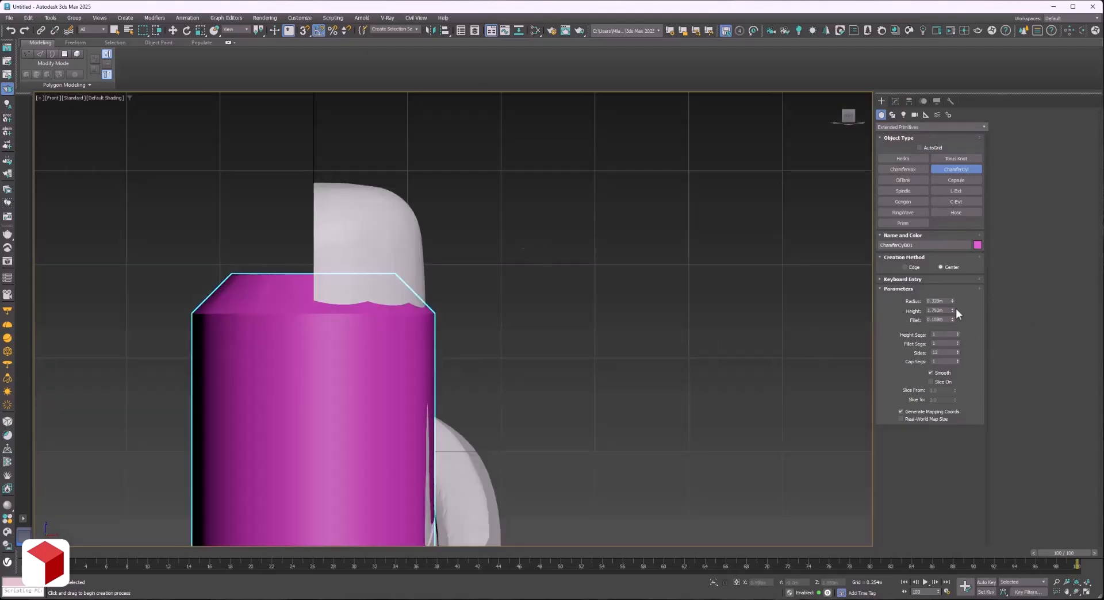
Set the chamfer cylinder's sides to 8 and show the edges on its shaded faces.
{"action": "left_click_drag", "start_coordinate": [953, 300], "coordinate": [951, 296]}
{"action": "key", "text": "ctrl+z"}
{"action": "left_click_drag", "start_coordinate": [957, 354], "coordinate": [895, 347]}
{"action": "key", "text": "ctrl+z"}
{"action": "key", "text": "Return"}
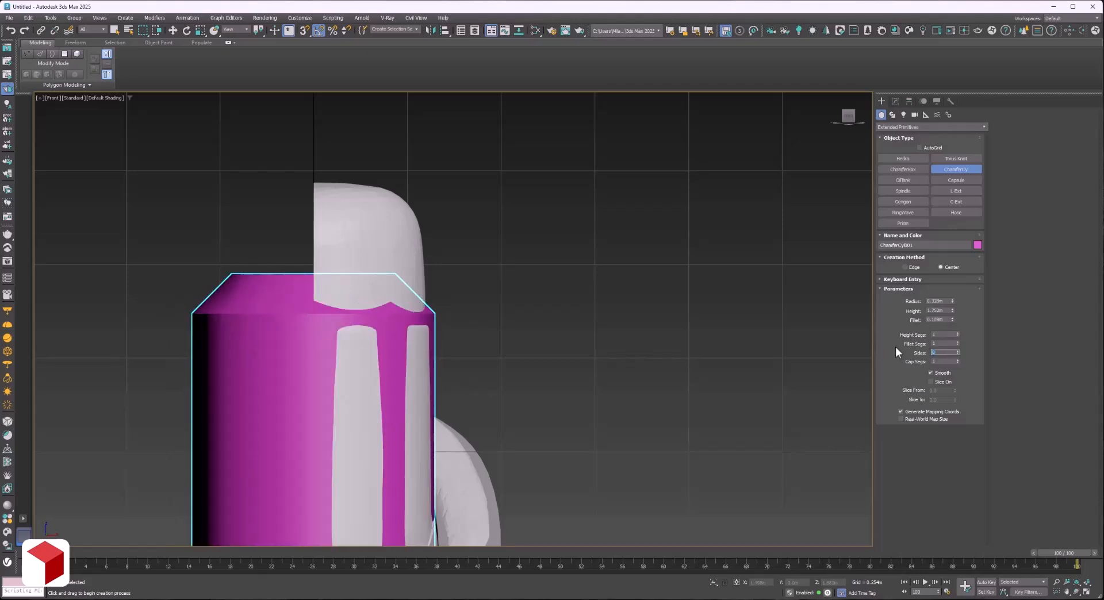
{"action": "middle_click_drag", "start_coordinate": [594, 391], "coordinate": [610, 388]}
{"action": "key", "text": "F4"}
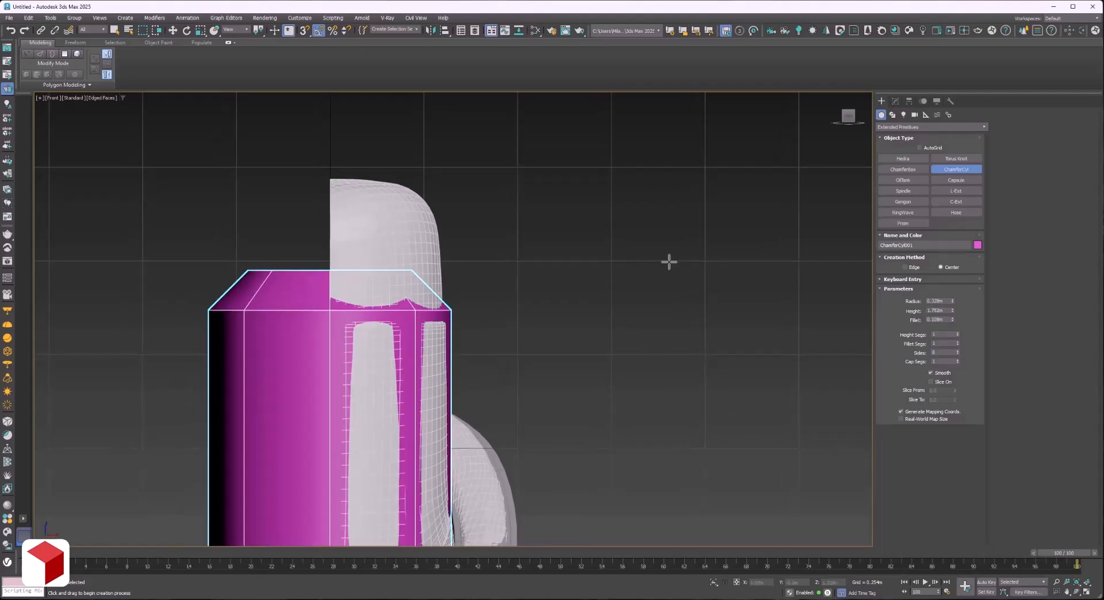
Give the cylinder two fillet segments, a radius of about 0.3 m, a fillet of about 0.1 m and a height of 2 m.
{"action": "left_click", "coordinate": [952, 319]}
{"action": "left_click", "coordinate": [958, 342]}
{"action": "left_click_drag", "start_coordinate": [953, 321], "coordinate": [952, 279]}
{"action": "mouse_move", "coordinate": [954, 308]}
{"action": "left_mouse_down"}
{"action": "mouse_move", "coordinate": [951, 300]}
{"action": "mouse_move", "coordinate": [932, 312]}
{"action": "left_mouse_up"}
{"action": "left_click", "coordinate": [953, 313]}
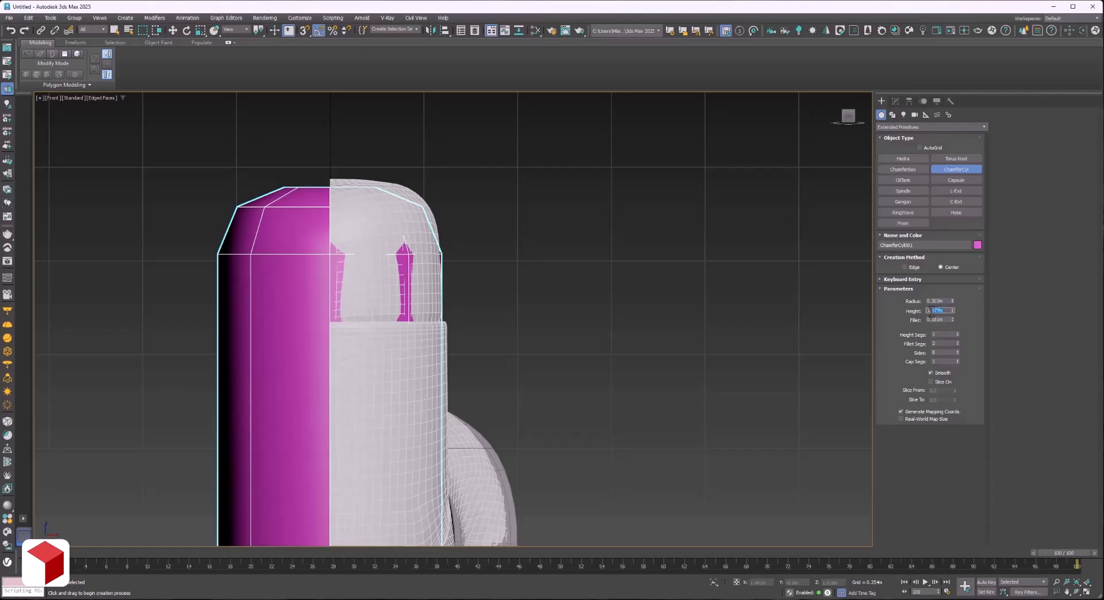
{"action": "type", "text": "2"}
{"action": "key", "text": "Return"}
{"action": "scroll", "coordinate": [540, 270], "scroll_direction": "down", "scroll_amount": 5}
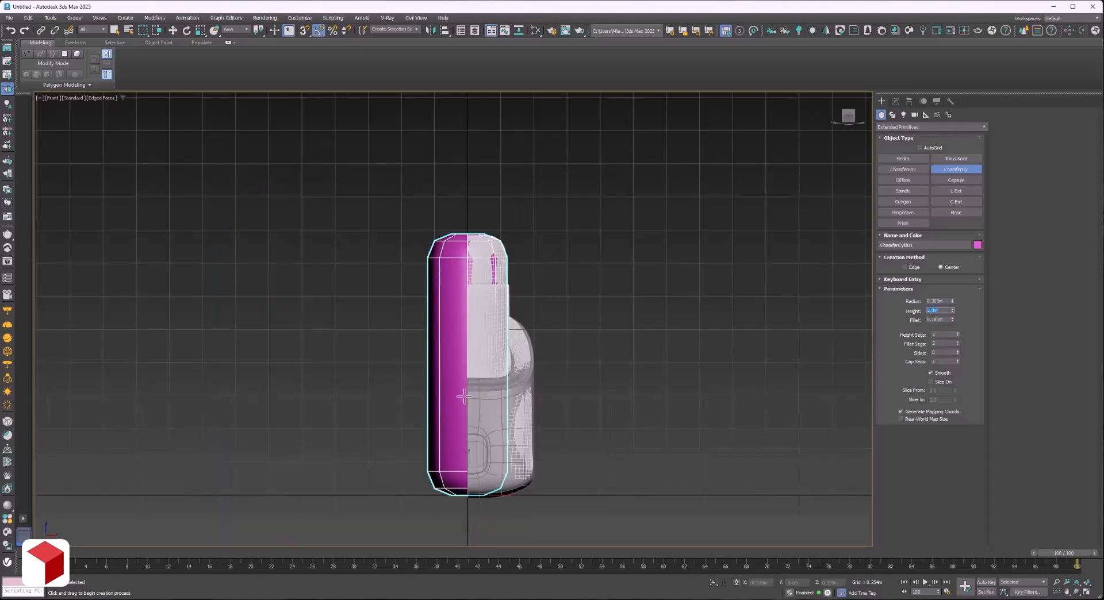
{"action": "scroll", "coordinate": [480, 463], "scroll_direction": "up", "scroll_amount": 2}
Add an Edit Poly modifier to the chamfer cylinder and delete its half beyond the symmetry plane and its rounded bottom end.
{"action": "left_click", "coordinate": [896, 101]}
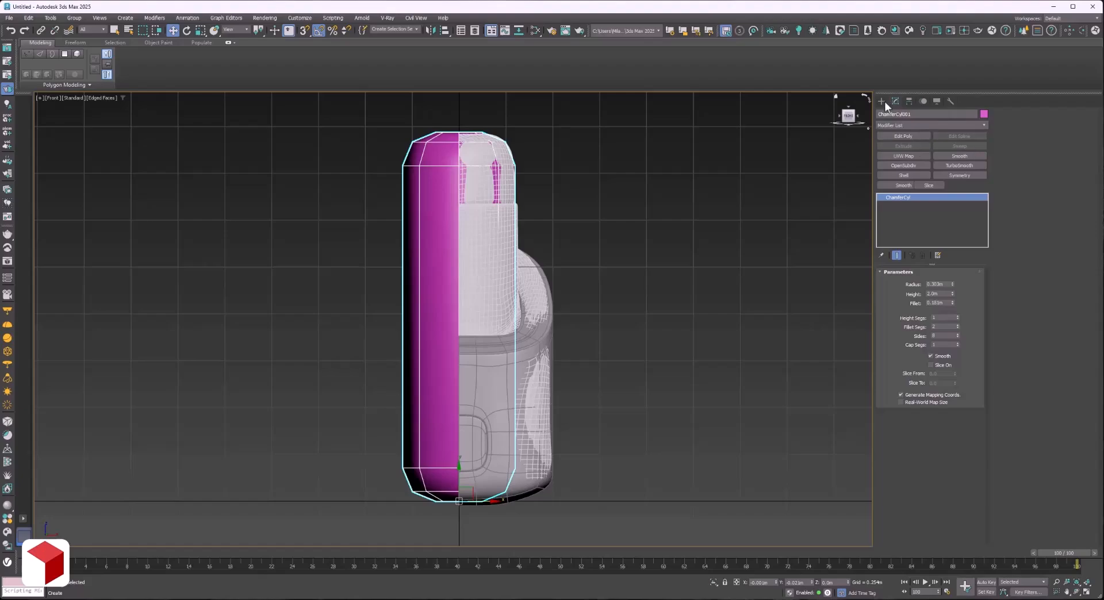
{"action": "left_click", "coordinate": [903, 136]}
{"action": "key", "text": "4"}
{"action": "left_click_drag", "start_coordinate": [610, 522], "coordinate": [455, 116]}
{"action": "key", "text": "Delete"}
{"action": "key", "text": "Delete"}
{"action": "middle_click_drag", "start_coordinate": [454, 270], "coordinate": [430, 295], "text": "alt"}
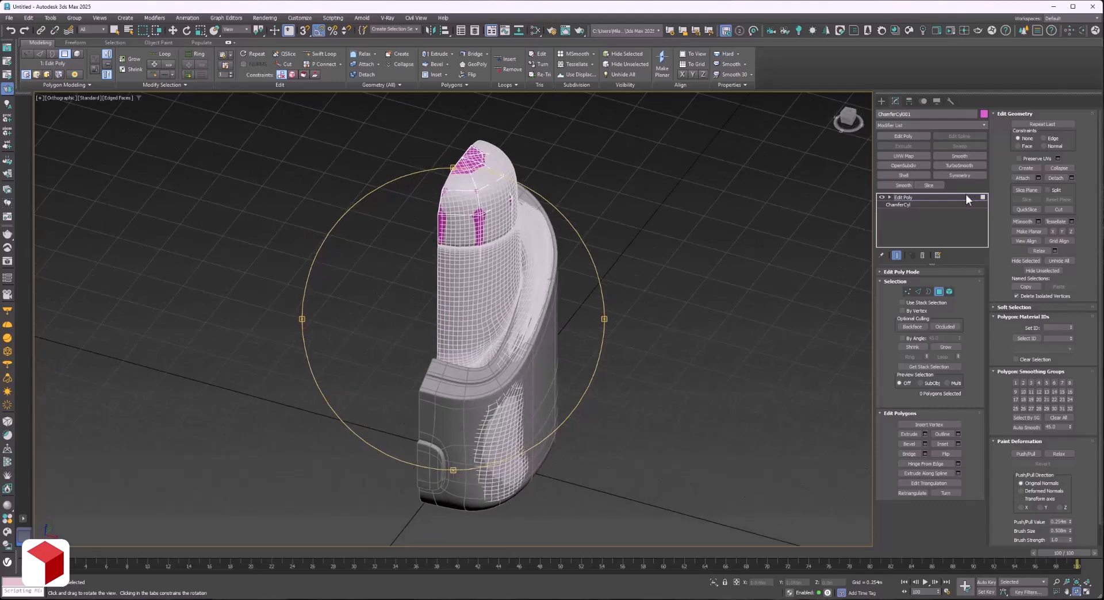
{"action": "left_click", "coordinate": [965, 197]}
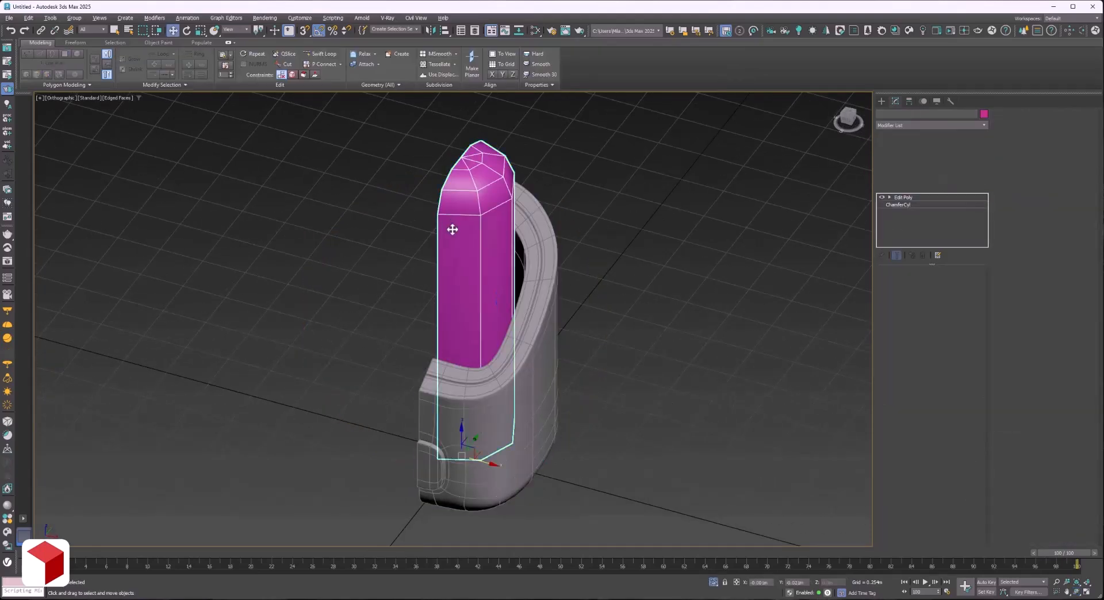
Compare the half cylinder's profile with the reference mesh from the front and at an angle.
{"action": "key", "text": "f"}
{"action": "left_click", "coordinate": [714, 583]}
{"action": "left_click", "coordinate": [714, 584]}
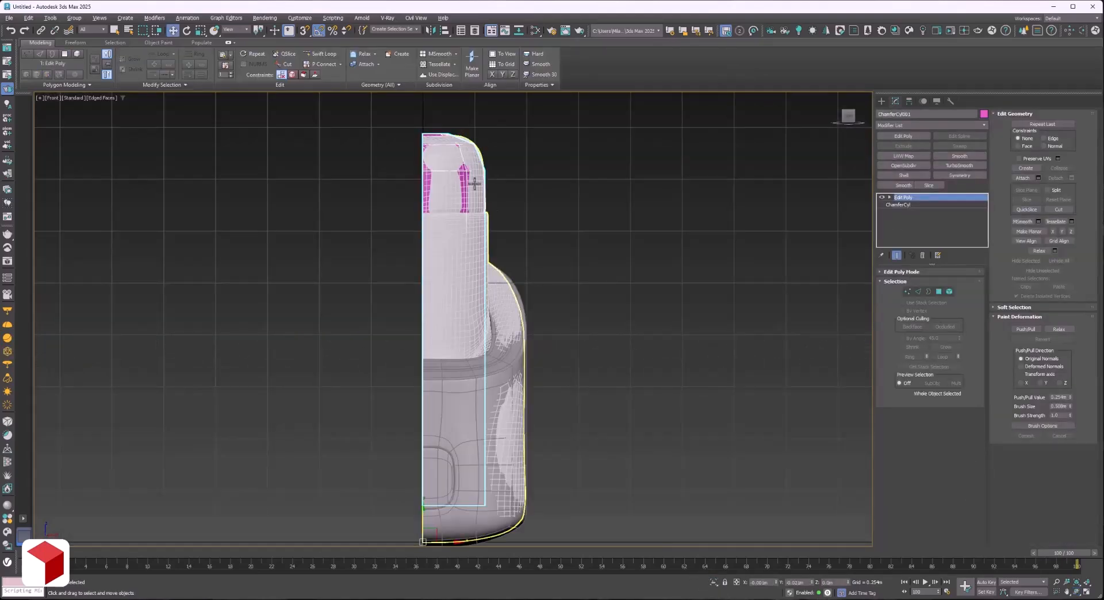
{"action": "scroll", "coordinate": [475, 184], "scroll_direction": "up", "scroll_amount": 4}
{"action": "scroll", "coordinate": [595, 286], "scroll_direction": "down", "scroll_amount": 3}
{"action": "left_click", "coordinate": [1077, 592]}
{"action": "left_click_drag", "start_coordinate": [546, 305], "coordinate": [526, 292]}
{"action": "key", "text": "f"}
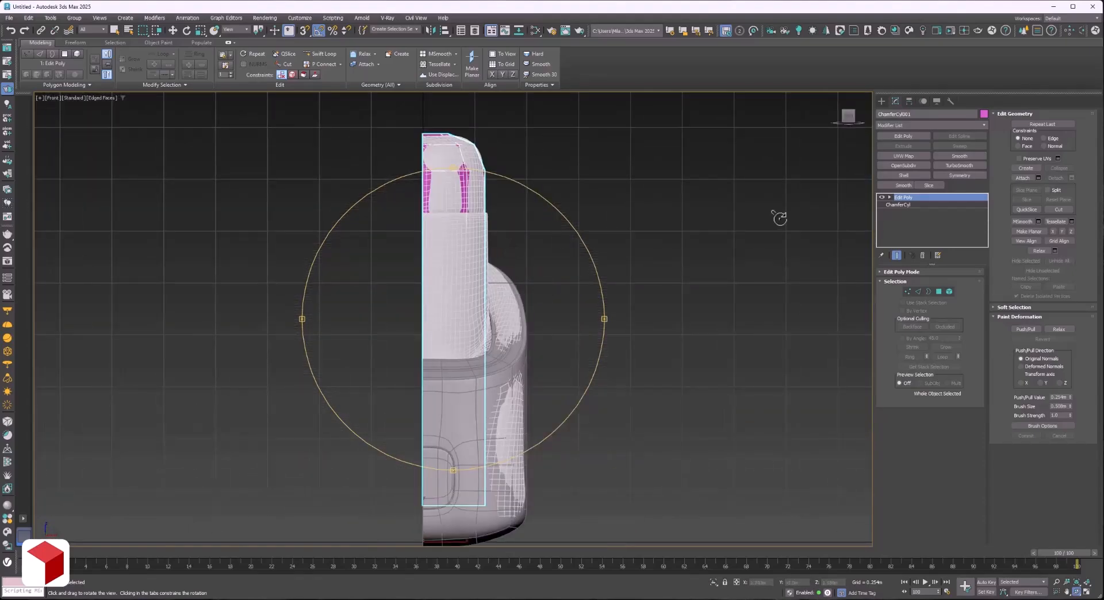
Add a second Edit Poly modifier and insert a horizontal edge loop on the half cylinder at the reference's step below the dome.
{"action": "left_click", "coordinate": [903, 138]}
{"action": "key", "text": "2"}
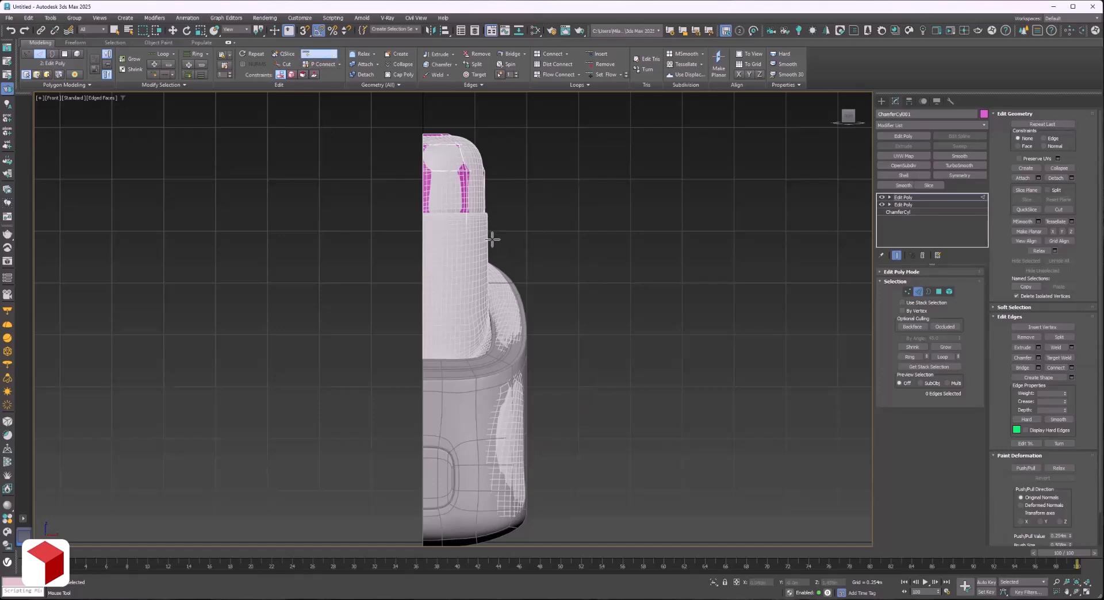
{"action": "scroll", "coordinate": [493, 238], "scroll_direction": "up", "scroll_amount": 5}
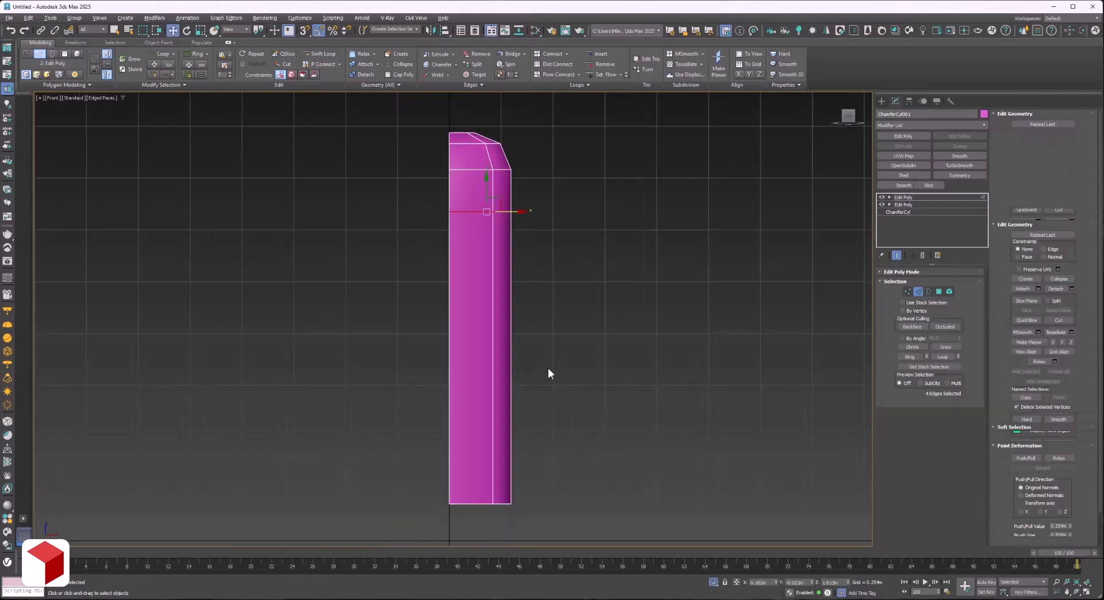
Extrude the half cylinder's polygons below the inserted edge loop outward by 0.03 m.
{"action": "key", "text": "4"}
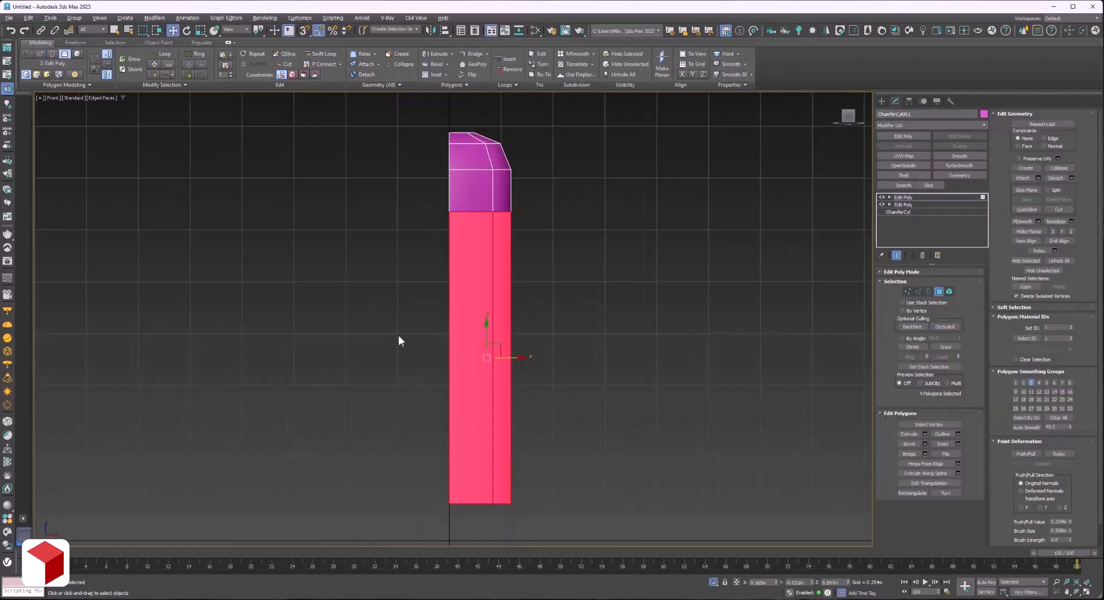
{"action": "left_click", "coordinate": [925, 434]}
{"action": "scroll", "coordinate": [490, 214], "scroll_direction": "up", "scroll_amount": 3}
{"action": "left_click_drag", "start_coordinate": [459, 337], "coordinate": [457, 332]}
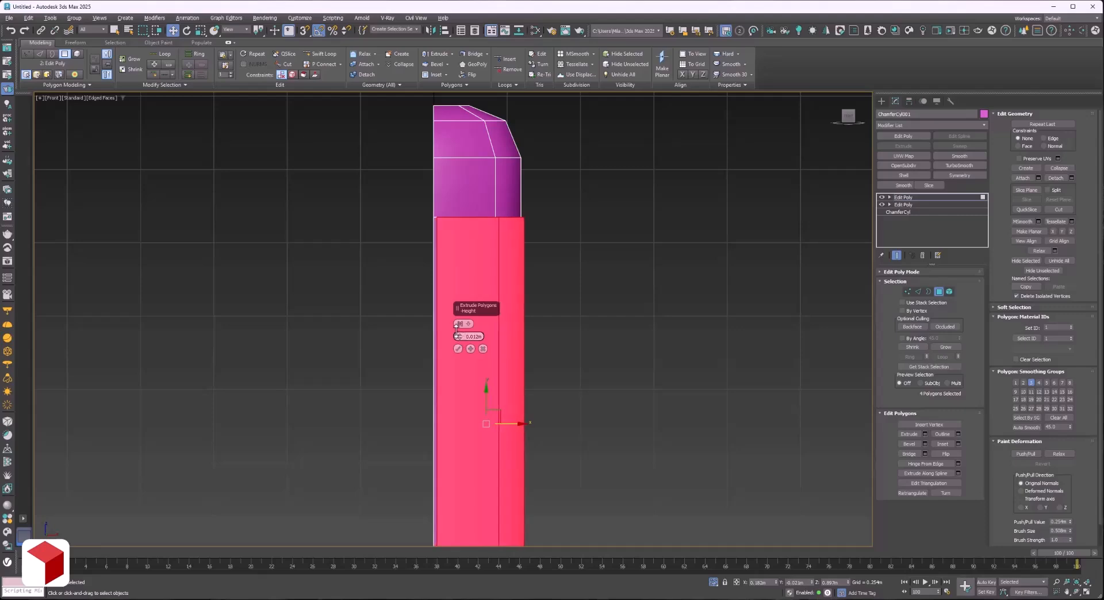
{"action": "left_click", "coordinate": [484, 344]}
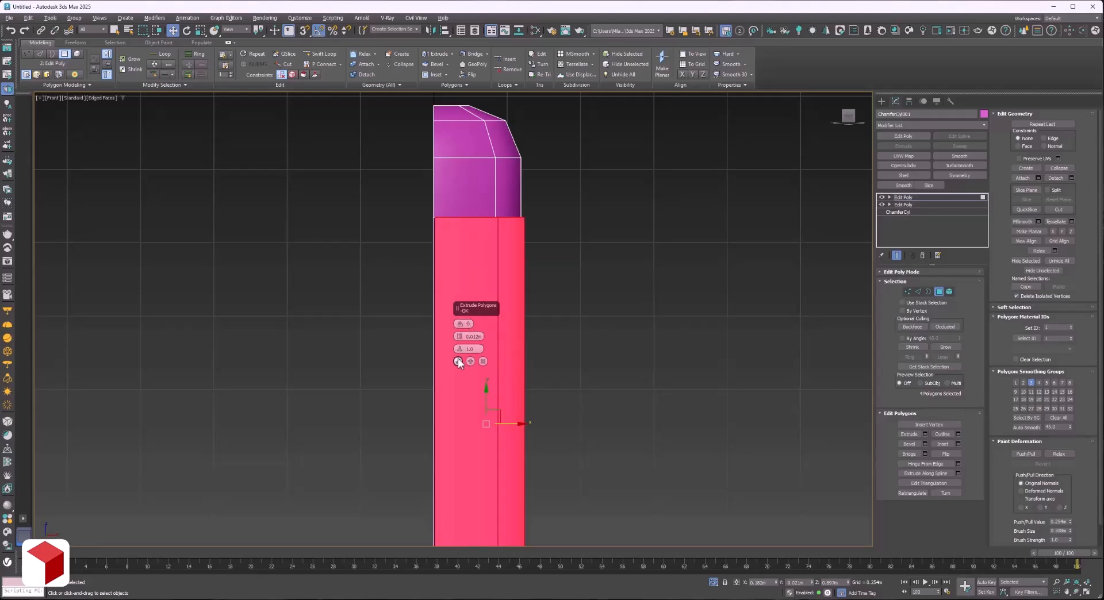
{"action": "left_click_drag", "start_coordinate": [459, 337], "coordinate": [459, 329]}
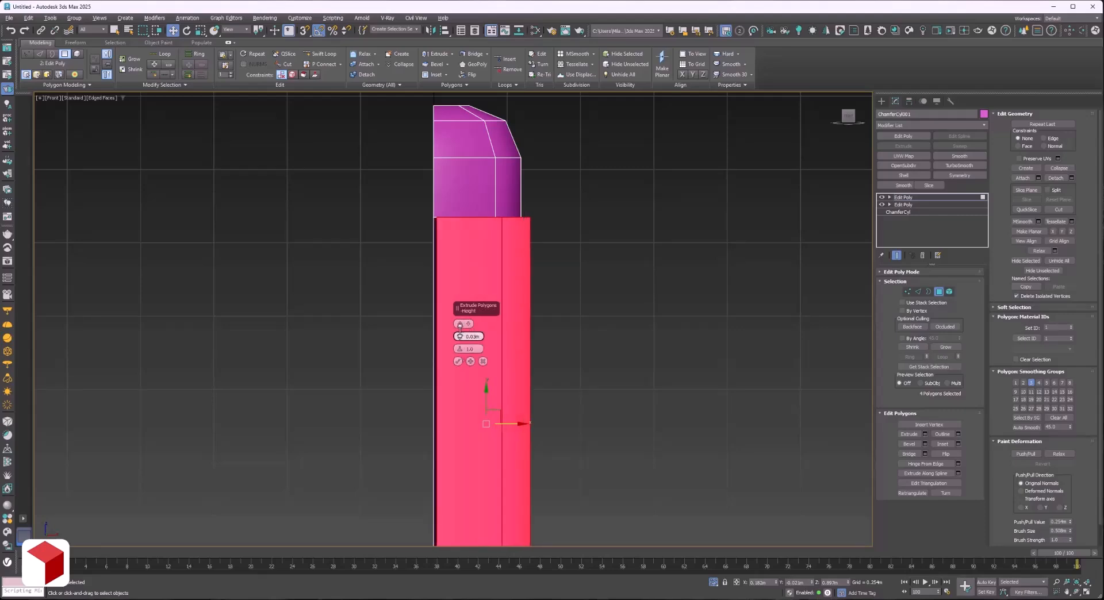
{"action": "left_click", "coordinate": [458, 361]}
Insert an edge loop on the upper cylinder wall just above the extruded ledge.
{"action": "middle_click_drag", "start_coordinate": [493, 382], "coordinate": [501, 283], "text": "alt"}
{"action": "scroll", "coordinate": [517, 242], "scroll_direction": "up", "scroll_amount": 4}
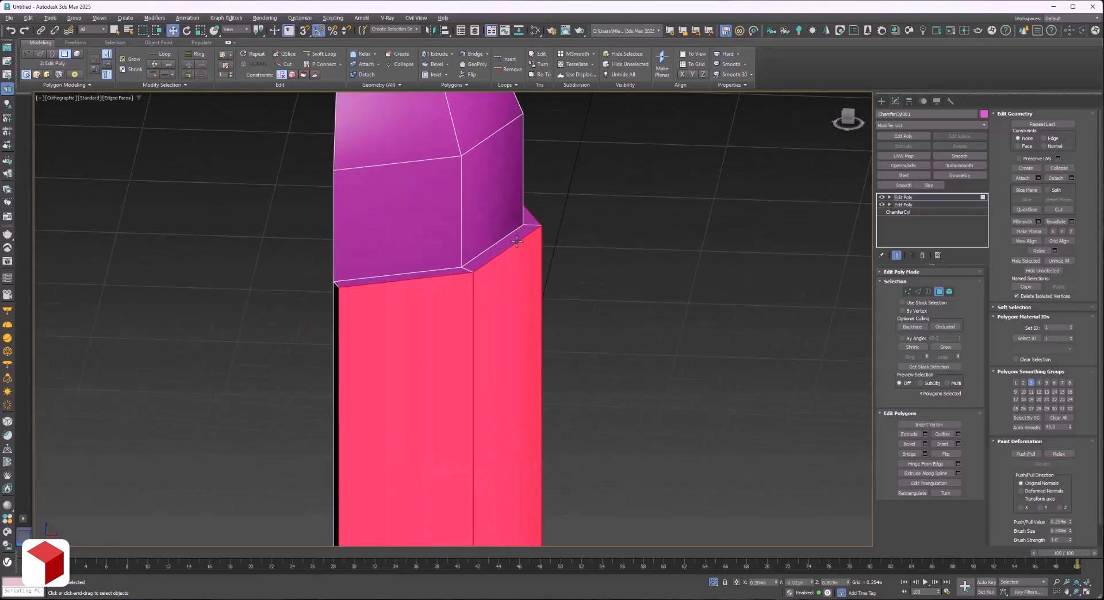
{"action": "key", "text": "2"}
{"action": "scroll", "coordinate": [466, 203], "scroll_direction": "down", "scroll_amount": 3}
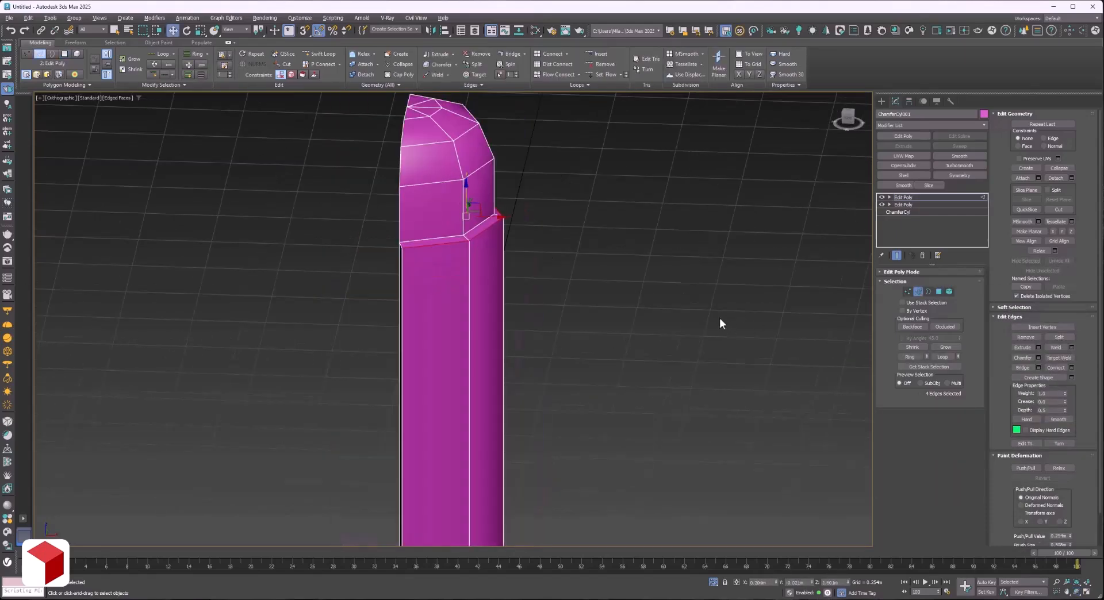
{"action": "scroll", "coordinate": [429, 176], "scroll_direction": "up", "scroll_amount": 3}
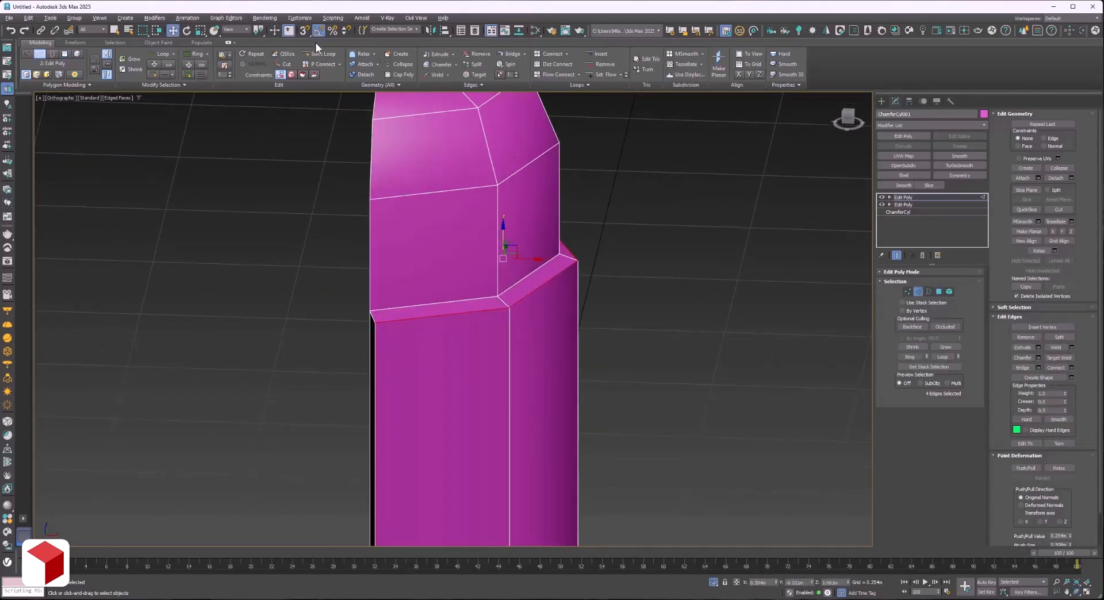
{"action": "key", "text": "w"}
{"action": "left_click", "coordinate": [498, 293]}
{"action": "scroll", "coordinate": [498, 287], "scroll_direction": "up", "scroll_amount": 5}
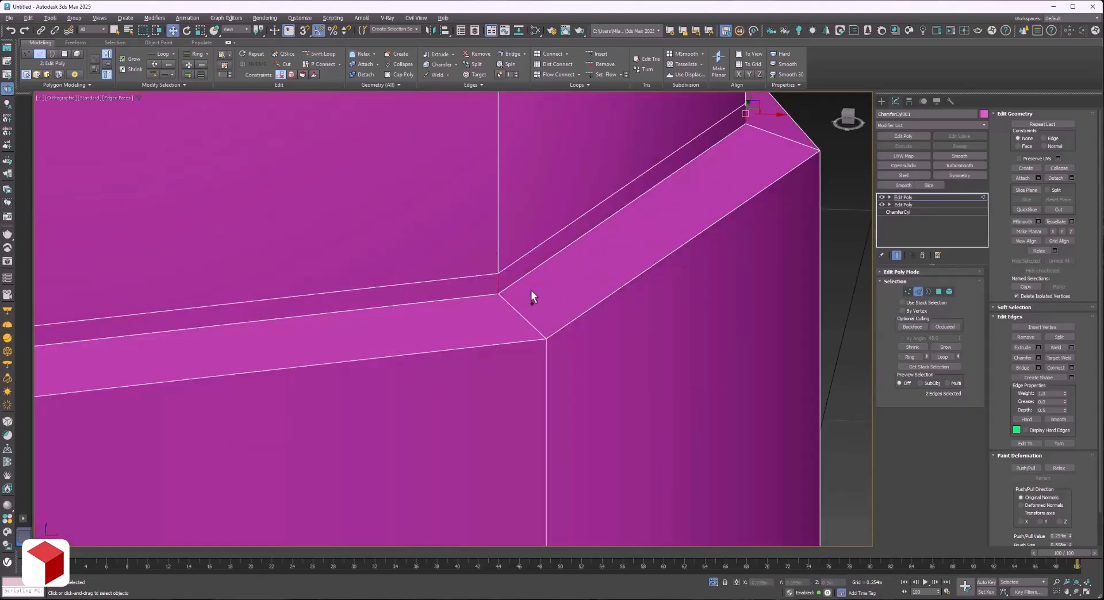
{"action": "scroll", "coordinate": [499, 284], "scroll_direction": "down", "scroll_amount": 3}
Extrude the narrow polygon ring above the ledge inward by about 0.01 m to form a groove.
{"action": "key", "text": "4"}
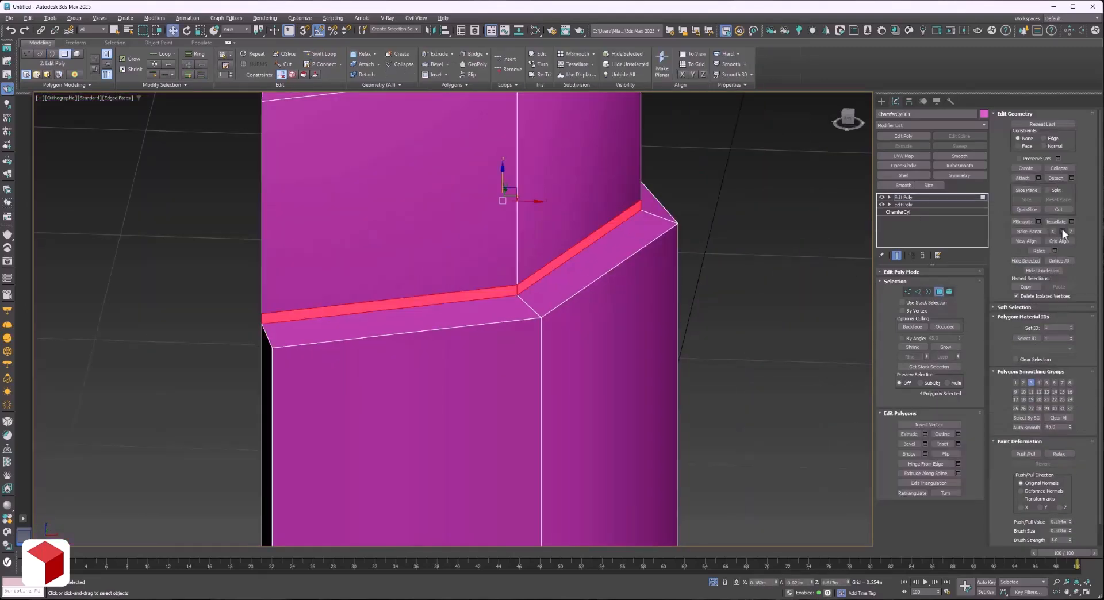
{"action": "left_click", "coordinate": [937, 452]}
{"action": "left_click_drag", "start_coordinate": [459, 336], "coordinate": [465, 384]}
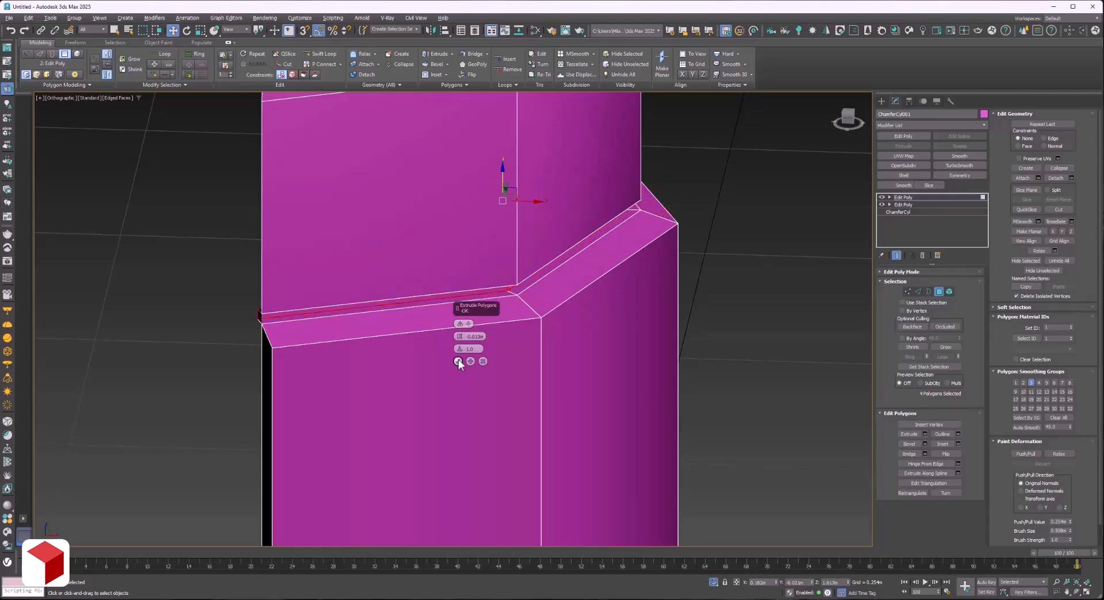
{"action": "left_click", "coordinate": [458, 361]}
{"action": "scroll", "coordinate": [234, 325], "scroll_direction": "up", "scroll_amount": 5}
{"action": "left_click", "coordinate": [407, 316]}
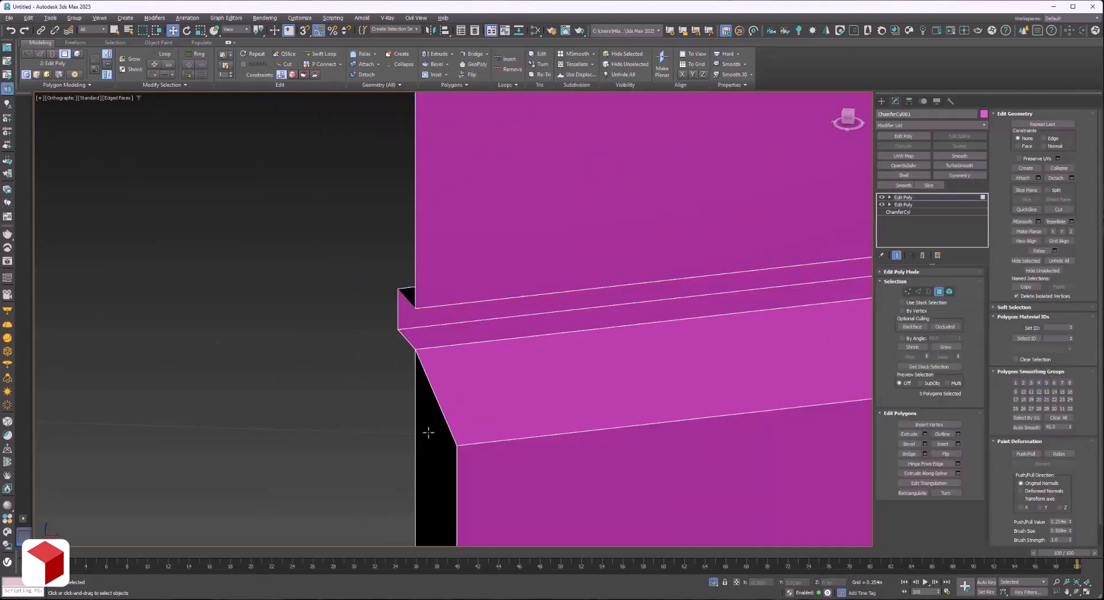
Flatten all vertices on the half cylinder's symmetry side onto one plane along X.
{"action": "scroll", "coordinate": [429, 432], "scroll_direction": "down", "scroll_amount": 10}
{"action": "left_click", "coordinate": [1076, 592]}
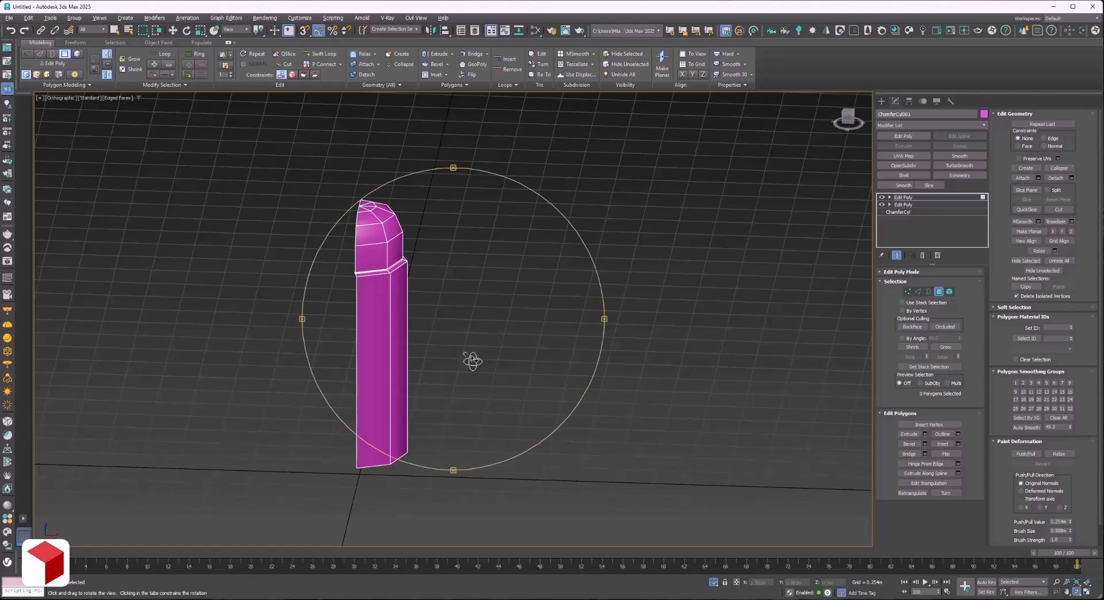
{"action": "left_click_drag", "start_coordinate": [471, 360], "coordinate": [824, 110]}
{"action": "left_click", "coordinate": [849, 117]}
{"action": "key", "text": "w"}
{"action": "key", "text": "1"}
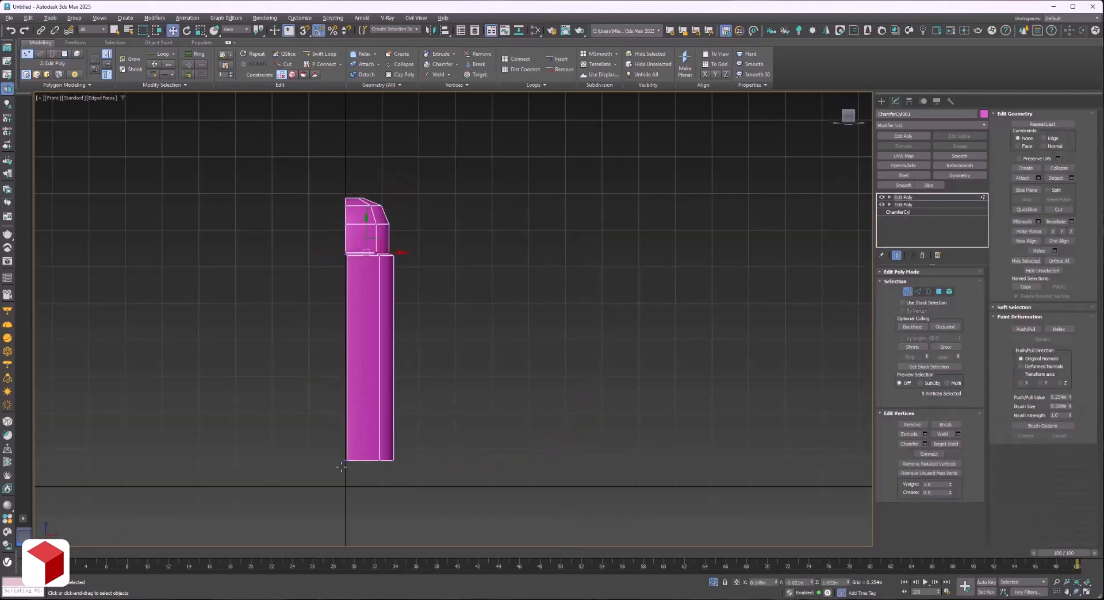
{"action": "left_click_drag", "start_coordinate": [342, 197], "coordinate": [336, 168]}
{"action": "key", "text": "F3"}
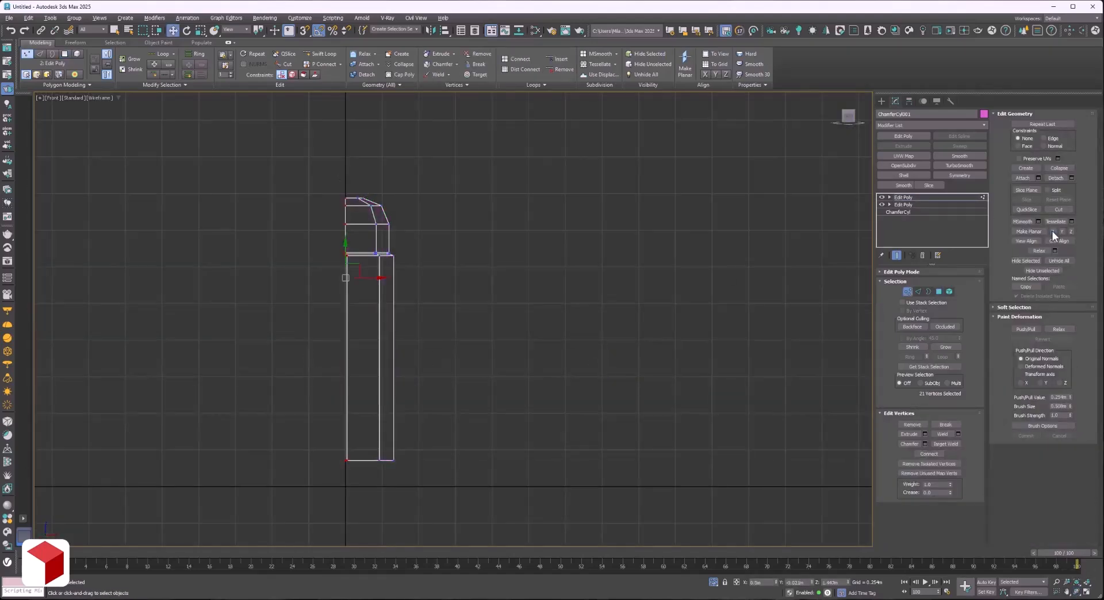
{"action": "left_click", "coordinate": [1053, 232]}
Raise the groove's vertices slightly above the ledge in the front view.
{"action": "scroll", "coordinate": [366, 243], "scroll_direction": "up", "scroll_amount": 10}
{"action": "scroll", "coordinate": [686, 260], "scroll_direction": "down", "scroll_amount": 3}
{"action": "key", "text": "1"}
{"action": "key", "text": "1"}
{"action": "left_click_drag", "start_coordinate": [719, 232], "coordinate": [211, 279]}
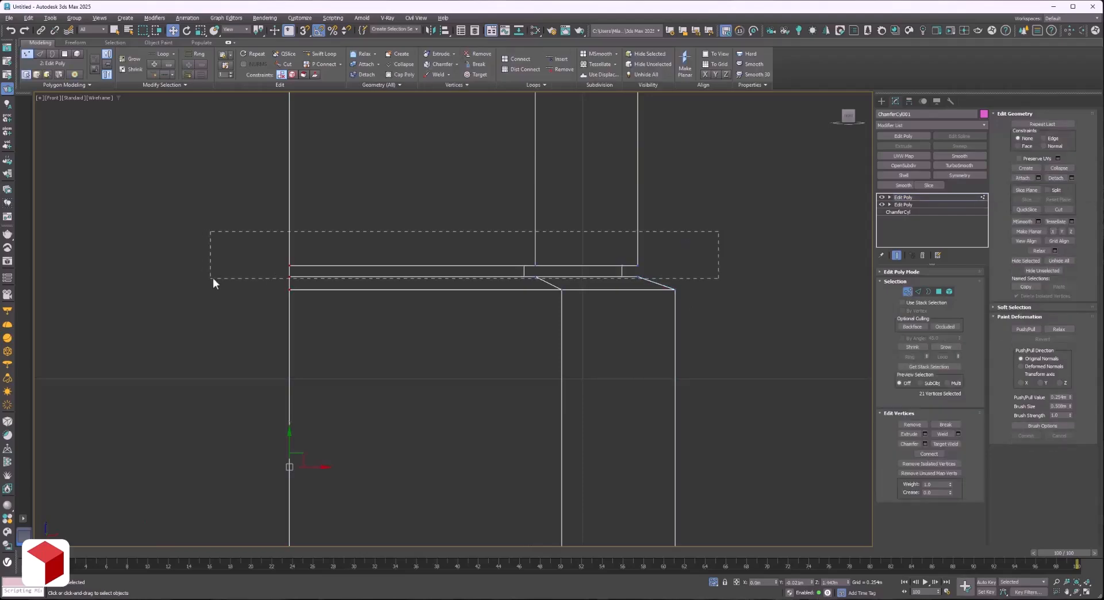
{"action": "middle_click_drag", "start_coordinate": [505, 251], "coordinate": [508, 249], "text": "alt"}
Insert supporting edge loops beside the ledge's outer rim and along its inner edge.
{"action": "key", "text": "alt+1"}
{"action": "scroll", "coordinate": [608, 378], "scroll_direction": "up", "scroll_amount": 6}
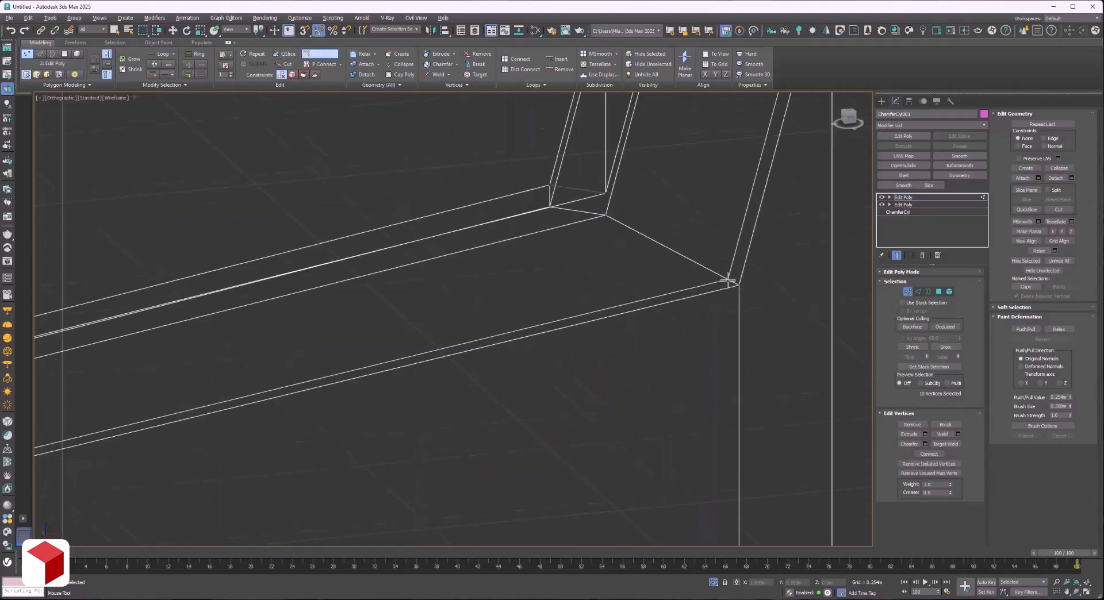
{"action": "left_click", "coordinate": [728, 281]}
{"action": "left_click", "coordinate": [738, 303]}
{"action": "scroll", "coordinate": [604, 225], "scroll_direction": "up", "scroll_amount": 3}
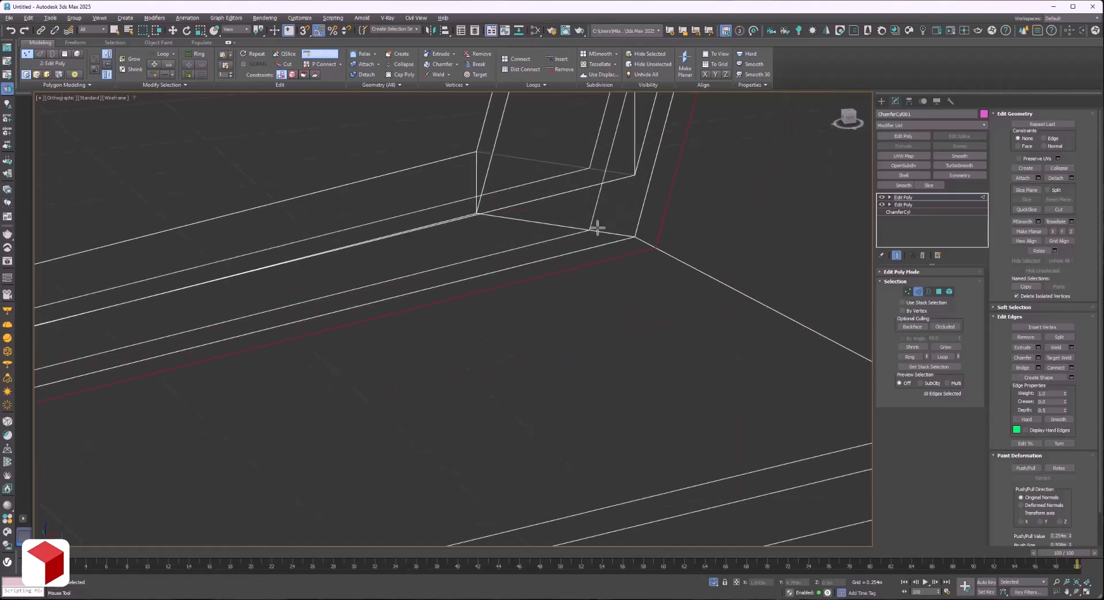
{"action": "left_click", "coordinate": [608, 232]}
{"action": "left_click", "coordinate": [608, 232]}
Insert supporting edge loops inside the groove and on the cylinder wall just above it.
{"action": "scroll", "coordinate": [661, 425], "scroll_direction": "down", "scroll_amount": 5}
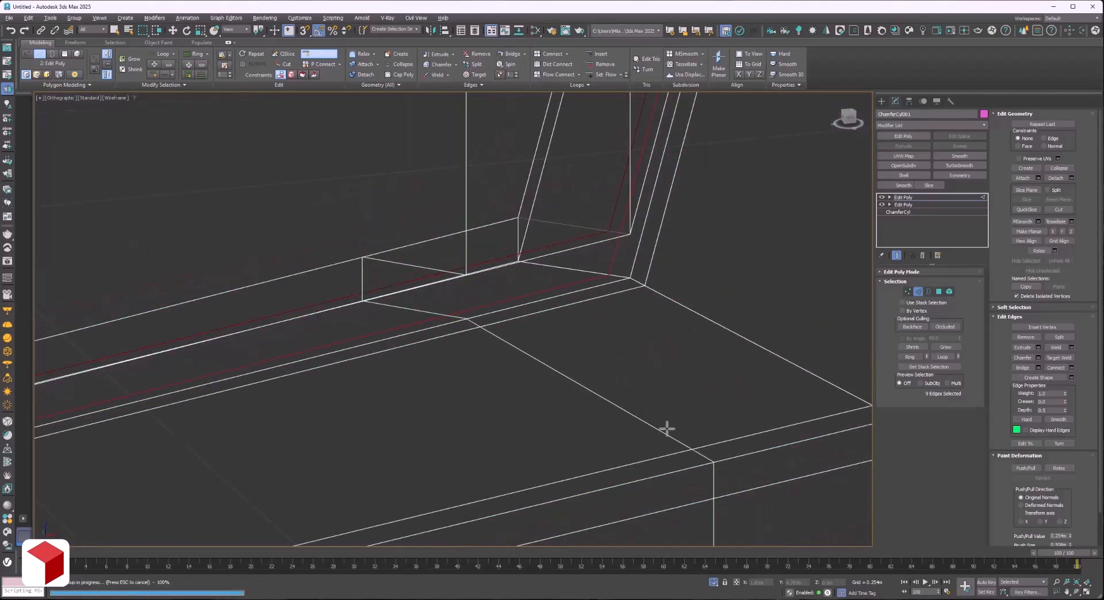
{"action": "scroll", "coordinate": [364, 334], "scroll_direction": "up", "scroll_amount": 5}
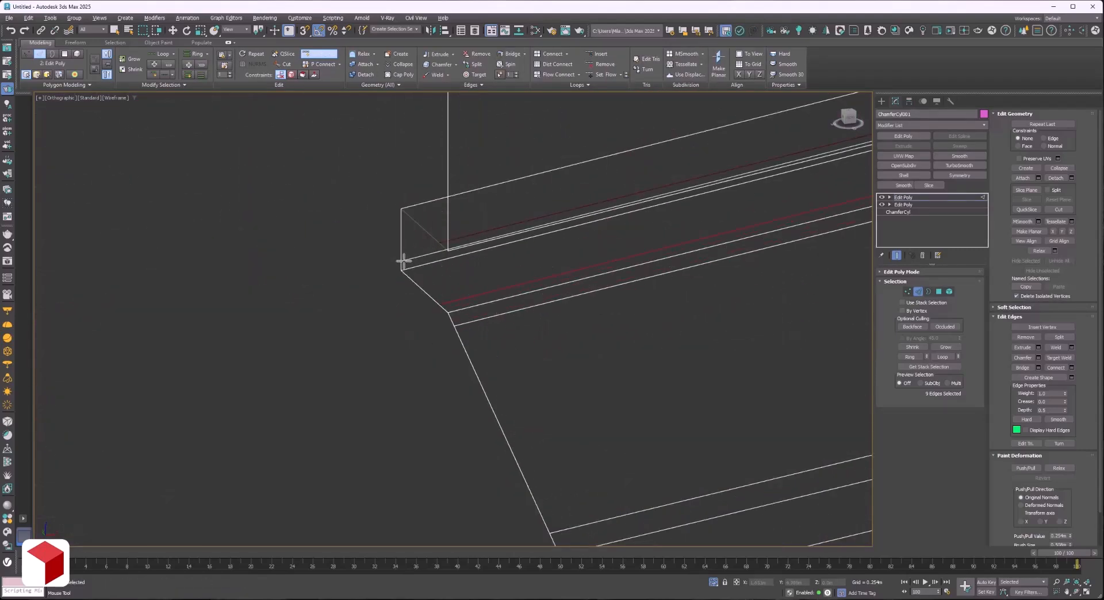
{"action": "left_click", "coordinate": [402, 218]}
{"action": "scroll", "coordinate": [404, 253], "scroll_direction": "down", "scroll_amount": 3}
{"action": "middle_click_drag", "start_coordinate": [433, 262], "coordinate": [493, 320], "text": "alt"}
{"action": "scroll", "coordinate": [439, 262], "scroll_direction": "up", "scroll_amount": 4}
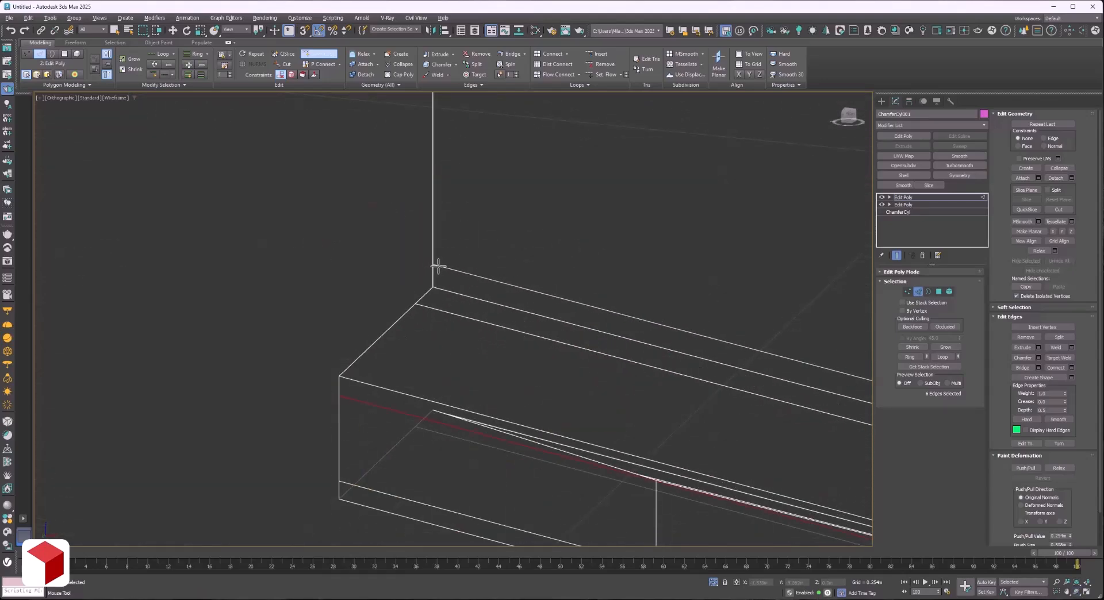
{"action": "scroll", "coordinate": [438, 266], "scroll_direction": "down", "scroll_amount": 3}
{"action": "middle_click_drag", "start_coordinate": [438, 265], "coordinate": [496, 494], "text": "alt"}
Add an OpenSubdiv modifier to the half cylinder and give the object a light grey-violet colour.
{"action": "left_click", "coordinate": [932, 198]}
{"action": "left_click", "coordinate": [904, 165]}
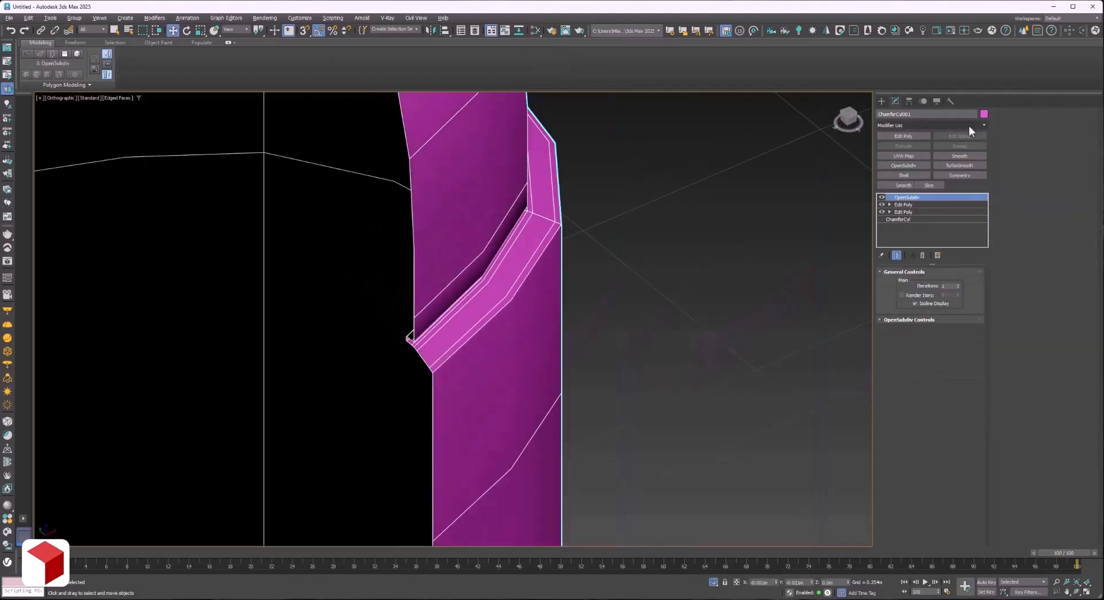
{"action": "left_click", "coordinate": [984, 114]}
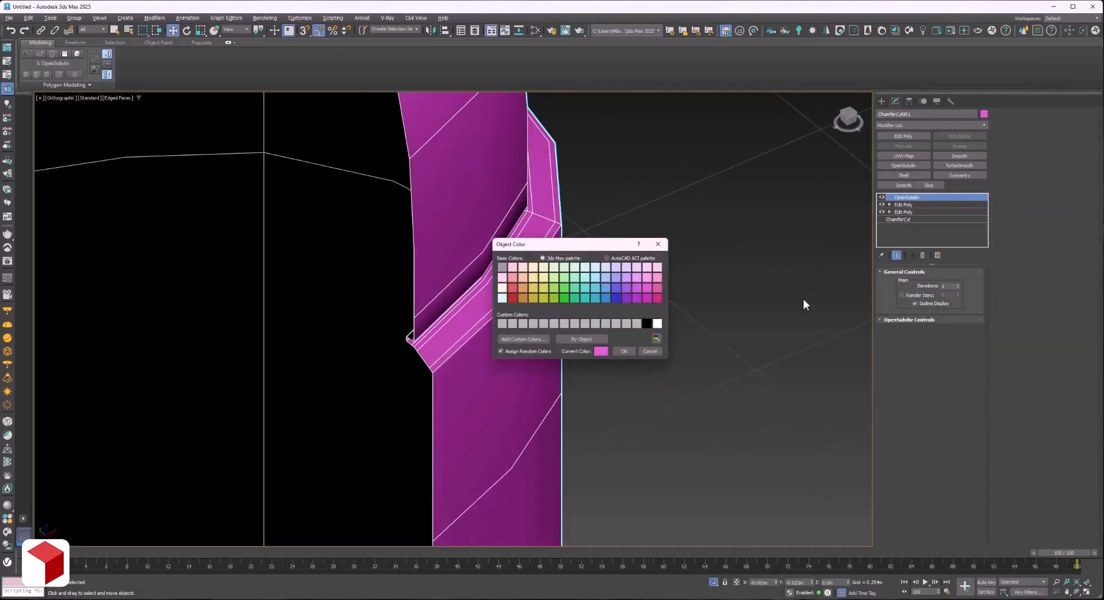
{"action": "left_click", "coordinate": [625, 350]}
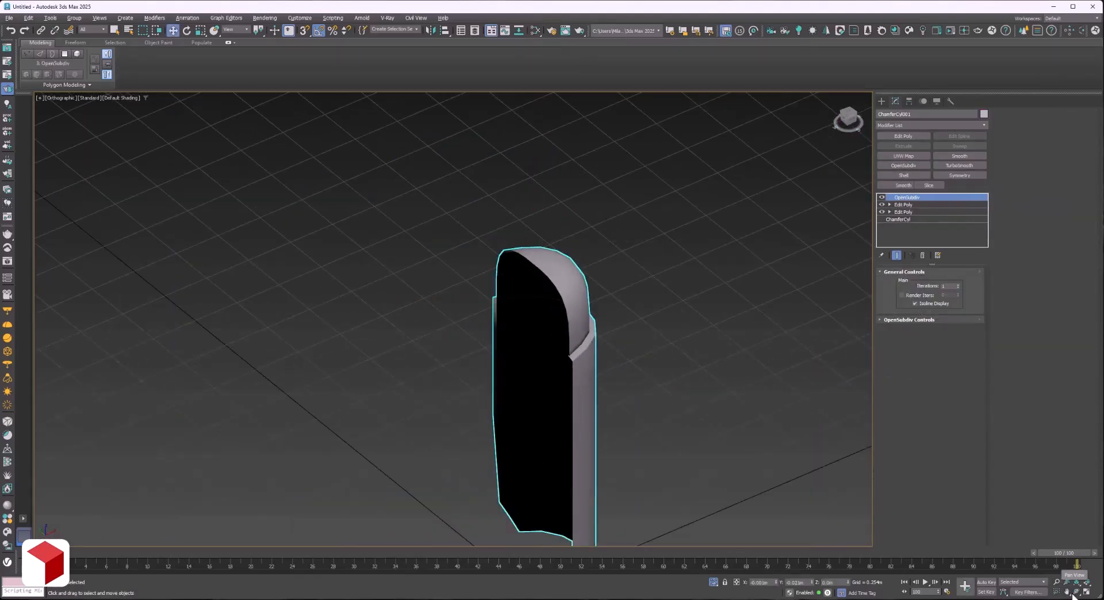
{"action": "left_click", "coordinate": [1076, 592]}
{"action": "scroll", "coordinate": [633, 391], "scroll_direction": "down", "scroll_amount": 2}
{"action": "left_click_drag", "start_coordinate": [501, 385], "coordinate": [656, 345]}
Turn off OpenSubdiv and delete the extrusion's leftover polygons along the cylinder's symmetry plane, selecting them by angle.
{"action": "left_click", "coordinate": [882, 197]}
{"action": "key", "text": "F3"}
{"action": "mouse_move", "coordinate": [414, 397]}
{"action": "left_mouse_down"}
{"action": "mouse_move", "coordinate": [475, 391]}
{"action": "mouse_move", "coordinate": [411, 399]}
{"action": "left_mouse_up"}
{"action": "left_click", "coordinate": [920, 204]}
{"action": "scroll", "coordinate": [551, 289], "scroll_direction": "up", "scroll_amount": 4}
{"action": "right_click", "coordinate": [553, 291]}
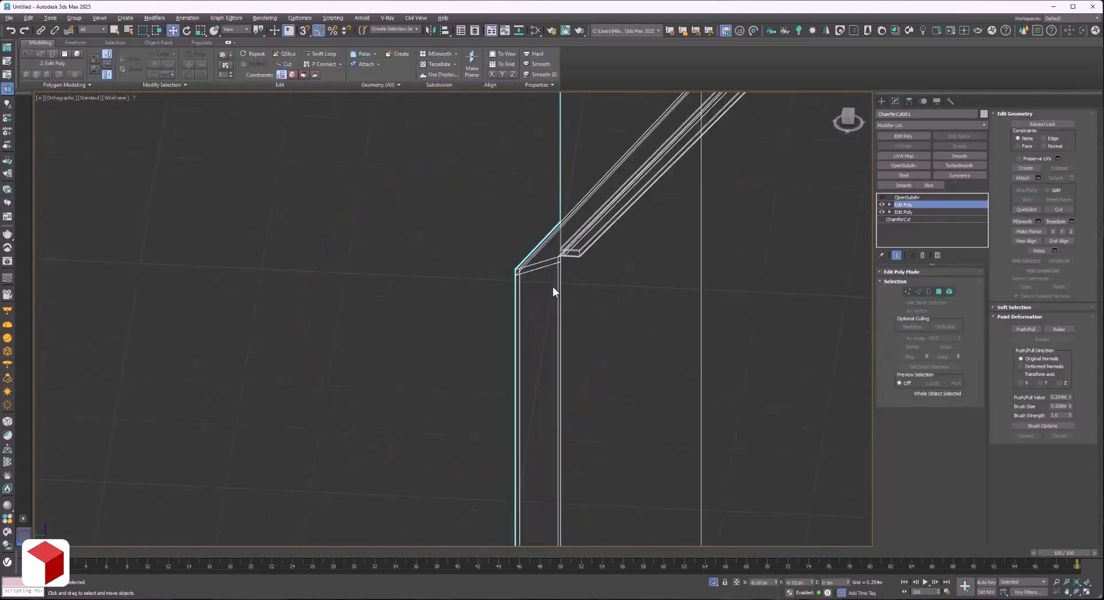
{"action": "scroll", "coordinate": [552, 289], "scroll_direction": "up", "scroll_amount": 2}
{"action": "key", "text": "F3"}
{"action": "key", "text": "F3"}
{"action": "key", "text": "F3"}
{"action": "left_click", "coordinate": [939, 292]}
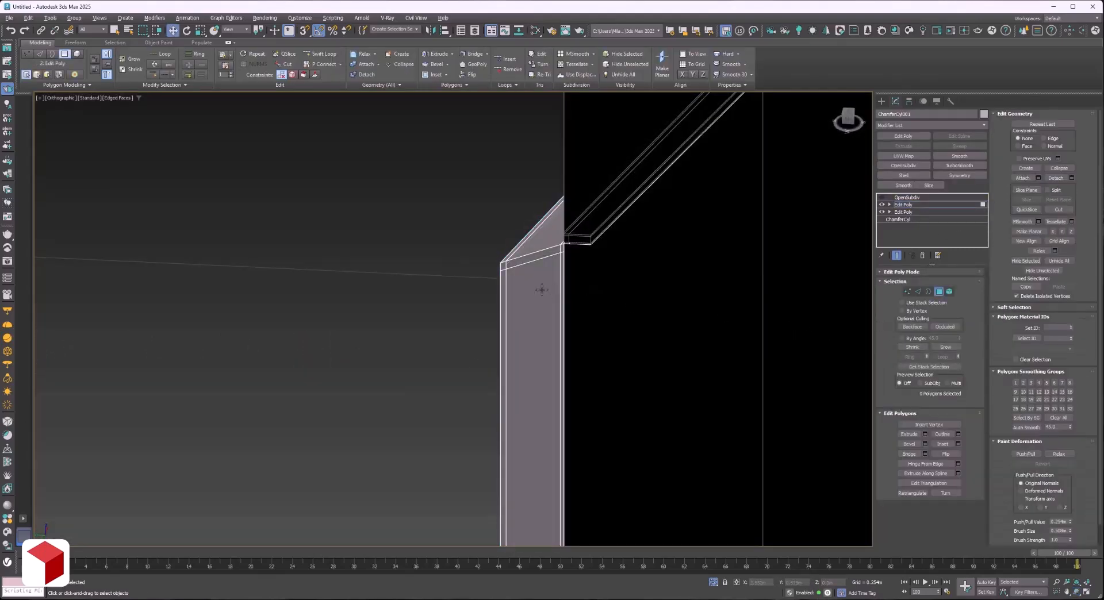
{"action": "left_click", "coordinate": [913, 340]}
{"action": "left_click", "coordinate": [564, 316]}
{"action": "key", "text": "Delete"}
Delete the thin strip of polygons around the half cylinder's bottom opening.
{"action": "scroll", "coordinate": [495, 260], "scroll_direction": "down", "scroll_amount": 6}
{"action": "scroll", "coordinate": [546, 443], "scroll_direction": "up", "scroll_amount": 5}
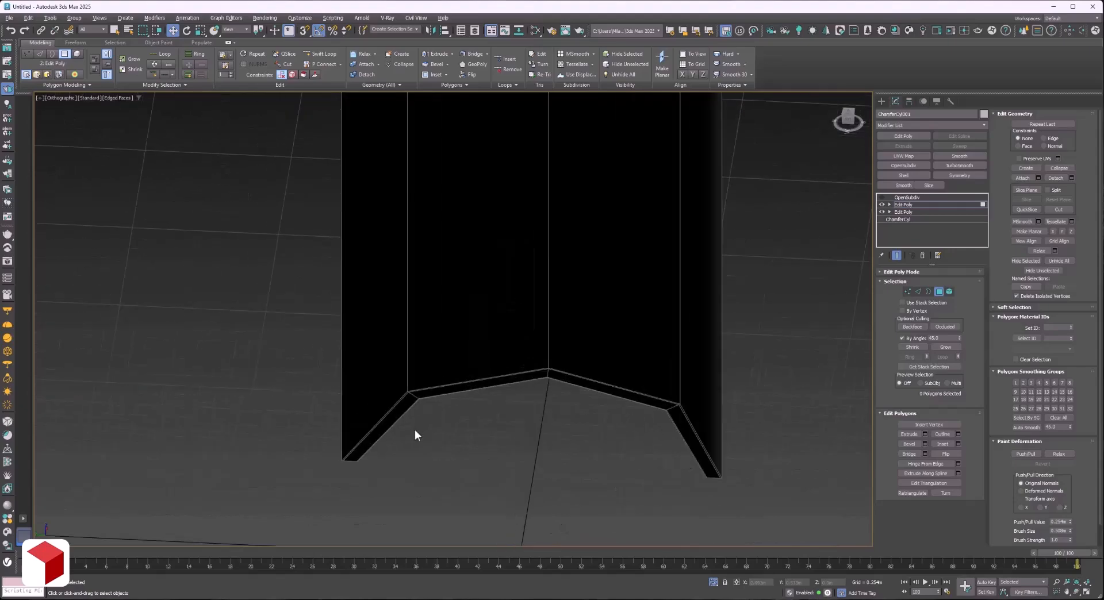
{"action": "scroll", "coordinate": [415, 435], "scroll_direction": "up", "scroll_amount": 2}
{"action": "left_click", "coordinate": [395, 411]}
{"action": "key", "text": "Delete"}
Re-enable the half cylinder's OpenSubdiv with 2 iterations and check the smoothed shape without edges displayed.
{"action": "left_click", "coordinate": [916, 197]}
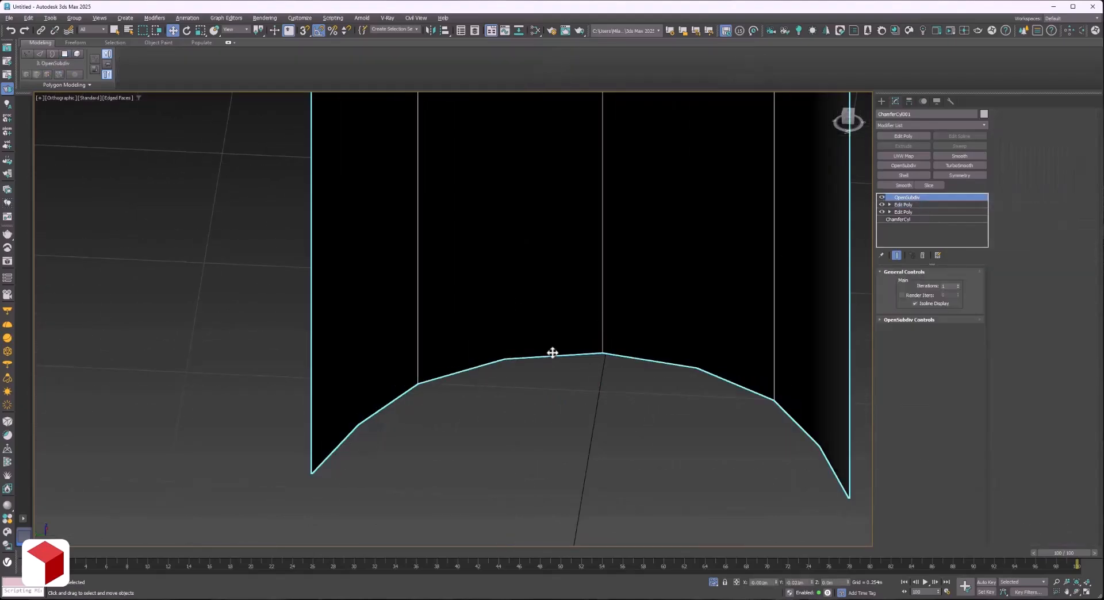
{"action": "scroll", "coordinate": [553, 353], "scroll_direction": "down", "scroll_amount": 7}
{"action": "key", "text": "F4"}
{"action": "left_click", "coordinate": [1077, 593]}
{"action": "mouse_move", "coordinate": [508, 240]}
{"action": "left_mouse_down"}
{"action": "mouse_move", "coordinate": [425, 243]}
{"action": "mouse_move", "coordinate": [451, 244]}
{"action": "mouse_move", "coordinate": [460, 270]}
{"action": "left_mouse_up"}
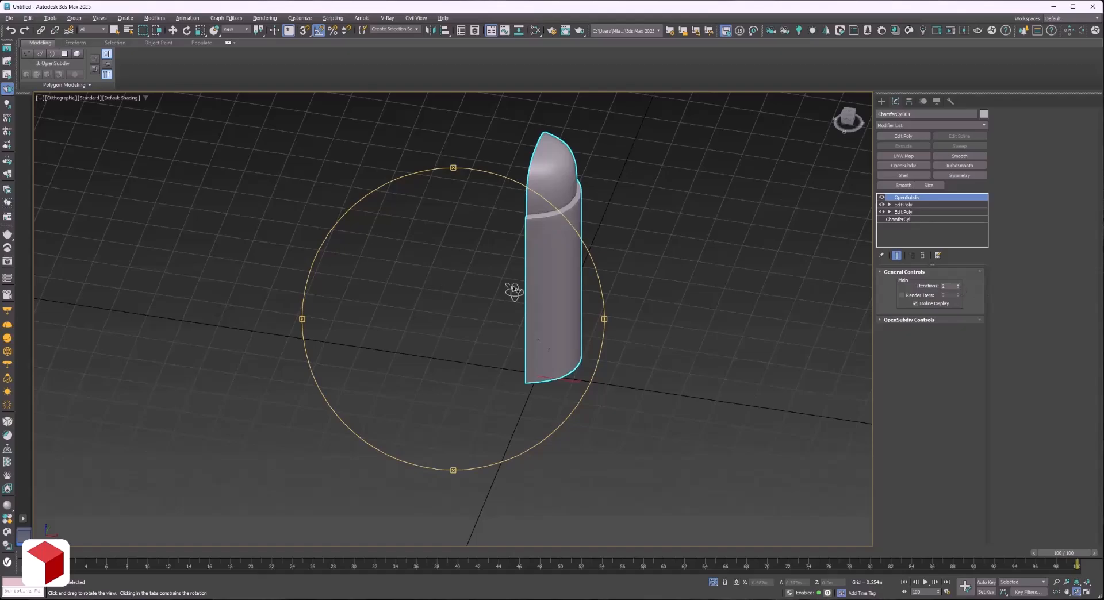
{"action": "mouse_move", "coordinate": [513, 291]}
{"action": "left_mouse_down"}
{"action": "mouse_move", "coordinate": [506, 264]}
{"action": "mouse_move", "coordinate": [485, 257]}
{"action": "mouse_move", "coordinate": [500, 267]}
{"action": "mouse_move", "coordinate": [459, 270]}
{"action": "mouse_move", "coordinate": [485, 264]}
{"action": "mouse_move", "coordinate": [498, 277]}
{"action": "left_mouse_up"}
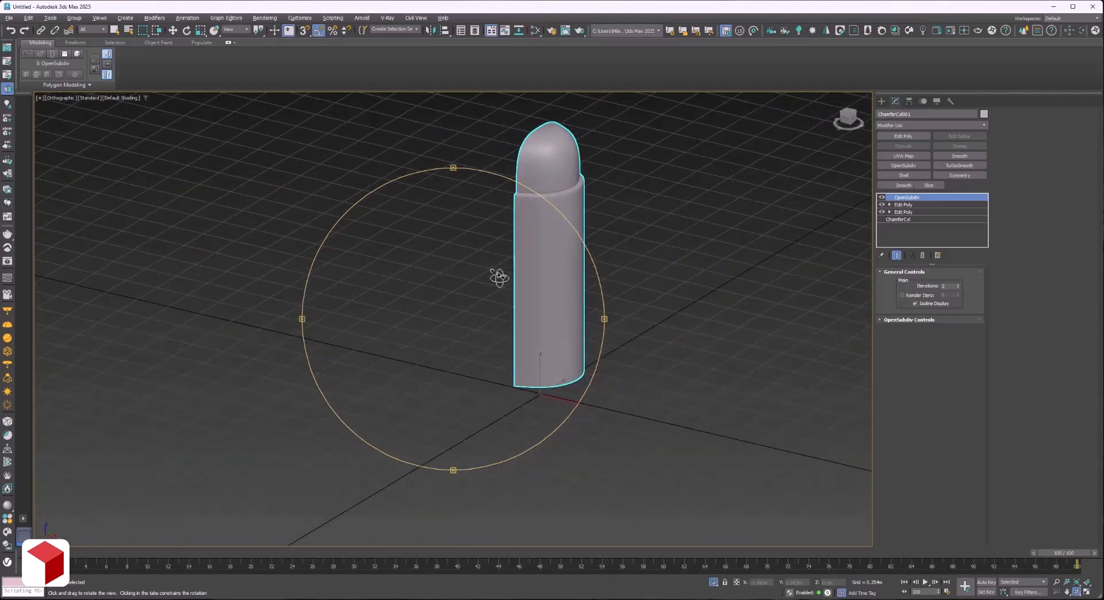
End the isolation of the half cylinder and remove the reference mesh from view.
{"action": "left_click", "coordinate": [715, 586]}
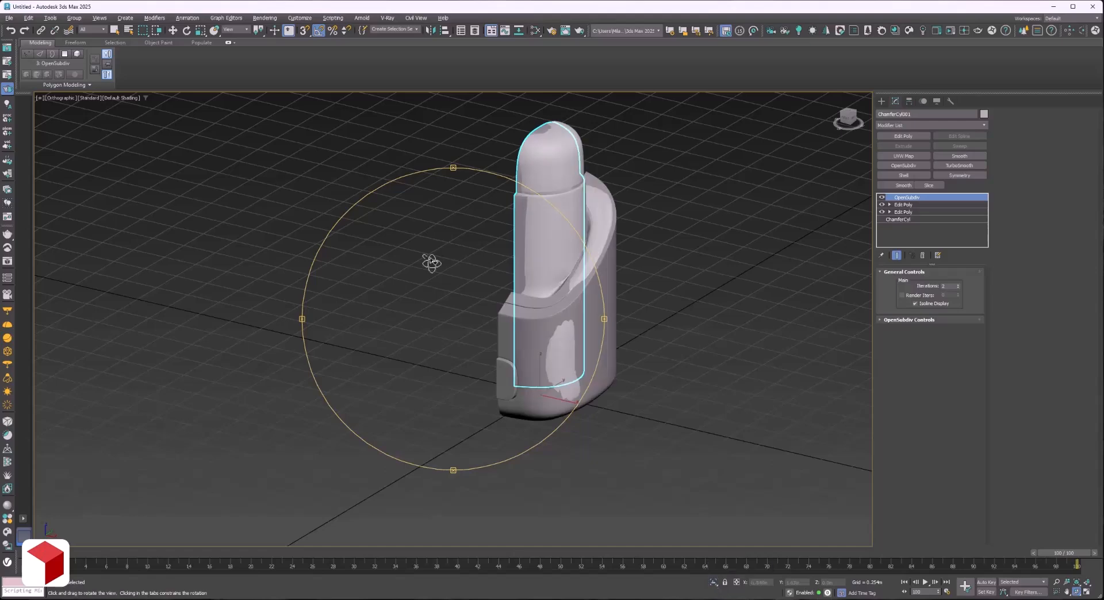
{"action": "right_click", "coordinate": [549, 323]}
{"action": "left_click", "coordinate": [548, 323], "text": "ctrl"}
{"action": "left_click", "coordinate": [674, 340]}
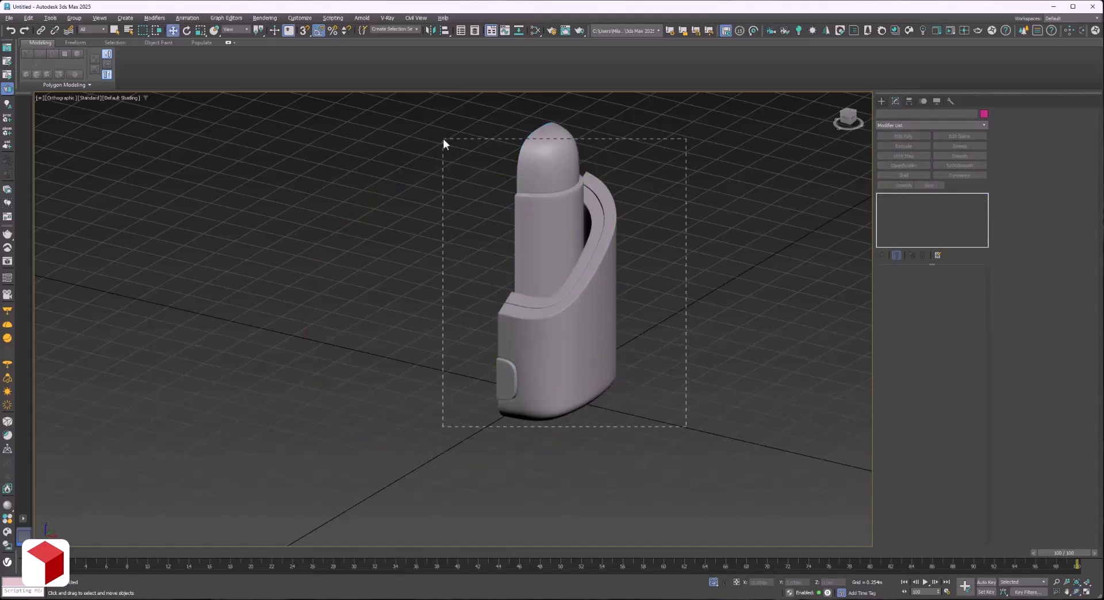
Mirror all half parts across X with a shared Symmetry modifier, placing its mirror plane on the model's centre line.
{"action": "left_click_drag", "start_coordinate": [444, 139], "coordinate": [444, 139]}
{"action": "key", "text": "f"}
{"action": "key", "text": "F3"}
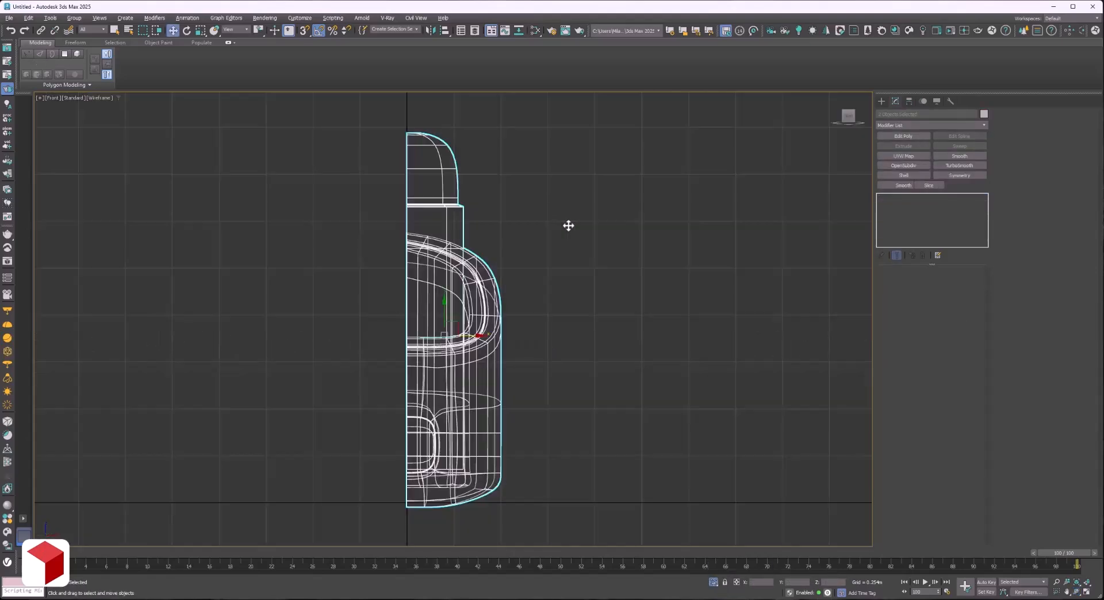
{"action": "left_click", "coordinate": [960, 175]}
{"action": "left_click_drag", "start_coordinate": [495, 344], "coordinate": [439, 313]}
{"action": "scroll", "coordinate": [407, 340], "scroll_direction": "up", "scroll_amount": 7}
{"action": "key", "text": "1"}
{"action": "key", "text": "F3"}
{"action": "scroll", "coordinate": [439, 313], "scroll_direction": "down", "scroll_amount": 8}
{"action": "middle_click_drag", "start_coordinate": [476, 444], "coordinate": [491, 338]}
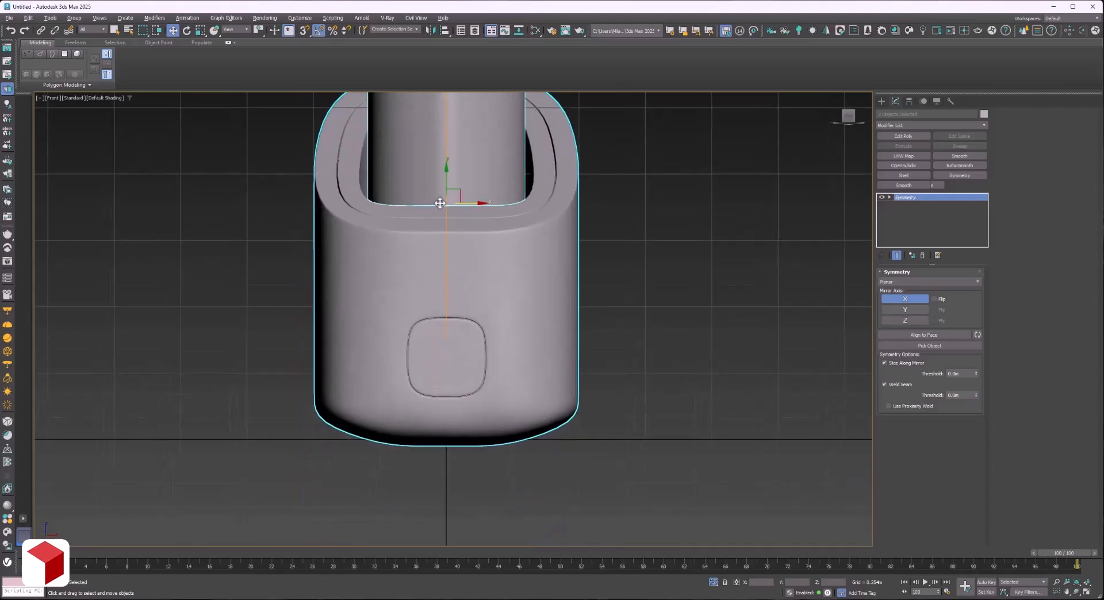
{"action": "middle_click_drag", "start_coordinate": [441, 202], "coordinate": [445, 455]}
{"action": "left_click", "coordinate": [1077, 593]}
{"action": "left_click_drag", "start_coordinate": [654, 387], "coordinate": [419, 357]}
Open the vertices of the body's Edit Poly modifier directly below OpenSubdiv for editing in the top view.
{"action": "right_click", "coordinate": [598, 259]}
{"action": "left_click", "coordinate": [533, 177]}
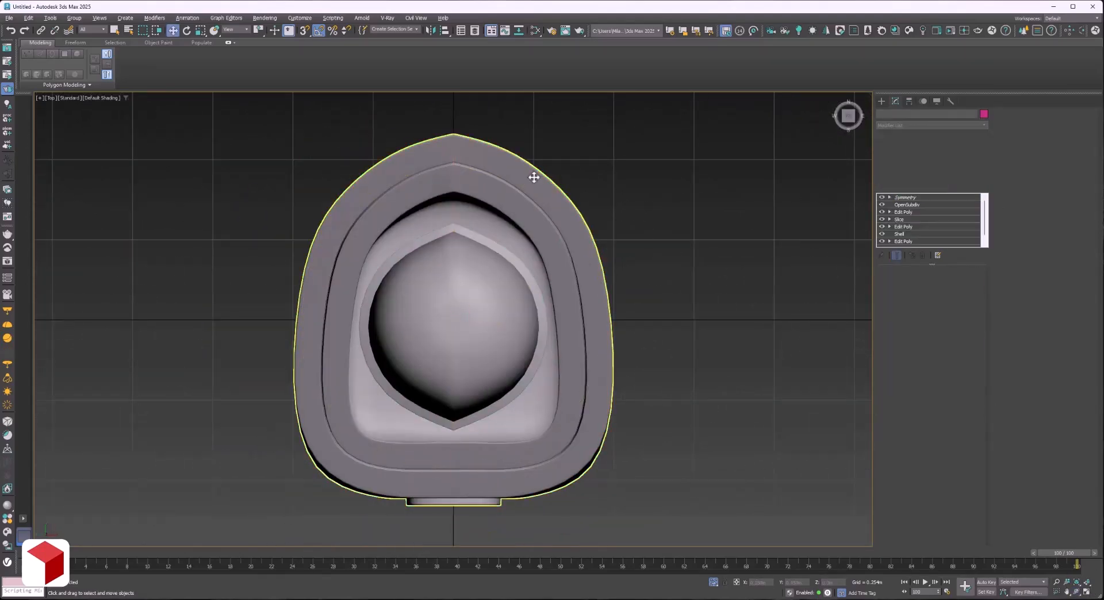
{"action": "left_click", "coordinate": [883, 204]}
{"action": "left_click", "coordinate": [882, 204]}
{"action": "left_click", "coordinate": [904, 213]}
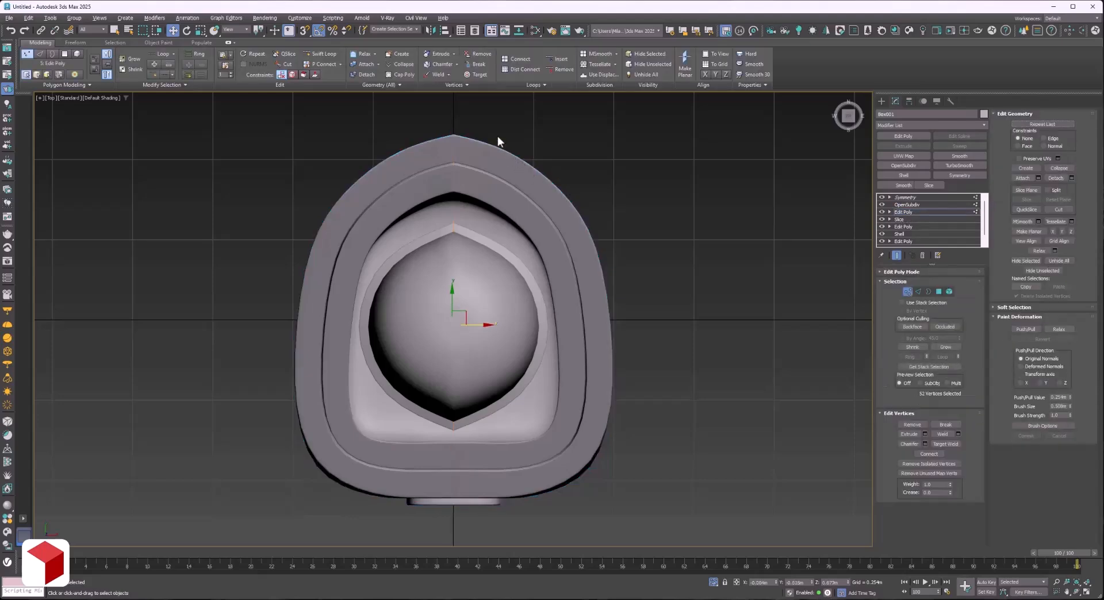
Try to move the vertices at the body's pointed rear centre line inward, and undo the move.
{"action": "left_click_drag", "start_coordinate": [448, 210], "coordinate": [447, 211]}
{"action": "scroll", "coordinate": [450, 133], "scroll_direction": "up", "scroll_amount": 4}
{"action": "left_click_drag", "start_coordinate": [454, 165], "coordinate": [454, 174]}
{"action": "key", "text": "ctrl+z"}
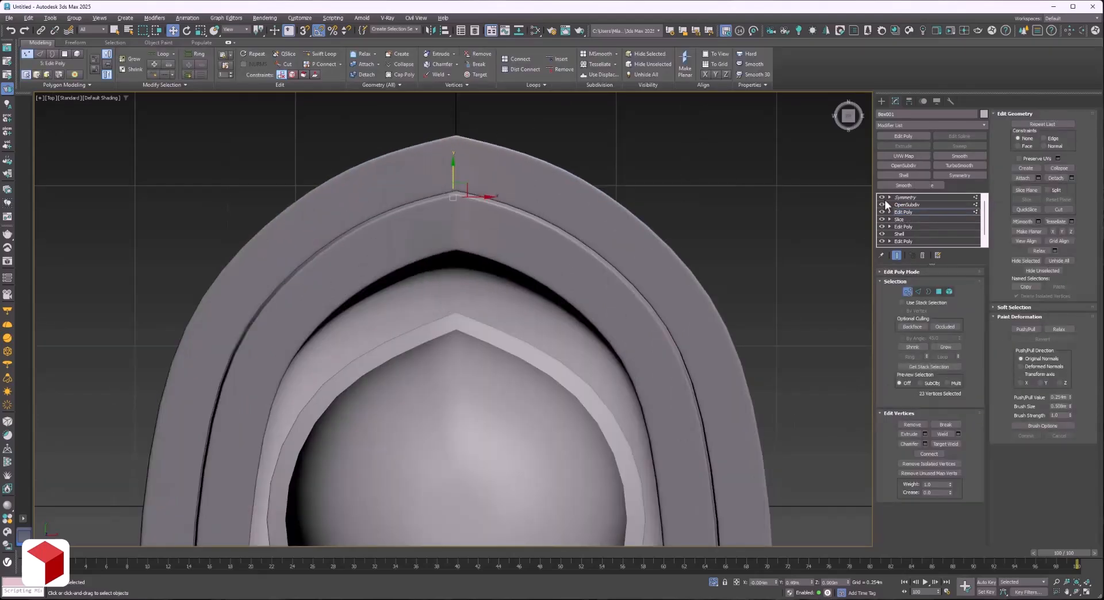
Try to reposition the body's vertex column beside the rear centre line, checking it with OpenSubdiv and Symmetry enabled.
{"action": "left_click", "coordinate": [882, 197]}
{"action": "key", "text": "F3"}
{"action": "left_click", "coordinate": [882, 204]}
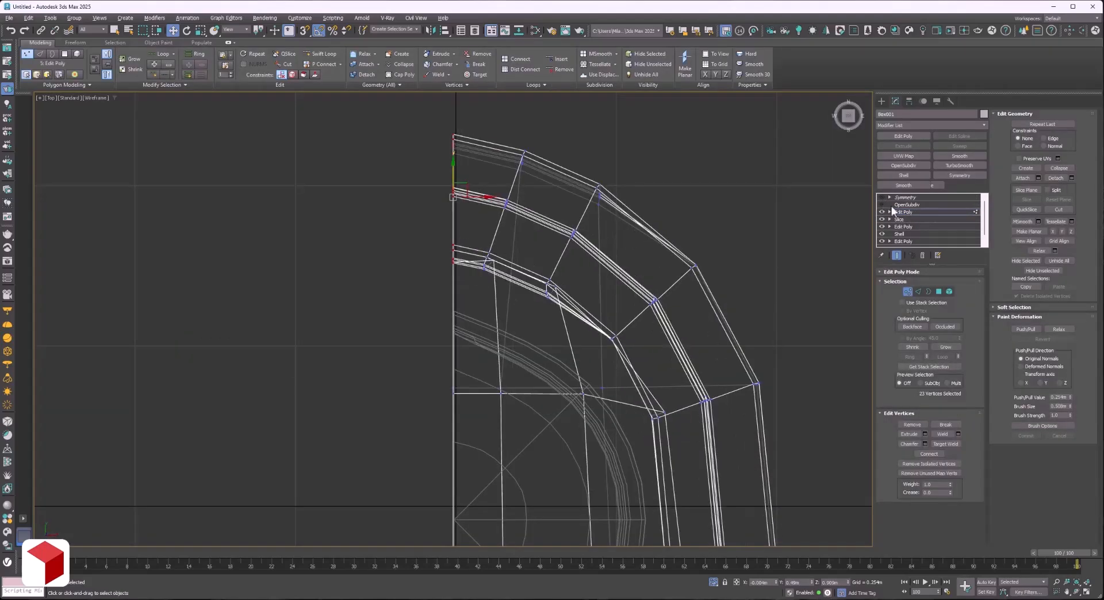
{"action": "scroll", "coordinate": [461, 225], "scroll_direction": "up", "scroll_amount": 3}
{"action": "scroll", "coordinate": [484, 281], "scroll_direction": "up", "scroll_amount": 4}
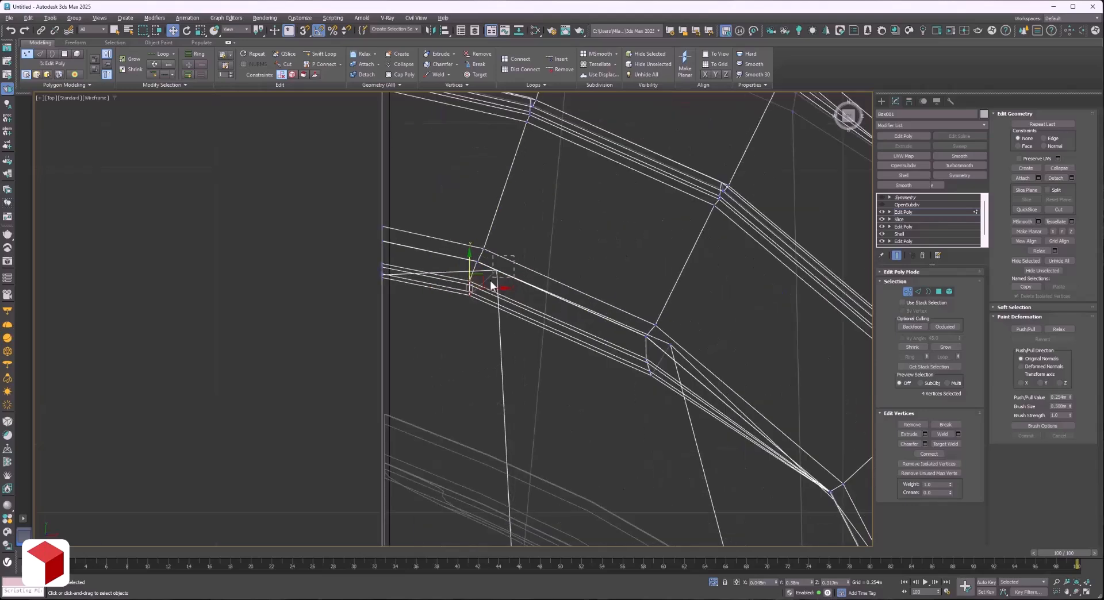
{"action": "left_click", "coordinate": [496, 274]}
{"action": "scroll", "coordinate": [494, 301], "scroll_direction": "down", "scroll_amount": 6}
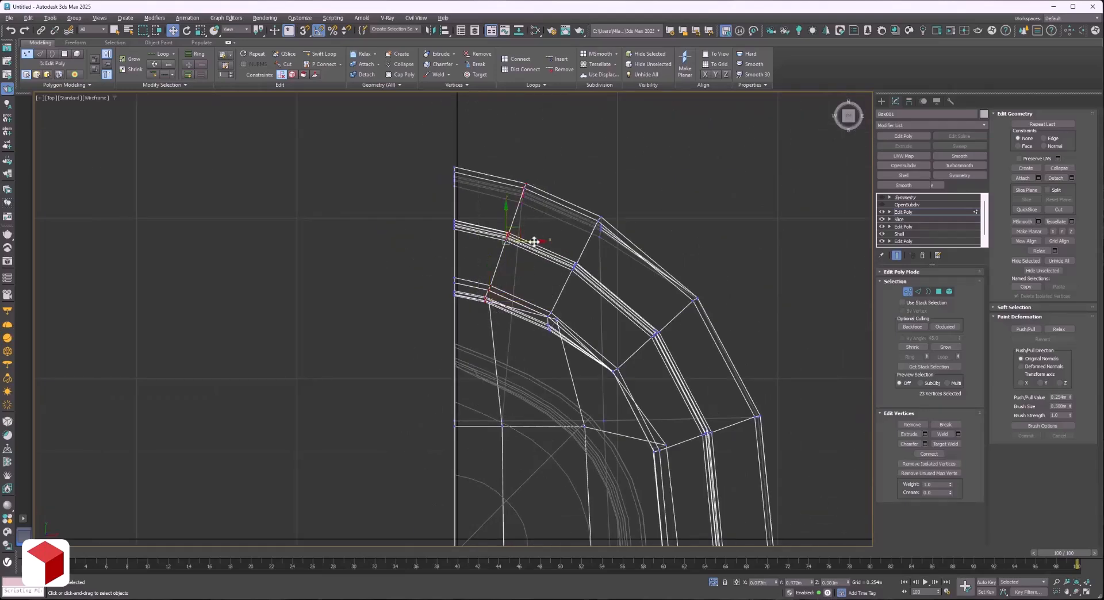
{"action": "left_click", "coordinate": [883, 205]}
{"action": "key", "text": "F3"}
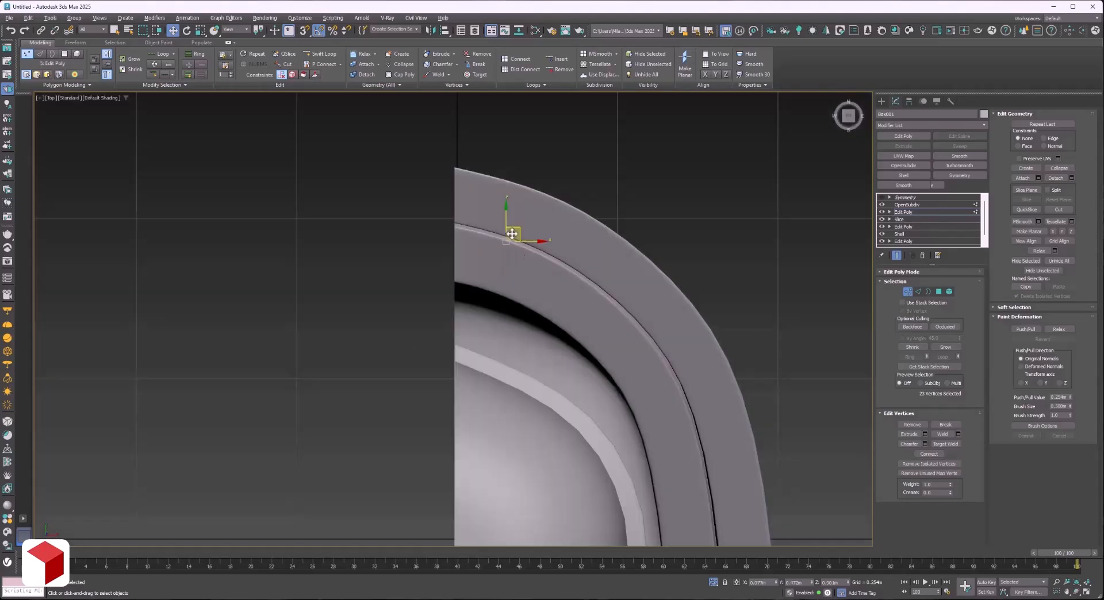
{"action": "left_click_drag", "start_coordinate": [512, 234], "coordinate": [520, 220]}
{"action": "left_click", "coordinate": [882, 197]}
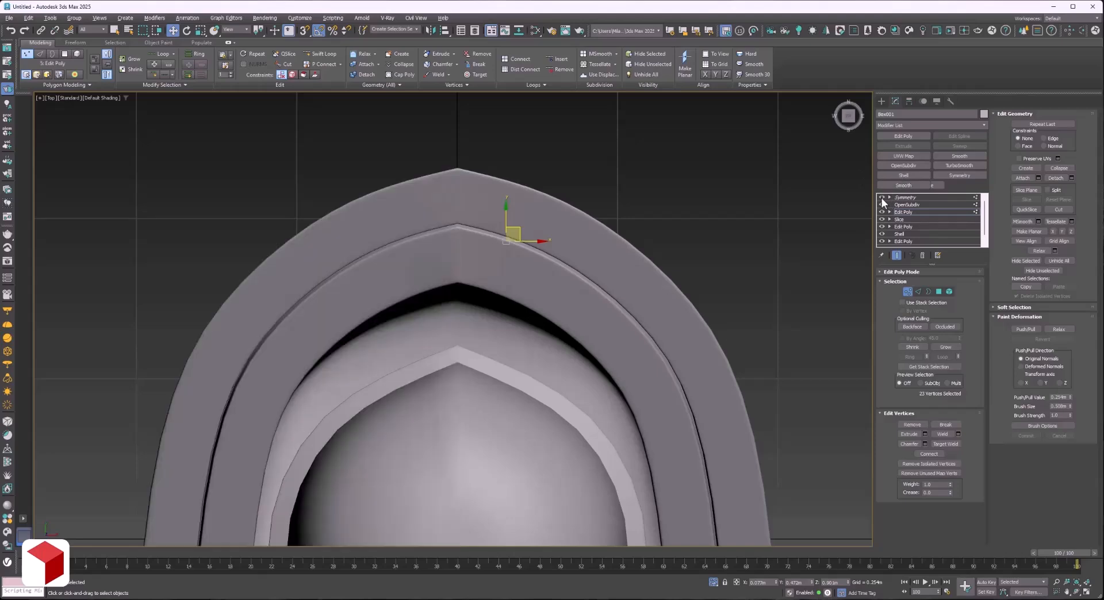
Try moving the rear centre-line vertices of the body to round off the point, and undo the vertex moves.
{"action": "scroll", "coordinate": [516, 231], "scroll_direction": "up", "scroll_amount": 4}
{"action": "key", "text": "F3"}
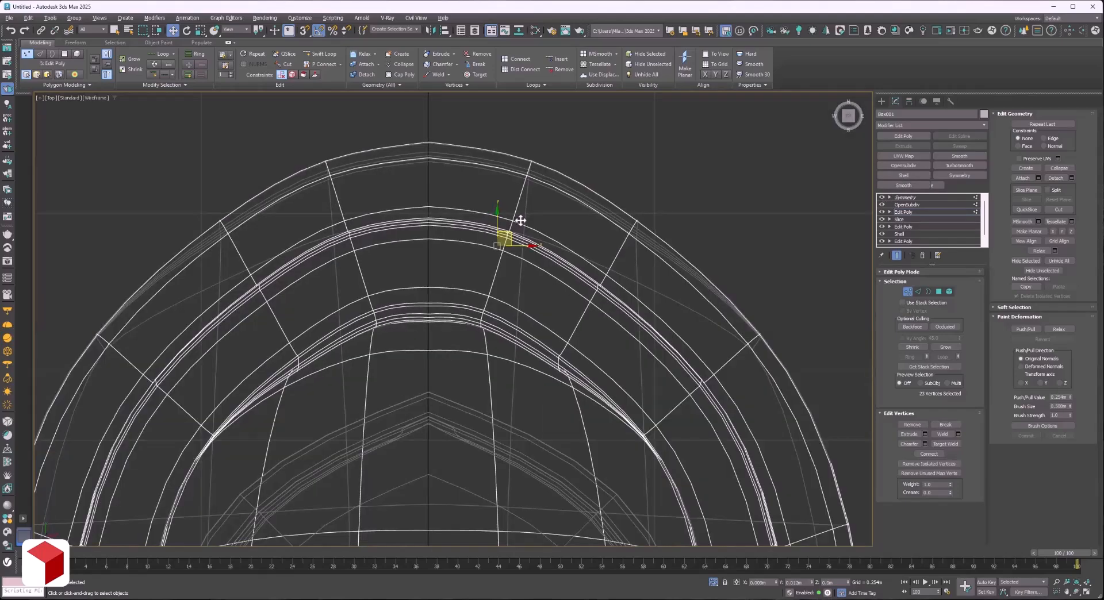
{"action": "left_click_drag", "start_coordinate": [426, 290], "coordinate": [425, 285]}
{"action": "key", "text": "F3"}
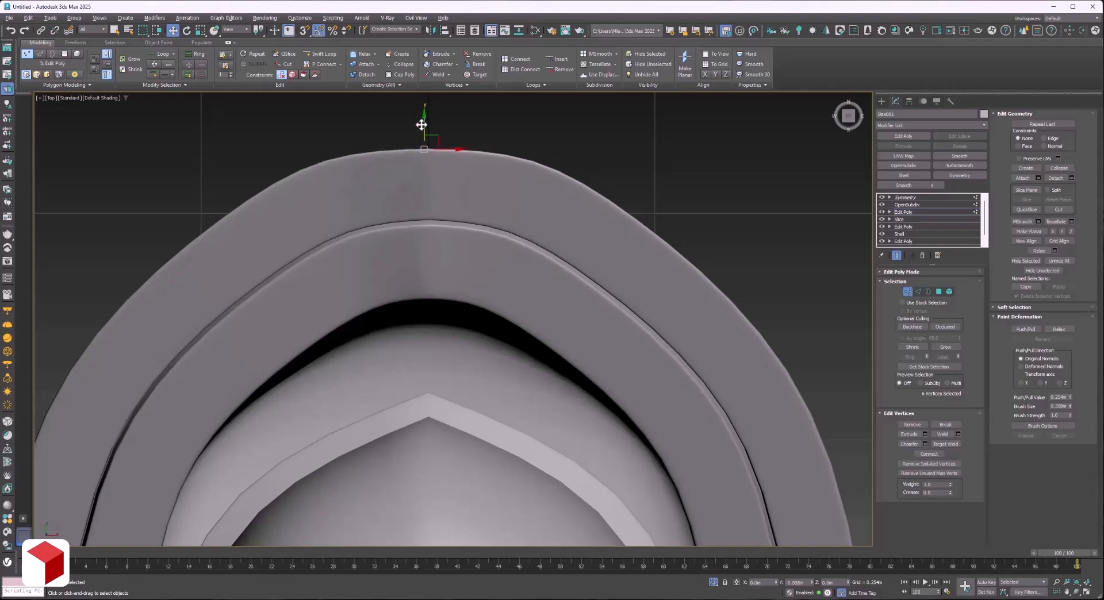
{"action": "scroll", "coordinate": [454, 254], "scroll_direction": "down", "scroll_amount": 2}
{"action": "scroll", "coordinate": [470, 302], "scroll_direction": "down", "scroll_amount": 2}
{"action": "middle_click_drag", "start_coordinate": [467, 351], "coordinate": [467, 314]}
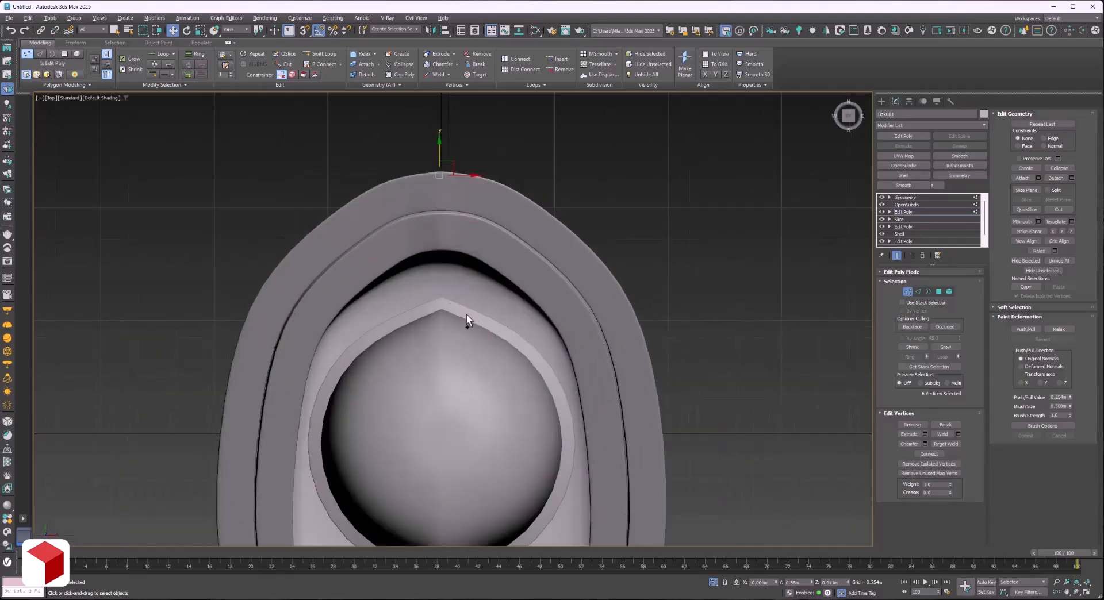
{"action": "key", "text": "ctrl+z"}
{"action": "key", "text": "ctrl+z"}
{"action": "key", "text": "ctrl+z"}
{"action": "key", "text": "ctrl+z"}
{"action": "key", "text": "ctrl+z"}
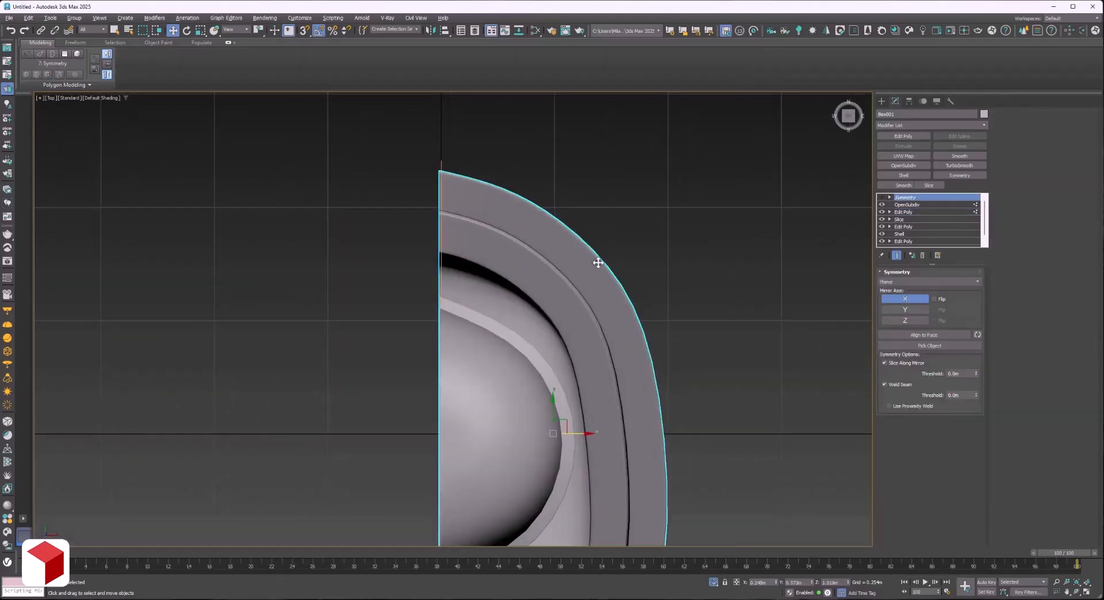
Try shifting the body's Symmetry mirror plane along X, undoing each shift.
{"action": "key", "text": "1"}
{"action": "left_click", "coordinate": [882, 197]}
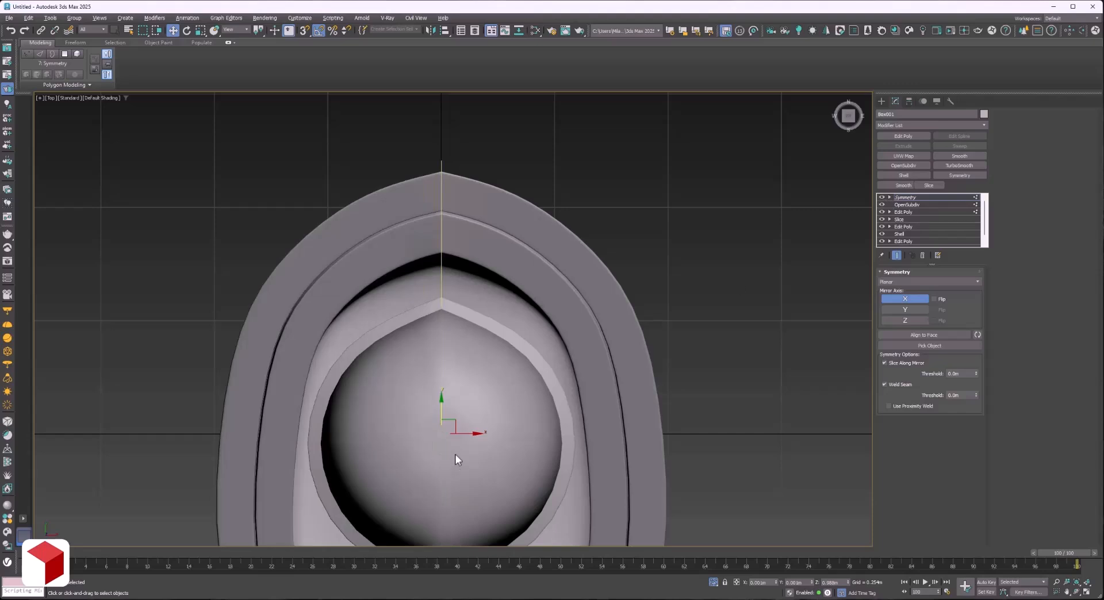
{"action": "mouse_move", "coordinate": [477, 434]}
{"action": "left_mouse_down"}
{"action": "mouse_move", "coordinate": [440, 437]}
{"action": "mouse_move", "coordinate": [480, 435]}
{"action": "left_mouse_up"}
{"action": "key", "text": "ctrl+z"}
{"action": "middle_click_drag", "start_coordinate": [487, 315], "coordinate": [525, 167]}
{"action": "left_click_drag", "start_coordinate": [512, 283], "coordinate": [485, 284]}
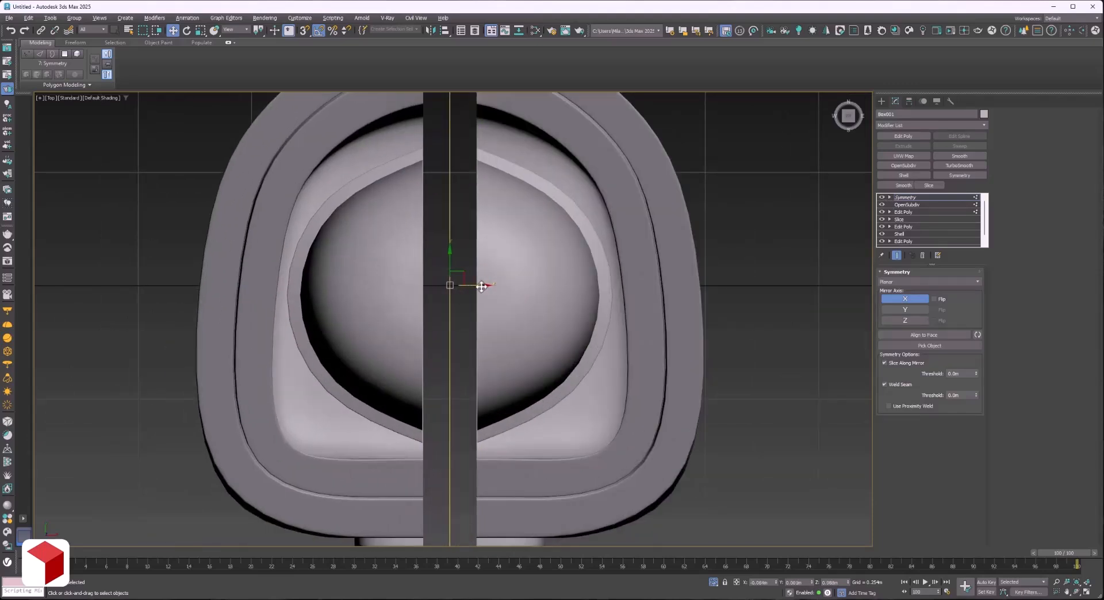
{"action": "key", "text": "ctrl+z"}
{"action": "left_click", "coordinate": [881, 197]}
{"action": "left_click", "coordinate": [881, 197]}
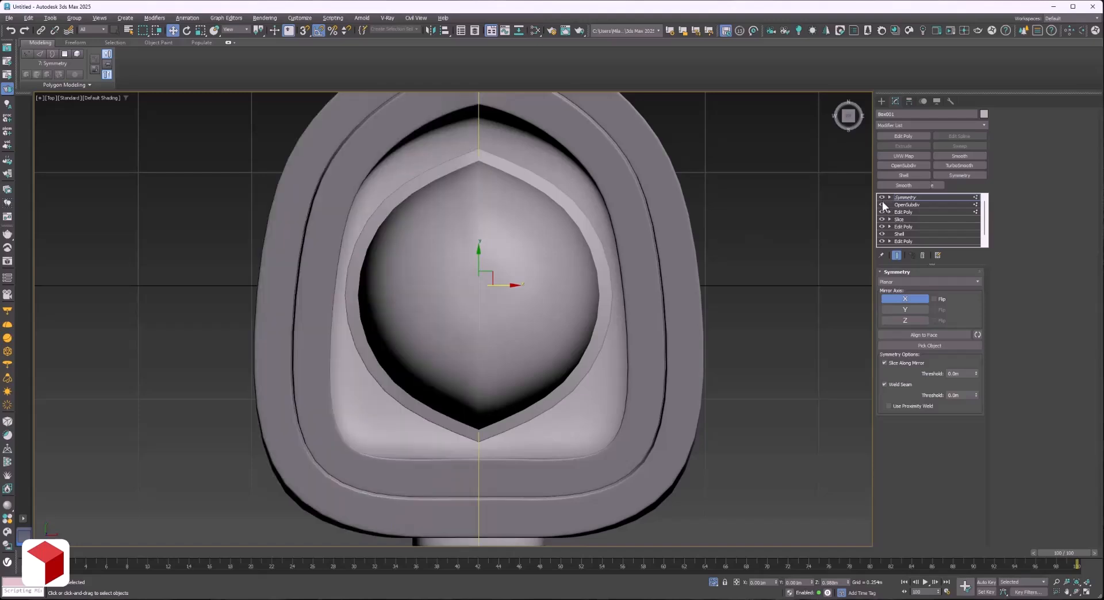
Move the body's Symmetry modifier below OpenSubdiv in the modifier stack.
{"action": "left_click", "coordinate": [882, 197]}
{"action": "left_click", "coordinate": [882, 205]}
{"action": "left_click_drag", "start_coordinate": [922, 198], "coordinate": [913, 208]}
{"action": "left_click", "coordinate": [883, 205]}
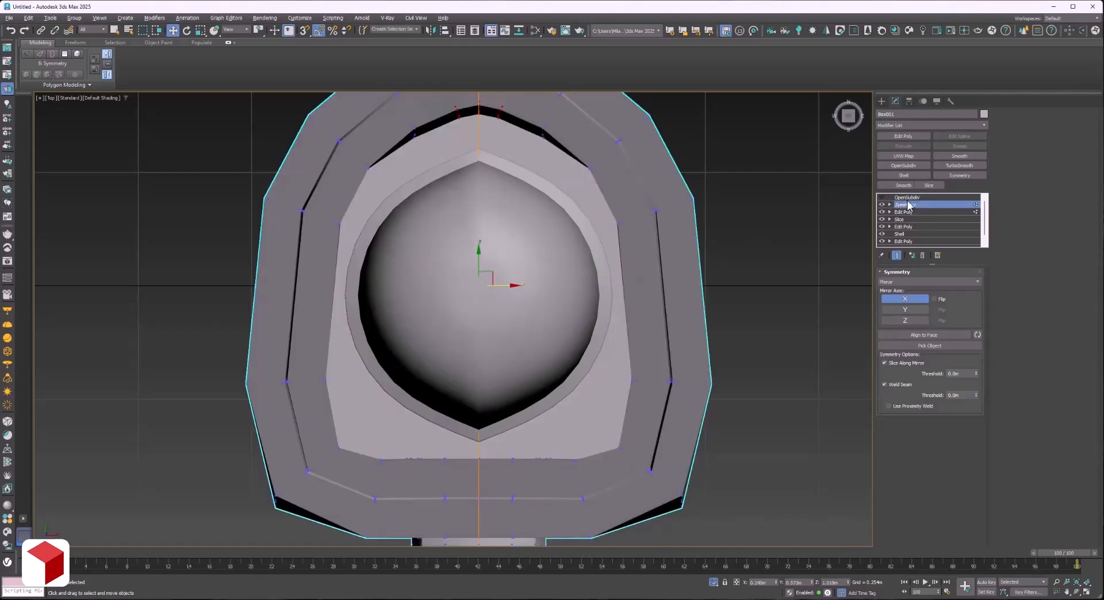
{"action": "left_click", "coordinate": [907, 198]}
{"action": "left_click", "coordinate": [882, 197]}
{"action": "left_click", "coordinate": [882, 198]}
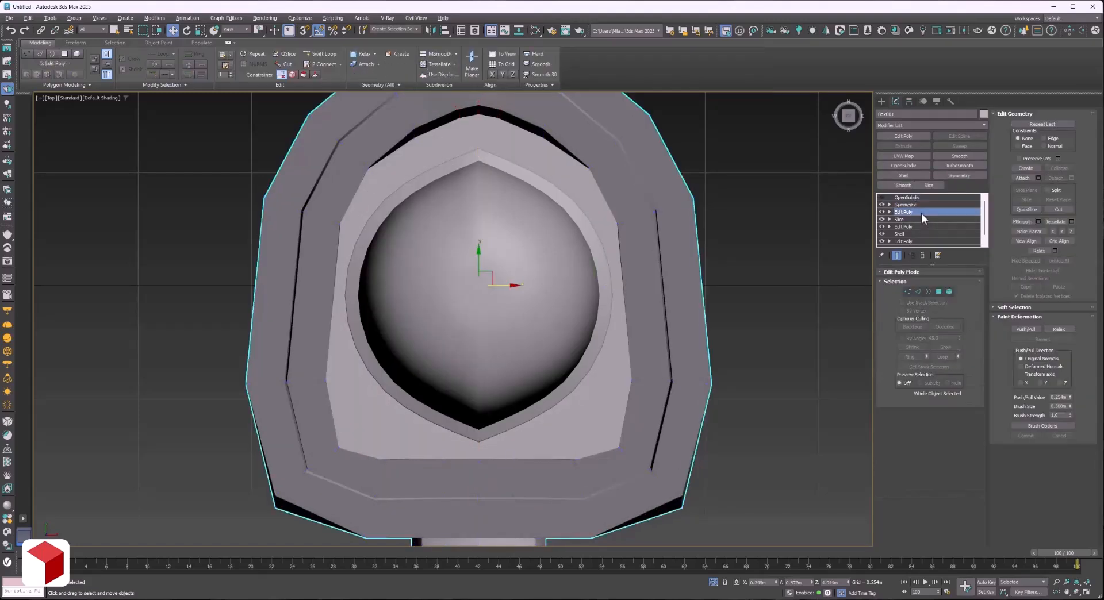
Compare the body with Symmetry disabled and enabled, and switch its OpenSubdiv back on.
{"action": "left_click", "coordinate": [912, 205]}
{"action": "left_click", "coordinate": [882, 205]}
{"action": "left_click", "coordinate": [883, 205]}
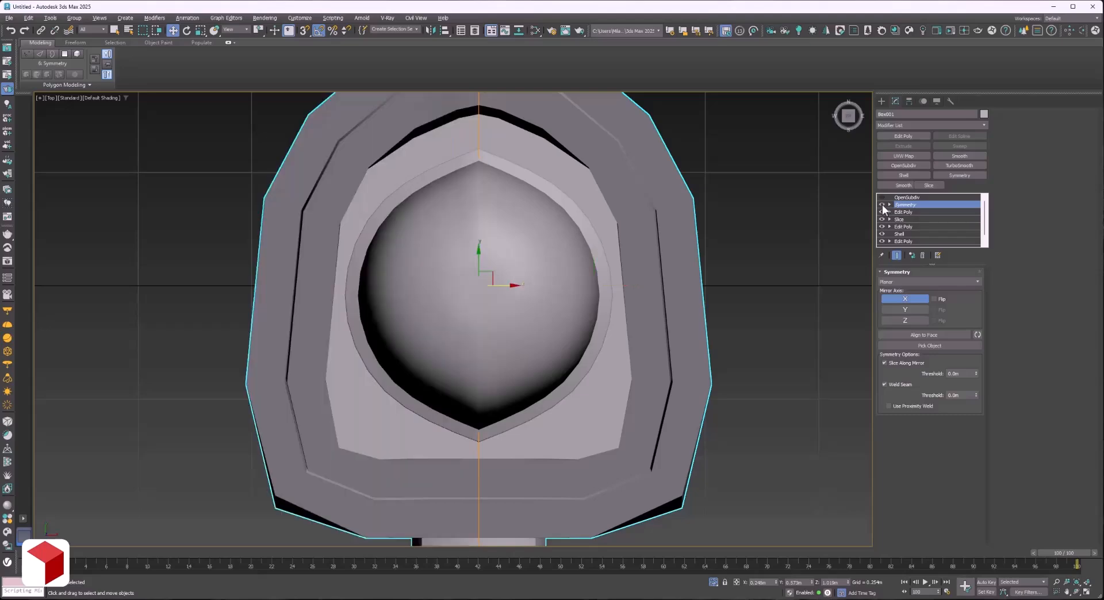
{"action": "left_click", "coordinate": [882, 205]}
{"action": "left_click", "coordinate": [882, 205]}
{"action": "left_click", "coordinate": [881, 197]}
{"action": "left_click", "coordinate": [881, 197]}
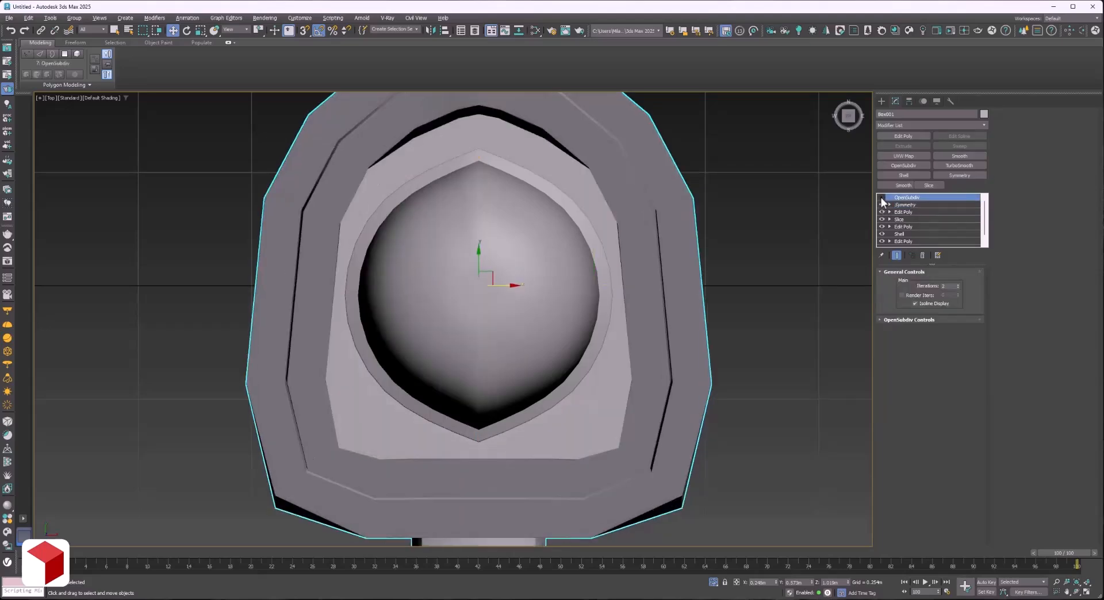
{"action": "left_click", "coordinate": [881, 197]}
Select the domed cylinder and move its Symmetry modifier below OpenSubdiv in the stack.
{"action": "left_click", "coordinate": [1083, 592]}
{"action": "left_click_drag", "start_coordinate": [478, 271], "coordinate": [491, 263]}
{"action": "middle_click_drag", "start_coordinate": [491, 263], "coordinate": [500, 239], "text": "alt"}
{"action": "middle_click_drag", "start_coordinate": [499, 238], "coordinate": [505, 322]}
{"action": "left_click", "coordinate": [505, 212]}
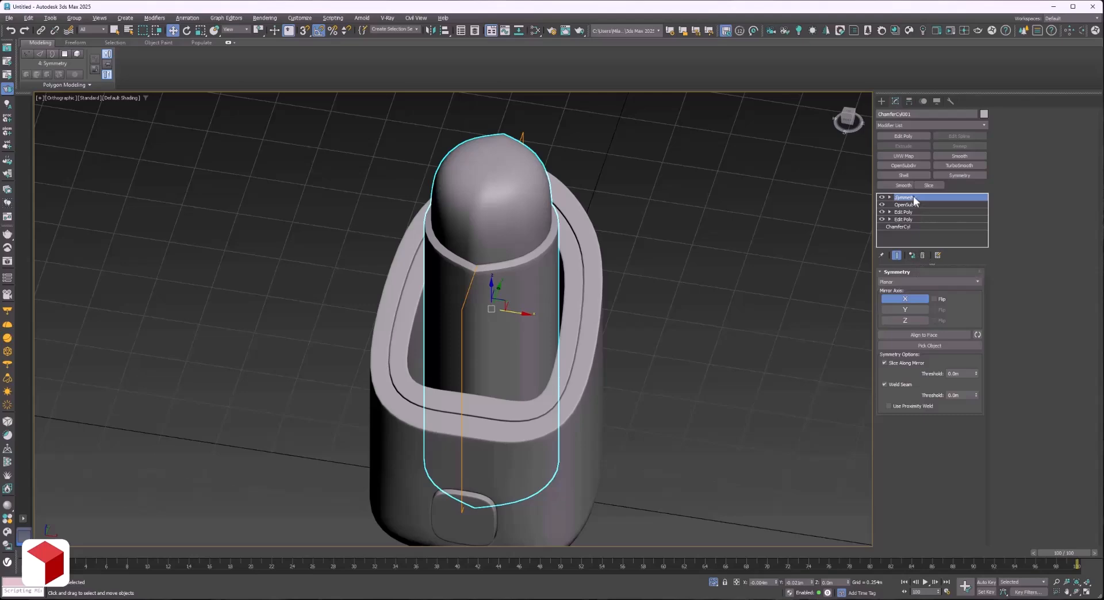
{"action": "left_click_drag", "start_coordinate": [913, 196], "coordinate": [909, 210]}
{"action": "left_click", "coordinate": [1077, 592]}
{"action": "scroll", "coordinate": [469, 339], "scroll_direction": "down", "scroll_amount": 2}
{"action": "mouse_move", "coordinate": [470, 338]}
{"action": "left_mouse_down"}
{"action": "mouse_move", "coordinate": [478, 370]}
{"action": "mouse_move", "coordinate": [370, 328]}
{"action": "mouse_move", "coordinate": [472, 341]}
{"action": "left_mouse_up"}
Return to the top view, select the body and switch off its OpenSubdiv modifier.
{"action": "key", "text": "t"}
{"action": "scroll", "coordinate": [464, 134], "scroll_direction": "up", "scroll_amount": 5}
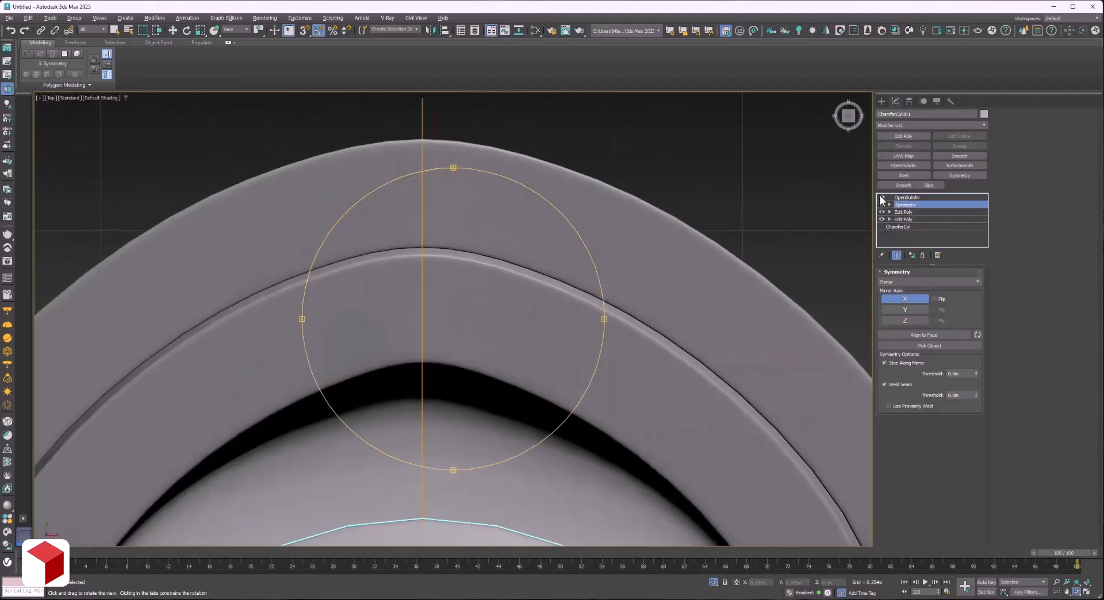
{"action": "right_click", "coordinate": [646, 167]}
{"action": "left_click", "coordinate": [647, 167]}
{"action": "scroll", "coordinate": [524, 210], "scroll_direction": "down", "scroll_amount": 3}
{"action": "left_click", "coordinate": [524, 210]}
{"action": "left_click", "coordinate": [882, 198]}
{"action": "left_click", "coordinate": [886, 205]}
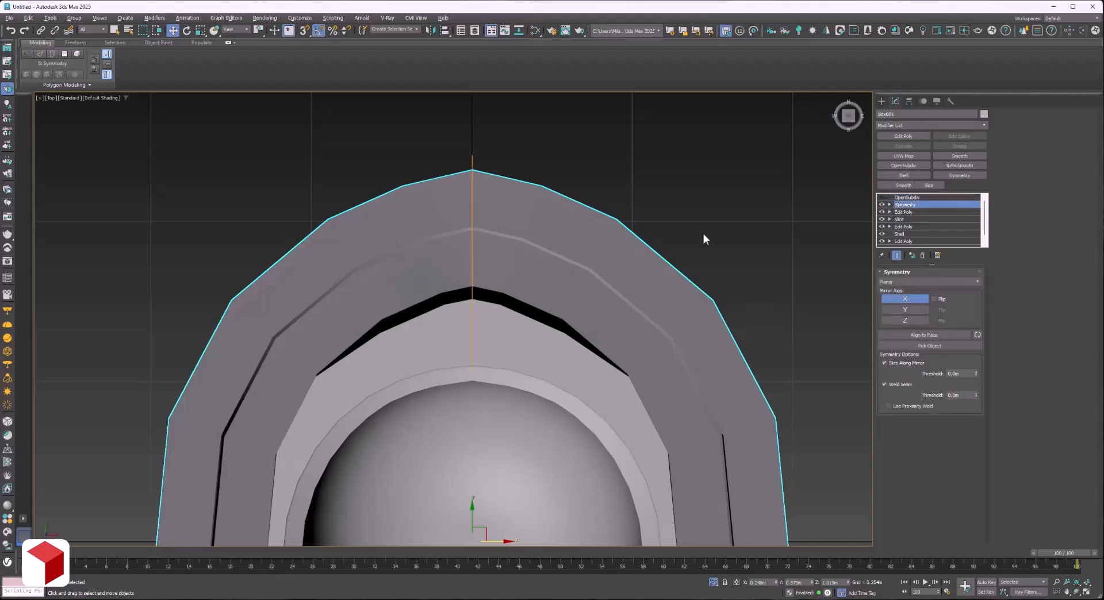
Move the body's rear centre-line vertices inward to flatten the point, and shift the inner rim's centre vertices back outward.
{"action": "key", "text": "F3"}
{"action": "scroll", "coordinate": [471, 195], "scroll_direction": "up", "scroll_amount": 4}
{"action": "left_click", "coordinate": [903, 213]}
{"action": "key", "text": "1"}
{"action": "left_click_drag", "start_coordinate": [484, 125], "coordinate": [448, 419]}
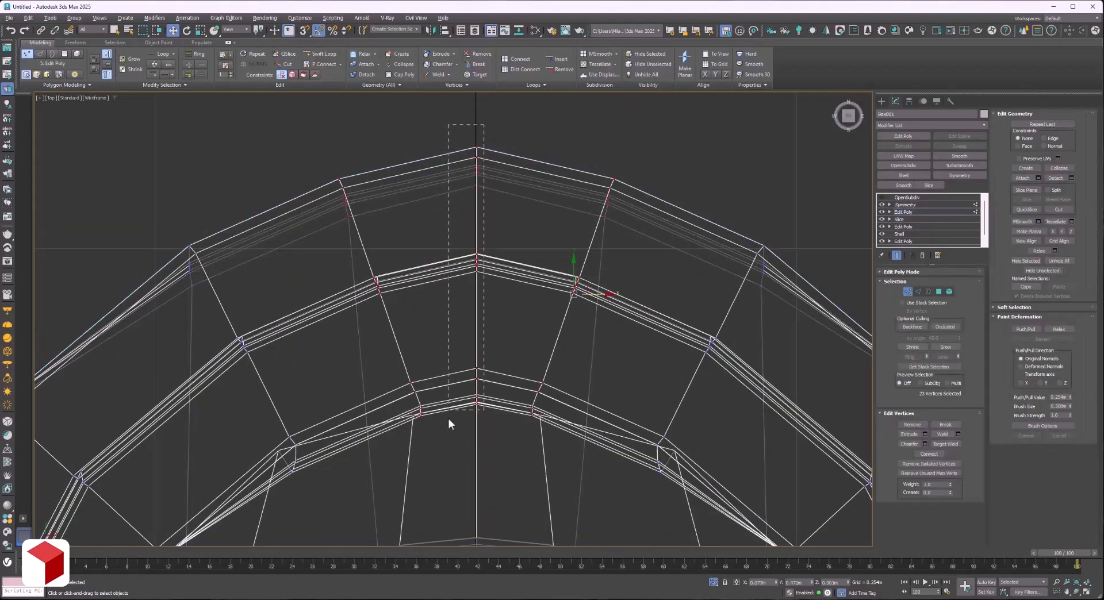
{"action": "left_click_drag", "start_coordinate": [470, 243], "coordinate": [470, 268]}
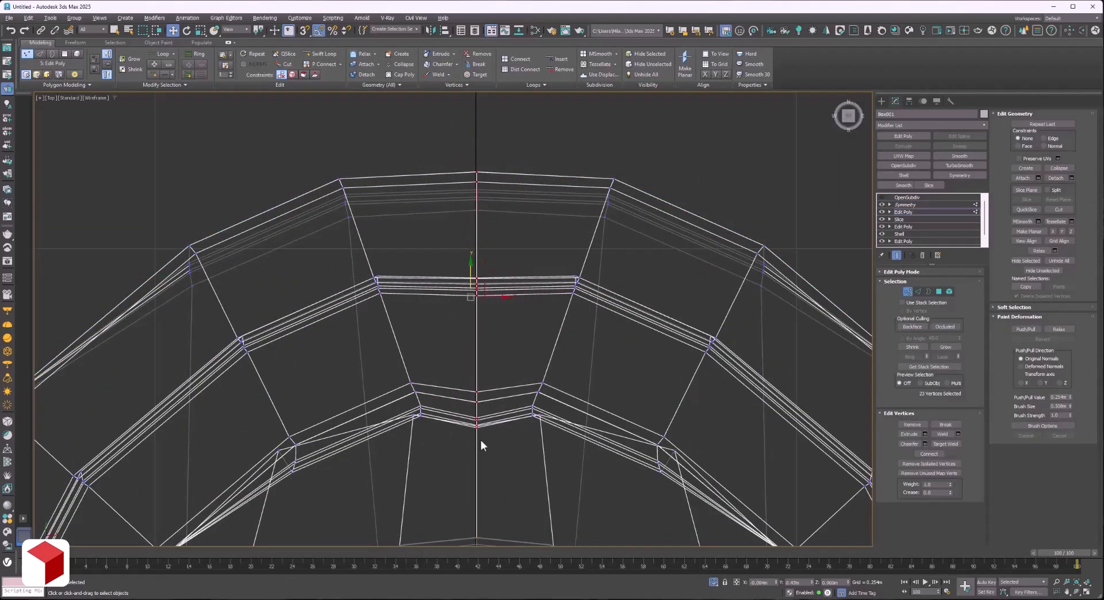
{"action": "left_click_drag", "start_coordinate": [471, 391], "coordinate": [473, 378]}
{"action": "scroll", "coordinate": [397, 306], "scroll_direction": "down", "scroll_amount": 3}
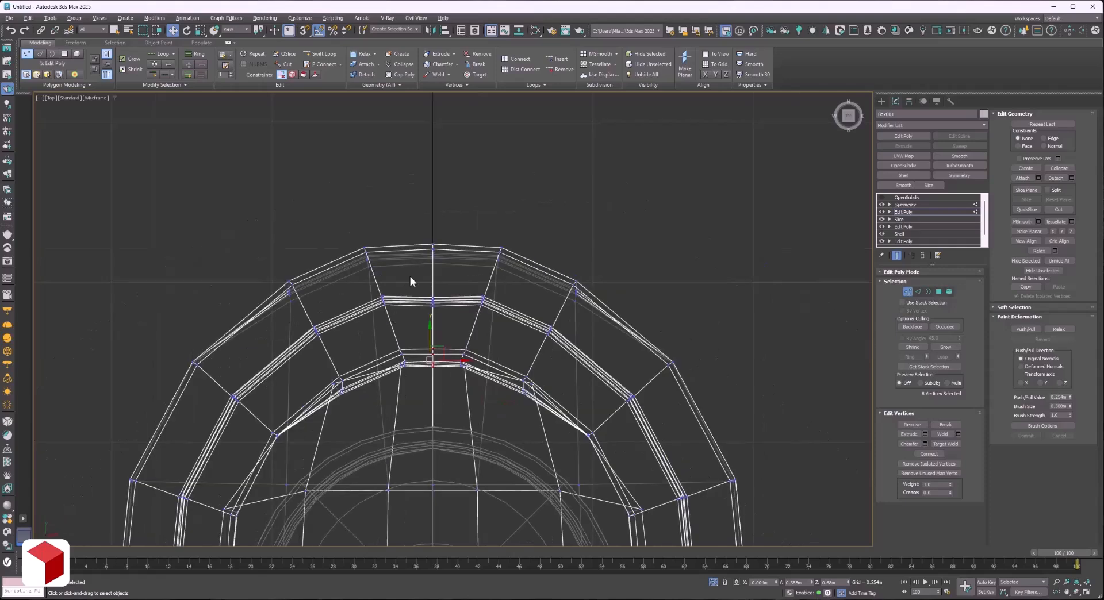
Select the outer edge's centre vertices to adjust them, and move the inner rim vertices beside the centre line sideways away from it.
{"action": "scroll", "coordinate": [410, 276], "scroll_direction": "up", "scroll_amount": 3}
{"action": "left_click_drag", "start_coordinate": [482, 184], "coordinate": [449, 212]}
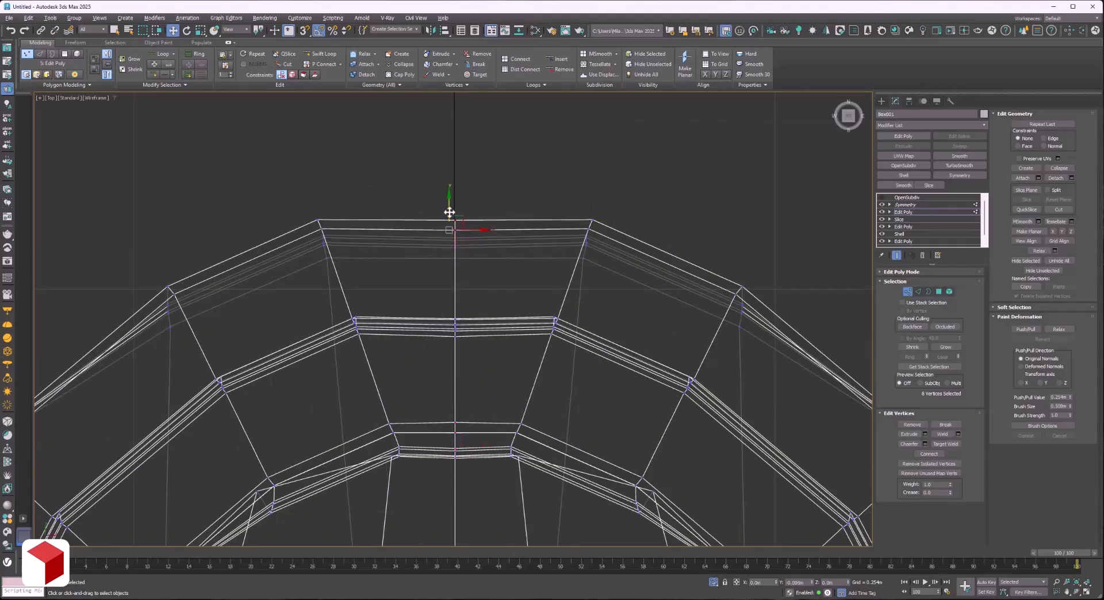
{"action": "scroll", "coordinate": [403, 310], "scroll_direction": "down", "scroll_amount": 3}
{"action": "scroll", "coordinate": [414, 393], "scroll_direction": "up", "scroll_amount": 4}
{"action": "left_click_drag", "start_coordinate": [520, 375], "coordinate": [583, 289]}
{"action": "left_click_drag", "start_coordinate": [549, 332], "coordinate": [587, 334]}
{"action": "scroll", "coordinate": [582, 335], "scroll_direction": "down", "scroll_amount": 3}
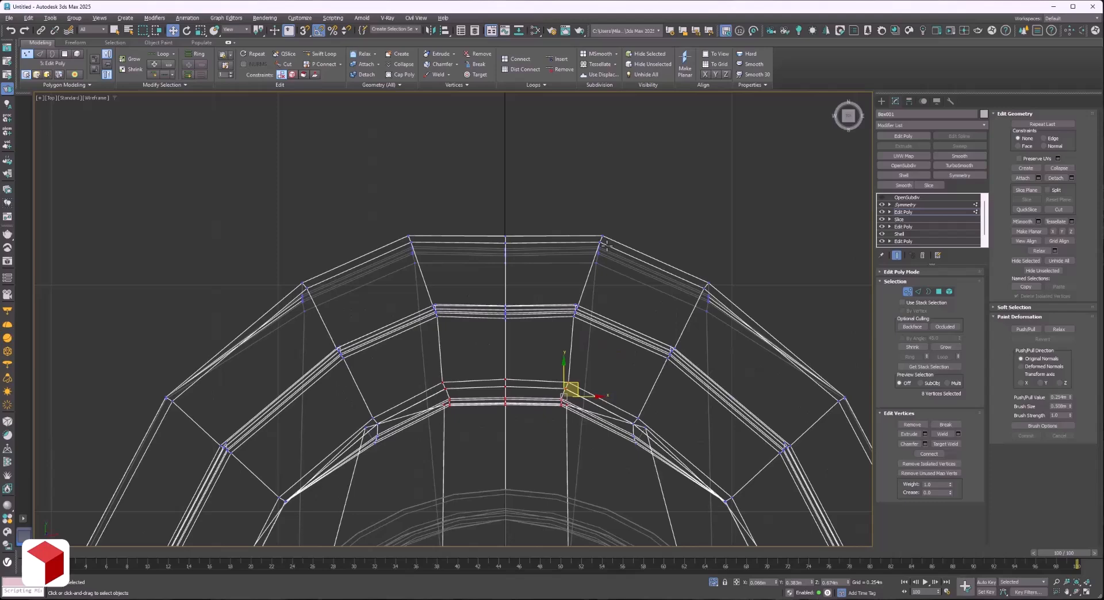
Leave vertex editing and re-enable OpenSubdiv on the body in shaded display.
{"action": "left_click", "coordinate": [936, 214]}
{"action": "left_click", "coordinate": [916, 197]}
{"action": "left_click", "coordinate": [882, 197]}
{"action": "key", "text": "F3"}
{"action": "scroll", "coordinate": [521, 172], "scroll_direction": "down", "scroll_amount": 6}
{"action": "scroll", "coordinate": [509, 160], "scroll_direction": "up", "scroll_amount": 3}
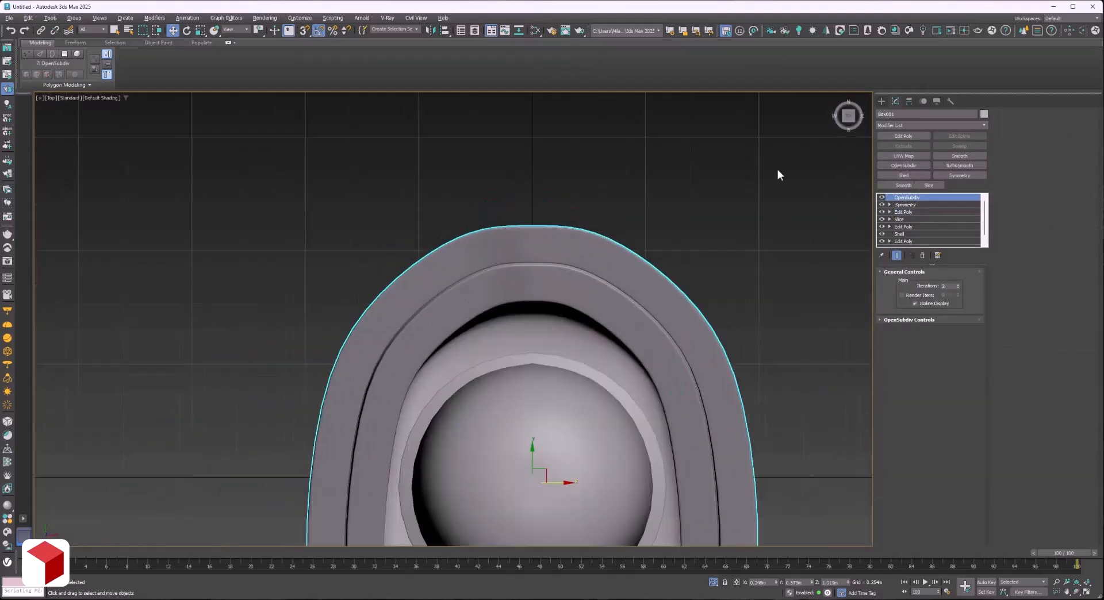
Move the body's rear centre-line vertices slightly outward so the smoothed rear curve is evenly rounded.
{"action": "scroll", "coordinate": [538, 205], "scroll_direction": "up", "scroll_amount": 4}
{"action": "key", "text": "1"}
{"action": "left_click_drag", "start_coordinate": [545, 430], "coordinate": [504, 216]}
{"action": "left_click_drag", "start_coordinate": [525, 307], "coordinate": [523, 296]}
{"action": "scroll", "coordinate": [524, 300], "scroll_direction": "down", "scroll_amount": 5}
{"action": "middle_click_drag", "start_coordinate": [641, 466], "coordinate": [592, 377]}
{"action": "scroll", "coordinate": [463, 194], "scroll_direction": "up", "scroll_amount": 5}
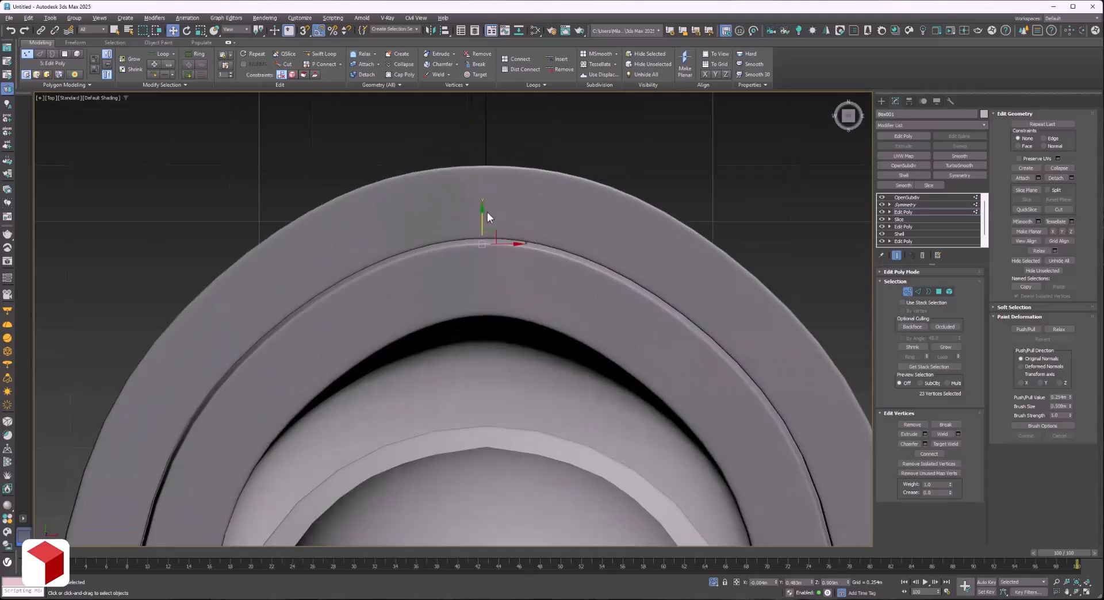
{"action": "left_click_drag", "start_coordinate": [482, 214], "coordinate": [482, 217]}
Leave vertex editing on the body, clear the selection and view the model from an angle.
{"action": "scroll", "coordinate": [483, 216], "scroll_direction": "down", "scroll_amount": 5}
{"action": "middle_click_drag", "start_coordinate": [482, 217], "coordinate": [424, 249], "text": "alt"}
{"action": "key", "text": "p"}
{"action": "scroll", "coordinate": [507, 321], "scroll_direction": "down", "scroll_amount": 3}
{"action": "key", "text": "u"}
{"action": "left_click", "coordinate": [904, 212]}
{"action": "left_click", "coordinate": [684, 232]}
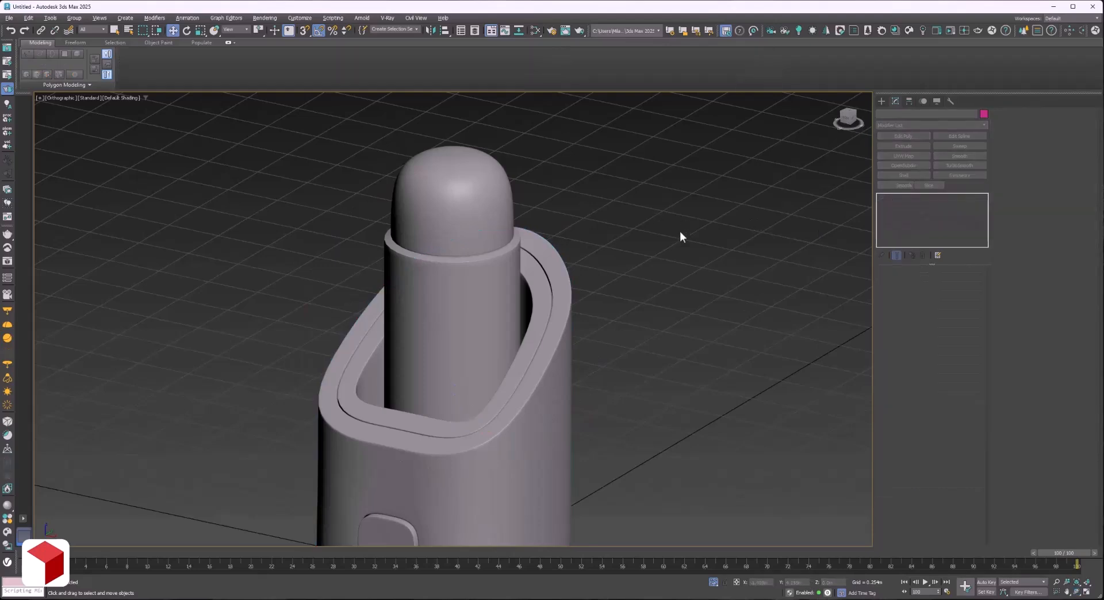
Try cloning the domed cylinder beside the model in the front view, and delete the clone.
{"action": "left_click", "coordinate": [422, 250]}
{"action": "key", "text": "f"}
{"action": "key", "text": "z"}
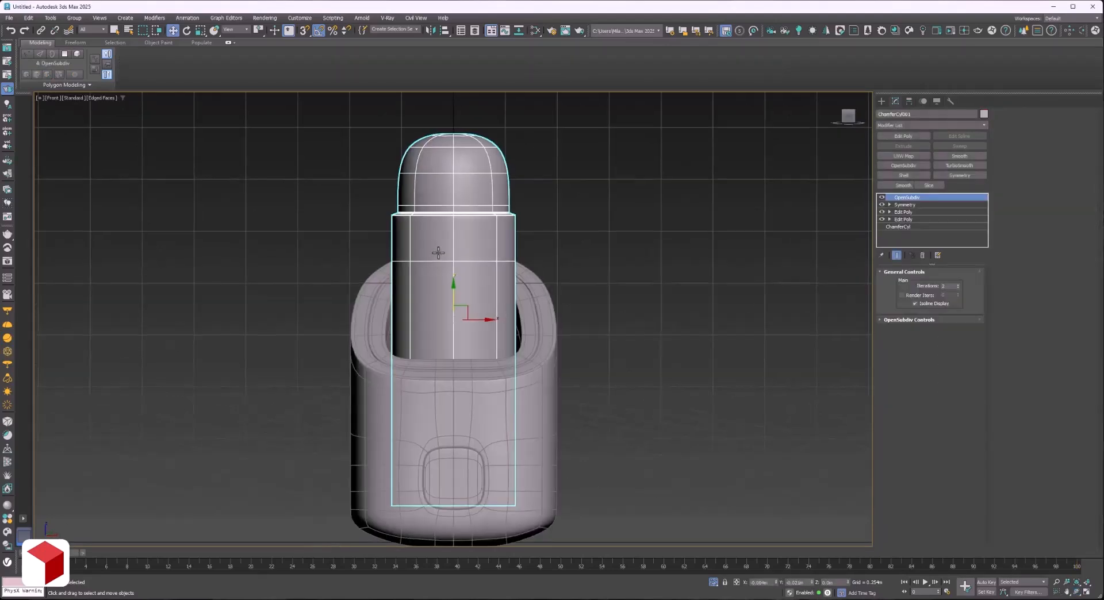
{"action": "scroll", "coordinate": [439, 251], "scroll_direction": "down", "scroll_amount": 3}
{"action": "left_click_drag", "start_coordinate": [471, 311], "coordinate": [692, 313], "text": "shift"}
{"action": "left_click", "coordinate": [555, 343]}
{"action": "left_click", "coordinate": [882, 197]}
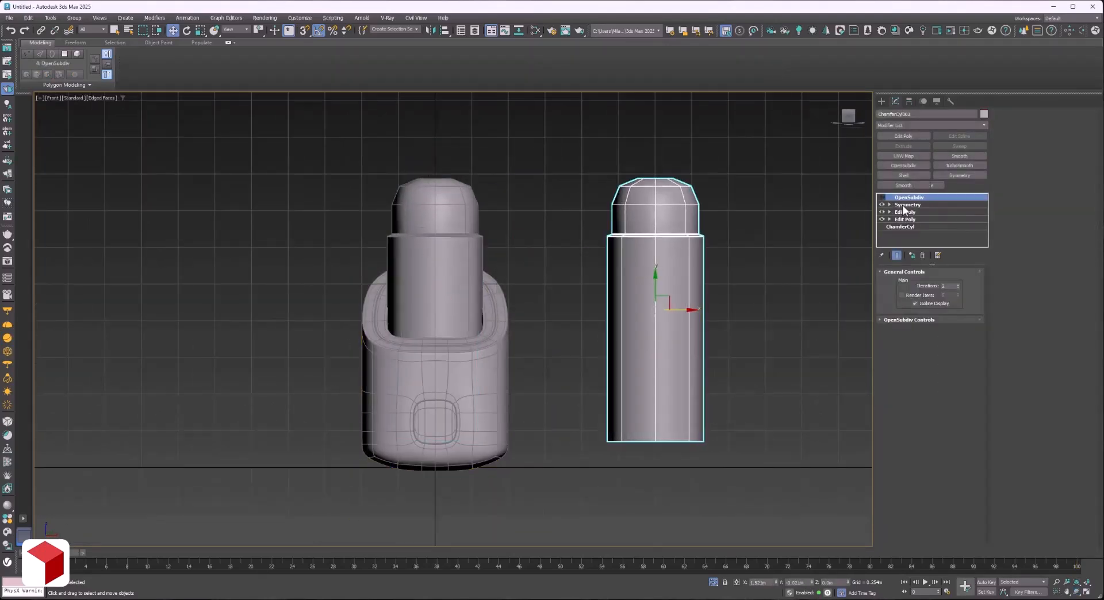
{"action": "left_click", "coordinate": [882, 198]}
{"action": "key", "text": "Delete"}
Clone the domed cylinder beside the model as a Copy and delete the copy's OpenSubdiv modifier.
{"action": "left_click", "coordinate": [439, 242]}
{"action": "left_click_drag", "start_coordinate": [466, 310], "coordinate": [750, 302], "text": "shift"}
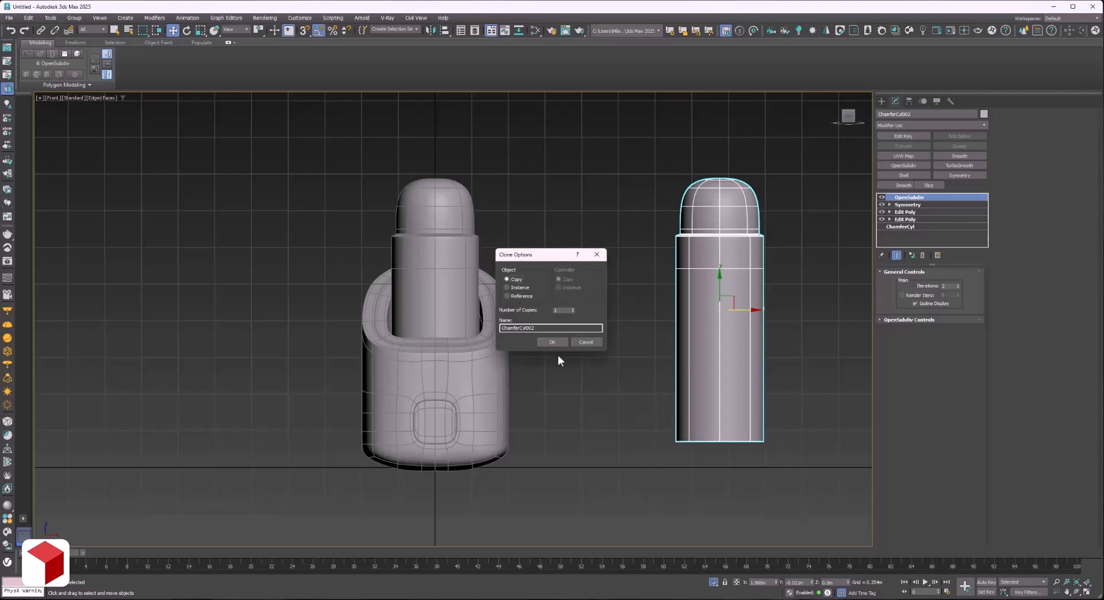
{"action": "left_click", "coordinate": [555, 343]}
{"action": "left_click", "coordinate": [923, 255]}
{"action": "scroll", "coordinate": [729, 244], "scroll_direction": "up", "scroll_amount": 3}
{"action": "middle_click_drag", "start_coordinate": [729, 244], "coordinate": [571, 250]}
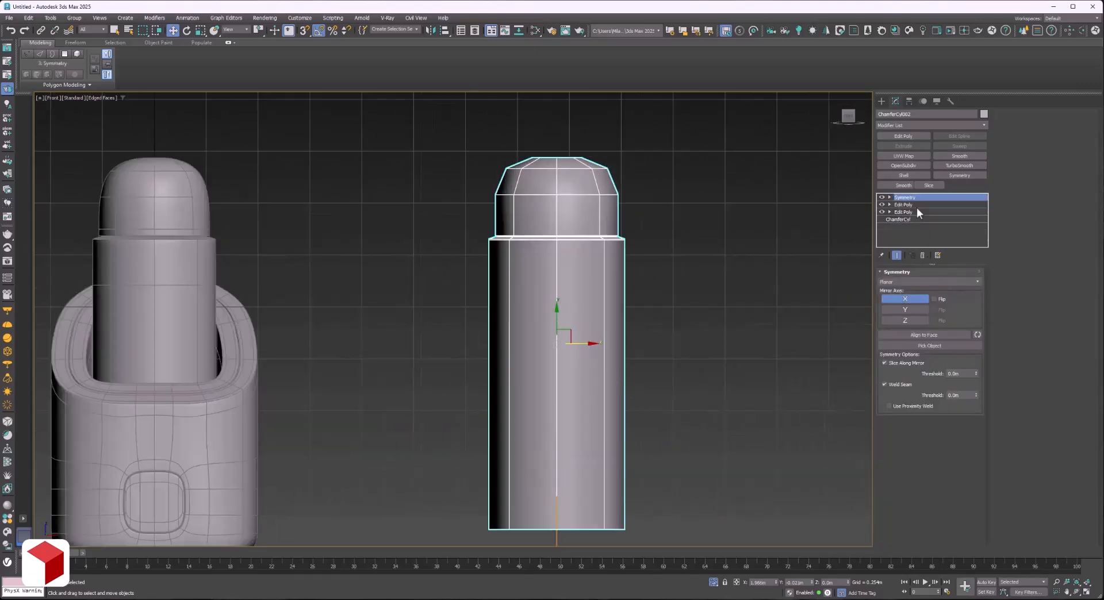
Convert the cylinder copy to Editable Poly and delete all polygons of its dome and rim.
{"action": "right_click", "coordinate": [559, 252]}
{"action": "mouse_move", "coordinate": [607, 361]}
{"action": "left_click", "coordinate": [667, 367]}
{"action": "scroll", "coordinate": [603, 144], "scroll_direction": "up", "scroll_amount": 3}
{"action": "key", "text": "4"}
{"action": "left_click_drag", "start_coordinate": [736, 133], "coordinate": [341, 336]}
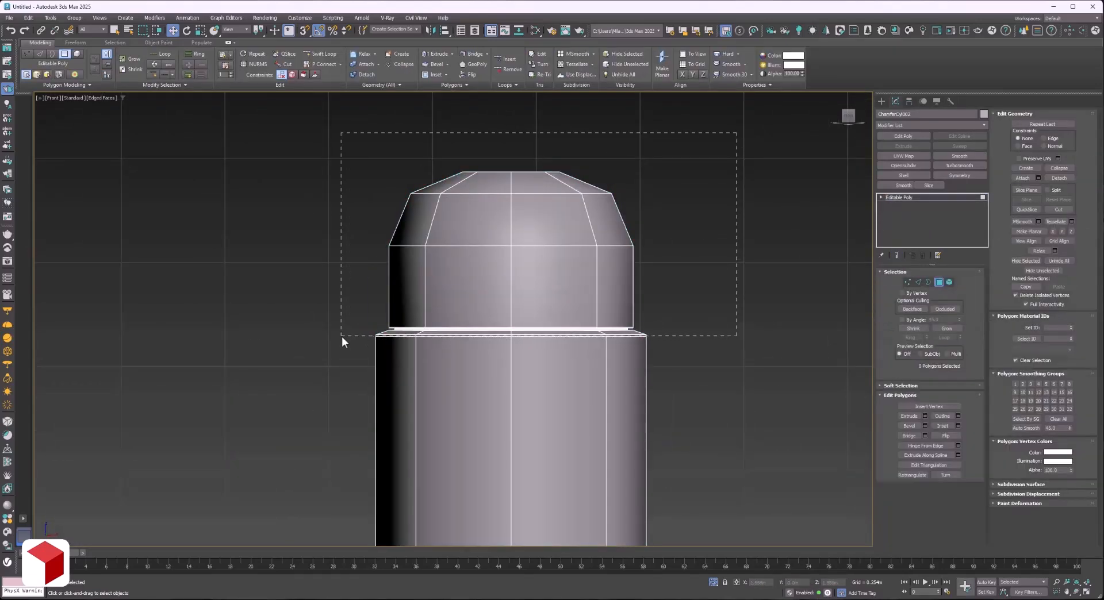
{"action": "key", "text": "Delete"}
Select the cylinder copy's open bottom border and extend it inward with scaled concentric edge rings.
{"action": "scroll", "coordinate": [452, 277], "scroll_direction": "down", "scroll_amount": 4}
{"action": "key", "text": "ctrl+r"}
{"action": "left_click_drag", "start_coordinate": [569, 347], "coordinate": [471, 417]}
{"action": "key", "text": "F3"}
{"action": "scroll", "coordinate": [475, 430], "scroll_direction": "up", "scroll_amount": 4}
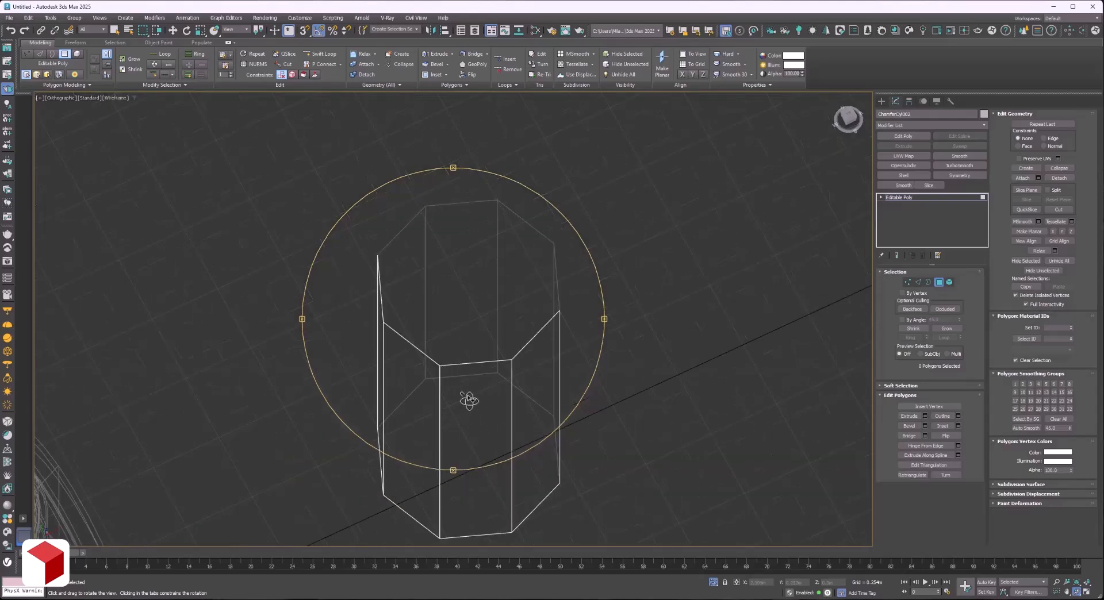
{"action": "key", "text": "3"}
{"action": "left_click", "coordinate": [467, 377]}
{"action": "key", "text": "r"}
{"action": "left_click_drag", "start_coordinate": [465, 472], "coordinate": [465, 457], "text": "shift"}
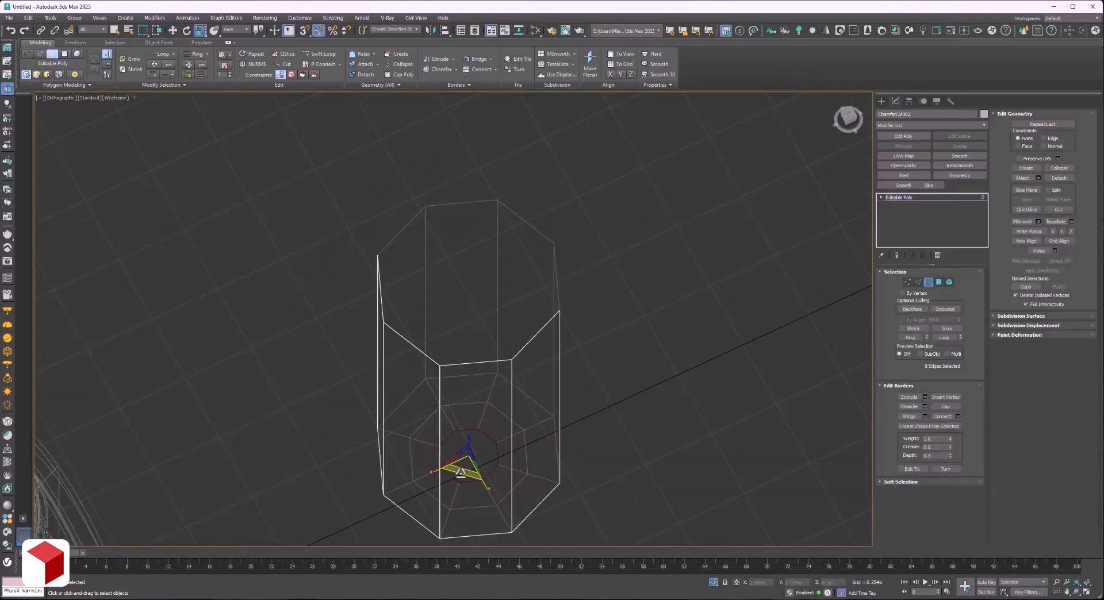
Weld the vertices of the cylinder copy's innermost bottom ring into one centre point to close its base.
{"action": "left_click", "coordinate": [908, 282], "text": "ctrl"}
{"action": "left_click", "coordinate": [958, 416]}
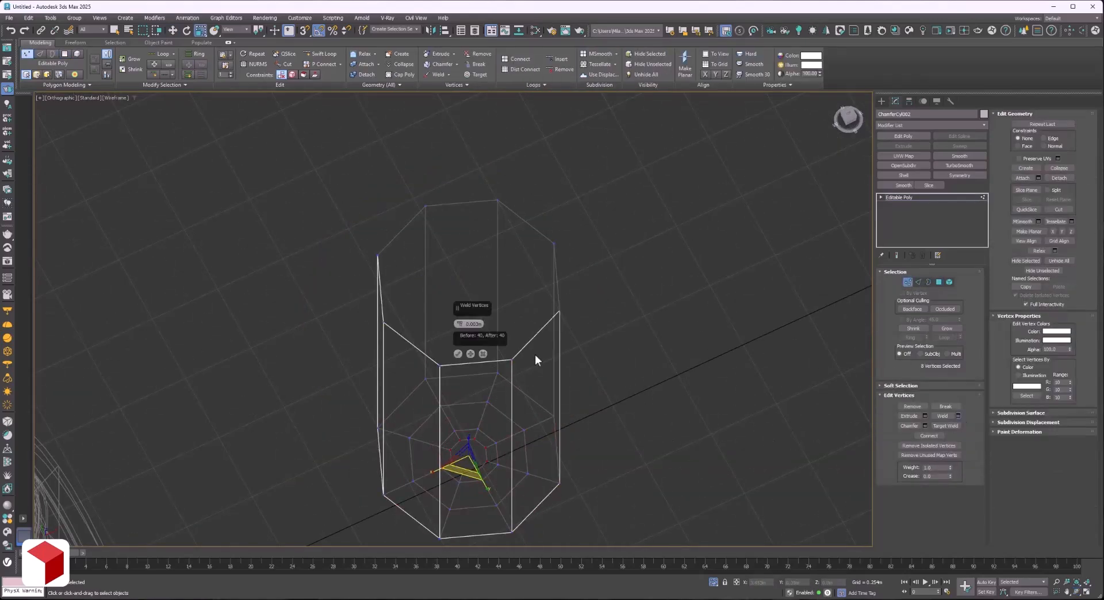
{"action": "left_click", "coordinate": [459, 354]}
{"action": "left_click", "coordinate": [962, 199]}
{"action": "left_click", "coordinate": [604, 235]}
{"action": "left_click", "coordinate": [497, 291]}
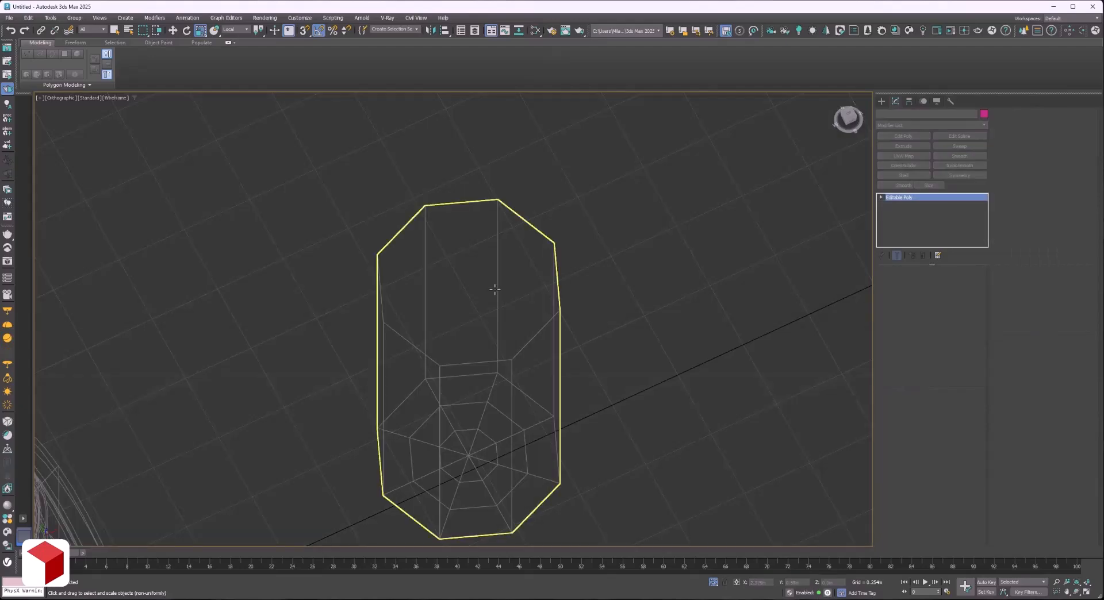
Try OpenSubdiv on the cylinder copy, undo it, and apply a TurboSmooth modifier instead.
{"action": "left_click", "coordinate": [912, 165]}
{"action": "key", "text": "ctrl+z"}
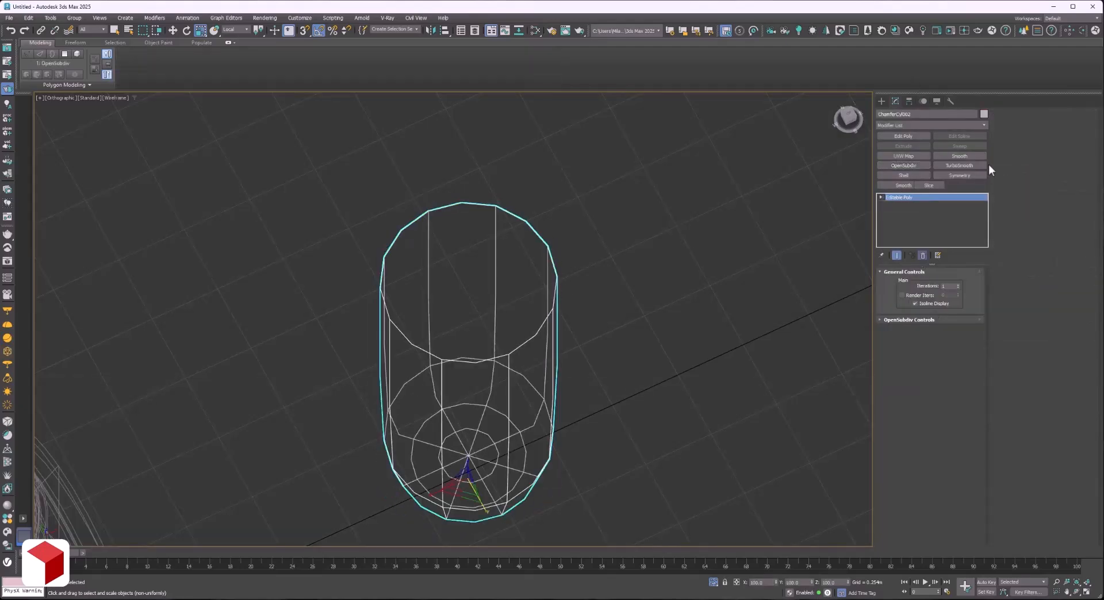
{"action": "left_click", "coordinate": [959, 165]}
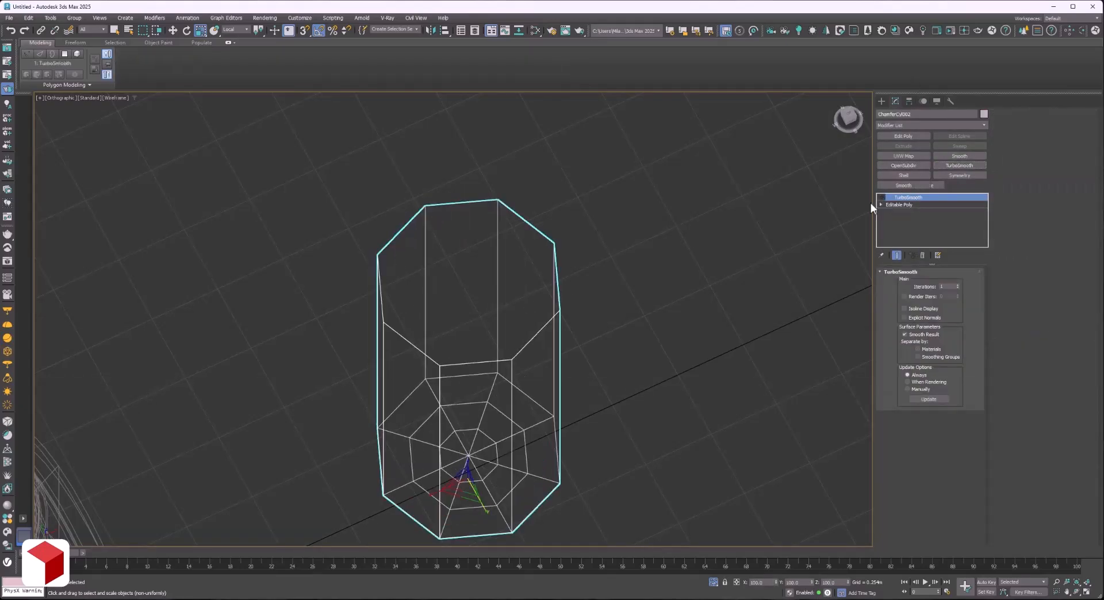
Insert a supporting edge loop around the cylinder copy's wall just above its base with SwiftLoop and show the TurboSmooth result.
{"action": "left_click", "coordinate": [908, 204]}
{"action": "key", "text": "alt+s"}
{"action": "key", "text": "F3"}
{"action": "scroll", "coordinate": [552, 507], "scroll_direction": "up", "scroll_amount": 5}
{"action": "key", "text": "F3"}
{"action": "scroll", "coordinate": [493, 414], "scroll_direction": "down", "scroll_amount": 5}
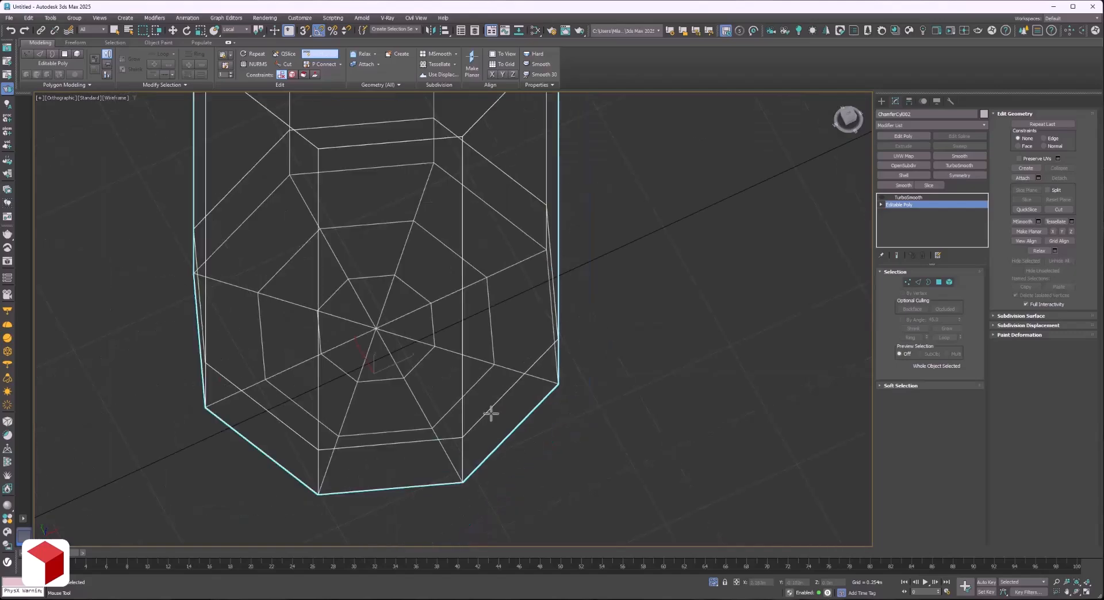
{"action": "scroll", "coordinate": [517, 463], "scroll_direction": "up", "scroll_amount": 5}
{"action": "scroll", "coordinate": [518, 463], "scroll_direction": "down", "scroll_amount": 2}
{"action": "left_click", "coordinate": [909, 197]}
{"action": "left_click", "coordinate": [882, 199]}
{"action": "scroll", "coordinate": [631, 398], "scroll_direction": "down", "scroll_amount": 6}
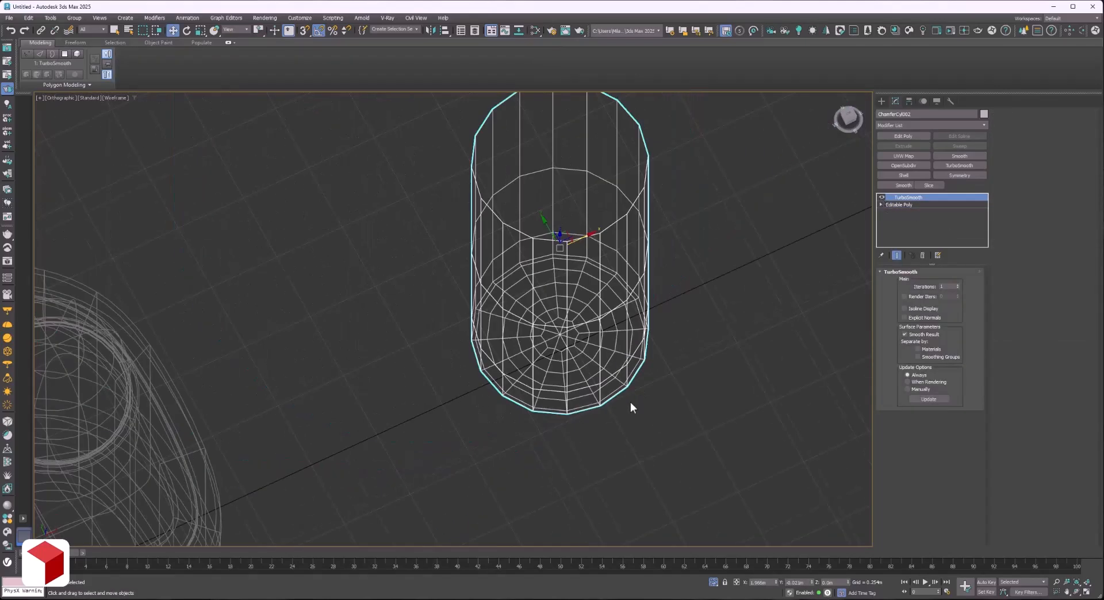
Check the smoothed cylinder copy in shaded display from the side and delete its TurboSmooth modifier.
{"action": "key", "text": "F3"}
{"action": "left_click", "coordinate": [1077, 592]}
{"action": "scroll", "coordinate": [405, 271], "scroll_direction": "down", "scroll_amount": 3}
{"action": "left_click_drag", "start_coordinate": [426, 320], "coordinate": [433, 294]}
{"action": "scroll", "coordinate": [474, 210], "scroll_direction": "up", "scroll_amount": 4}
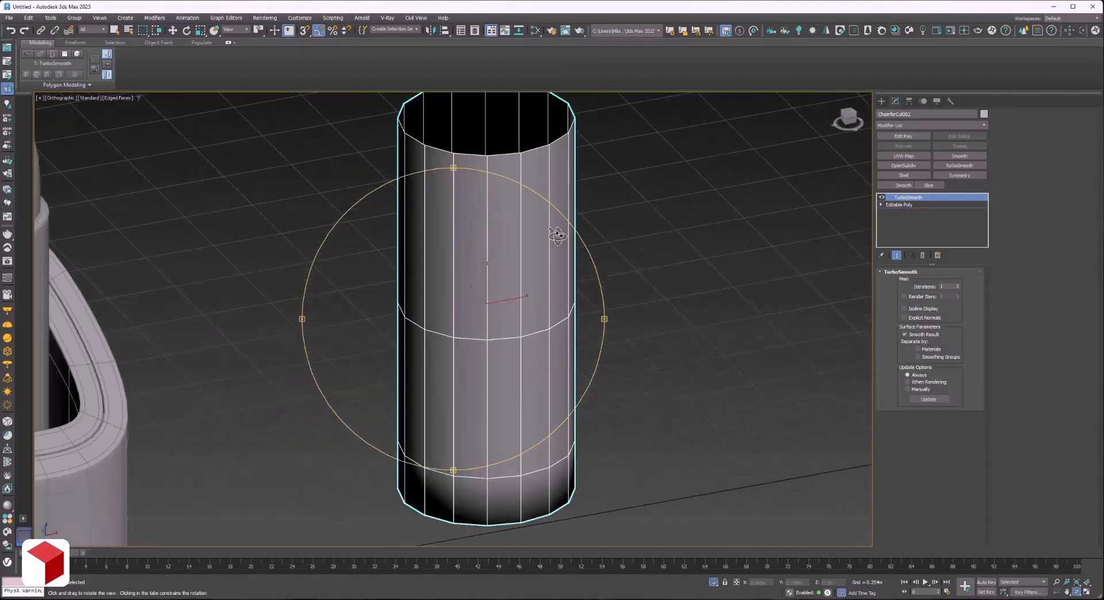
{"action": "middle_click_drag", "start_coordinate": [557, 236], "coordinate": [545, 334]}
{"action": "left_click", "coordinate": [912, 186]}
{"action": "left_click", "coordinate": [922, 255]}
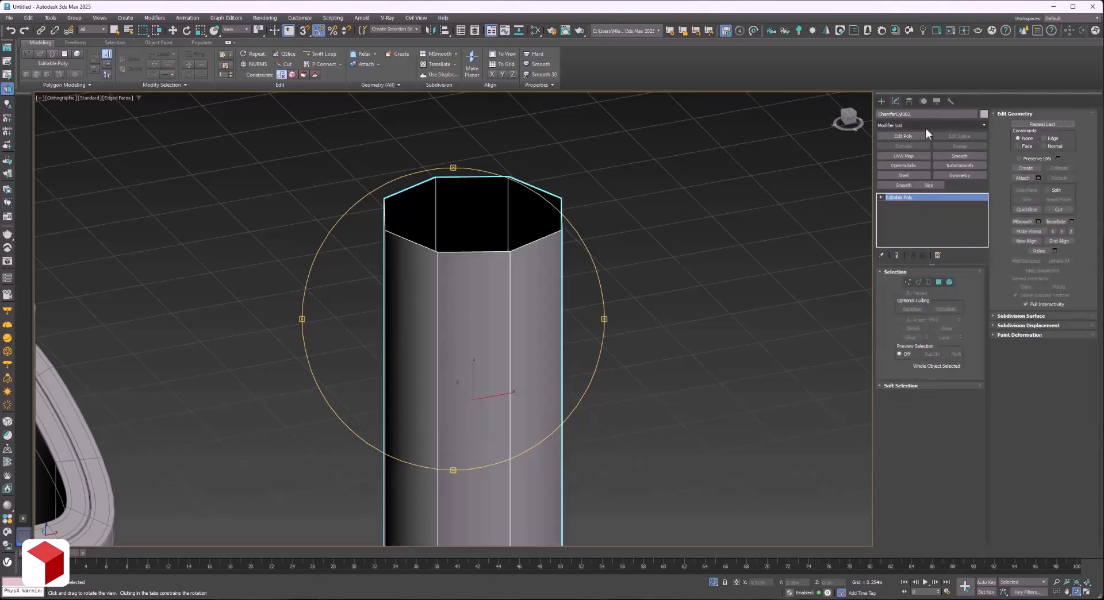
Flip the cylinder copy's normals with a Normal modifier and add TurboSmooth above it.
{"action": "left_click", "coordinate": [926, 126]}
{"action": "type", "text": "nor"}
{"action": "key", "text": "Return"}
{"action": "scroll", "coordinate": [617, 238], "scroll_direction": "down", "scroll_amount": 3}
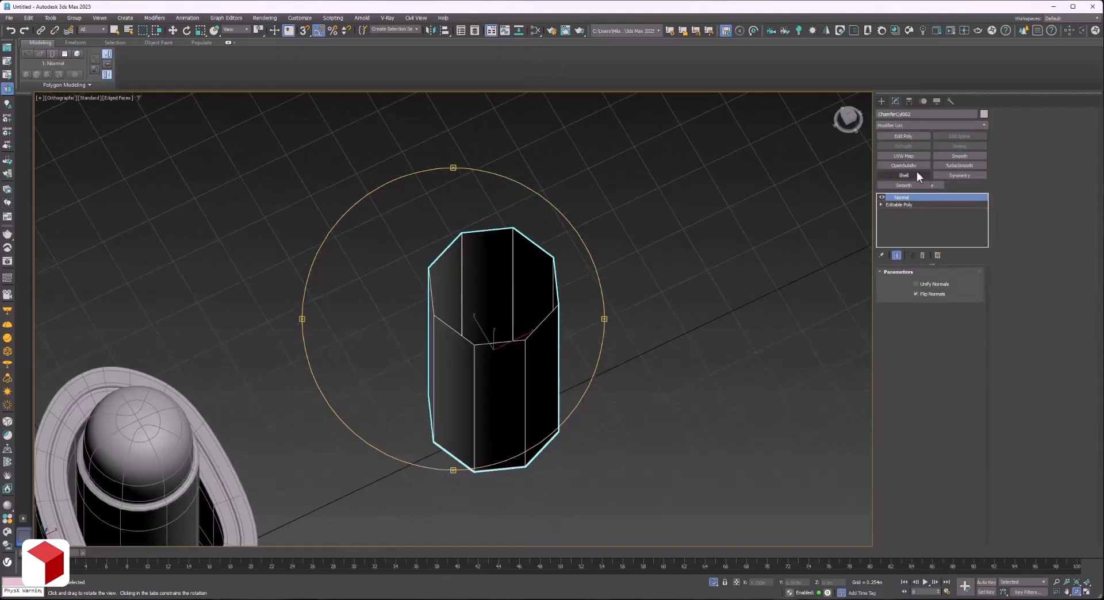
{"action": "left_click", "coordinate": [958, 166]}
{"action": "left_click_drag", "start_coordinate": [533, 311], "coordinate": [495, 318]}
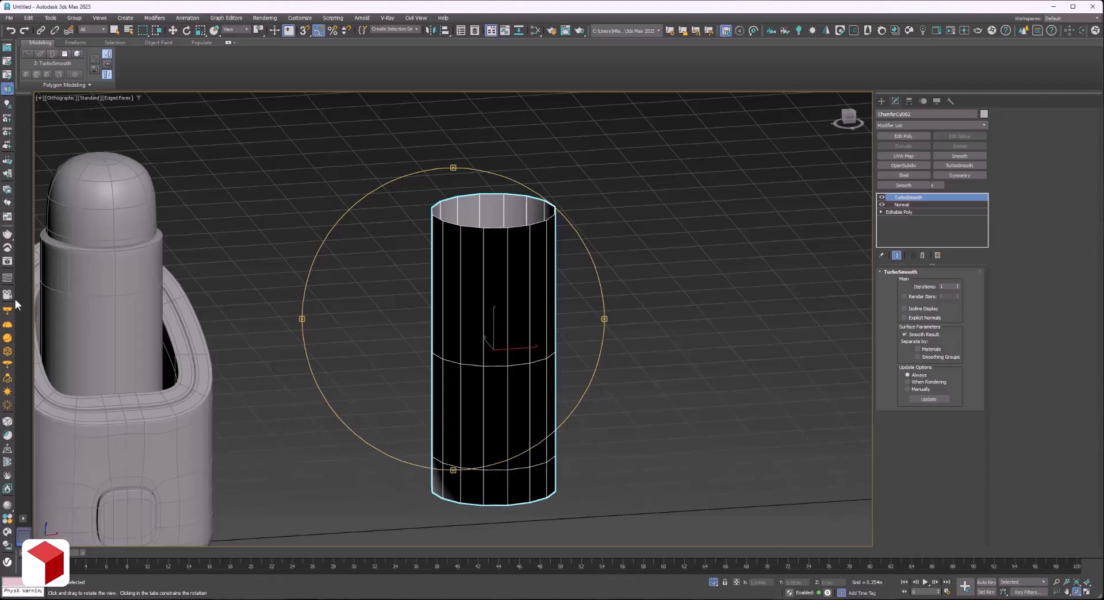
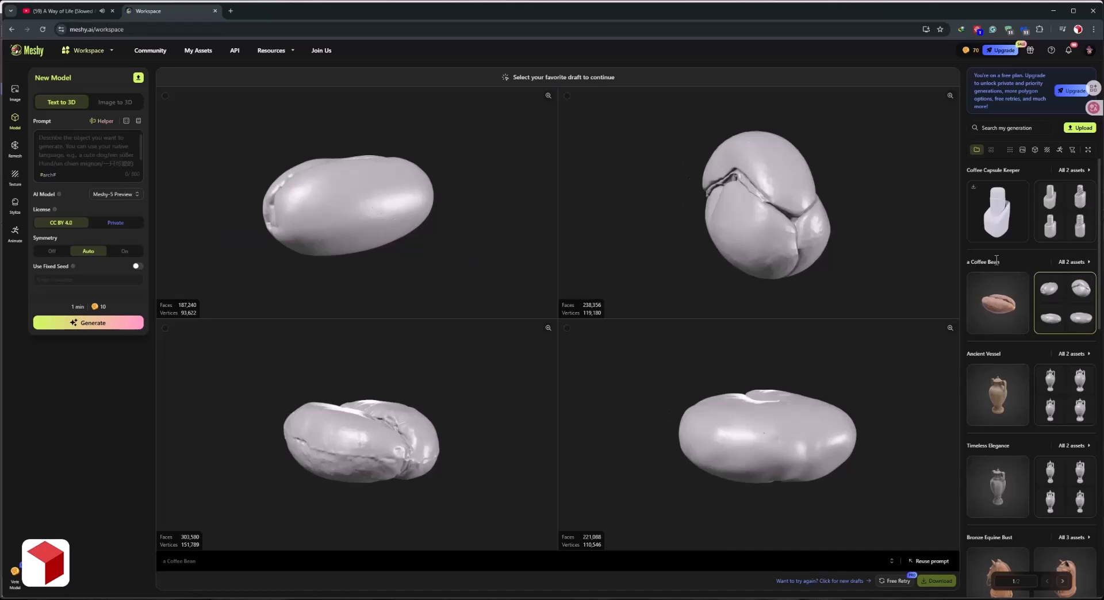
Generate a textured quad model with a fixed 10K target polycount from the fourth coffee bean draft.
{"action": "mouse_move", "coordinate": [1007, 300]}
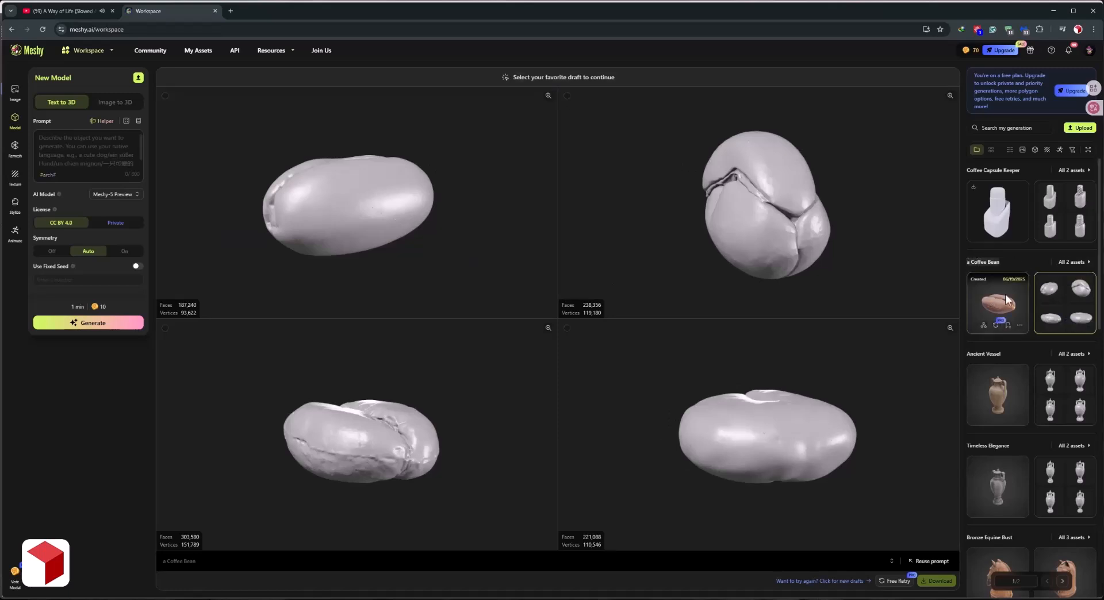
{"action": "left_click", "coordinate": [403, 454]}
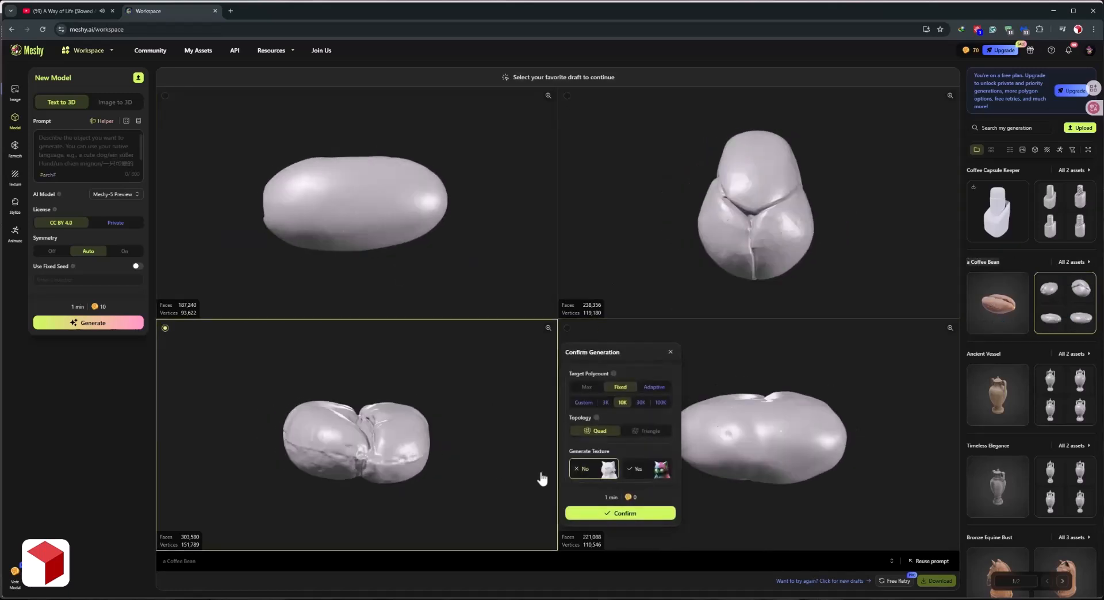
{"action": "left_click", "coordinate": [647, 469]}
{"action": "left_click", "coordinate": [751, 444]}
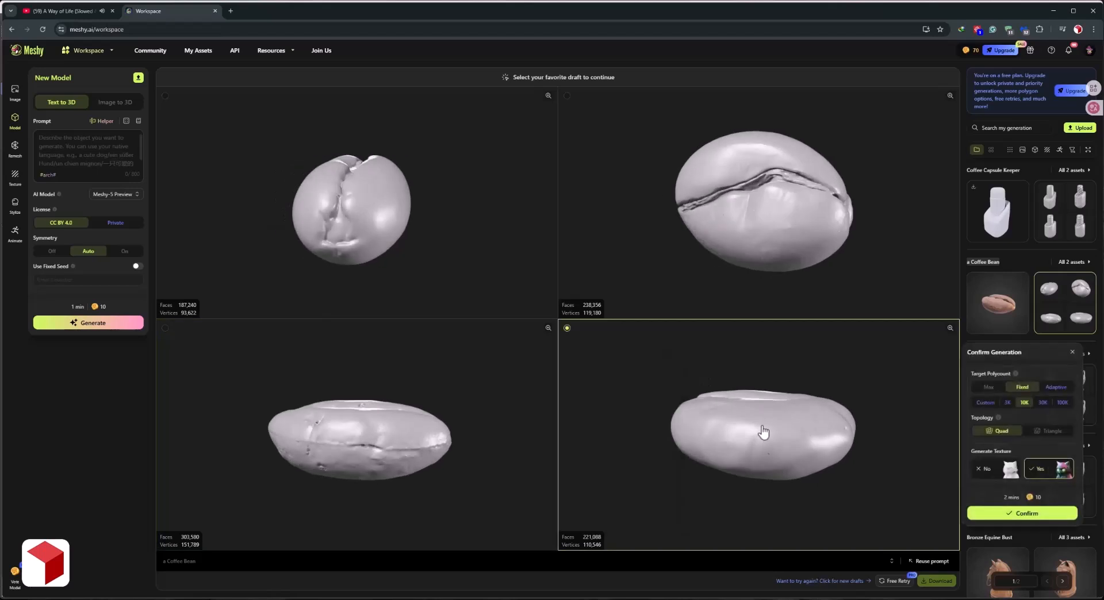
{"action": "left_click", "coordinate": [1027, 517]}
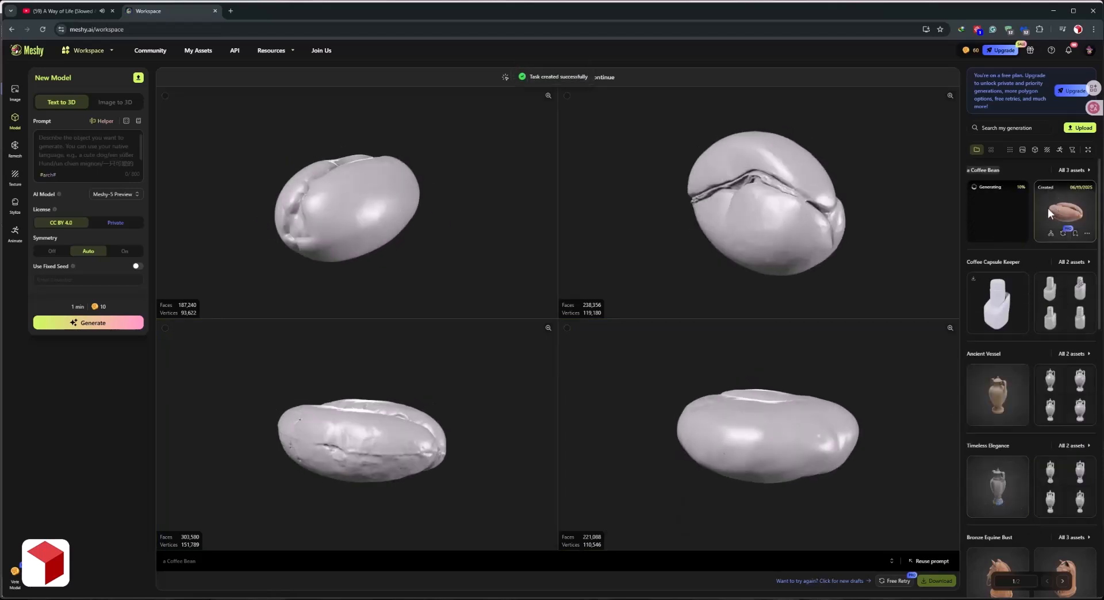
Open the newly generated coffee bean model and download it in FBX format.
{"action": "left_click", "coordinate": [981, 227]}
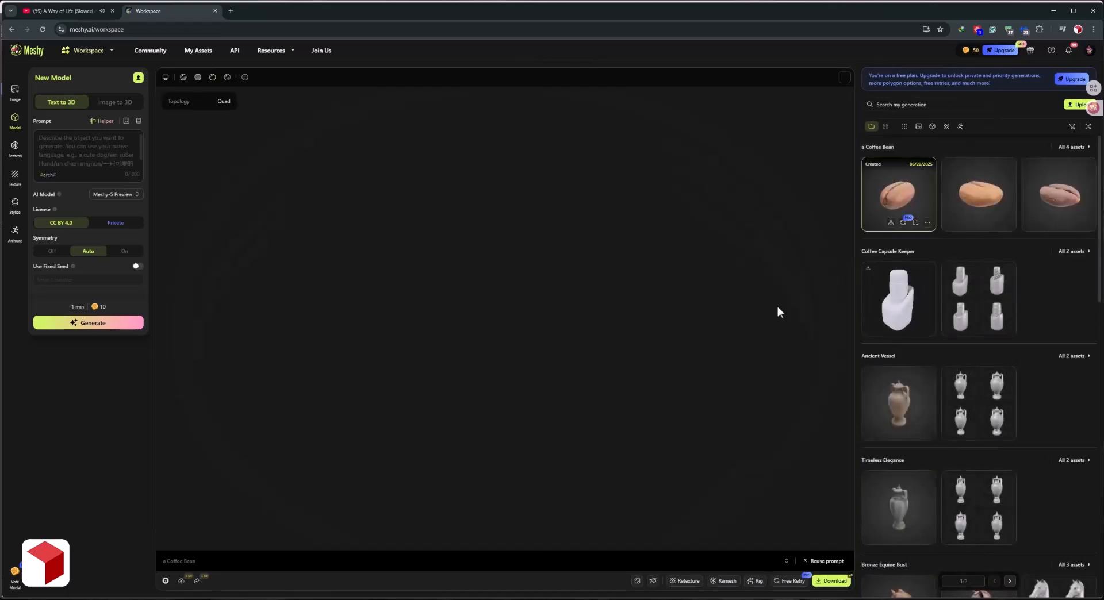
{"action": "left_click", "coordinate": [831, 581]}
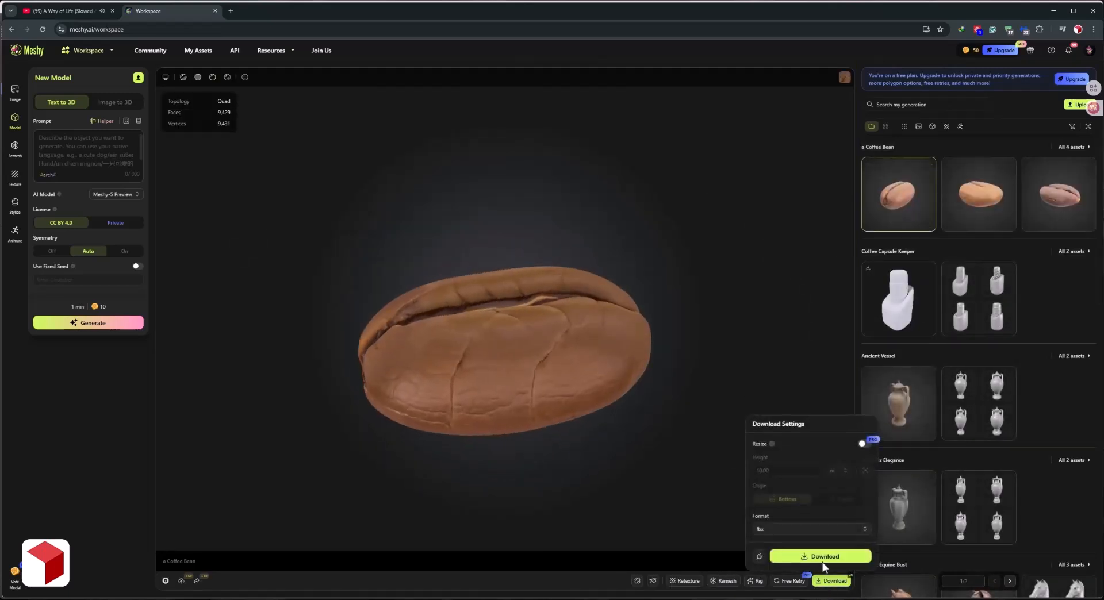
{"action": "left_click", "coordinate": [825, 557]}
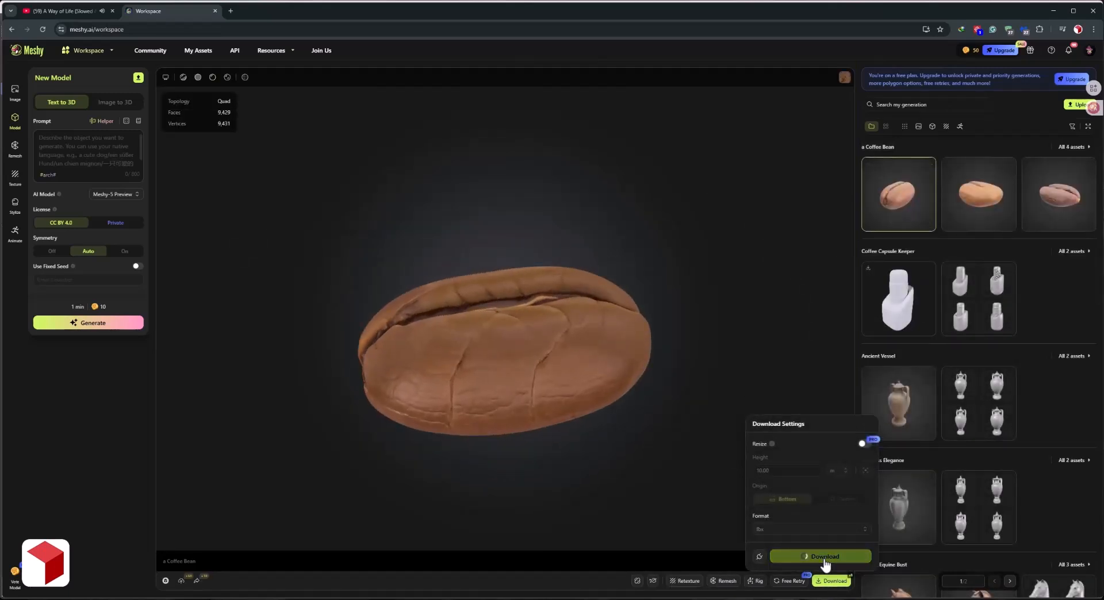
Switch to 3ds Max and rename the imported bean mesh as Coffee.
{"action": "left_click", "coordinate": [584, 343]}
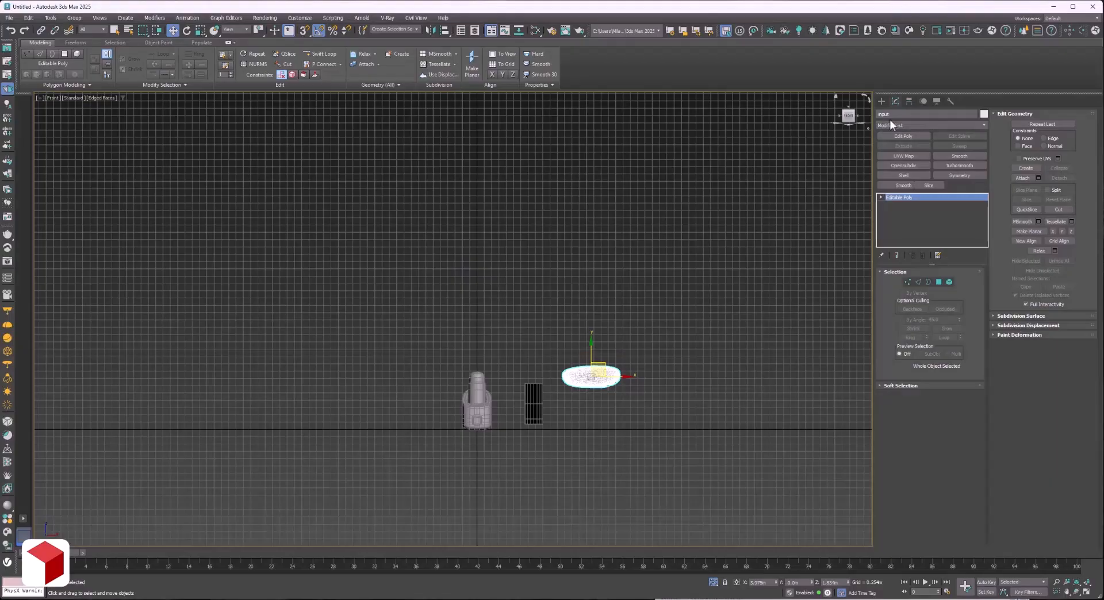
{"action": "type", "text": "Coffee"}
{"action": "left_click", "coordinate": [602, 294]}
{"action": "left_click", "coordinate": [9, 18]}
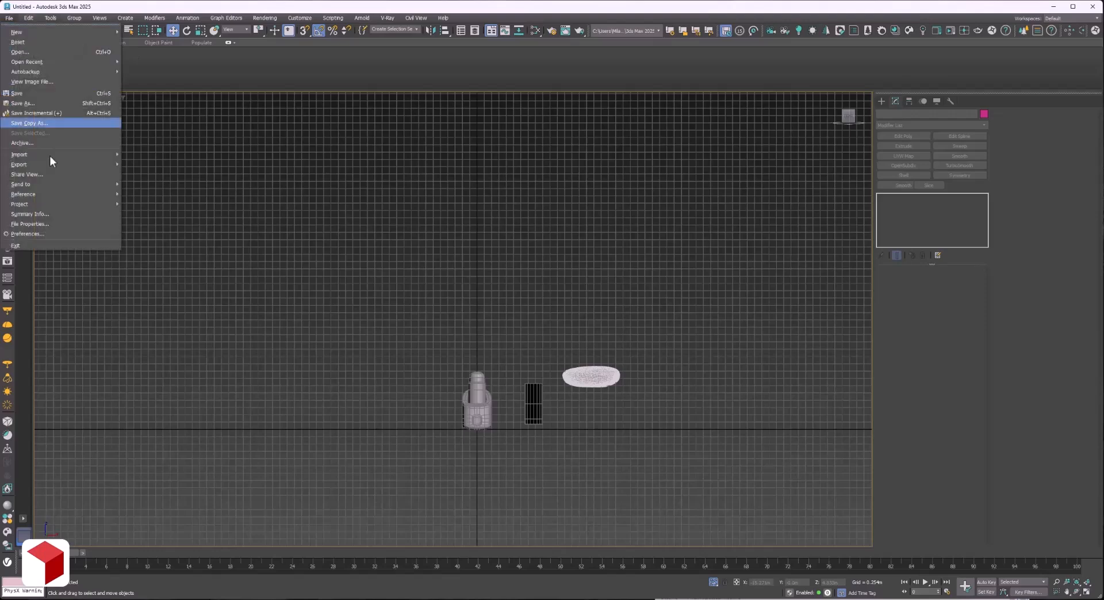
{"action": "mouse_move", "coordinate": [50, 155]}
{"action": "left_click", "coordinate": [130, 153]}
{"action": "left_click_drag", "start_coordinate": [115, 83], "coordinate": [730, 422]}
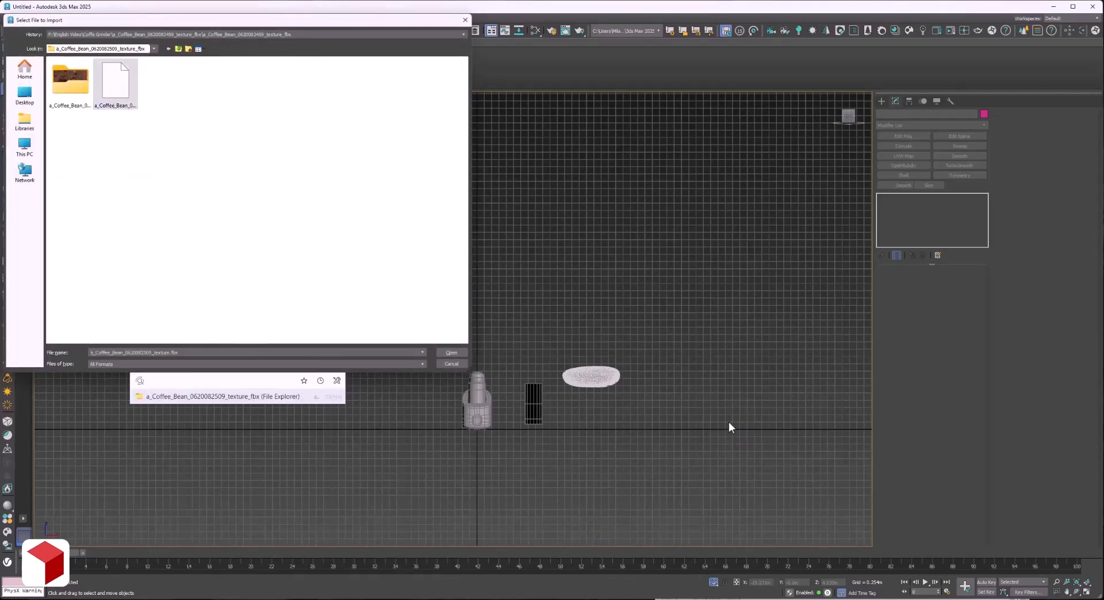
{"action": "left_click", "coordinate": [453, 351]}
{"action": "left_click", "coordinate": [645, 415]}
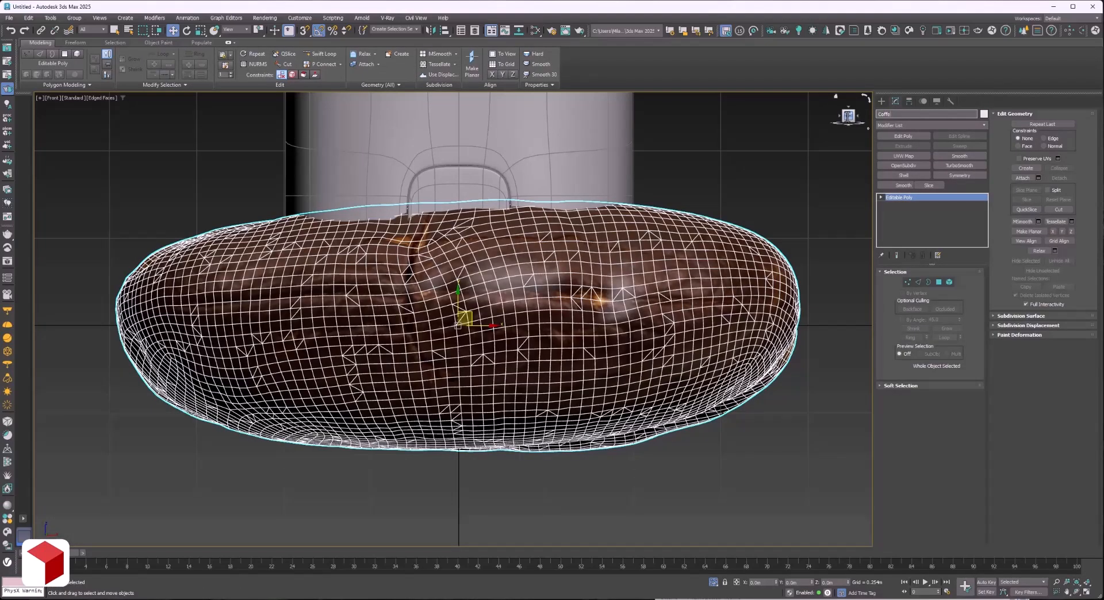
{"action": "scroll", "coordinate": [465, 393], "scroll_direction": "down", "scroll_amount": 10}
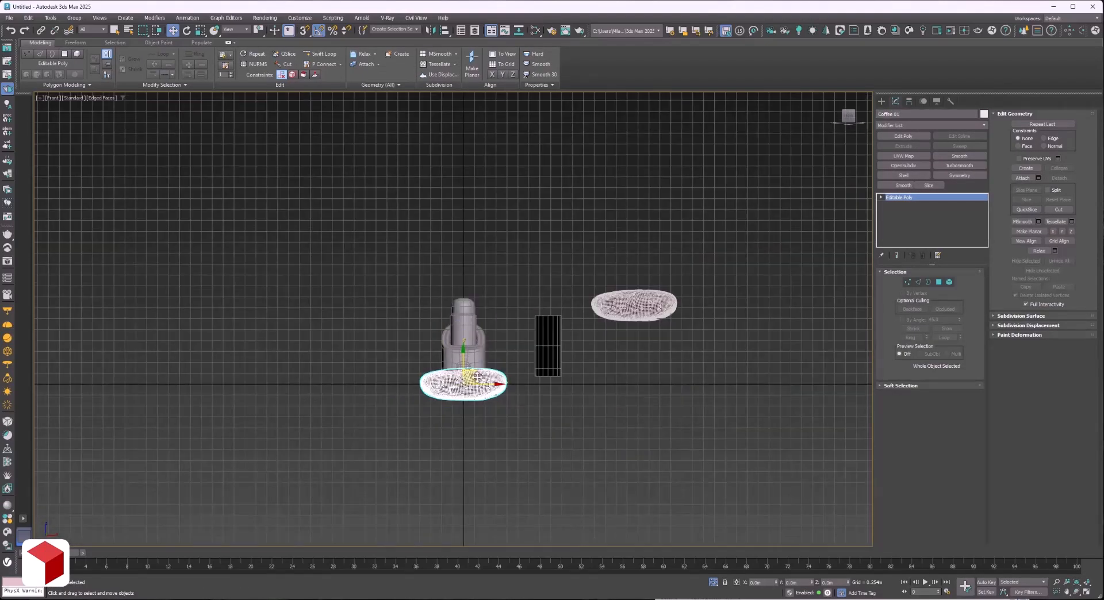
{"action": "left_click_drag", "start_coordinate": [474, 378], "coordinate": [644, 261]}
Import the third coffee bean model into the scene.
{"action": "left_click", "coordinate": [9, 18]}
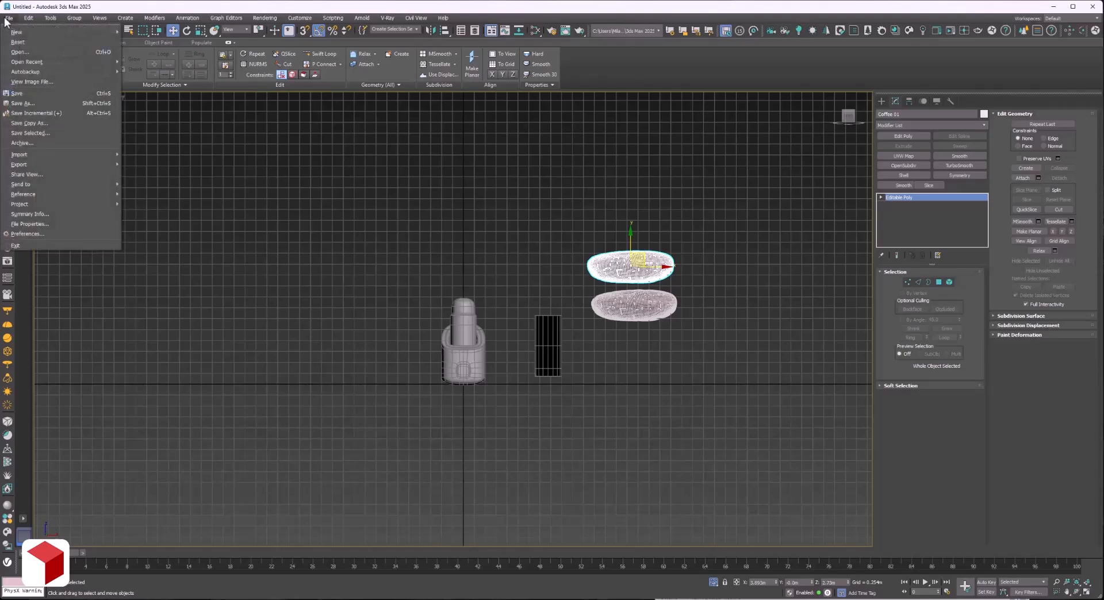
{"action": "mouse_move", "coordinate": [54, 158]}
{"action": "left_click", "coordinate": [144, 154]}
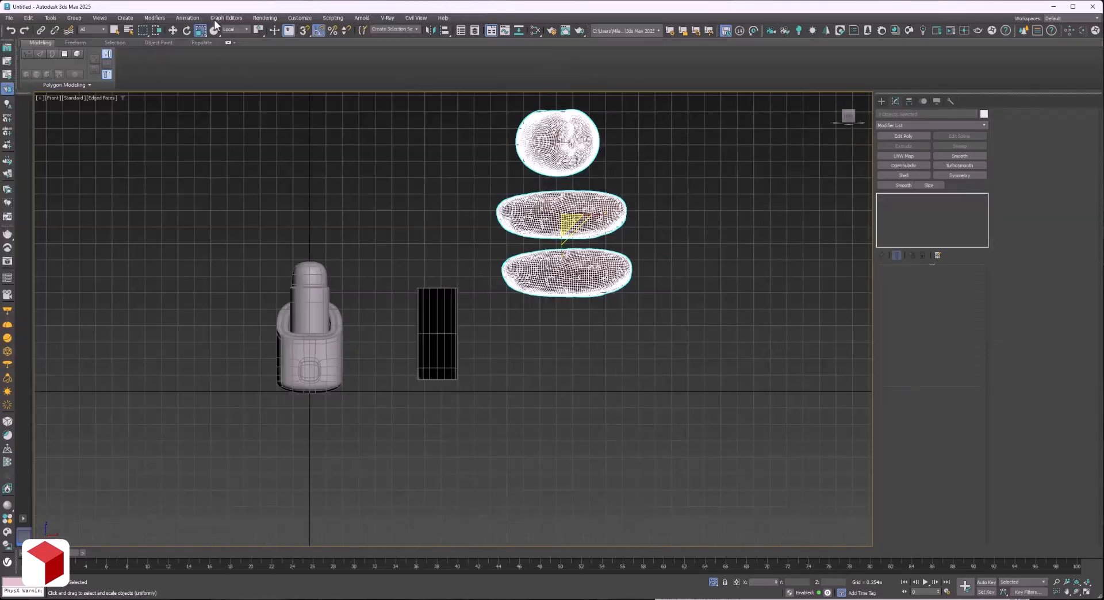
Set the reference coordinate system to View and scale the three selected beans down uniformly to a small fraction of their size.
{"action": "left_click", "coordinate": [229, 30]}
{"action": "left_click", "coordinate": [230, 36]}
{"action": "left_click_drag", "start_coordinate": [568, 203], "coordinate": [416, 257]}
Move the three beans to just above the open top of the cylinder copy.
{"action": "key", "text": "w"}
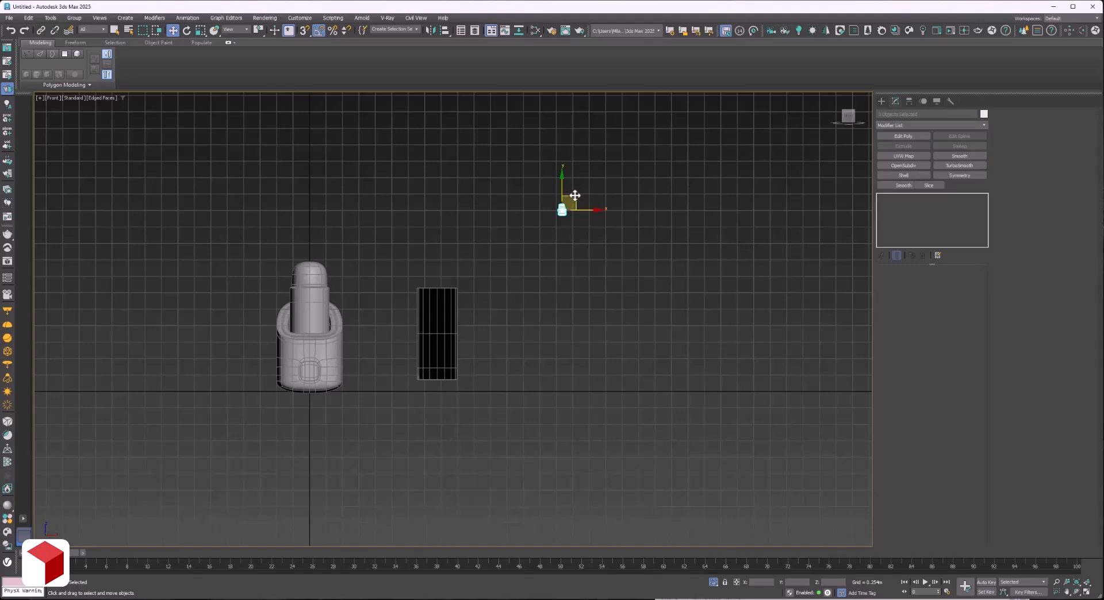
{"action": "left_click_drag", "start_coordinate": [575, 195], "coordinate": [448, 258]}
{"action": "scroll", "coordinate": [432, 291], "scroll_direction": "up", "scroll_amount": 5}
{"action": "scroll", "coordinate": [510, 141], "scroll_direction": "up", "scroll_amount": 2}
{"action": "key", "text": "F3"}
{"action": "scroll", "coordinate": [465, 153], "scroll_direction": "down", "scroll_amount": 3}
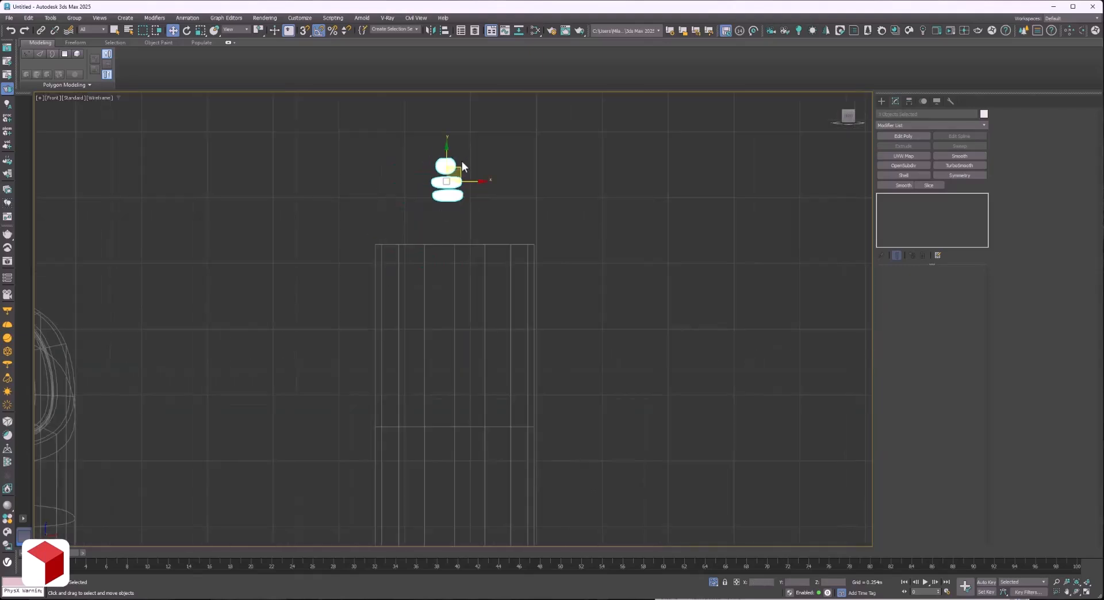
{"action": "left_click_drag", "start_coordinate": [463, 166], "coordinate": [429, 200]}
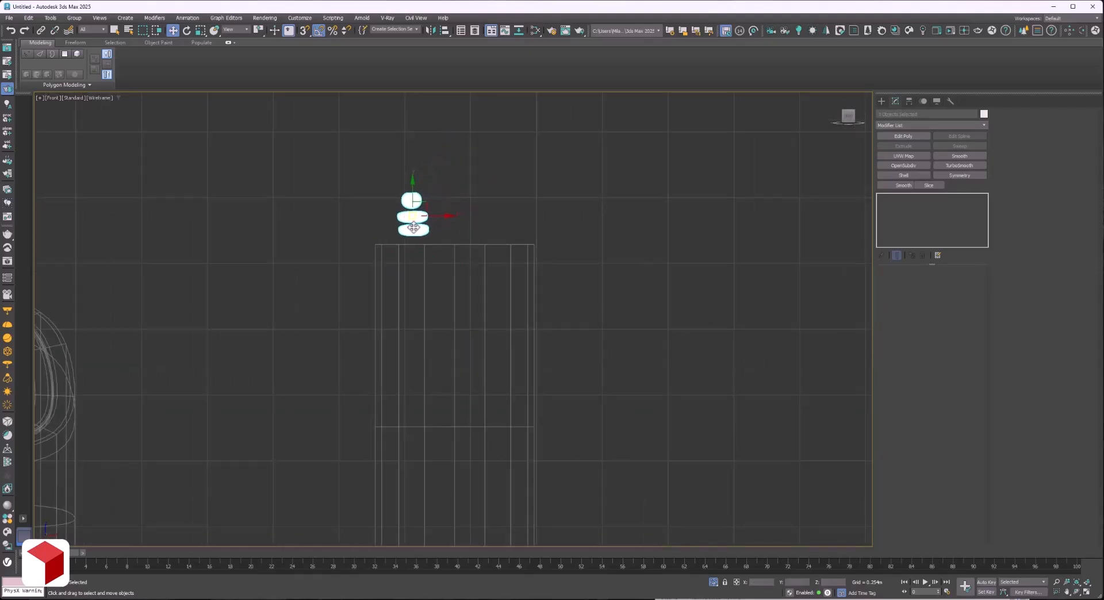
Scale the three beans up slightly to suit the width of the cylinder copy.
{"action": "key", "text": "r"}
{"action": "scroll", "coordinate": [438, 195], "scroll_direction": "down", "scroll_amount": 3}
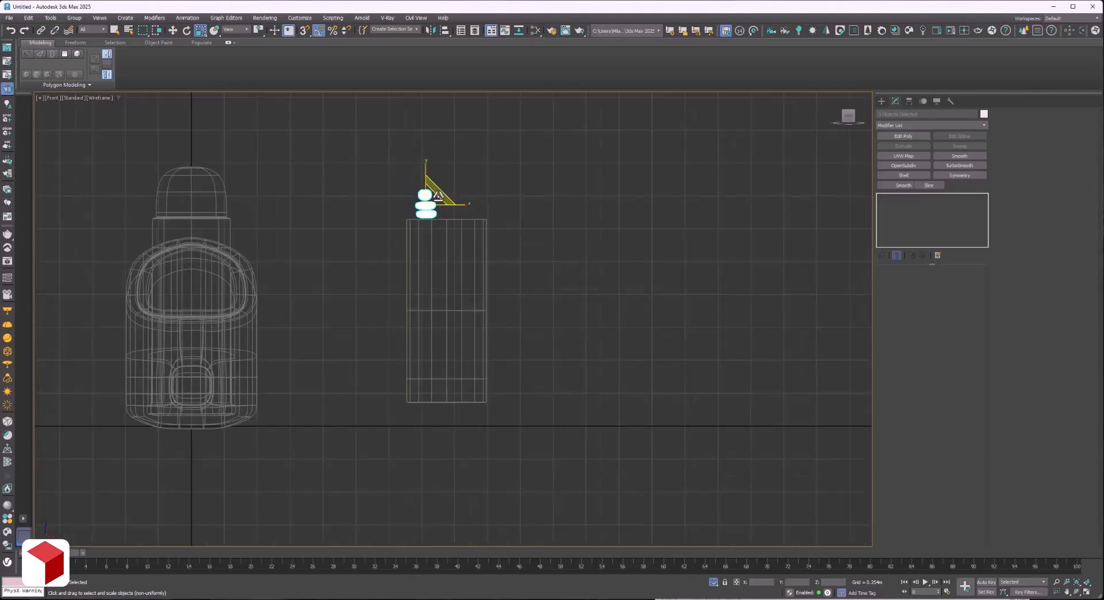
{"action": "scroll", "coordinate": [436, 198], "scroll_direction": "up", "scroll_amount": 4}
{"action": "scroll", "coordinate": [434, 199], "scroll_direction": "down", "scroll_amount": 2}
{"action": "key", "text": "w"}
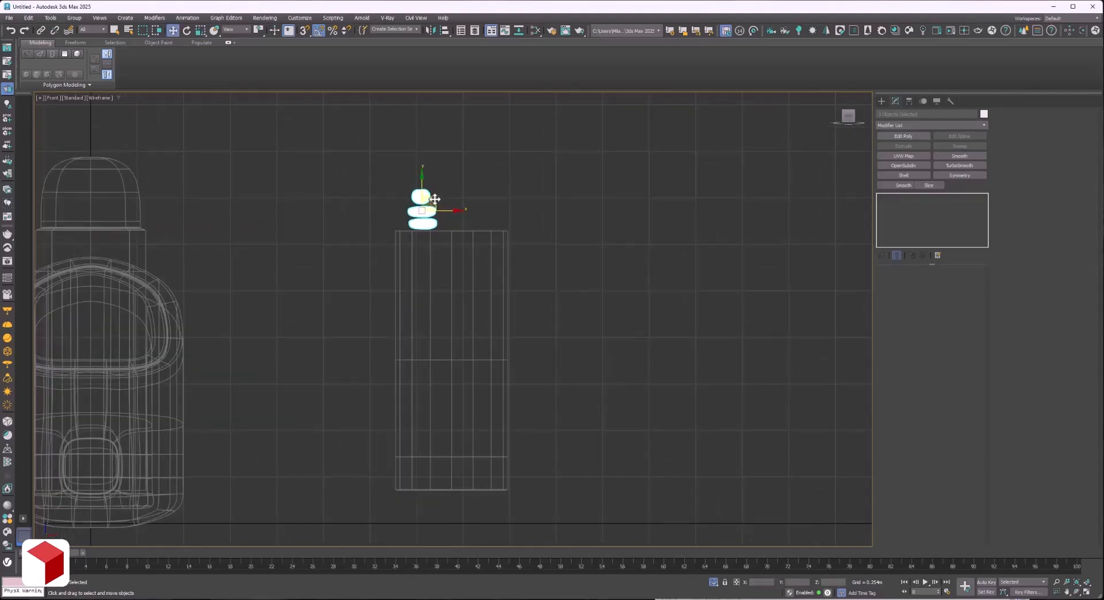
Restore shaded display and spread the stacked beans side by side above the cylinder's opening.
{"action": "key", "text": "F3"}
{"action": "scroll", "coordinate": [438, 210], "scroll_direction": "up", "scroll_amount": 6}
{"action": "left_click", "coordinate": [423, 248]}
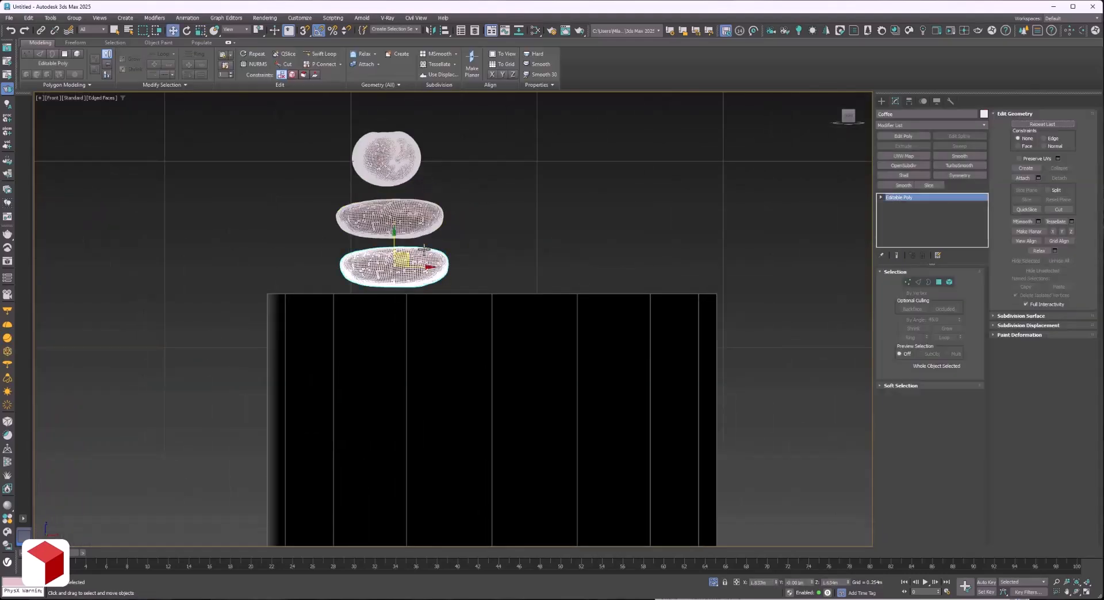
{"action": "left_click_drag", "start_coordinate": [425, 248], "coordinate": [535, 243]}
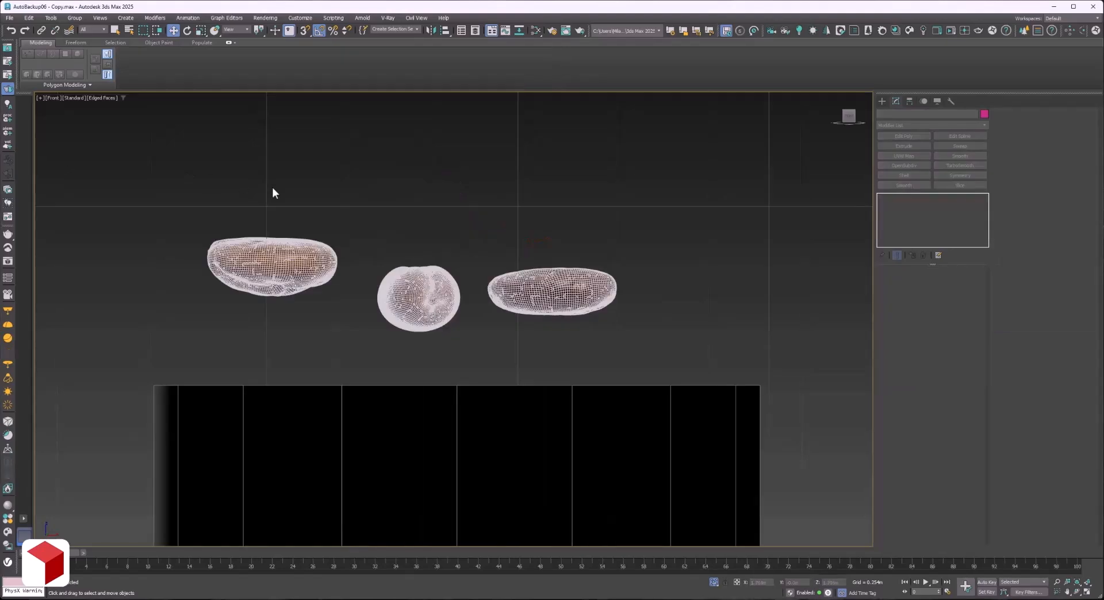
Convert each of the three coffee beans to an Editable Poly.
{"action": "right_click", "coordinate": [421, 286]}
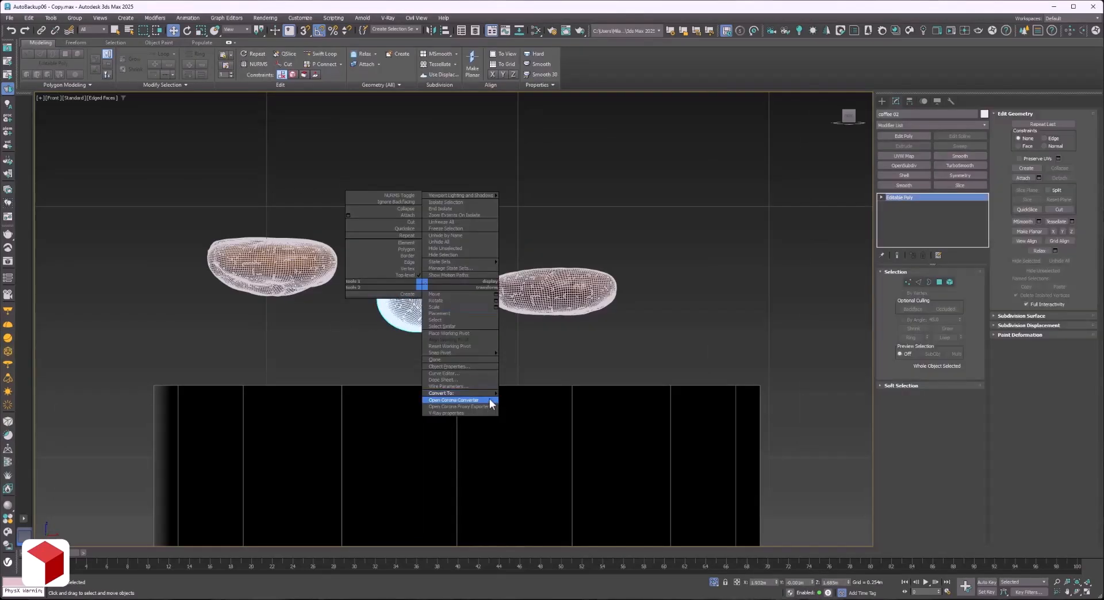
{"action": "mouse_move", "coordinate": [489, 399]}
{"action": "left_click", "coordinate": [529, 401]}
{"action": "right_click", "coordinate": [550, 282]}
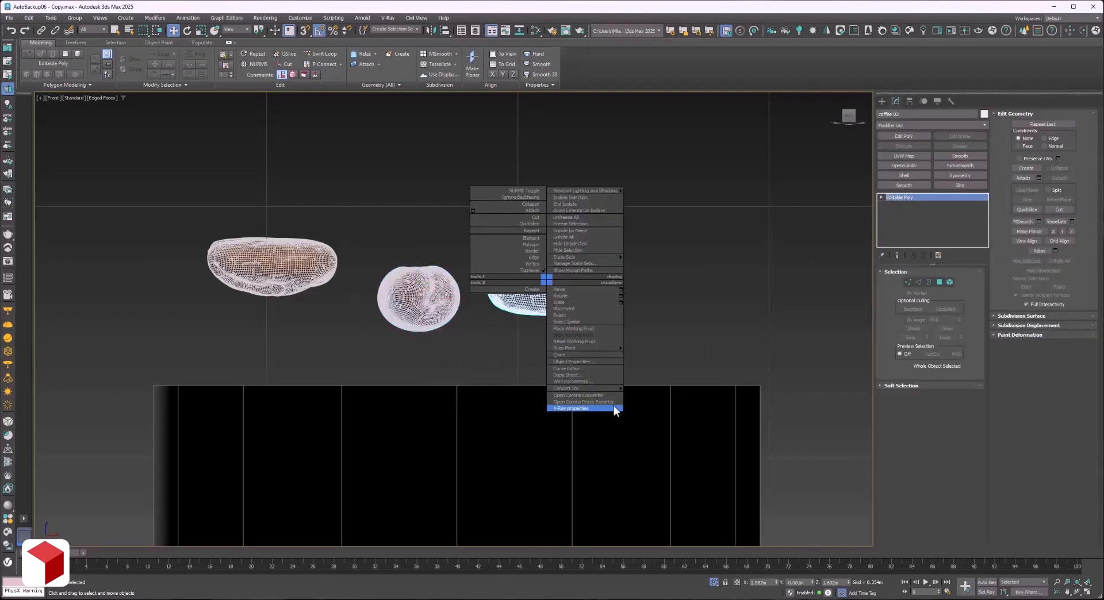
{"action": "mouse_move", "coordinate": [613, 406]}
{"action": "left_click", "coordinate": [657, 398]}
{"action": "right_click", "coordinate": [320, 274]}
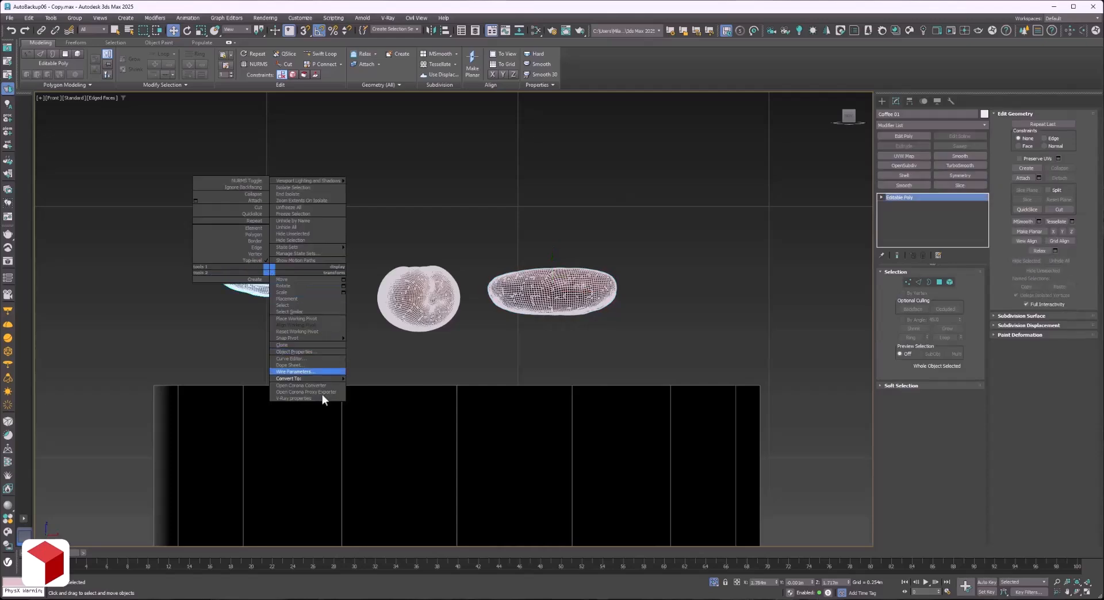
{"action": "mouse_move", "coordinate": [345, 376]}
{"action": "left_click", "coordinate": [384, 384]}
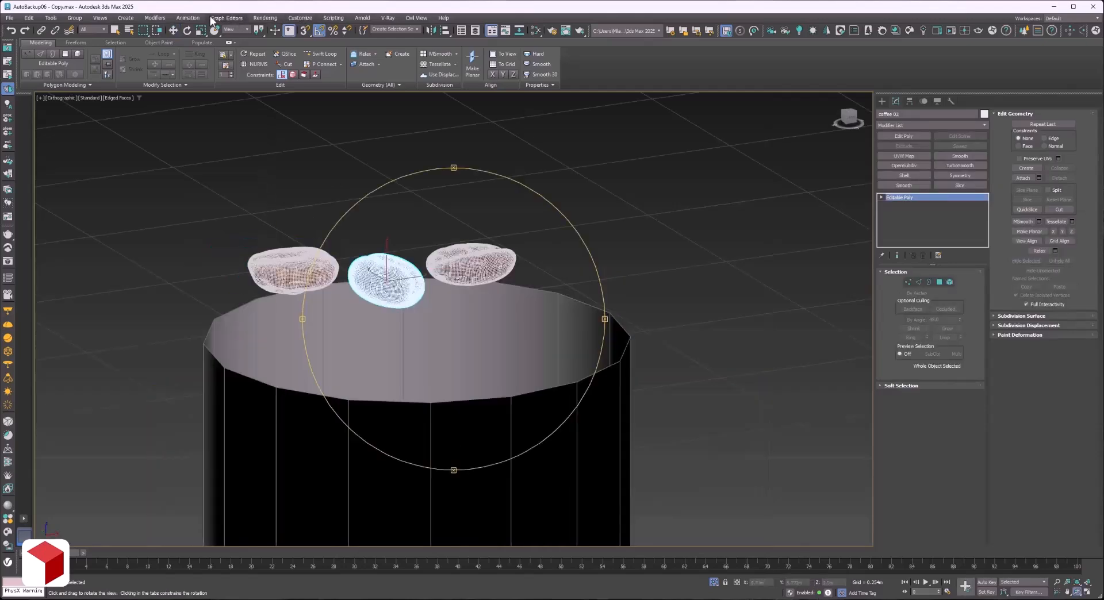
Make the middle bean a MassFX dynamic rigid body with its physical mesh generated from vertices.
{"action": "left_click", "coordinate": [188, 18]}
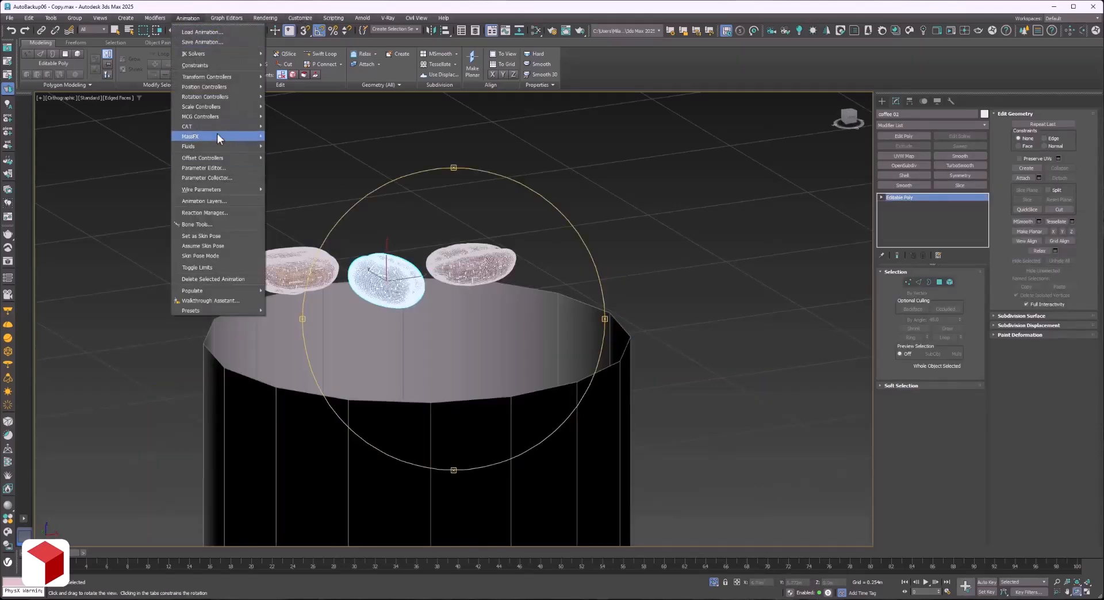
{"action": "mouse_move", "coordinate": [218, 136]}
{"action": "mouse_move", "coordinate": [302, 138]}
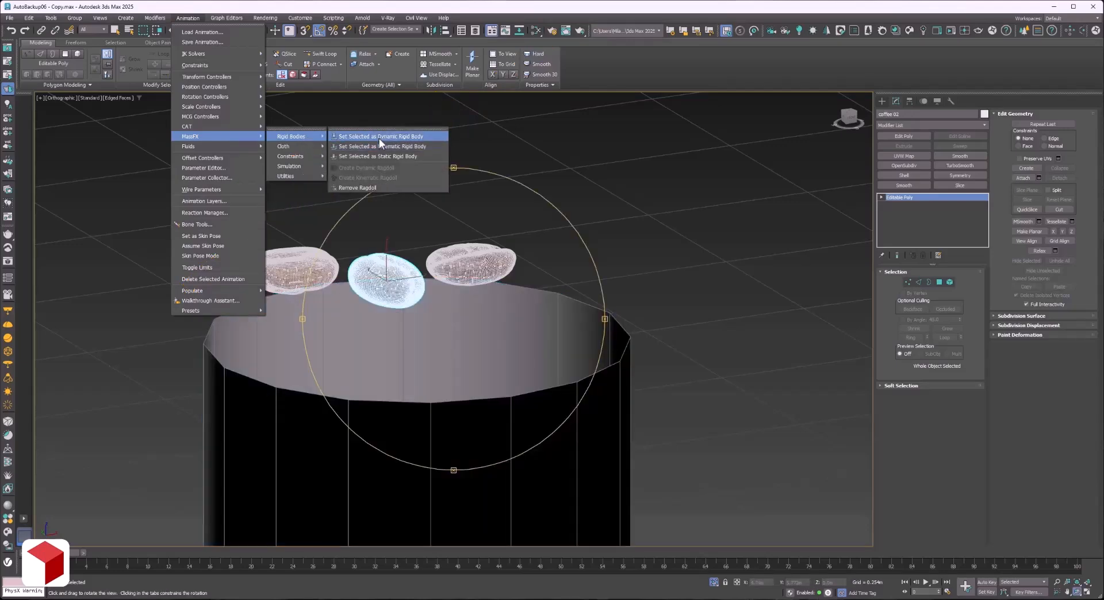
{"action": "left_click", "coordinate": [378, 137]}
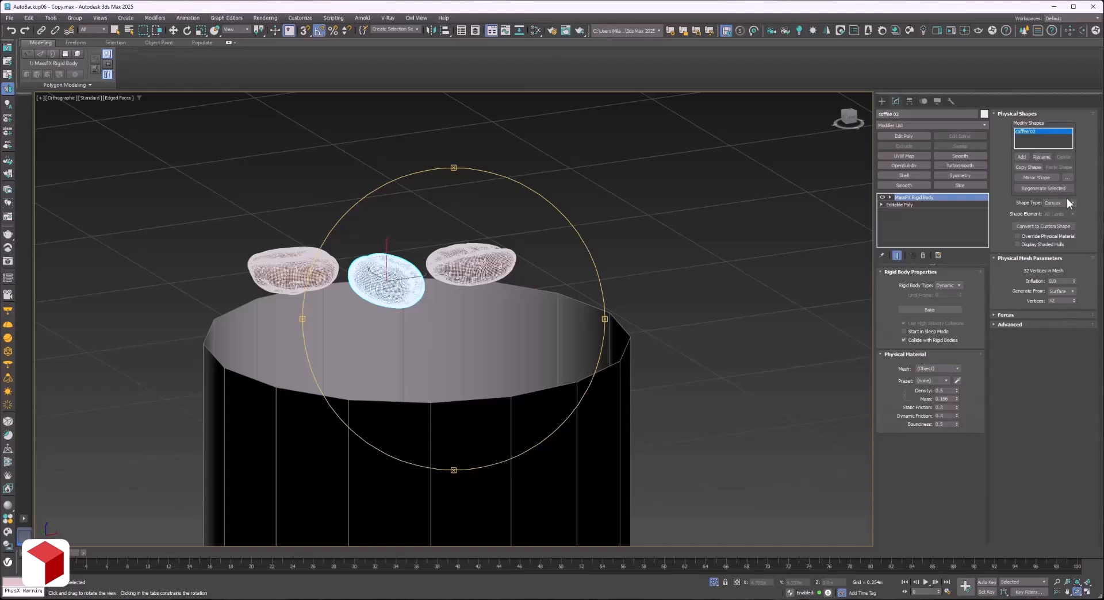
{"action": "left_click", "coordinate": [1060, 291]}
{"action": "left_click", "coordinate": [1058, 305]}
{"action": "key", "text": "w"}
Make the cylinder copy a MassFX static rigid body with the Original shape type.
{"action": "left_click", "coordinate": [453, 328]}
{"action": "left_click", "coordinate": [188, 17]}
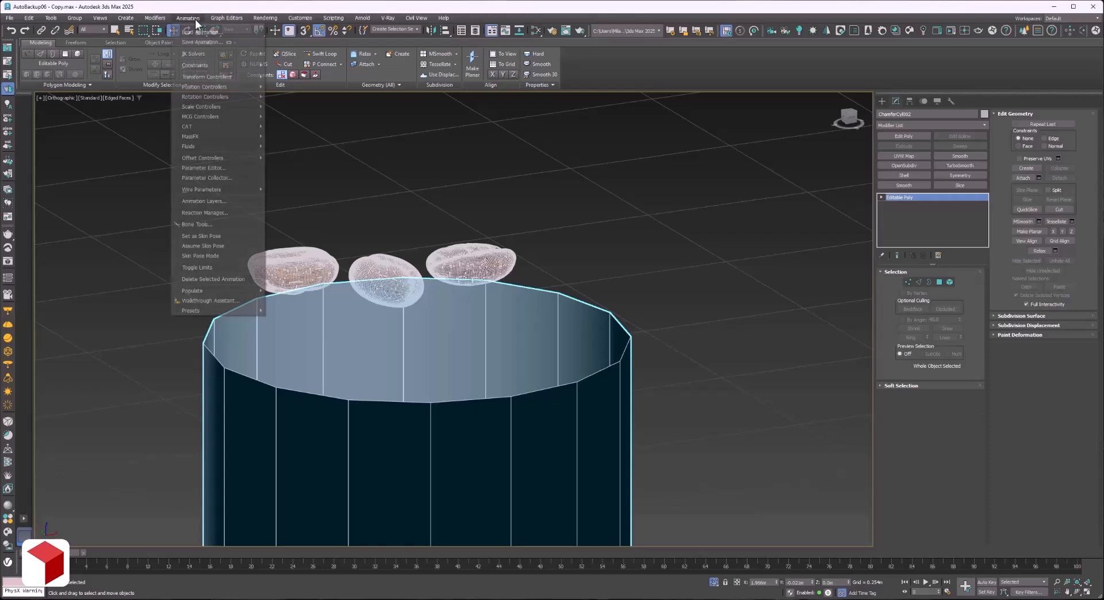
{"action": "mouse_move", "coordinate": [223, 136]}
{"action": "mouse_move", "coordinate": [301, 137]}
{"action": "left_click", "coordinate": [369, 156]}
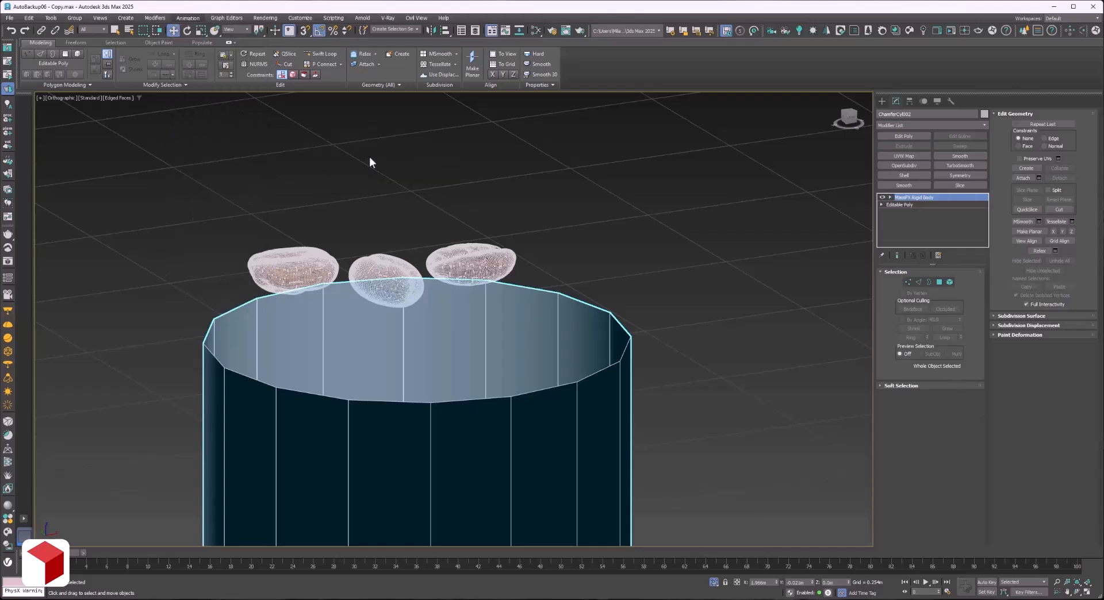
{"action": "left_click", "coordinate": [1067, 203]}
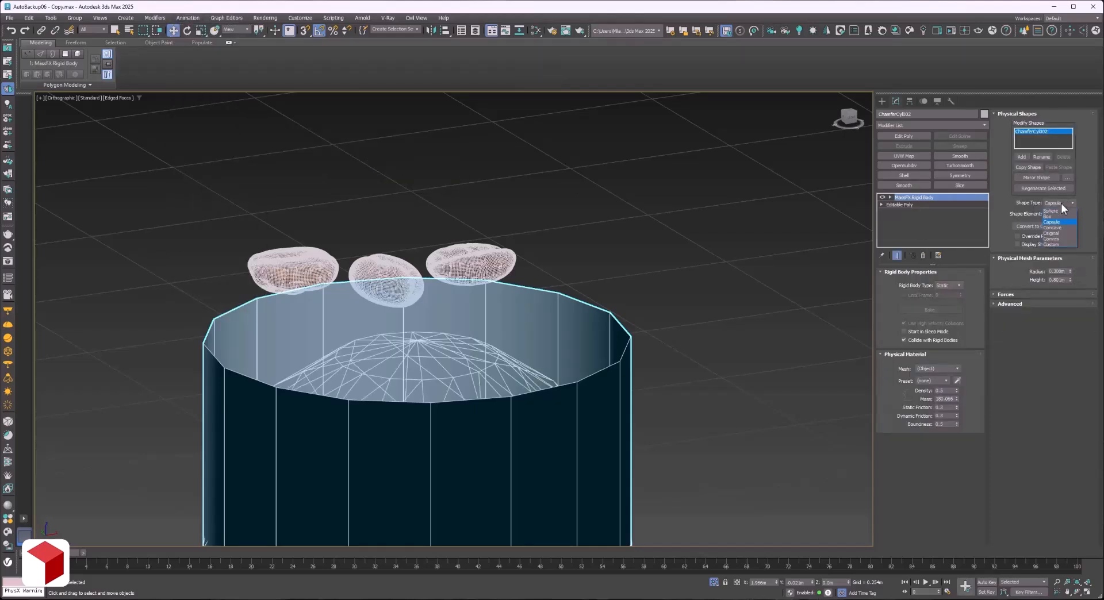
{"action": "left_click", "coordinate": [1063, 233]}
Check the middle bean's rigid body settings and clear the selection.
{"action": "left_click", "coordinate": [275, 182]}
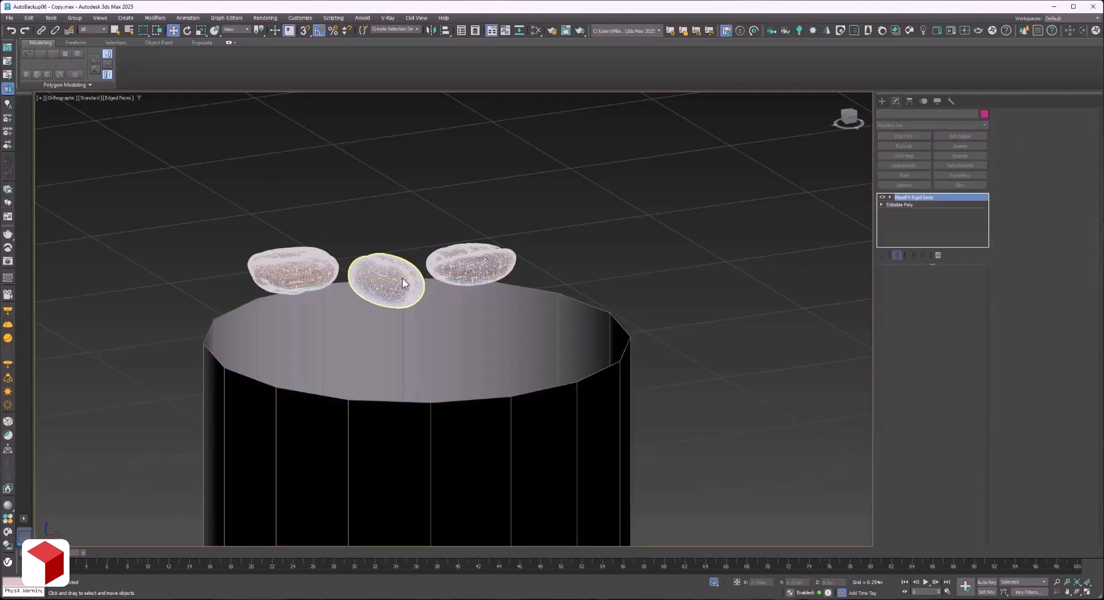
{"action": "left_click", "coordinate": [384, 281]}
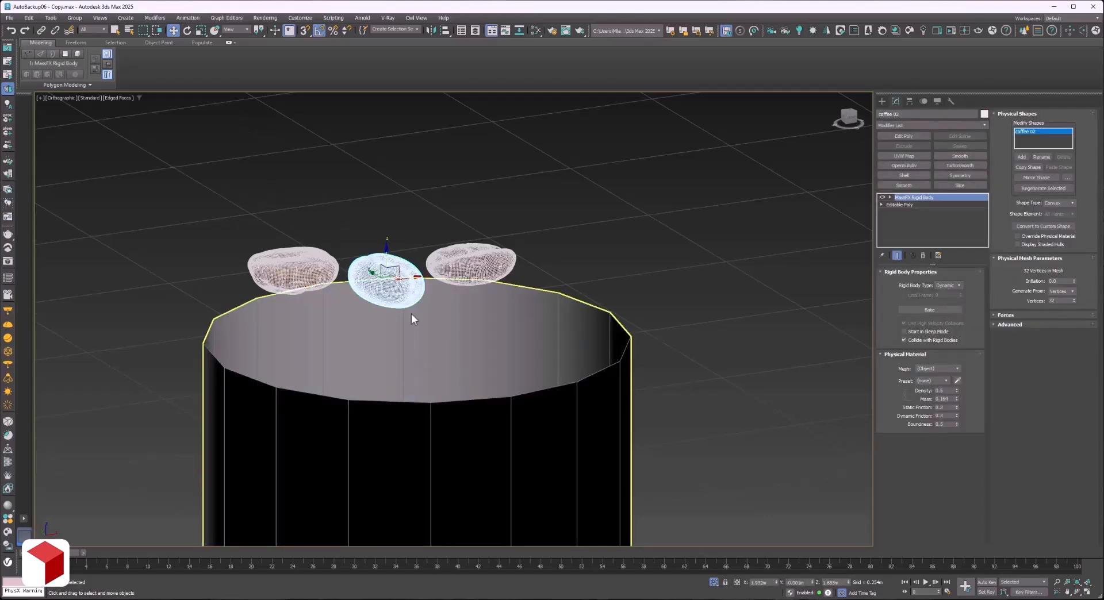
{"action": "left_click", "coordinate": [359, 150]}
Show the MassFX Tools window beside the model and display its simulation tools.
{"action": "left_click", "coordinate": [188, 18]}
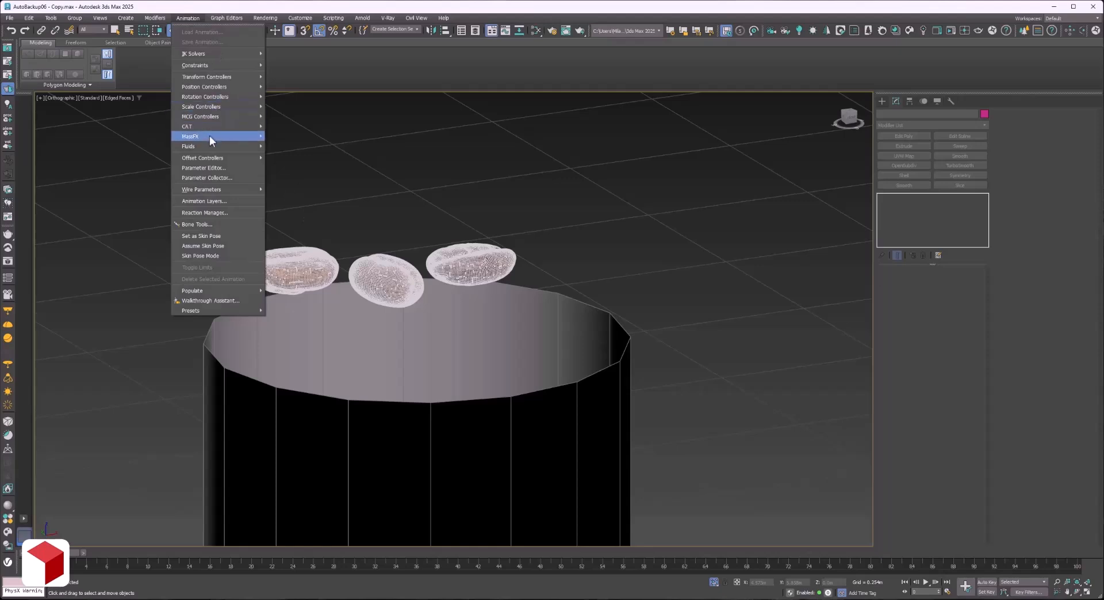
{"action": "mouse_move", "coordinate": [209, 137]}
{"action": "mouse_move", "coordinate": [301, 172]}
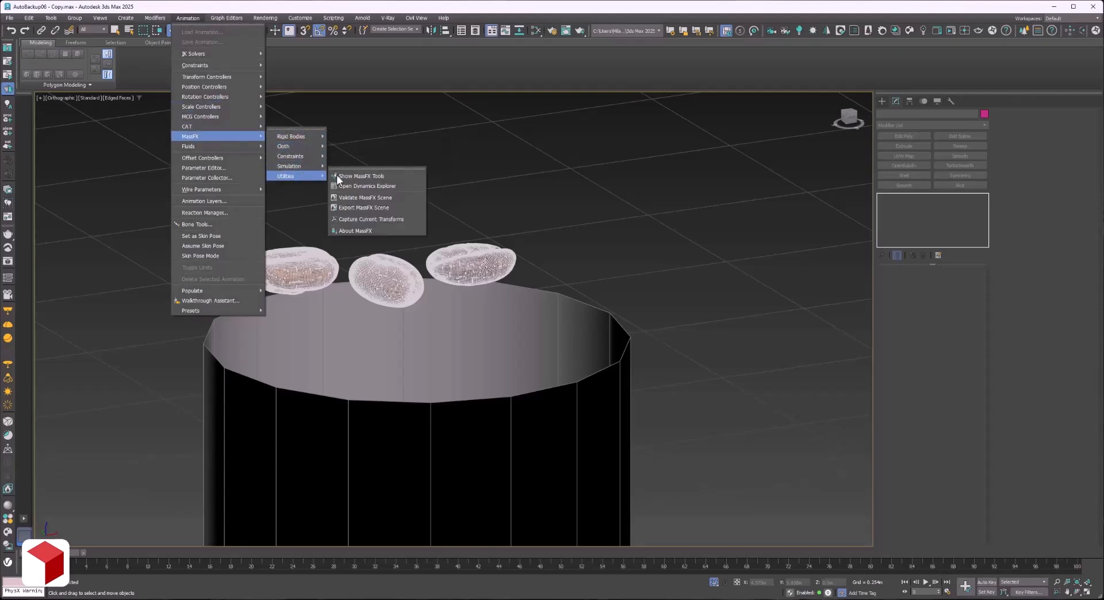
{"action": "left_click", "coordinate": [369, 175]}
{"action": "left_click_drag", "start_coordinate": [190, 117], "coordinate": [117, 108]}
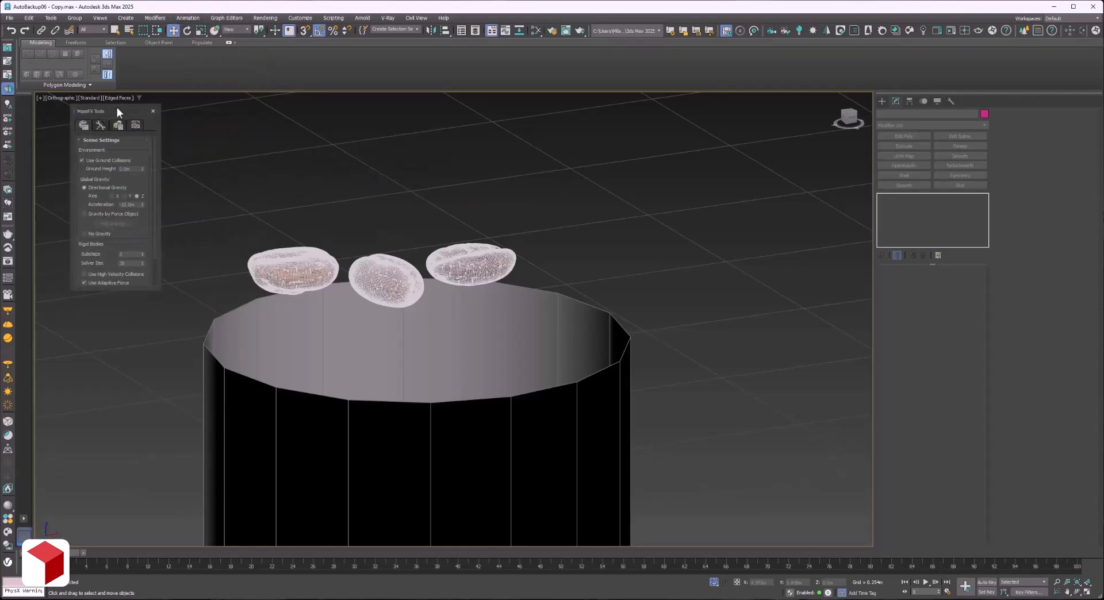
{"action": "left_click", "coordinate": [100, 126]}
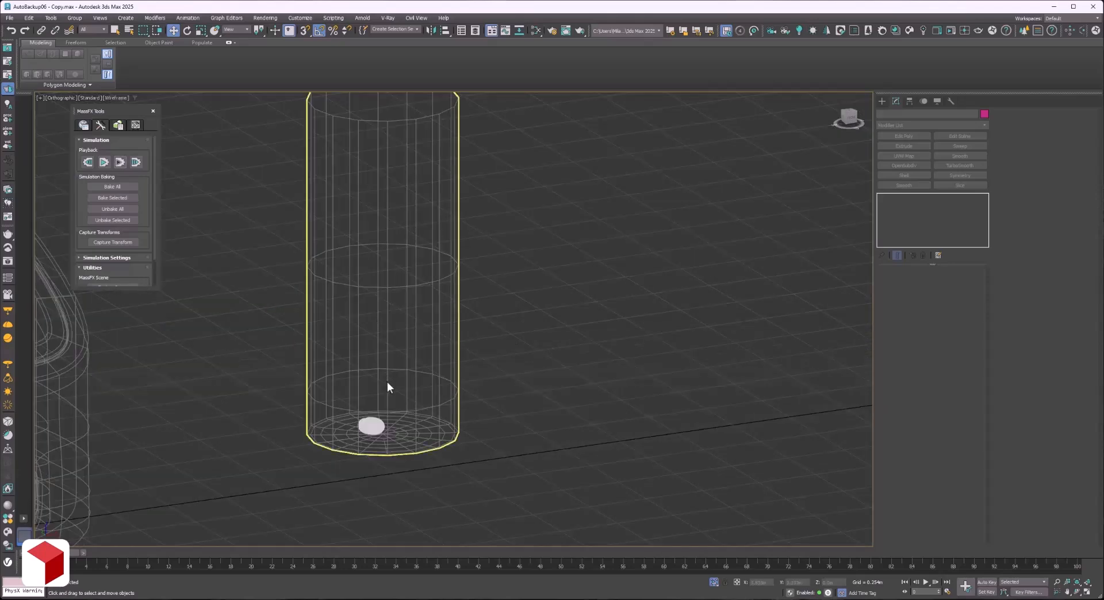
Run the MassFX simulation to test the middle bean's drop into the cylinder, and reset it to the start.
{"action": "left_click", "coordinate": [105, 161]}
{"action": "scroll", "coordinate": [256, 257], "scroll_direction": "down", "scroll_amount": 2}
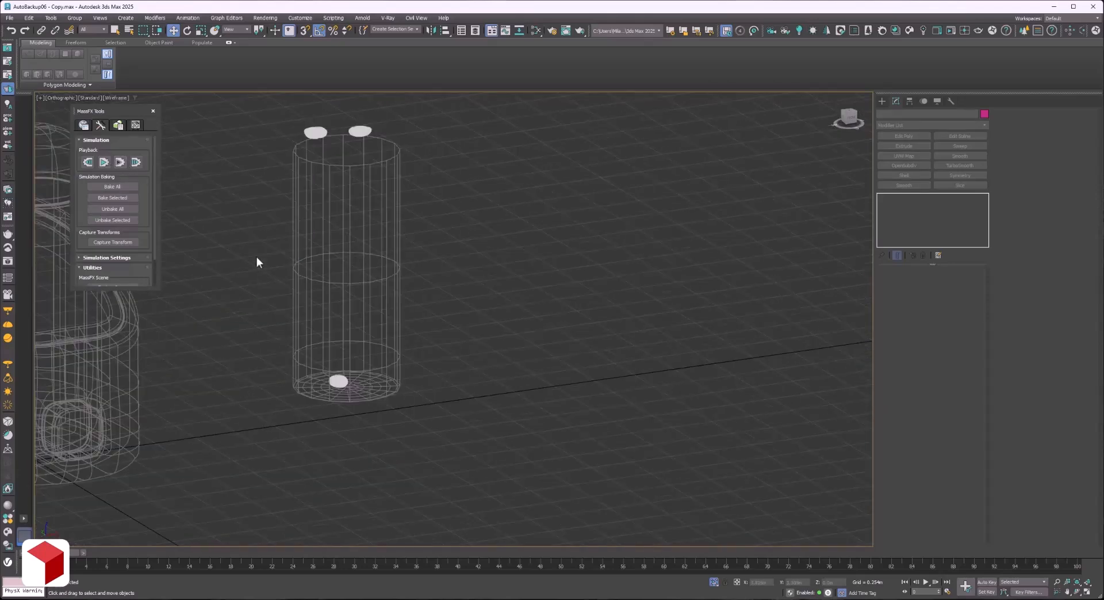
{"action": "left_click", "coordinate": [88, 162]}
Make the left coffee bean a MassFX dynamic rigid body with its physical mesh generated from vertices.
{"action": "left_click", "coordinate": [316, 132]}
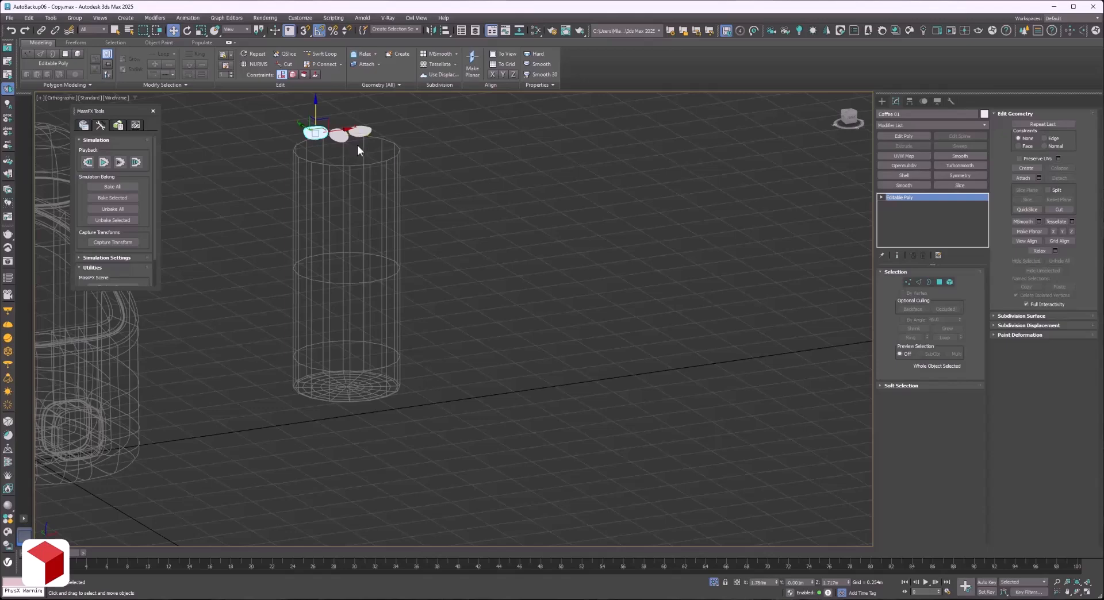
{"action": "left_click", "coordinate": [188, 18]}
{"action": "mouse_move", "coordinate": [216, 138]}
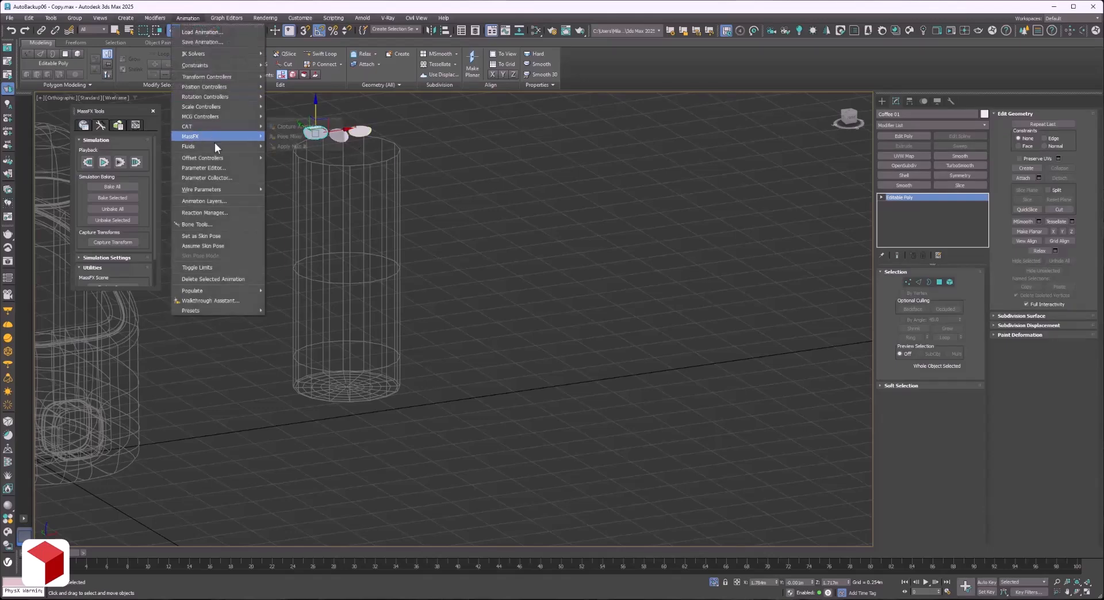
{"action": "mouse_move", "coordinate": [299, 137]}
{"action": "left_click", "coordinate": [345, 138]}
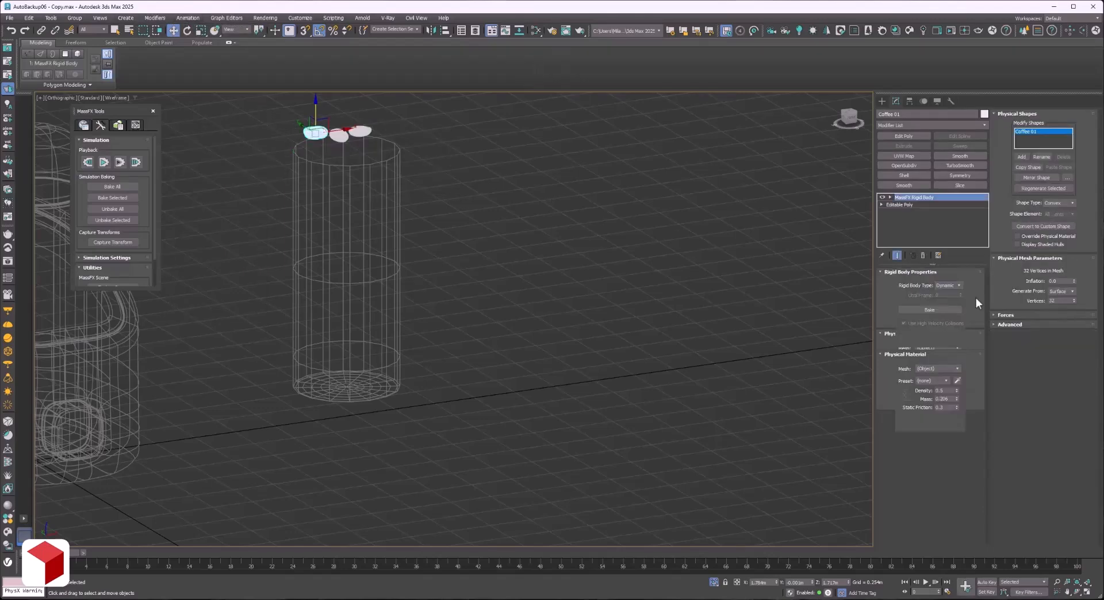
{"action": "left_click", "coordinate": [1061, 292]}
{"action": "left_click", "coordinate": [1060, 305]}
Make the right coffee bean a MassFX dynamic rigid body with its physical mesh generated from vertices.
{"action": "left_click", "coordinate": [358, 135]}
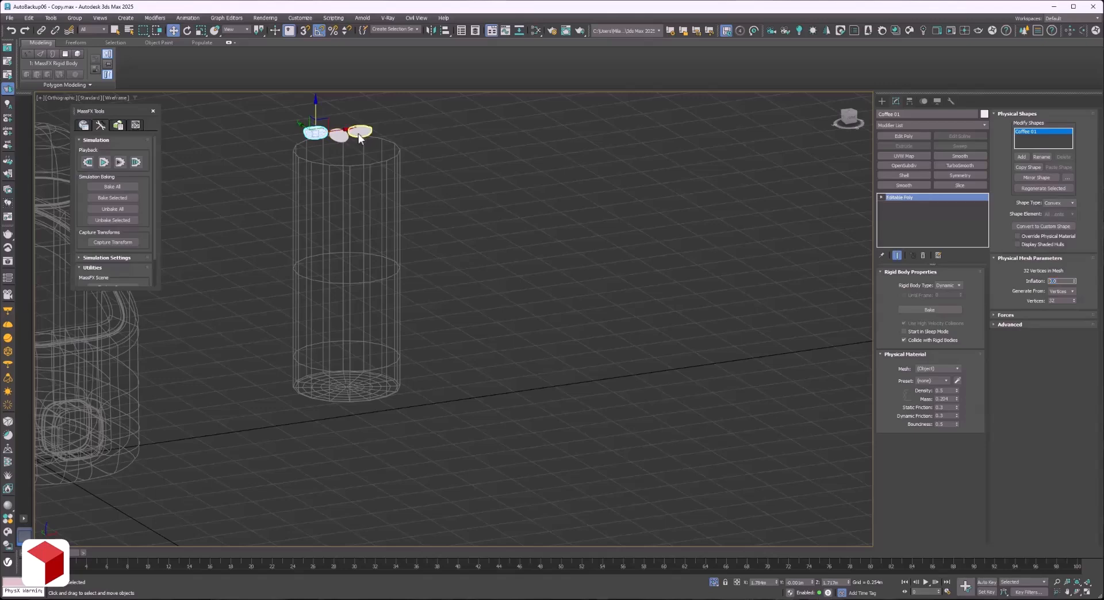
{"action": "left_click", "coordinate": [188, 18]}
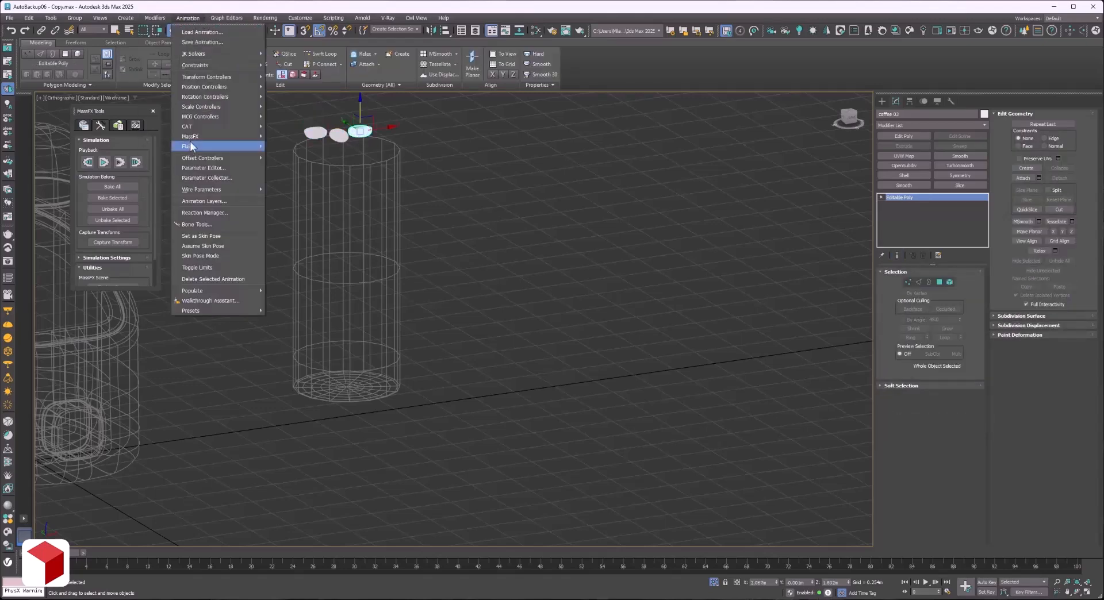
{"action": "mouse_move", "coordinate": [199, 136]}
{"action": "mouse_move", "coordinate": [276, 138]}
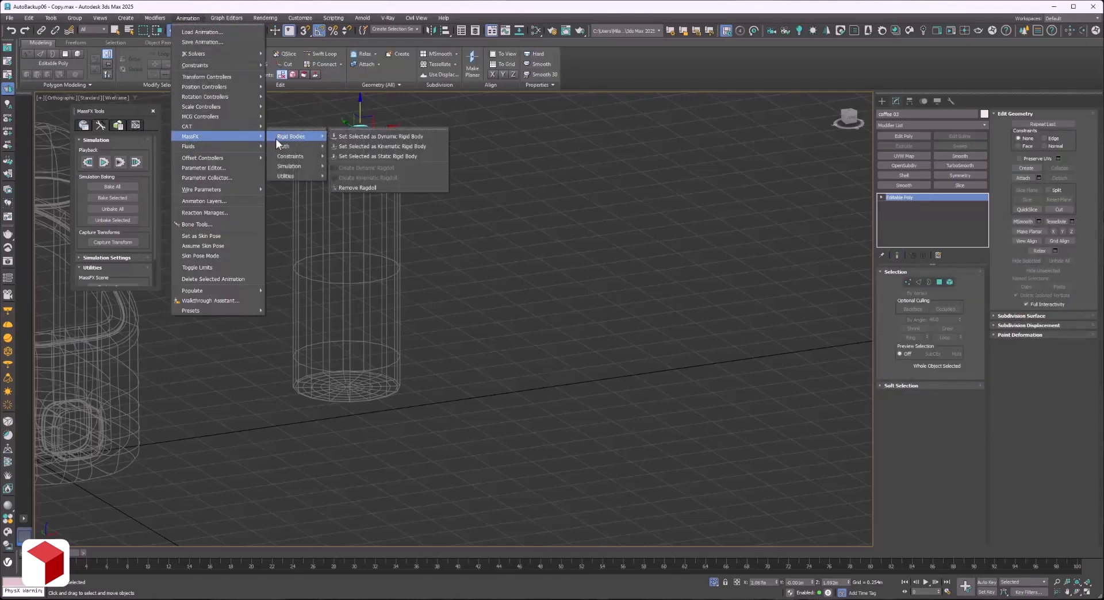
{"action": "left_click", "coordinate": [381, 137]}
{"action": "left_click", "coordinate": [1061, 292]}
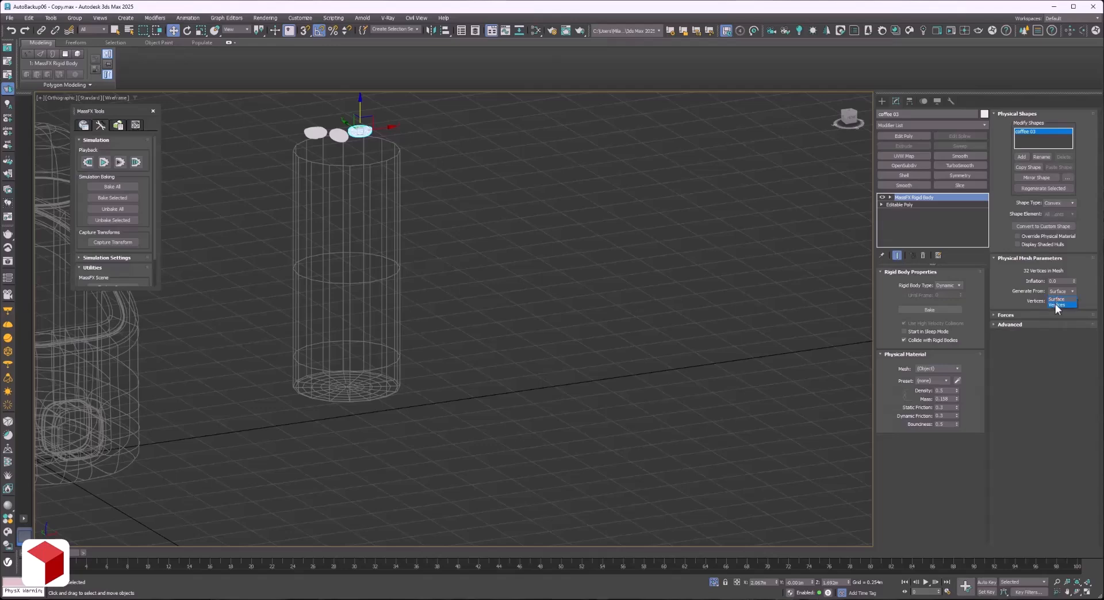
{"action": "left_click", "coordinate": [1057, 305]}
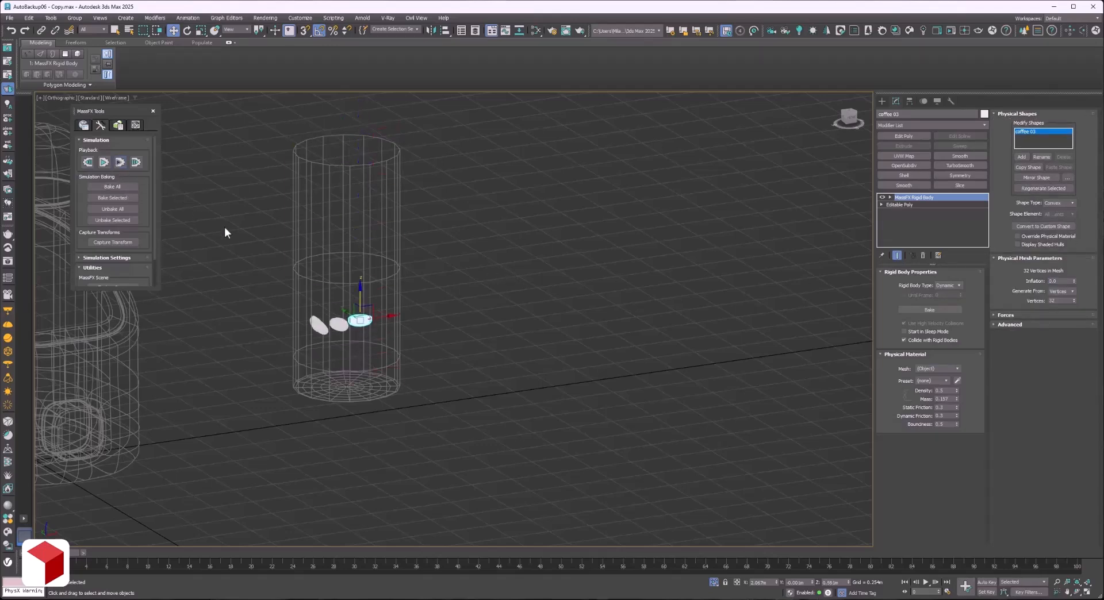
Test the simulation with all three beans falling together and reset it to the start.
{"action": "left_click", "coordinate": [88, 162]}
{"action": "key", "text": "z"}
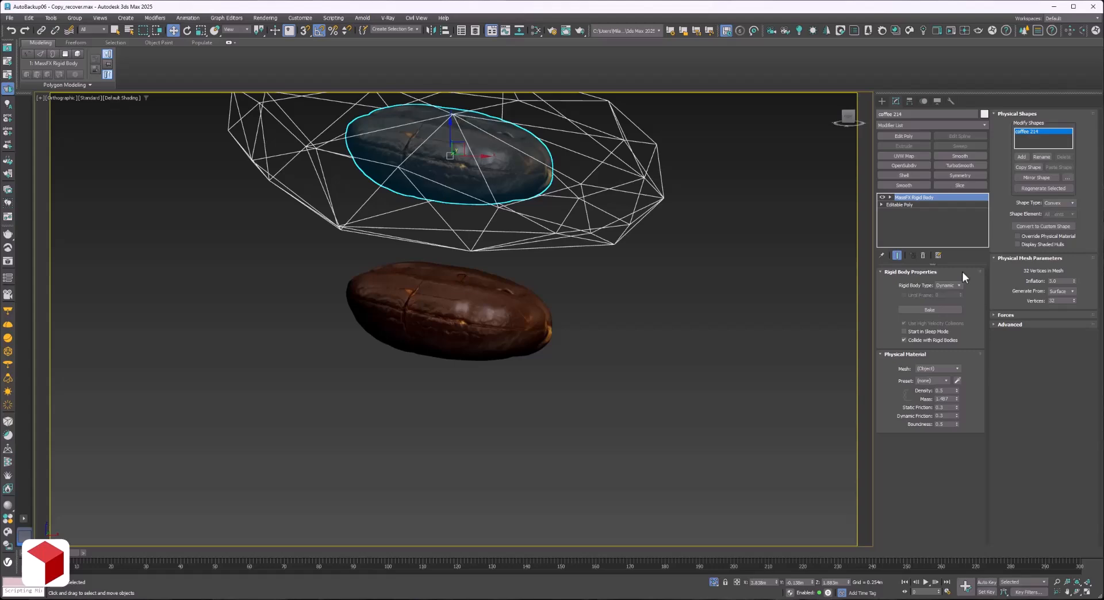
Remove the MassFX Rigid Body modifier from the upper bean and lower it close above the other bean.
{"action": "left_click", "coordinate": [923, 256]}
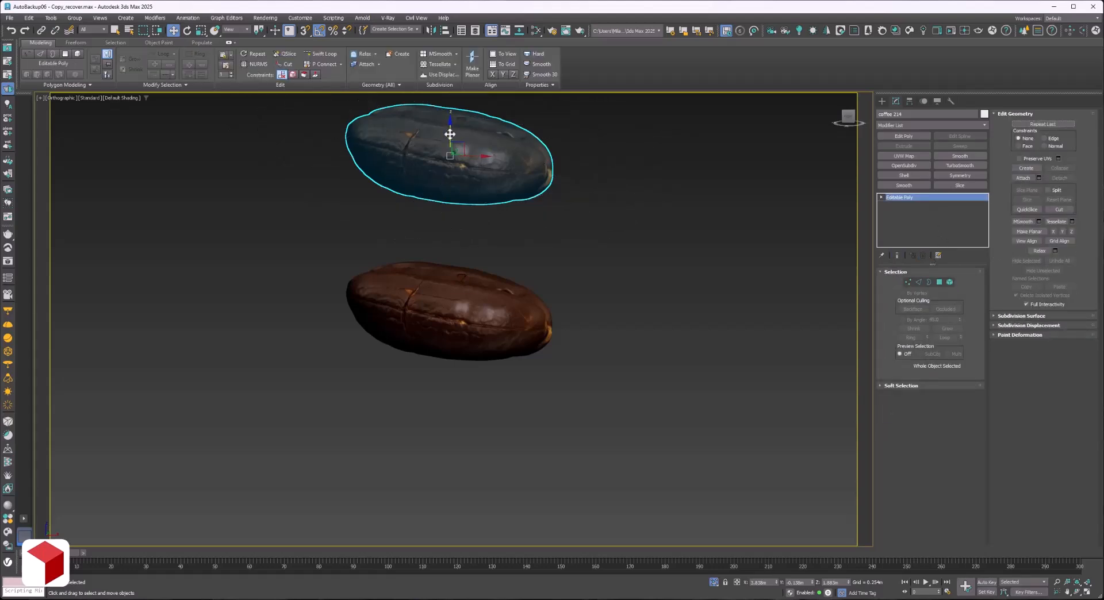
{"action": "scroll", "coordinate": [452, 133], "scroll_direction": "up", "scroll_amount": 3}
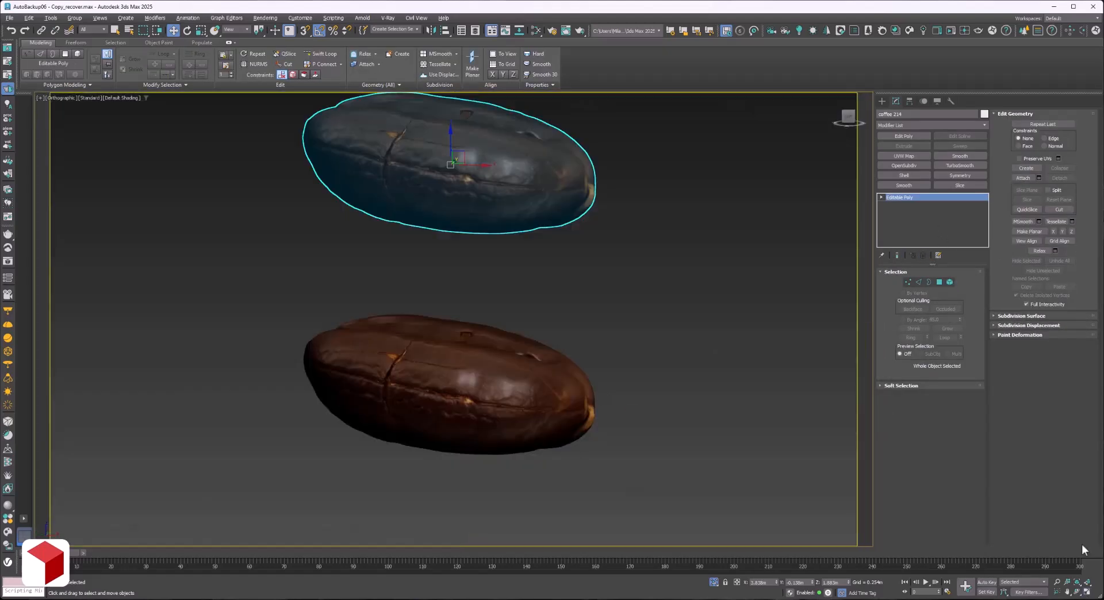
{"action": "left_click", "coordinate": [1078, 592]}
{"action": "key", "text": "w"}
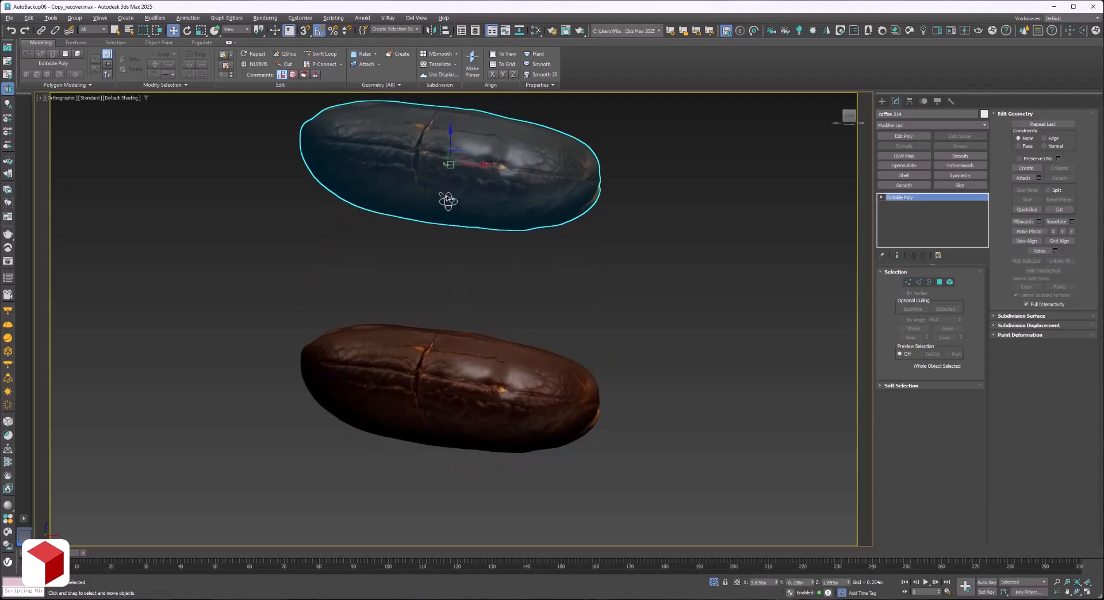
{"action": "left_click_drag", "start_coordinate": [450, 136], "coordinate": [451, 256]}
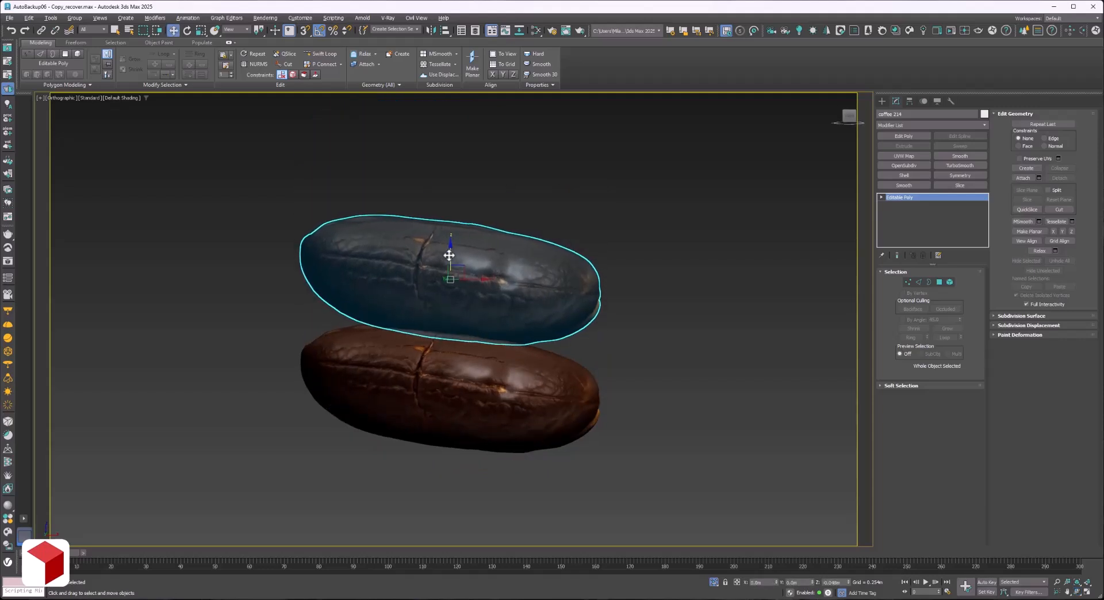
Adjust the upper bean's height against the lower bean and raise it clear again.
{"action": "left_click", "coordinate": [1078, 593]}
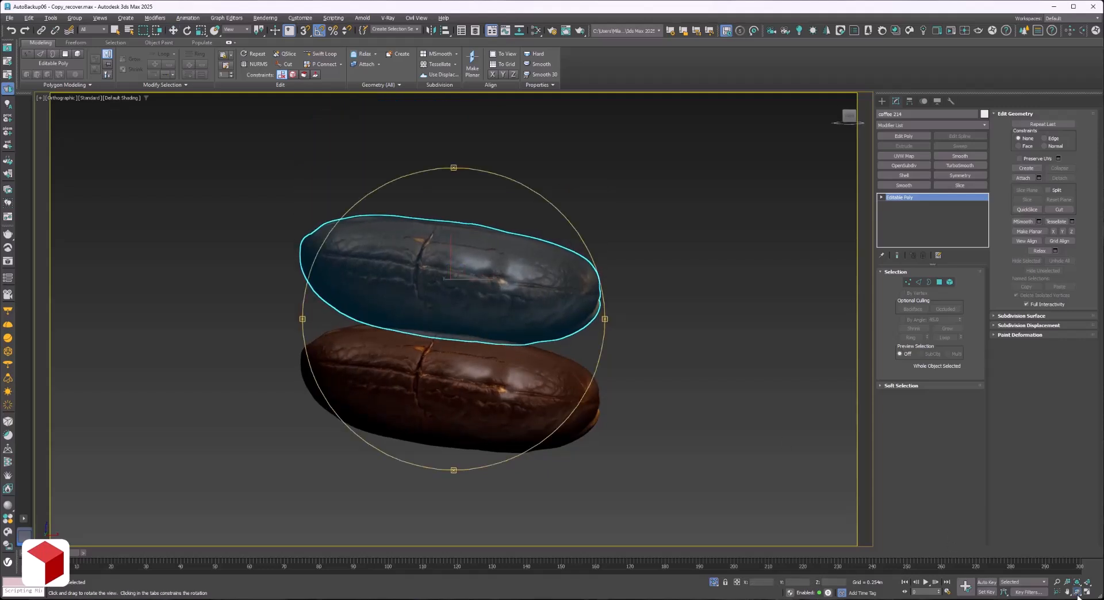
{"action": "mouse_move", "coordinate": [517, 376]}
{"action": "left_mouse_down"}
{"action": "mouse_move", "coordinate": [471, 375]}
{"action": "mouse_move", "coordinate": [500, 380]}
{"action": "left_mouse_up"}
{"action": "key", "text": "w"}
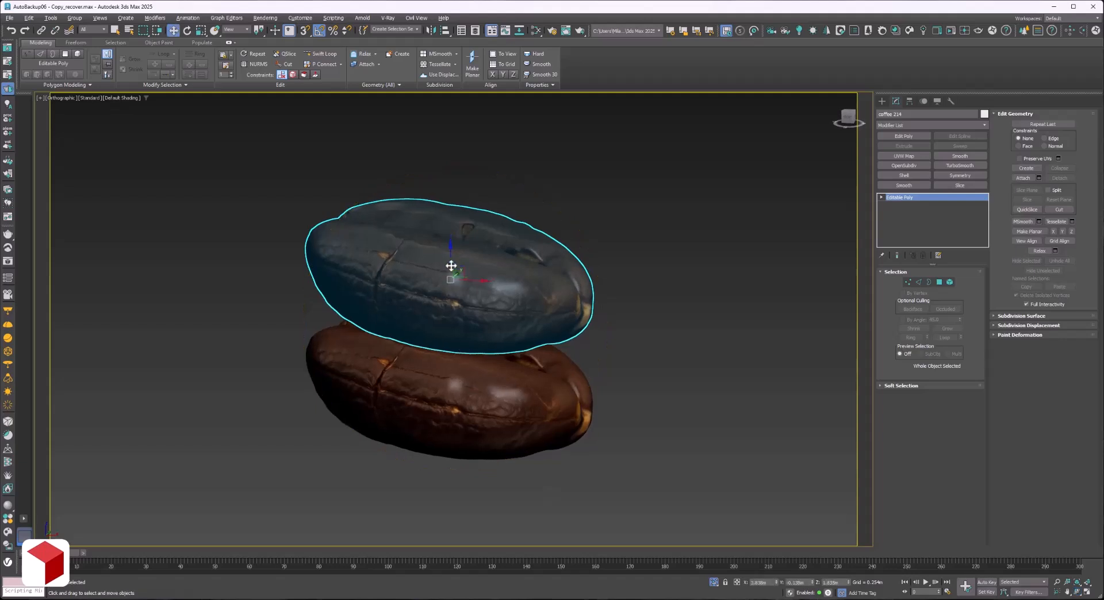
{"action": "left_click_drag", "start_coordinate": [451, 265], "coordinate": [451, 259]}
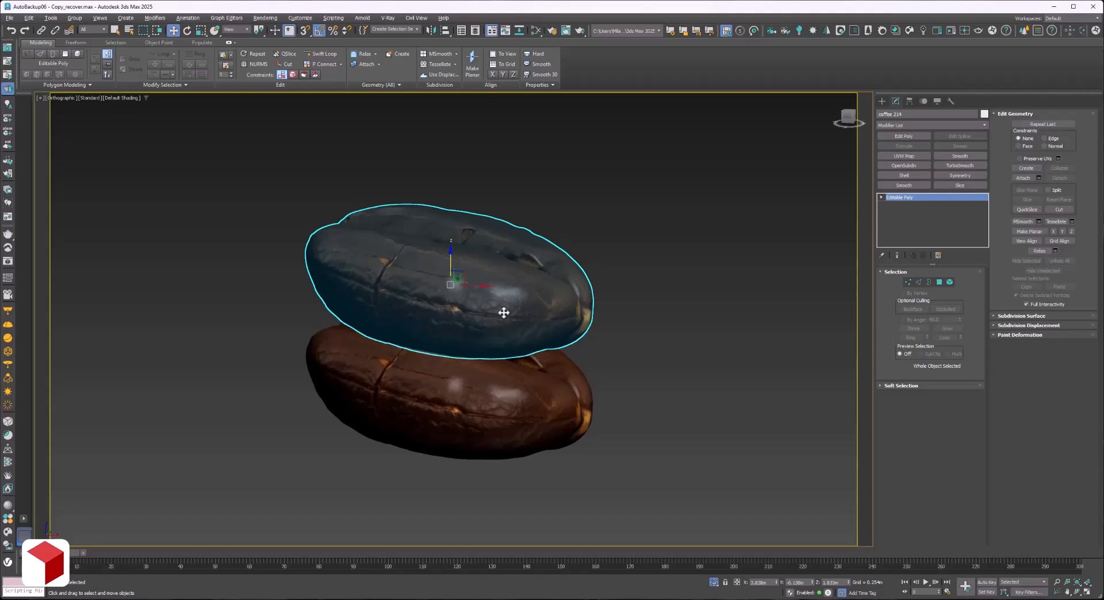
{"action": "left_click_drag", "start_coordinate": [451, 257], "coordinate": [451, 185]}
Make the lower bean a MassFX dynamic rigid body with its physical mesh inflation set to 1.0.
{"action": "left_click", "coordinate": [437, 339]}
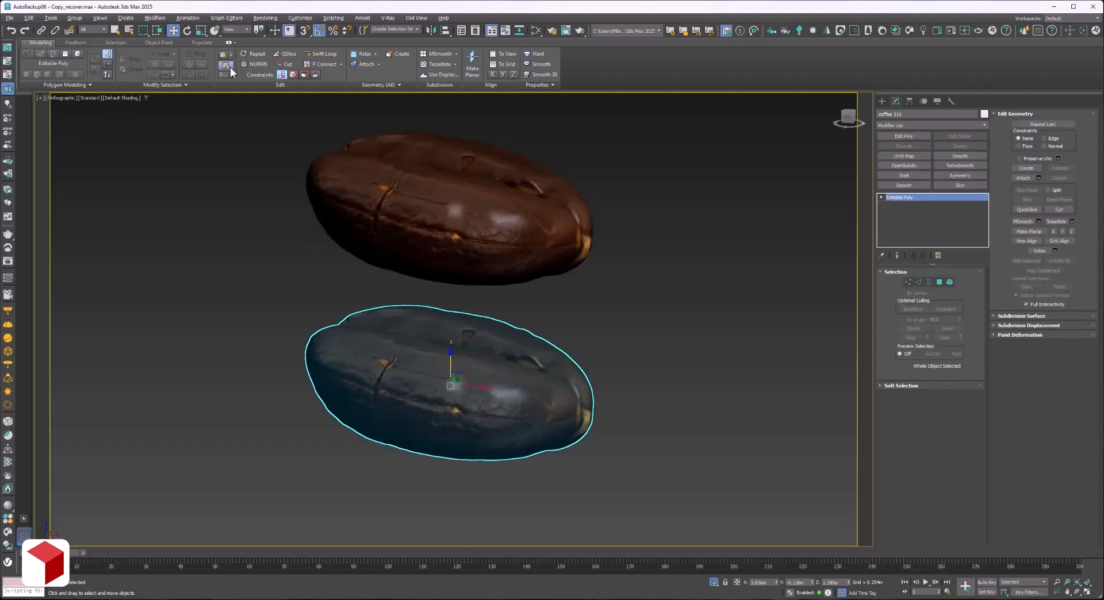
{"action": "left_click", "coordinate": [187, 18]}
{"action": "mouse_move", "coordinate": [237, 136]}
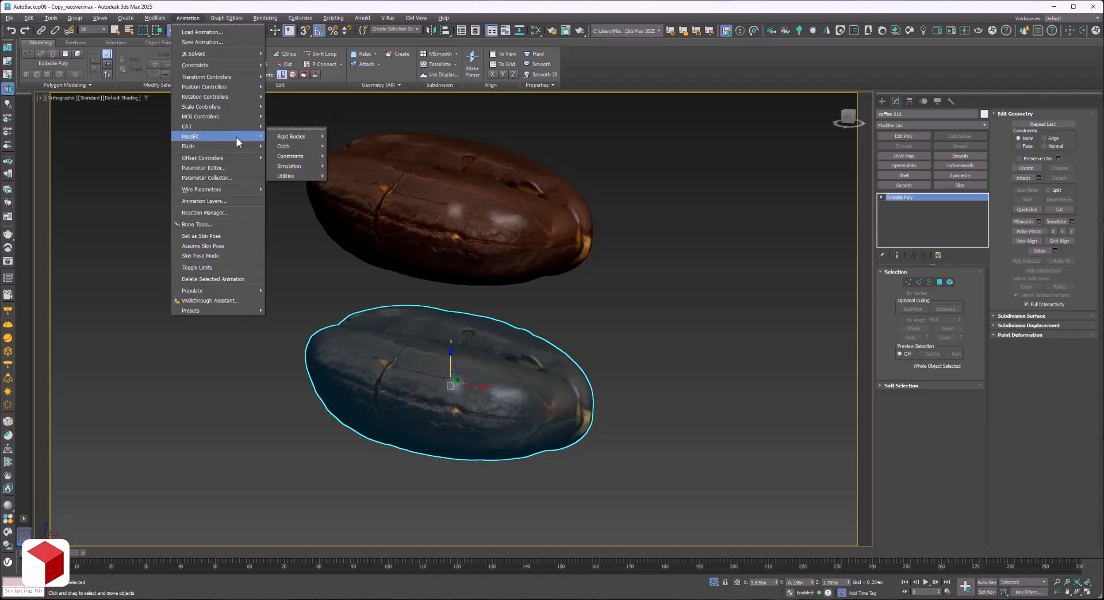
{"action": "mouse_move", "coordinate": [299, 139]}
{"action": "left_click", "coordinate": [351, 140]}
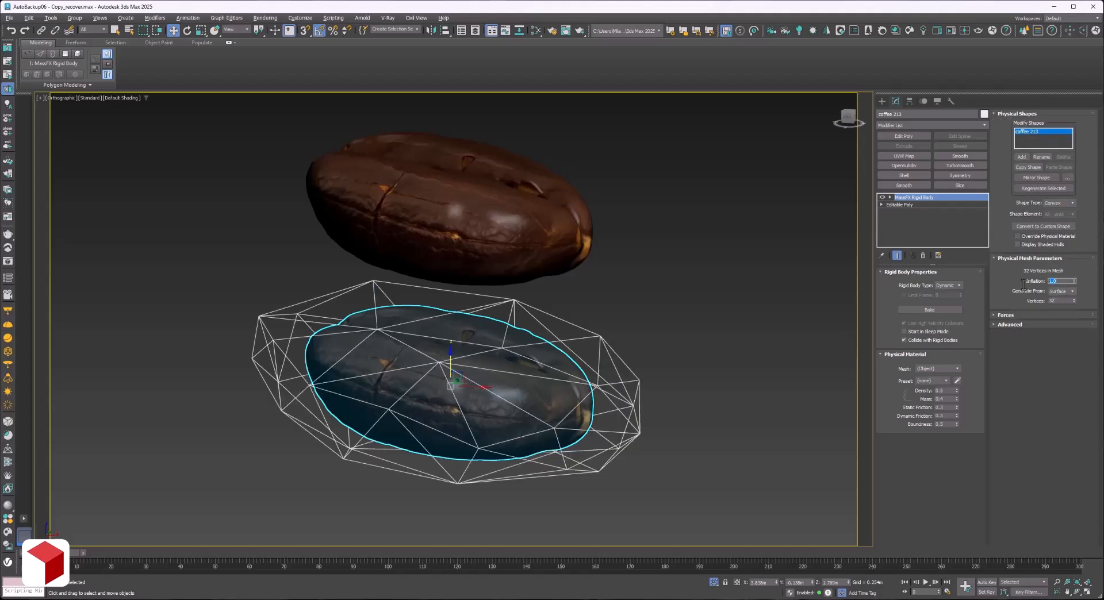
Clone the lower bean upward as a copy with its rigid body, and delete the old upper bean.
{"action": "left_click", "coordinate": [1077, 593]}
{"action": "left_click_drag", "start_coordinate": [531, 371], "coordinate": [548, 335]}
{"action": "right_click", "coordinate": [549, 335]}
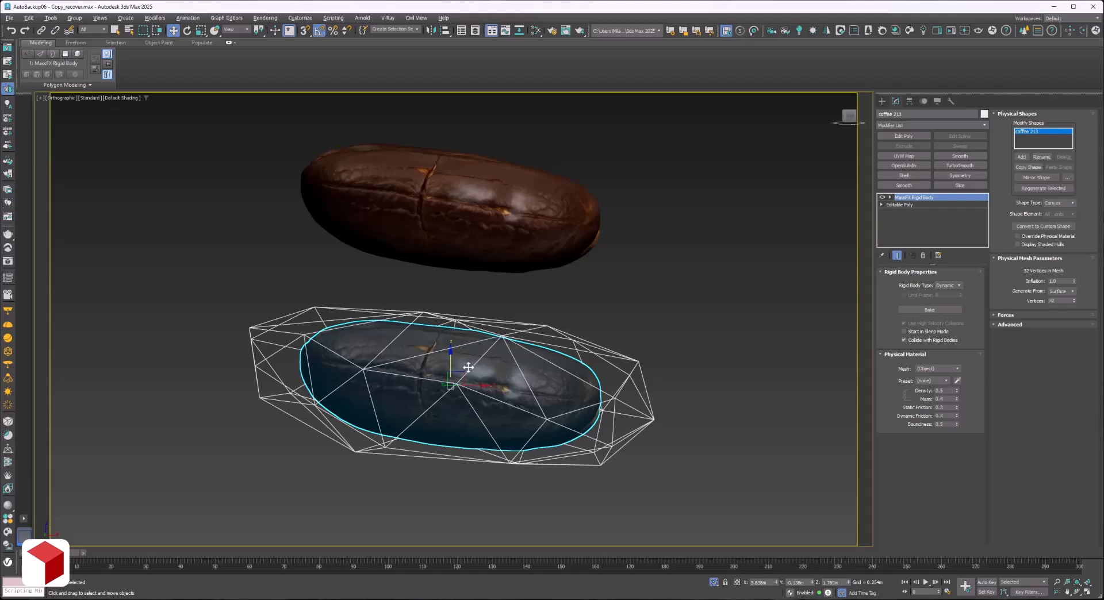
{"action": "left_click_drag", "start_coordinate": [454, 359], "coordinate": [485, 222]}
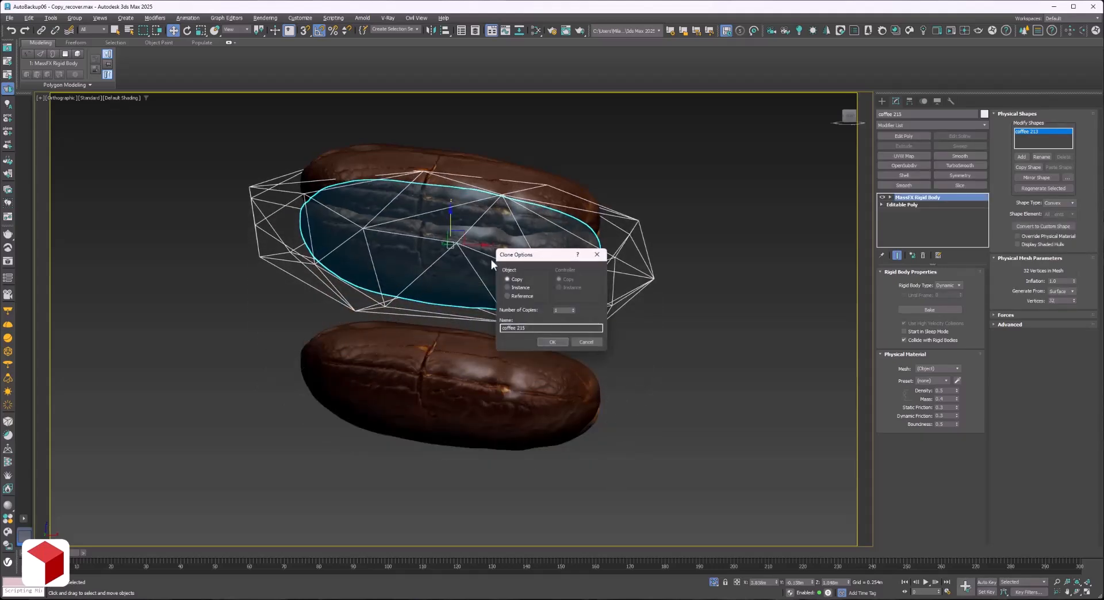
{"action": "left_click", "coordinate": [561, 187]}
{"action": "key", "text": "Delete"}
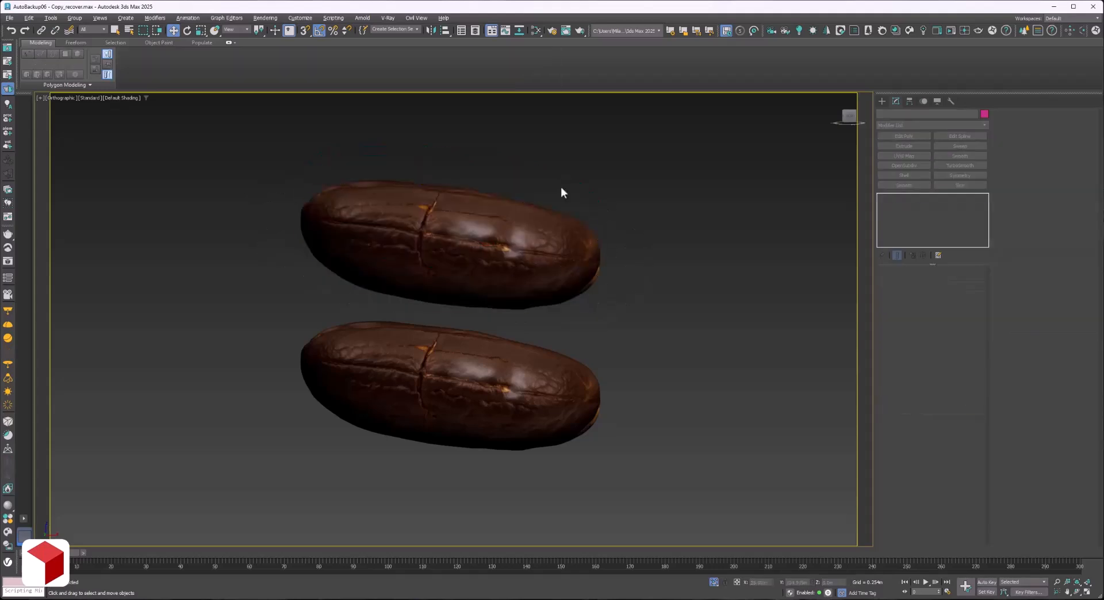
Compare both beans' physical meshes and set the lower bean's mesh inflation to 0.3.
{"action": "left_click", "coordinate": [474, 278]}
{"action": "left_click", "coordinate": [462, 357], "text": "ctrl"}
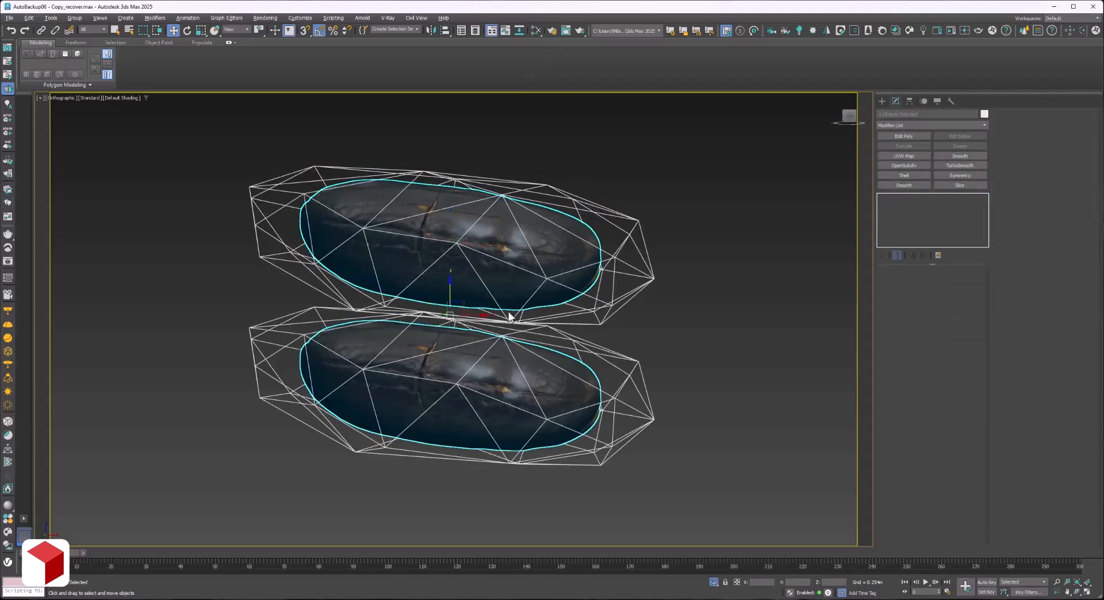
{"action": "left_click", "coordinate": [595, 319]}
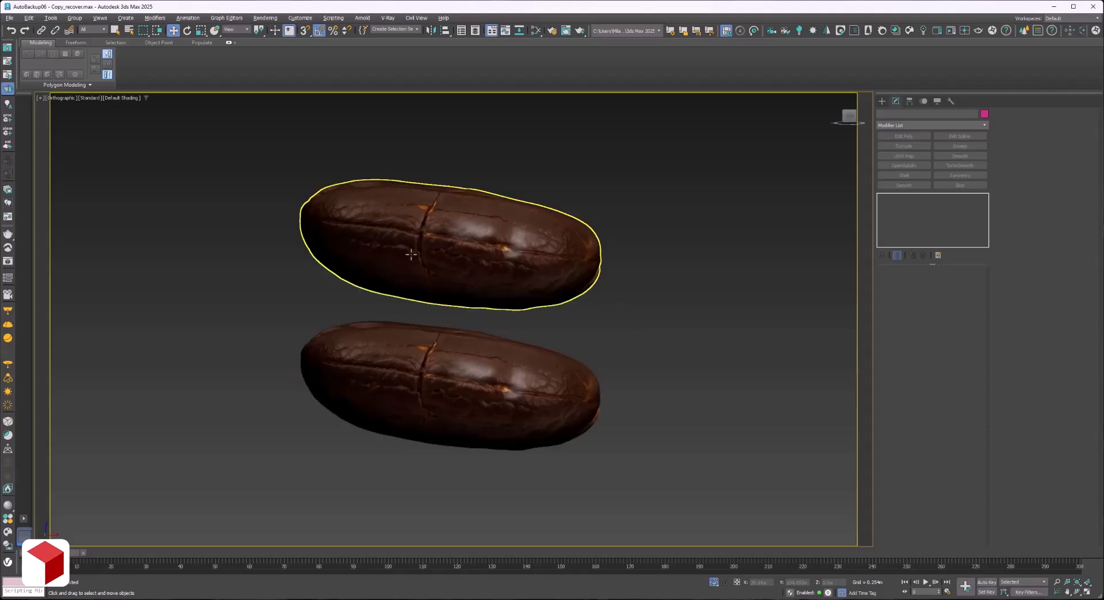
{"action": "left_click", "coordinate": [448, 385]}
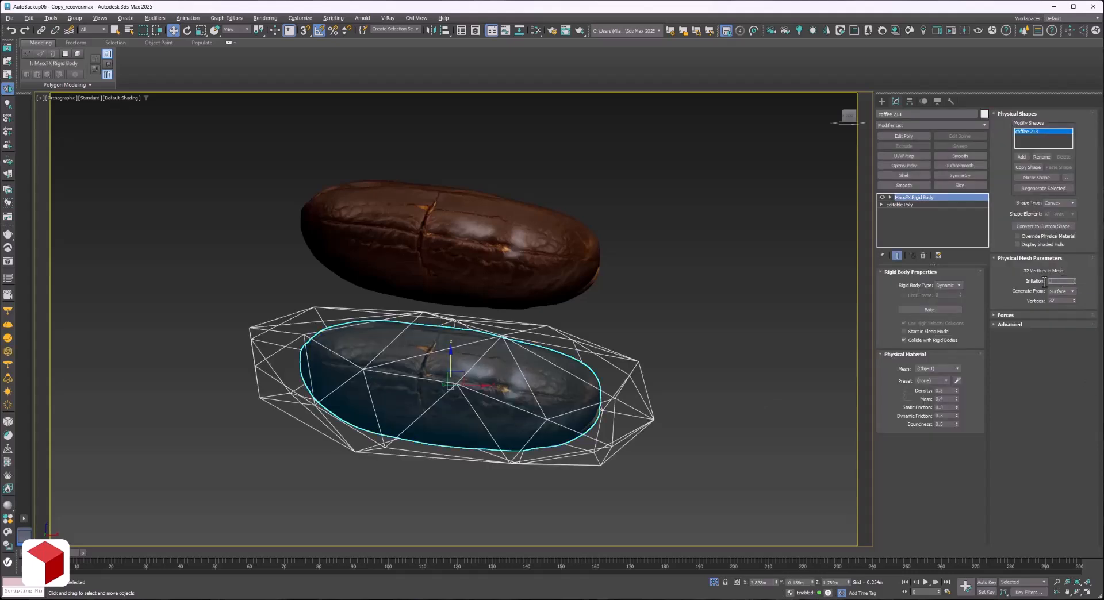
{"action": "type", "text": "0.5"}
{"action": "key", "text": "Return"}
{"action": "key", "text": "Return"}
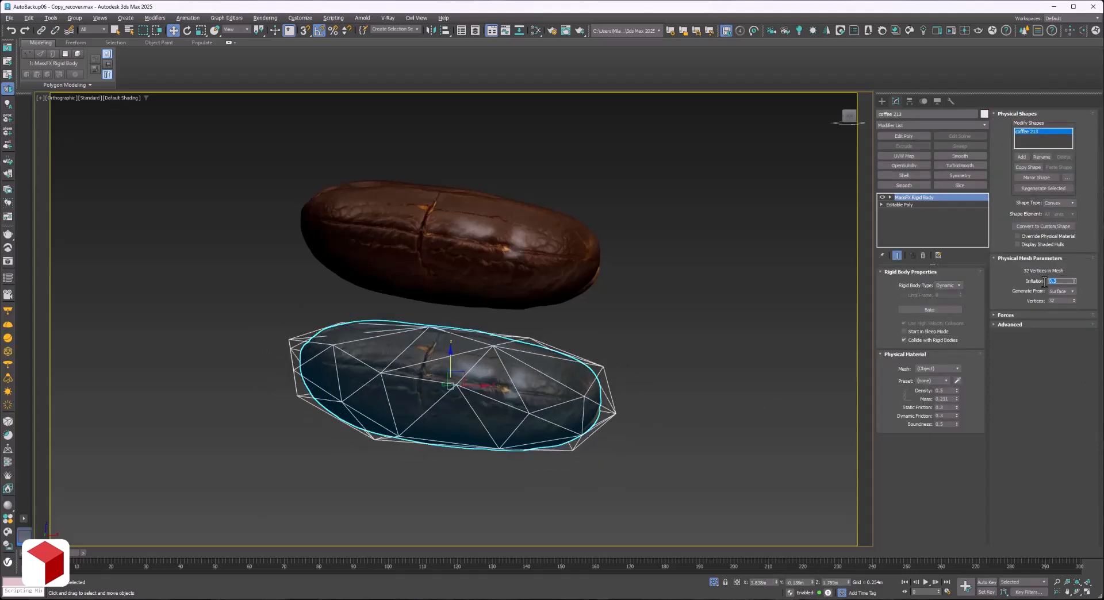
Set the upper bean's mesh inflation to 0.3 and lower the bean until its physical mesh nearly meets the lower one.
{"action": "left_click", "coordinate": [452, 281]}
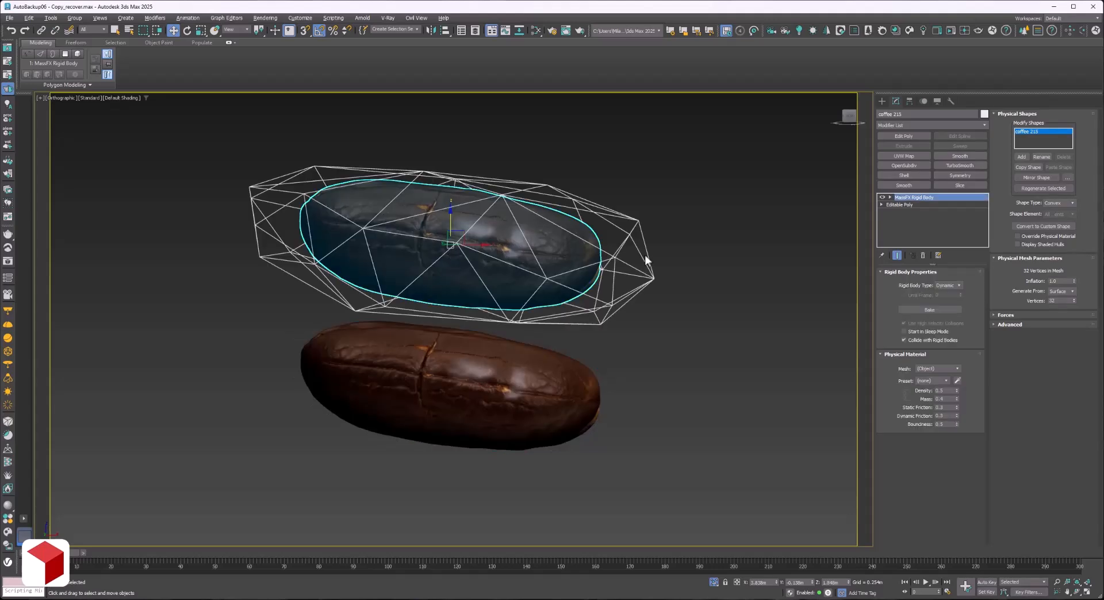
{"action": "double_click", "coordinate": [1065, 281]}
{"action": "type", "text": "0.3"}
{"action": "key", "text": "Return"}
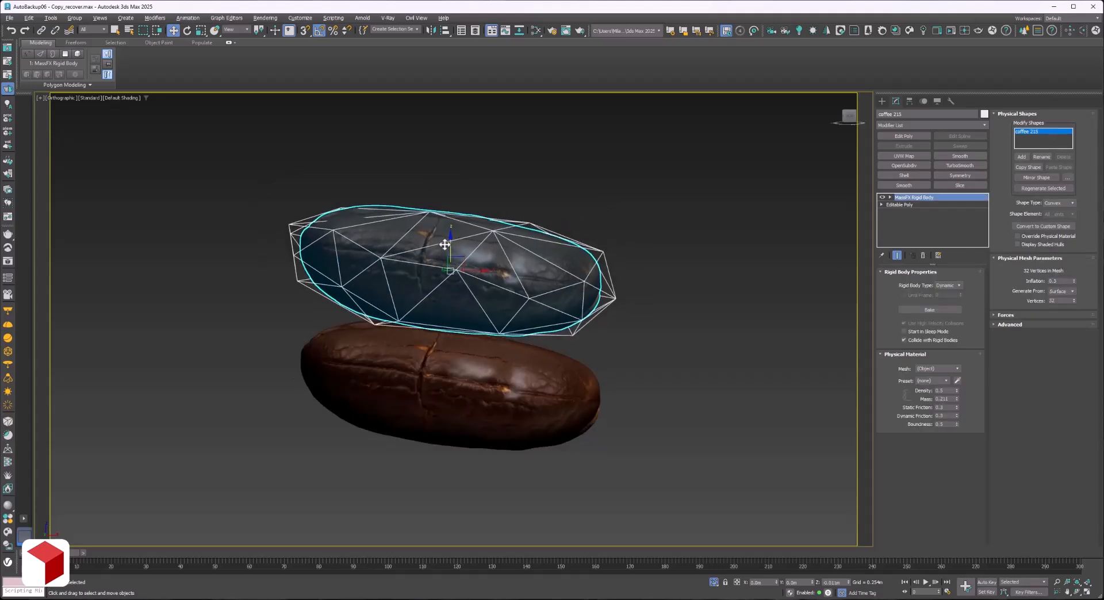
{"action": "left_click", "coordinate": [467, 175]}
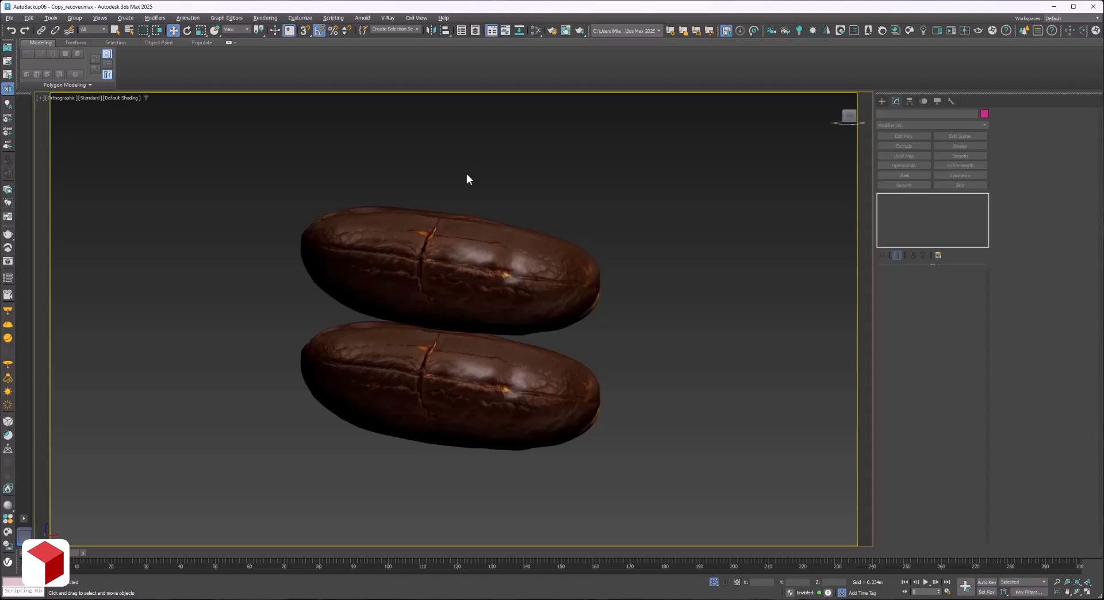
{"action": "left_click", "coordinate": [451, 386]}
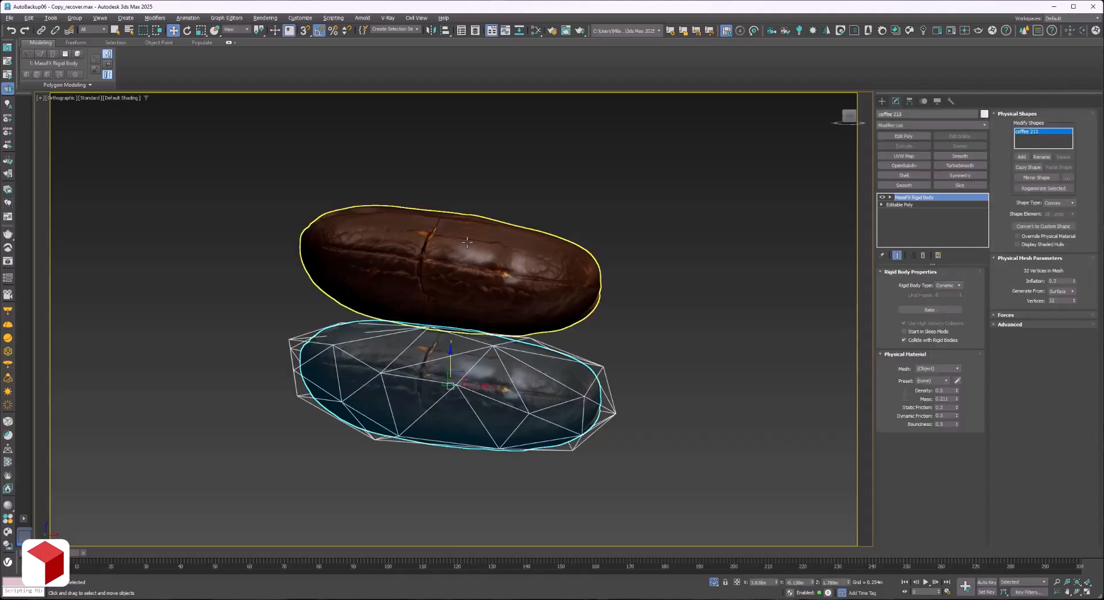
Move the upper bean upward, well clear of the lower bean, and select the lower bean.
{"action": "left_click", "coordinate": [457, 311]}
{"action": "left_click_drag", "start_coordinate": [456, 251], "coordinate": [453, 197]}
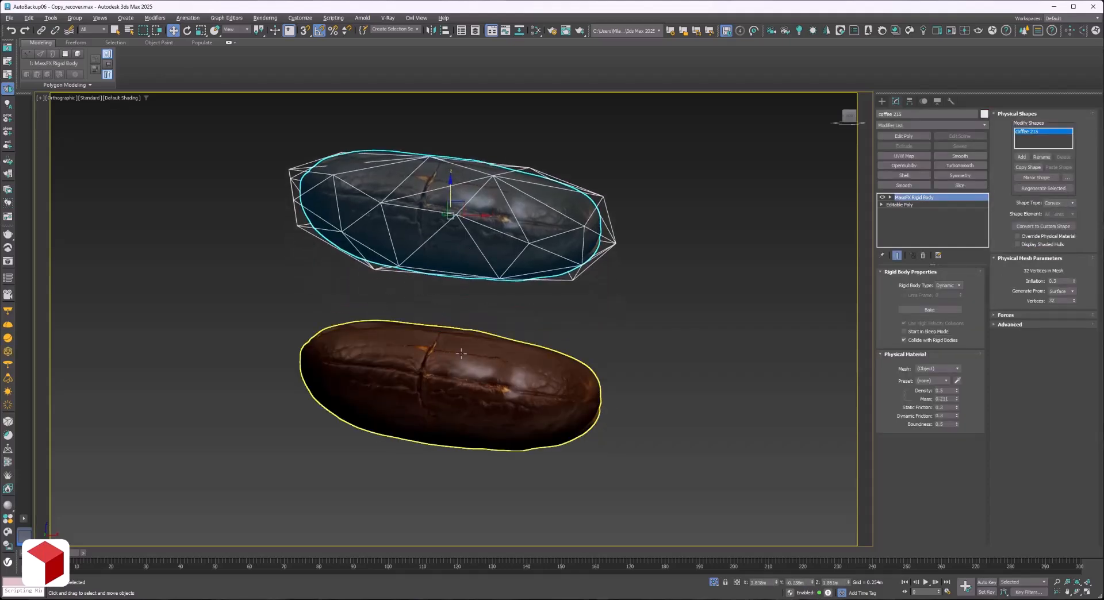
{"action": "left_click", "coordinate": [458, 374]}
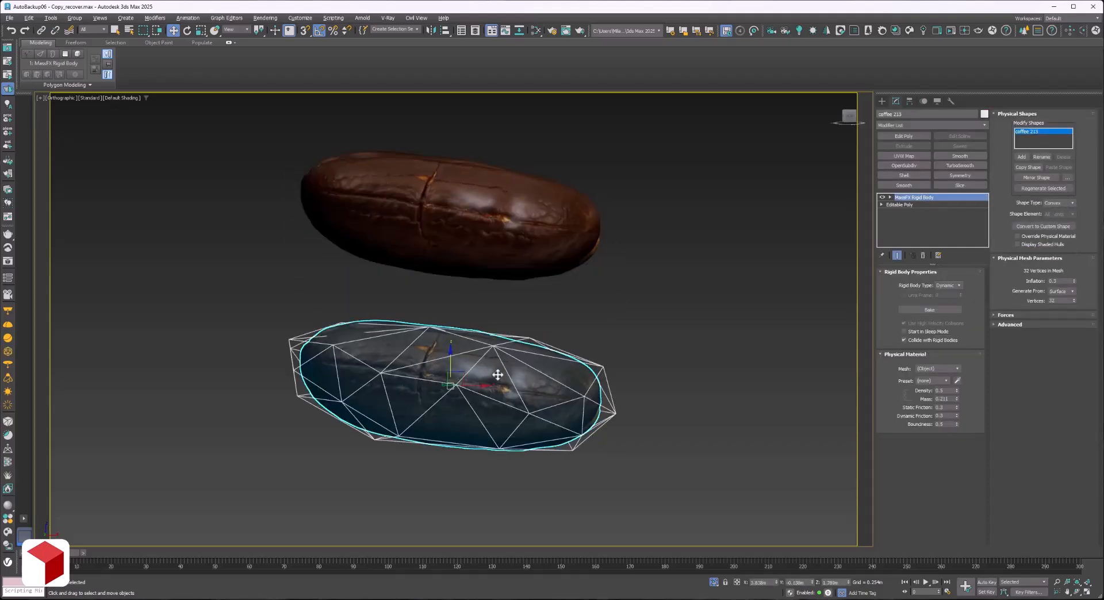
Reduce the lower bean's physical mesh to 8 vertices and inspect its shape.
{"action": "left_click", "coordinate": [1078, 591]}
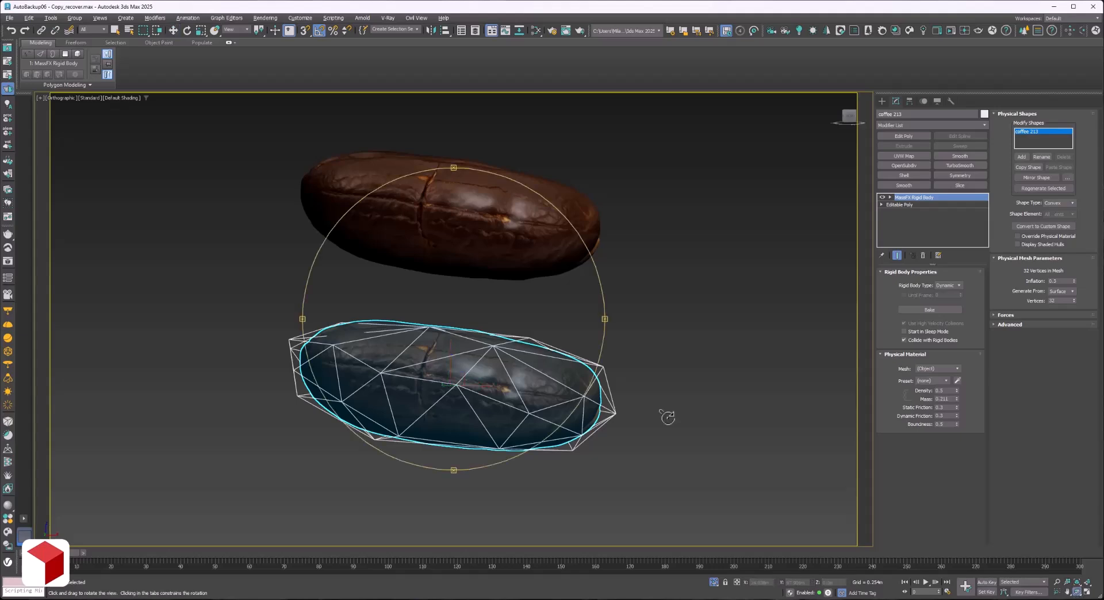
{"action": "left_click_drag", "start_coordinate": [457, 351], "coordinate": [494, 366]}
{"action": "left_click", "coordinate": [1063, 302]}
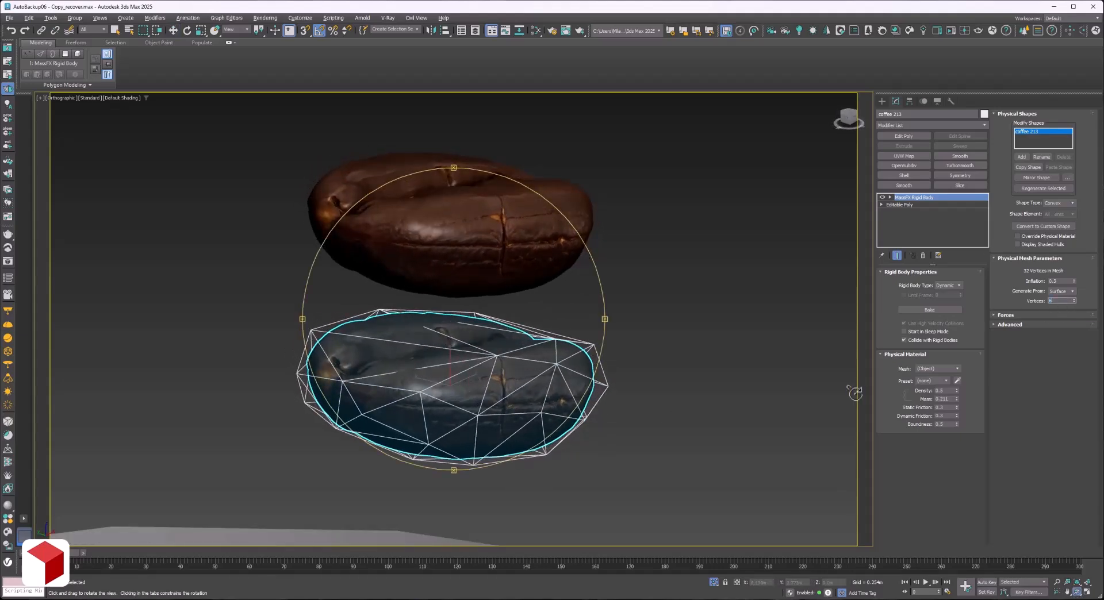
{"action": "key", "text": "Return"}
{"action": "mouse_move", "coordinate": [399, 404]}
{"action": "left_mouse_down"}
{"action": "mouse_move", "coordinate": [412, 402]}
{"action": "mouse_move", "coordinate": [419, 360]}
{"action": "mouse_move", "coordinate": [385, 402]}
{"action": "left_mouse_up"}
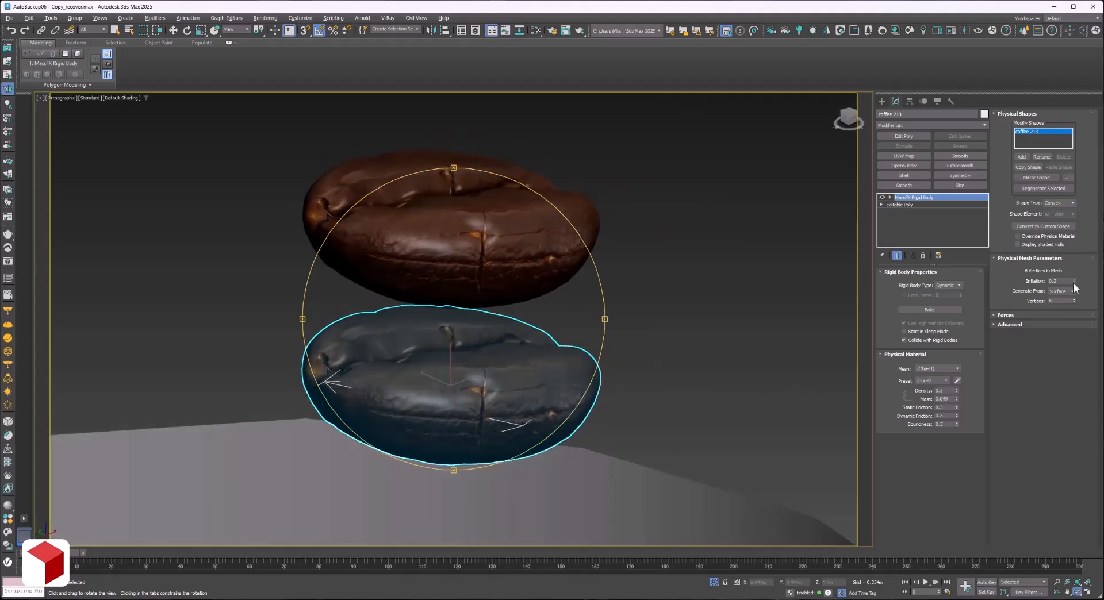
Set the lower bean's physical mesh inflation to 1.0 and view the bean end-on.
{"action": "double_click", "coordinate": [1063, 281]}
{"action": "type", "text": "1"}
{"action": "key", "text": "Return"}
{"action": "left_click_drag", "start_coordinate": [459, 365], "coordinate": [484, 387]}
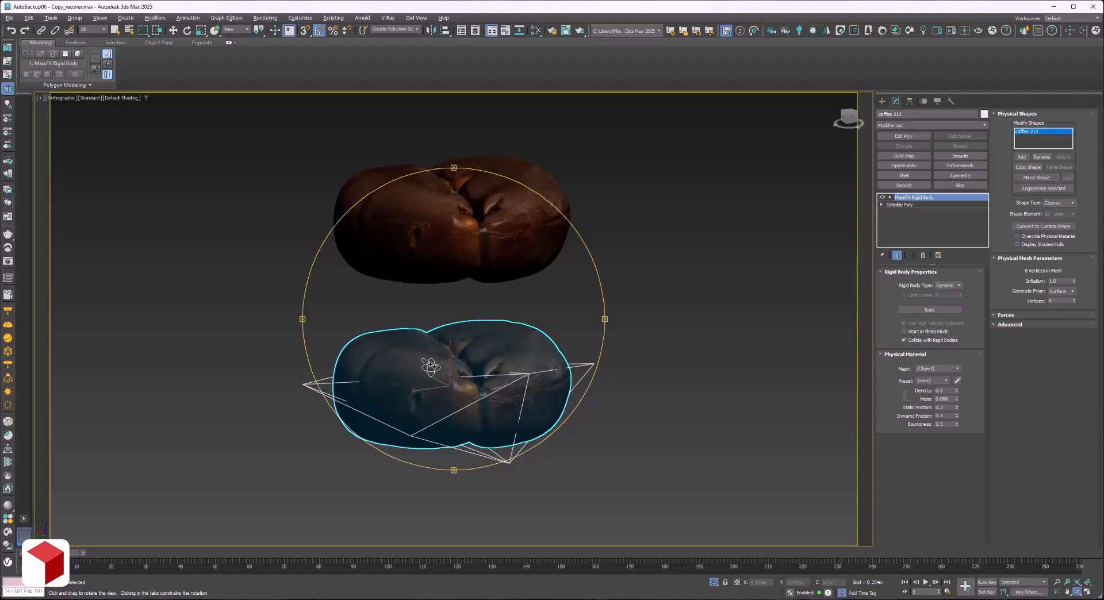
Set the lower bean's physical mesh to 64 vertices and inspect how it surrounds the bean.
{"action": "left_click_drag", "start_coordinate": [1063, 301], "coordinate": [1039, 301]}
{"action": "type", "text": "64"}
{"action": "key", "text": "Tab"}
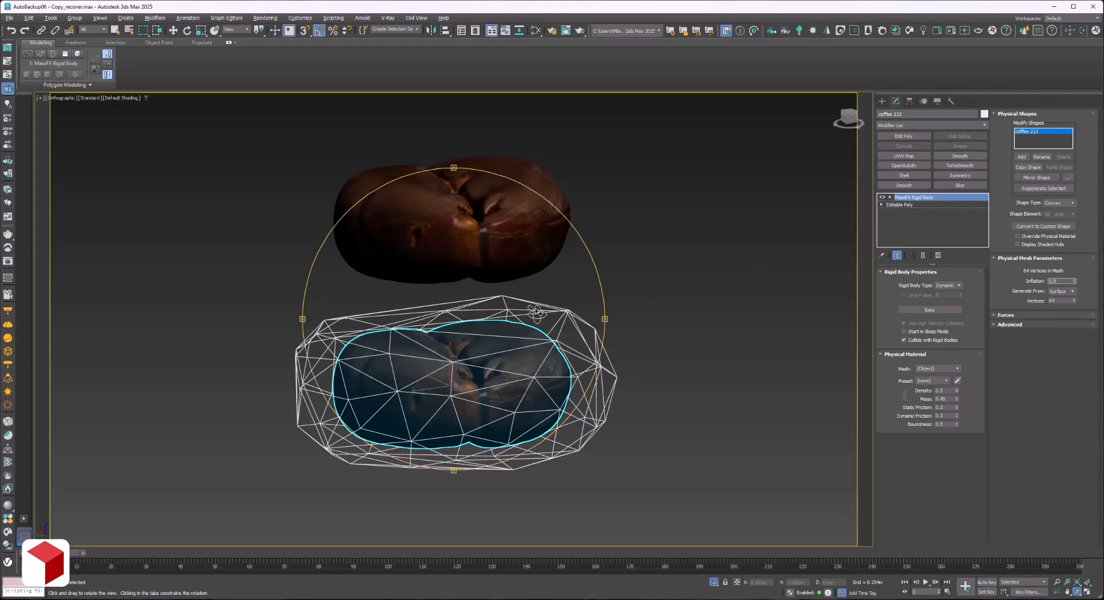
{"action": "mouse_move", "coordinate": [537, 313]}
{"action": "left_mouse_down"}
{"action": "mouse_move", "coordinate": [439, 328]}
{"action": "mouse_move", "coordinate": [403, 312]}
{"action": "mouse_move", "coordinate": [535, 318]}
{"action": "left_mouse_up"}
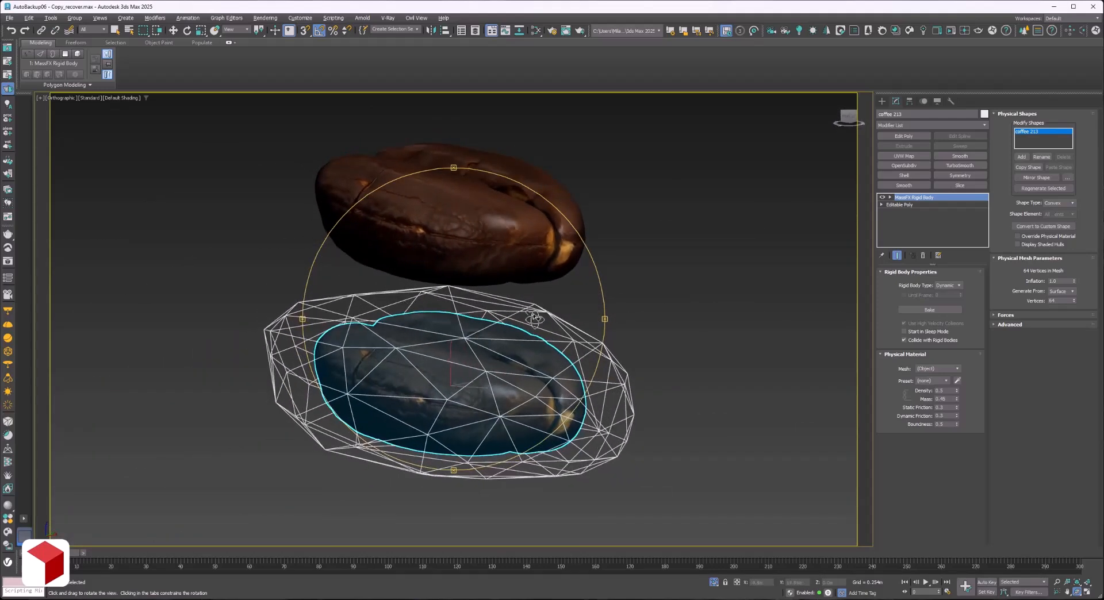
Set the lower bean's physical mesh to 256 vertices with an inflation of 0.3.
{"action": "double_click", "coordinate": [1053, 301]}
{"action": "key", "text": "Tab"}
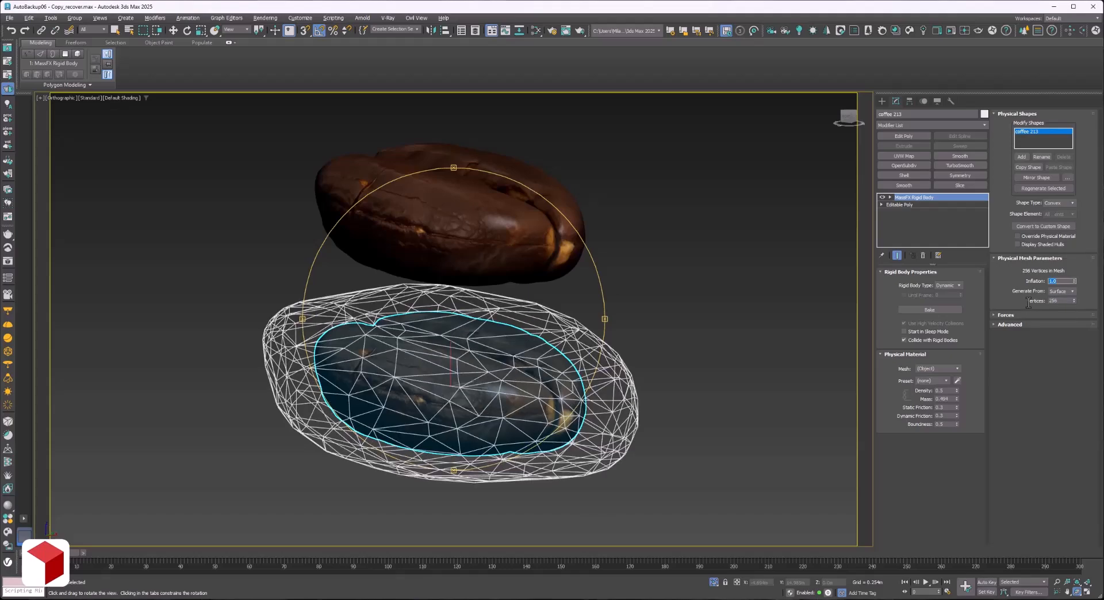
{"action": "left_click_drag", "start_coordinate": [457, 334], "coordinate": [553, 333]}
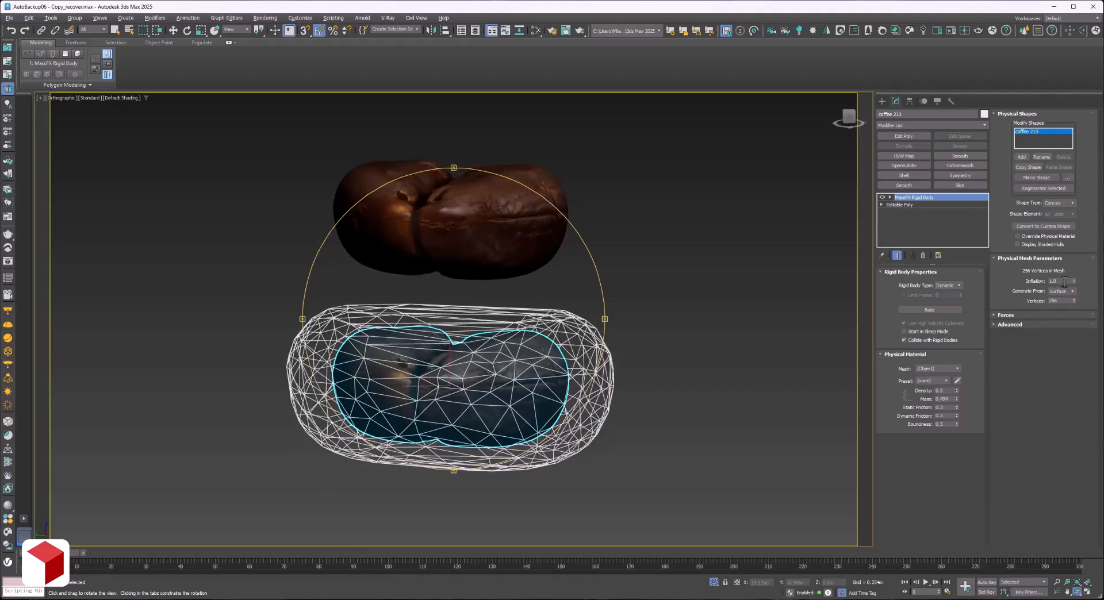
{"action": "left_click_drag", "start_coordinate": [1059, 282], "coordinate": [1017, 282]}
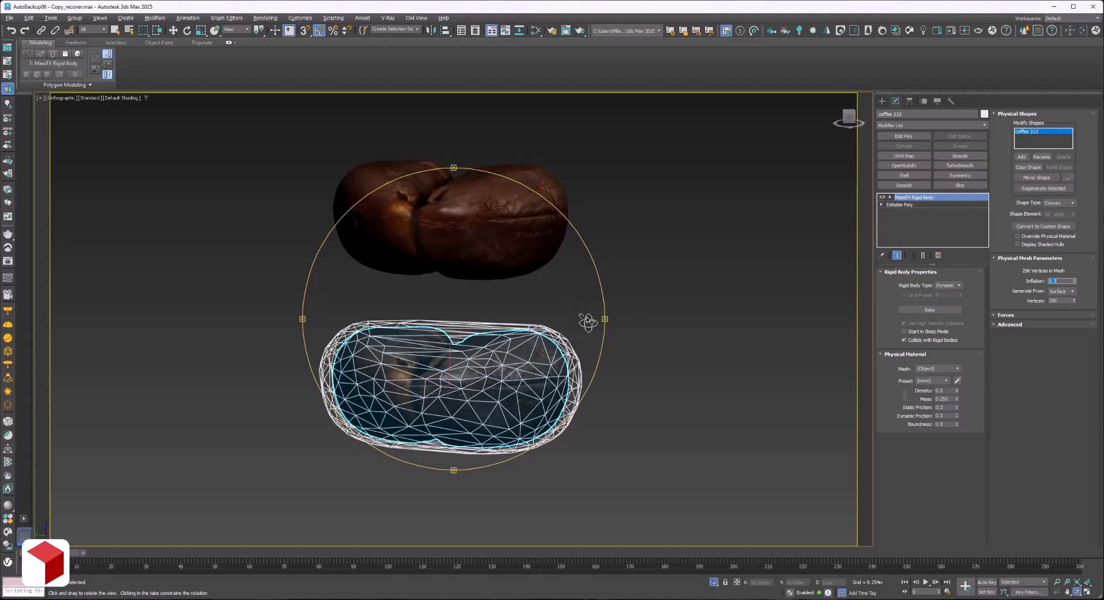
{"action": "left_click_drag", "start_coordinate": [515, 362], "coordinate": [411, 363]}
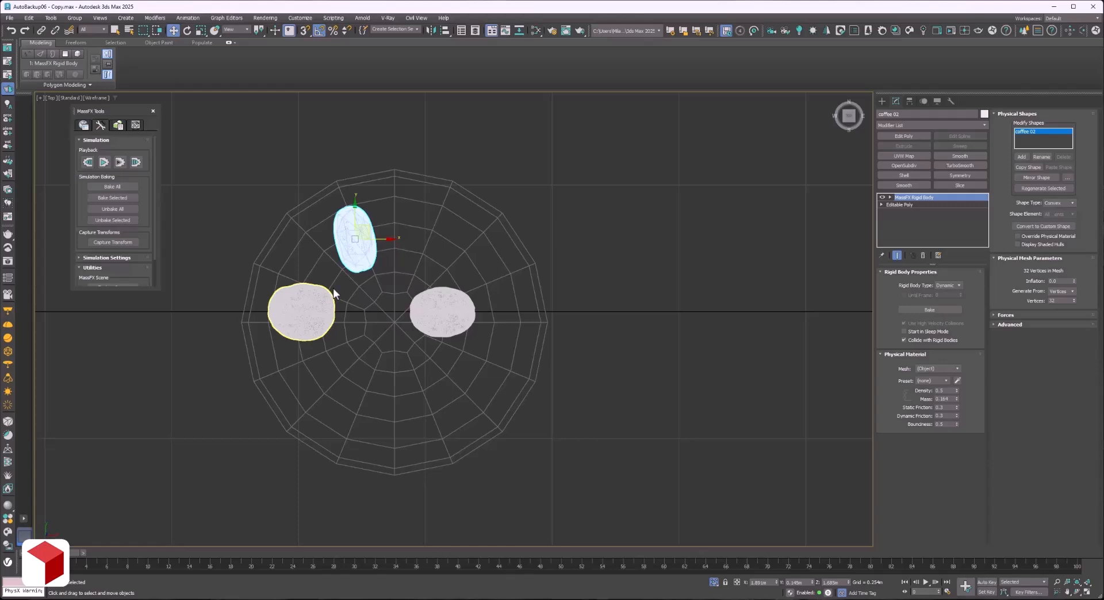
Arrange the three beans in a column inside one half of the cylinder and select all three.
{"action": "left_click_drag", "start_coordinate": [316, 304], "coordinate": [334, 289]}
{"action": "left_click_drag", "start_coordinate": [437, 310], "coordinate": [327, 365]}
{"action": "left_click", "coordinate": [334, 313], "text": "ctrl"}
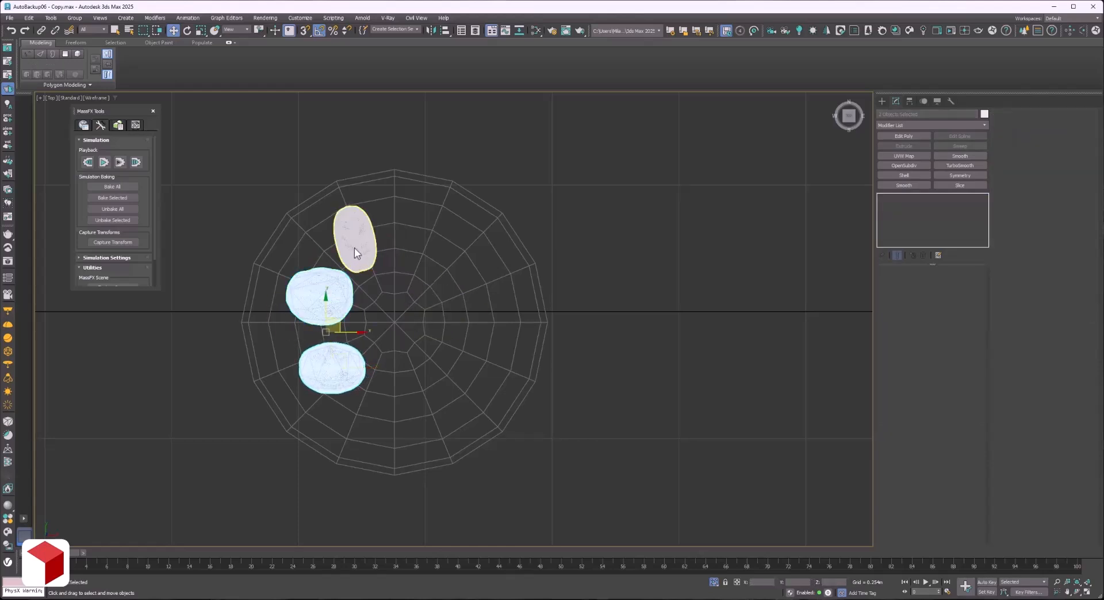
{"action": "left_click", "coordinate": [354, 253], "text": "ctrl"}
{"action": "left_click_drag", "start_coordinate": [355, 300], "coordinate": [436, 323], "text": "shift"}
{"action": "left_click", "coordinate": [553, 343]}
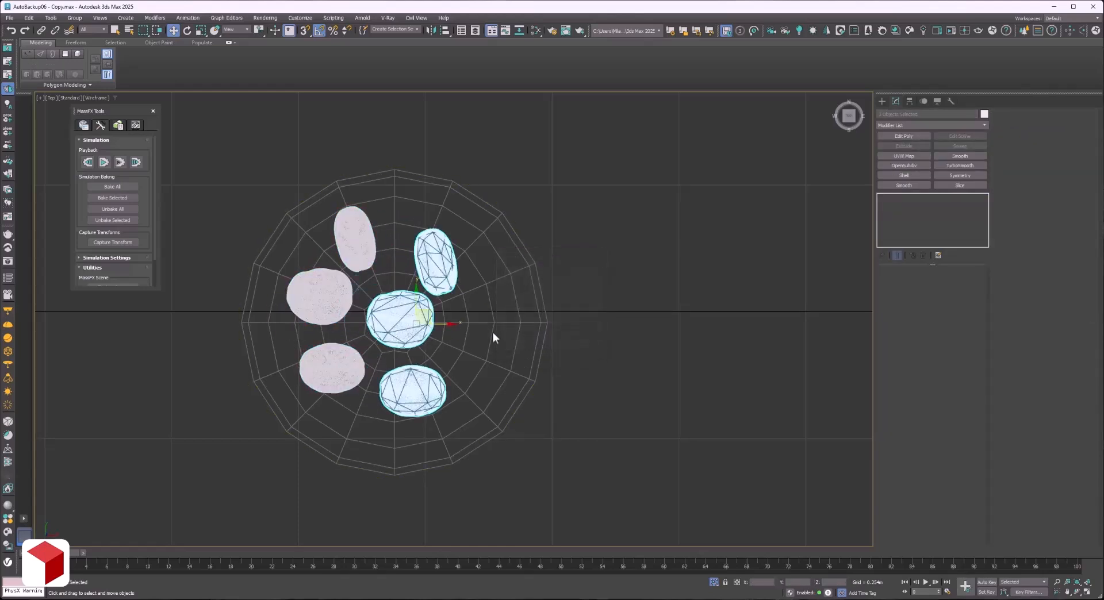
{"action": "key", "text": "ctrl+z"}
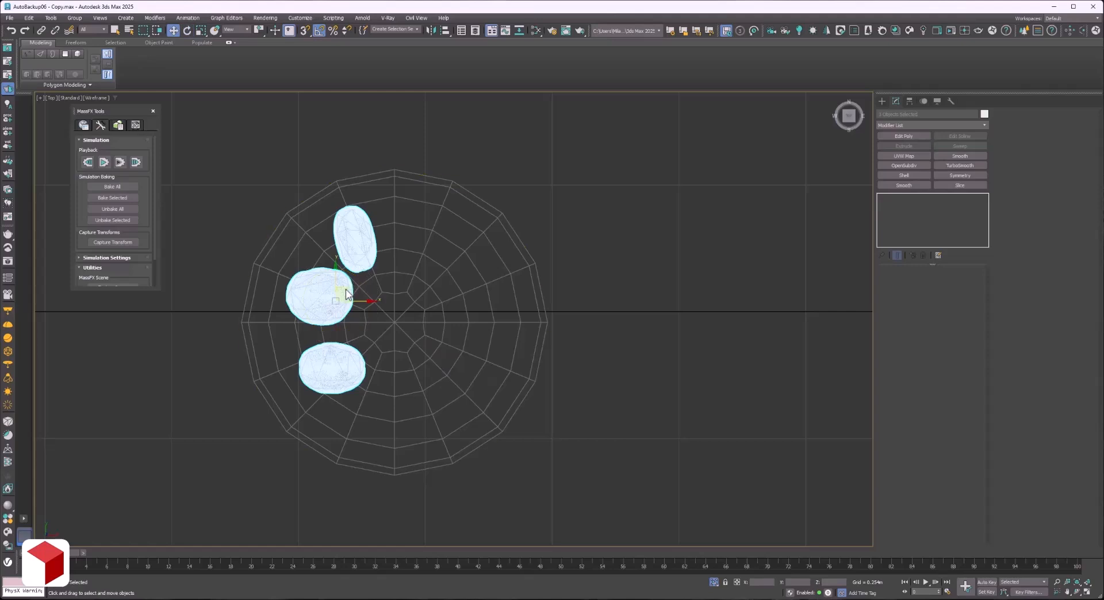
Clone the three beans towards the opposite half of the cylinder and rotate the copies for a varied orientation.
{"action": "mouse_move", "coordinate": [347, 295]}
{"action": "left_mouse_down", "text": "shift"}
{"action": "mouse_move", "coordinate": [433, 324]}
{"action": "mouse_move", "coordinate": [389, 239]}
{"action": "left_mouse_up", "text": "shift"}
{"action": "left_click", "coordinate": [549, 341]}
{"action": "key", "text": "e"}
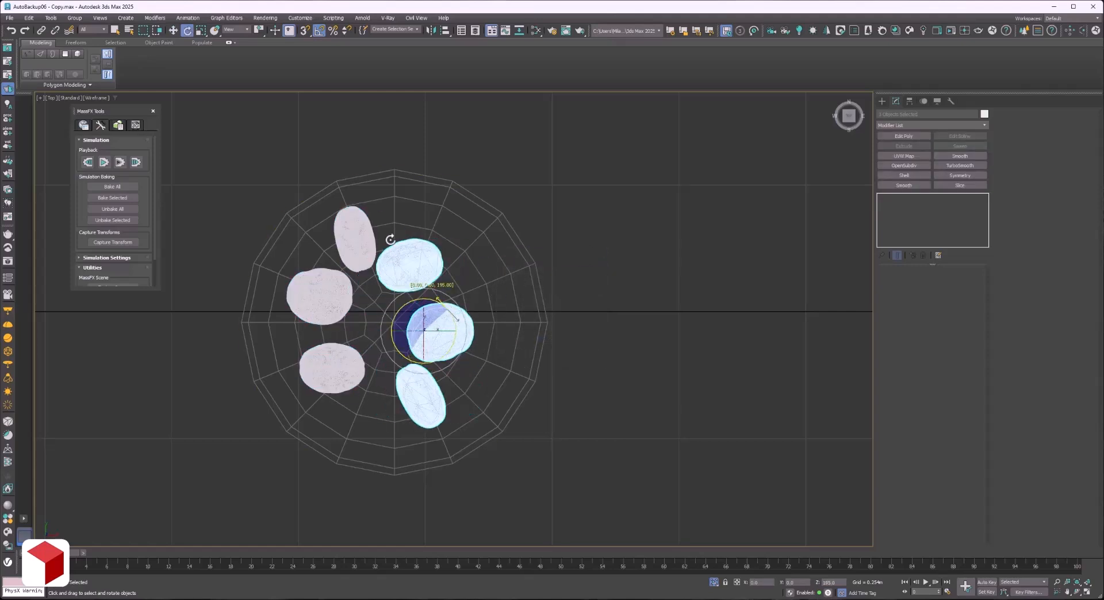
Move the cloned beans nearer the cylinder wall, then clone them into the centre and rotate this third group.
{"action": "key", "text": "w"}
{"action": "mouse_move", "coordinate": [437, 320]}
{"action": "left_mouse_down"}
{"action": "mouse_move", "coordinate": [479, 293]}
{"action": "mouse_move", "coordinate": [413, 349]}
{"action": "mouse_move", "coordinate": [430, 338]}
{"action": "left_mouse_up"}
{"action": "left_click", "coordinate": [561, 343]}
{"action": "key", "text": "e"}
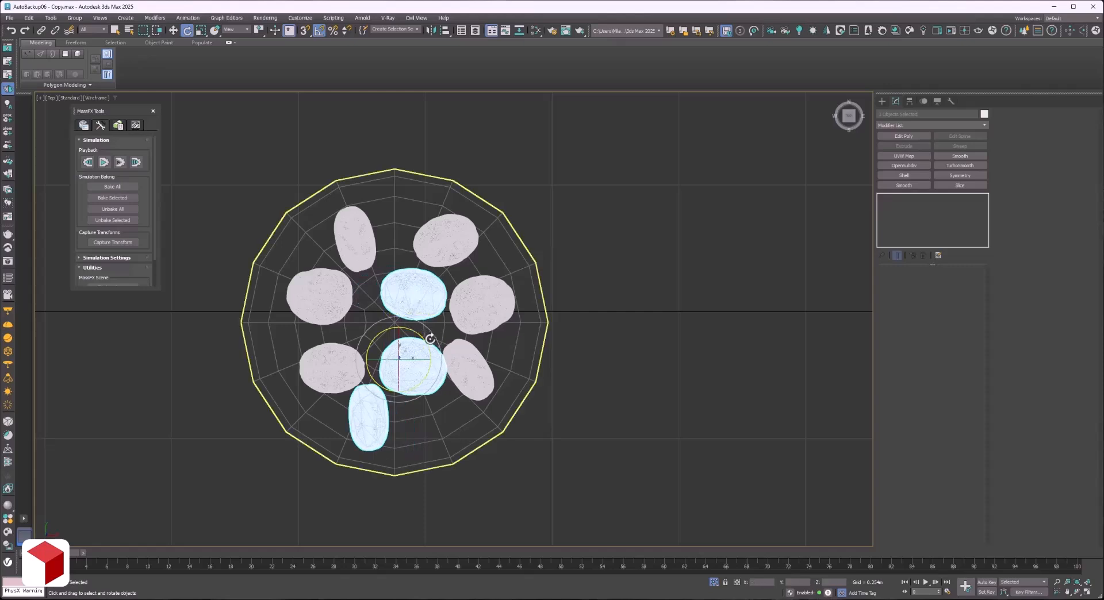
Rotate the lowest bean to lie horizontally and reposition it beneath the centre beans.
{"action": "left_click", "coordinate": [375, 422]}
{"action": "left_click_drag", "start_coordinate": [398, 403], "coordinate": [421, 401]}
{"action": "key", "text": "w"}
{"action": "key", "text": "e"}
Rotate the lower-right bean to slant the other way and move it outward towards the cylinder wall.
{"action": "left_click", "coordinate": [462, 363]}
{"action": "key", "text": "w"}
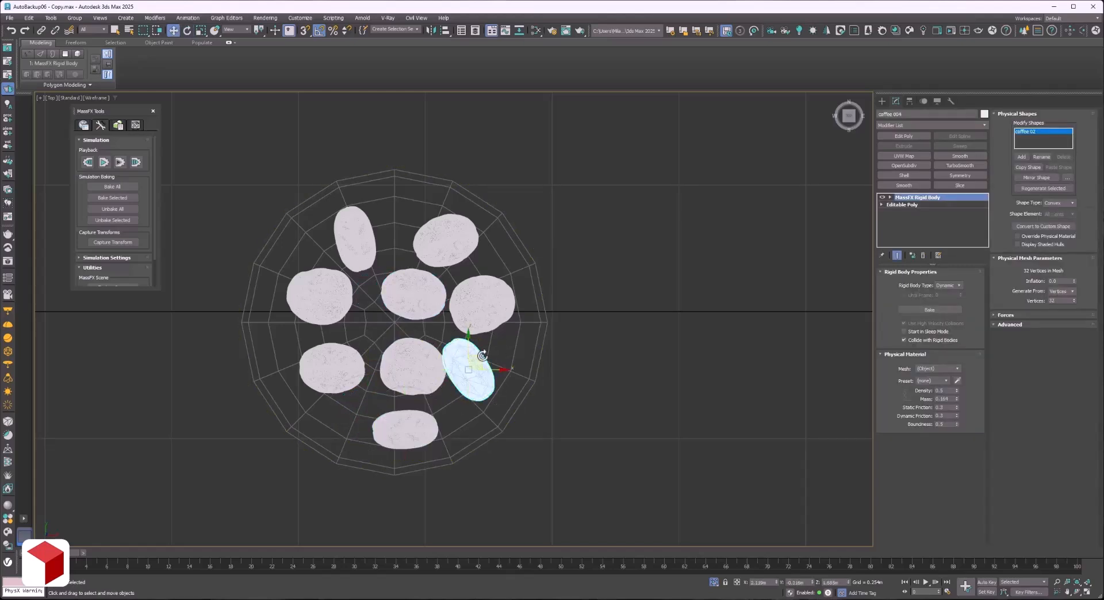
{"action": "left_click", "coordinate": [488, 337]}
{"action": "key", "text": "e"}
{"action": "key", "text": "w"}
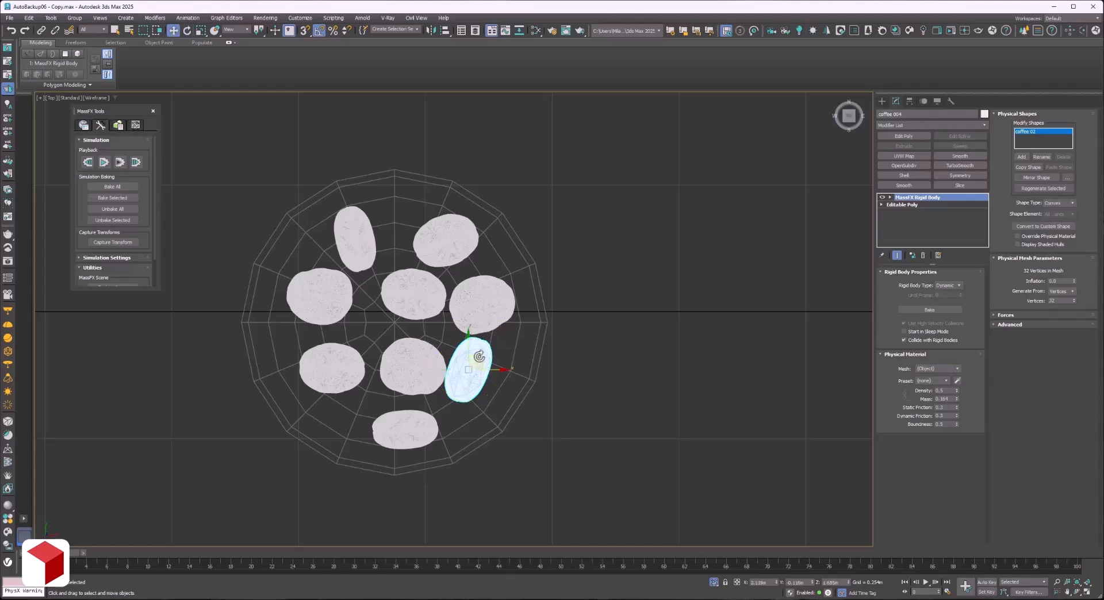
{"action": "left_click_drag", "start_coordinate": [464, 370], "coordinate": [485, 396]}
Space out the lower-left and centre beans and adjust the rotation and position of the upper-left beans.
{"action": "left_click_drag", "start_coordinate": [345, 370], "coordinate": [325, 375]}
{"action": "left_click_drag", "start_coordinate": [402, 308], "coordinate": [388, 309]}
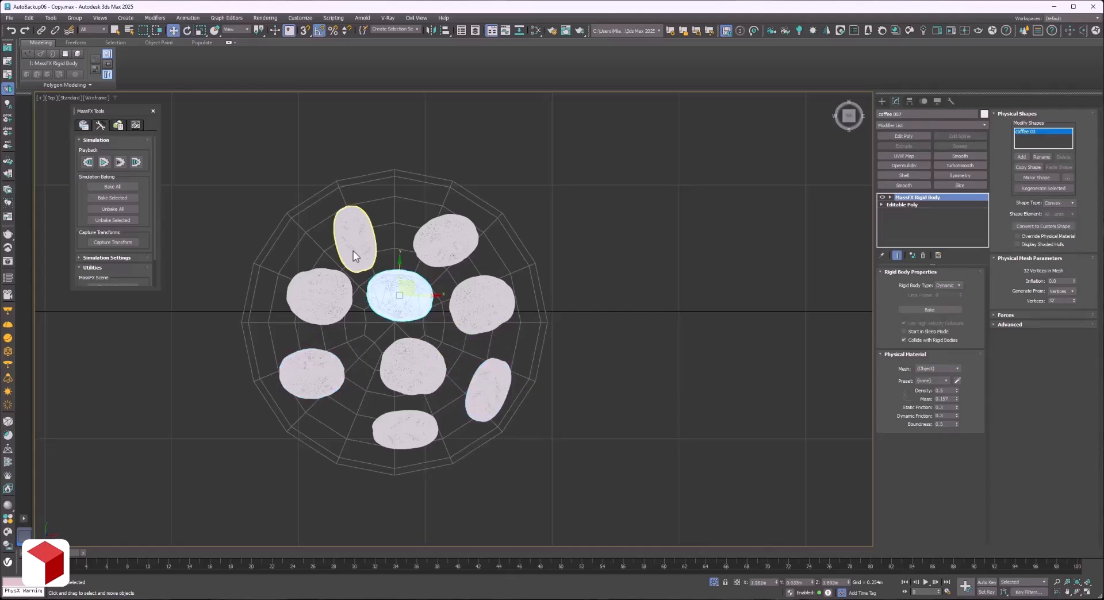
{"action": "left_click", "coordinate": [355, 233]}
{"action": "key", "text": "e"}
{"action": "left_click_drag", "start_coordinate": [360, 222], "coordinate": [316, 281]}
{"action": "left_click", "coordinate": [325, 293]}
{"action": "key", "text": "w"}
{"action": "left_click_drag", "start_coordinate": [396, 292], "coordinate": [382, 298]}
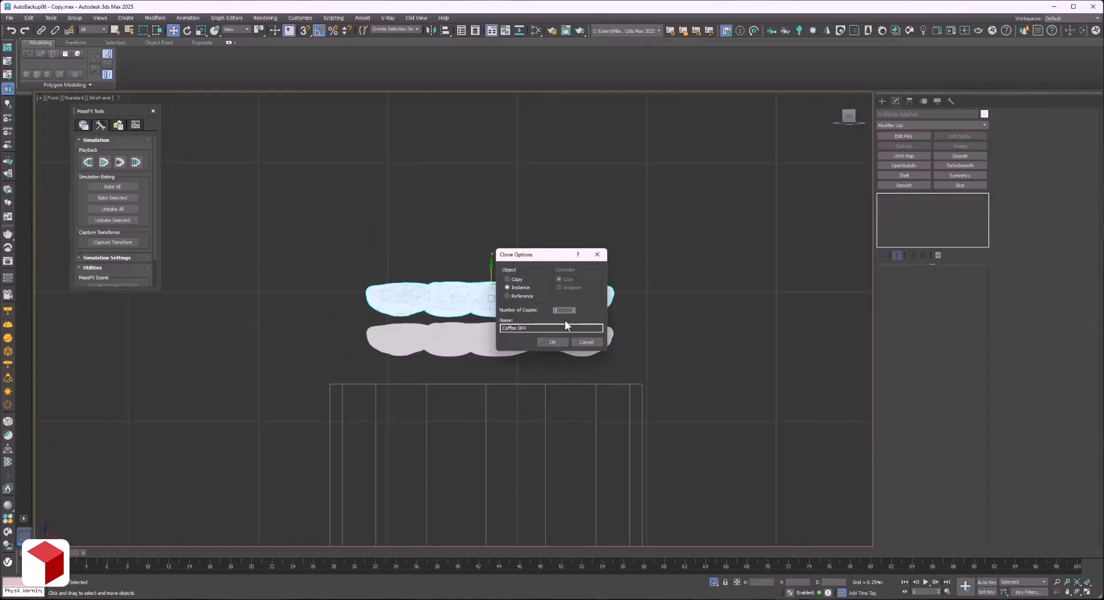
Clone the bean layer upward as five instances to form a six-layer stack above the cylinder.
{"action": "left_click", "coordinate": [552, 342]}
{"action": "scroll", "coordinate": [491, 255], "scroll_direction": "down", "scroll_amount": 5}
{"action": "scroll", "coordinate": [491, 256], "scroll_direction": "up", "scroll_amount": 3}
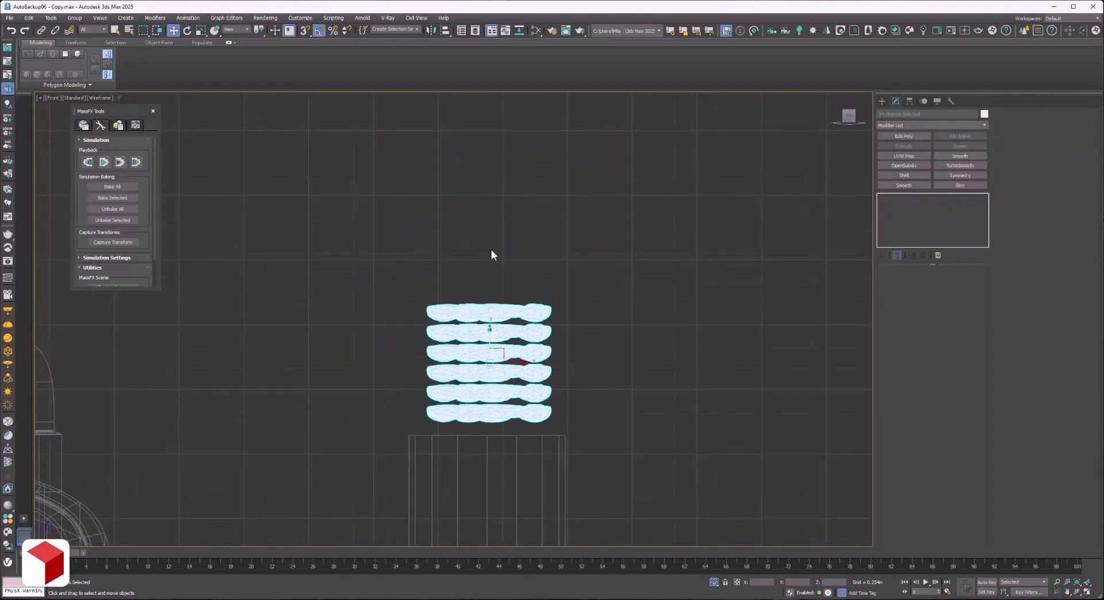
Clone the six-layer bean stack upward as instances to build further stacks above the cylinder.
{"action": "left_click_drag", "start_coordinate": [490, 331], "coordinate": [493, 179], "text": "shift"}
{"action": "left_click", "coordinate": [547, 345]}
{"action": "scroll", "coordinate": [501, 325], "scroll_direction": "down", "scroll_amount": 4}
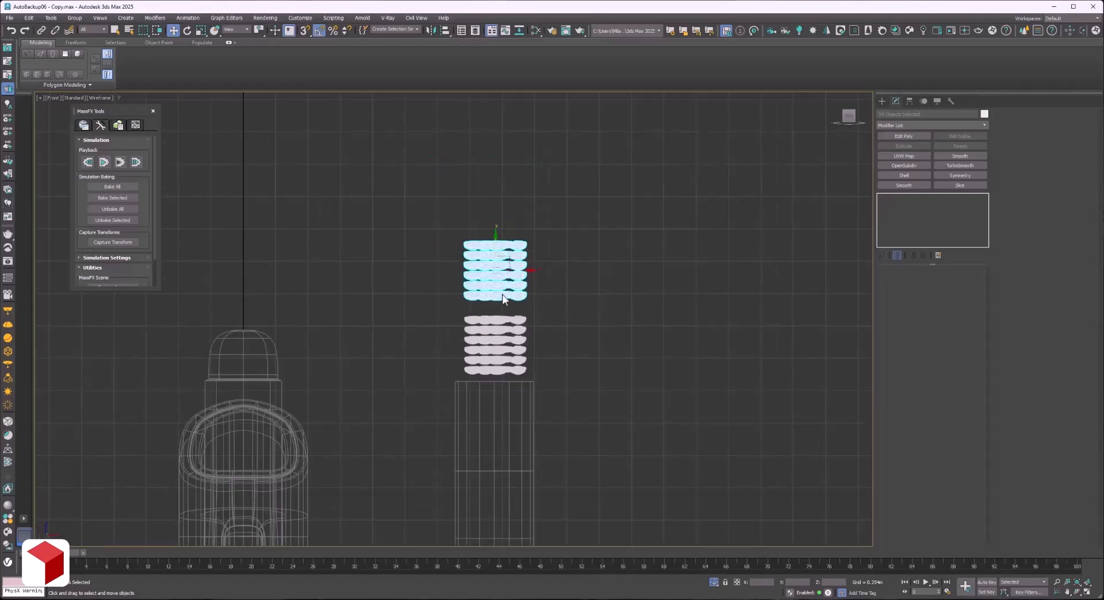
{"action": "left_click_drag", "start_coordinate": [502, 276], "coordinate": [501, 201], "text": "shift"}
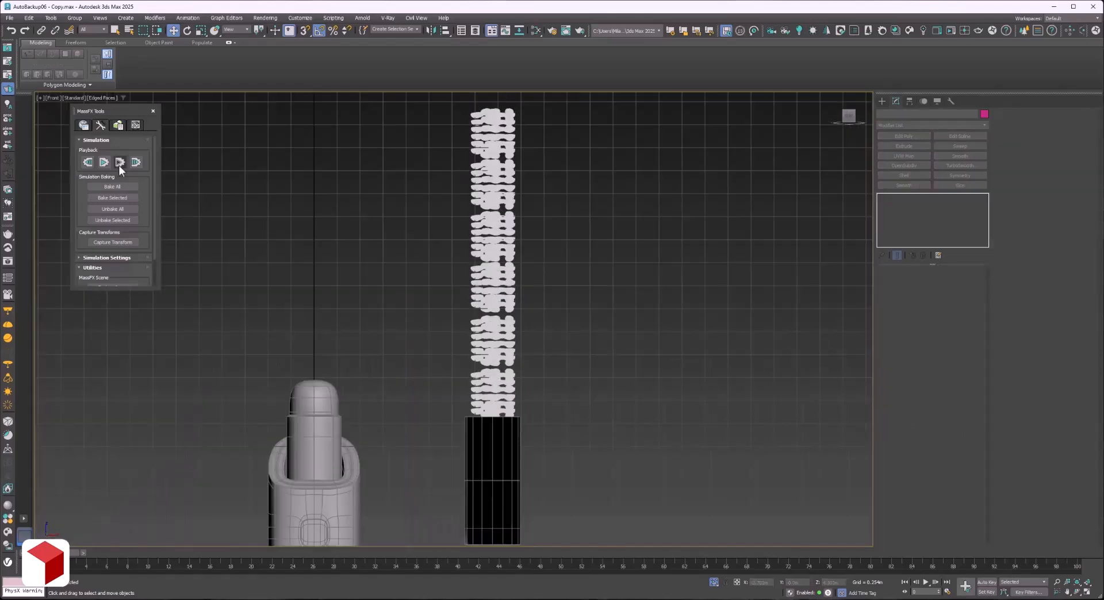
Run the MassFX simulation, examine how the beans settle at the cylinder's upper rim, and reset the simulation.
{"action": "left_click", "coordinate": [119, 162]}
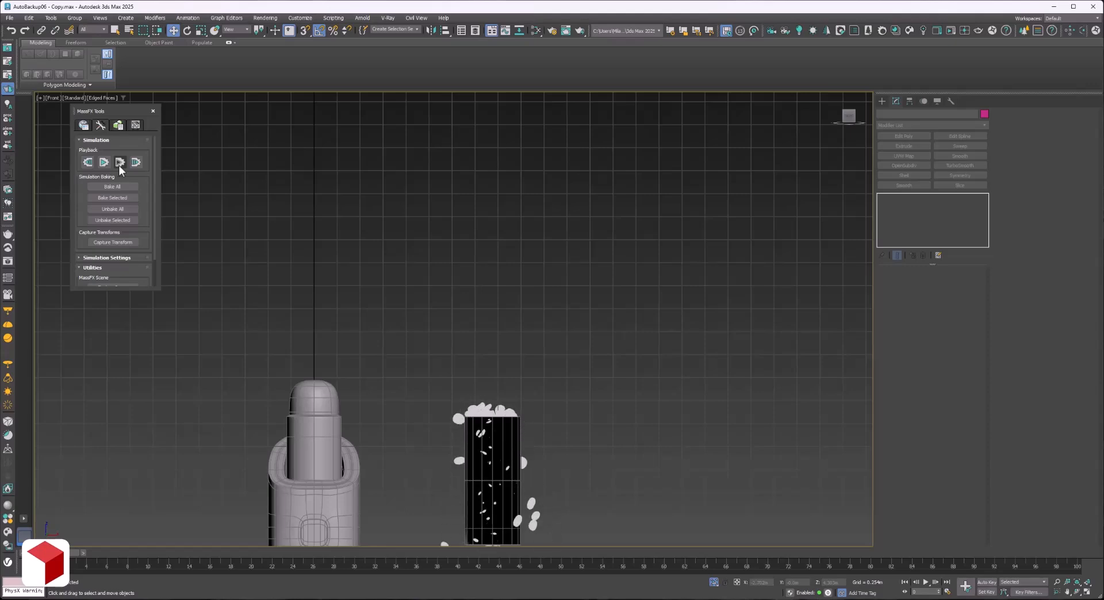
{"action": "middle_click_drag", "start_coordinate": [567, 474], "coordinate": [571, 365]}
{"action": "scroll", "coordinate": [501, 415], "scroll_direction": "up", "scroll_amount": 6}
{"action": "middle_click_drag", "start_coordinate": [429, 196], "coordinate": [402, 356]}
{"action": "scroll", "coordinate": [386, 247], "scroll_direction": "up", "scroll_amount": 1}
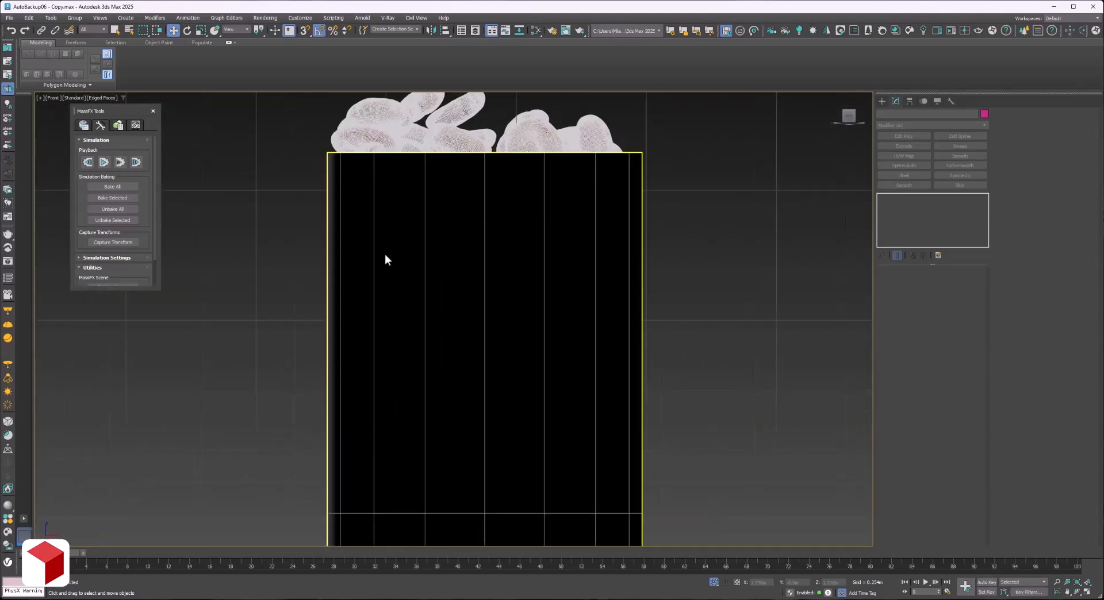
{"action": "scroll", "coordinate": [384, 258], "scroll_direction": "down", "scroll_amount": 1}
{"action": "scroll", "coordinate": [435, 132], "scroll_direction": "up", "scroll_amount": 2}
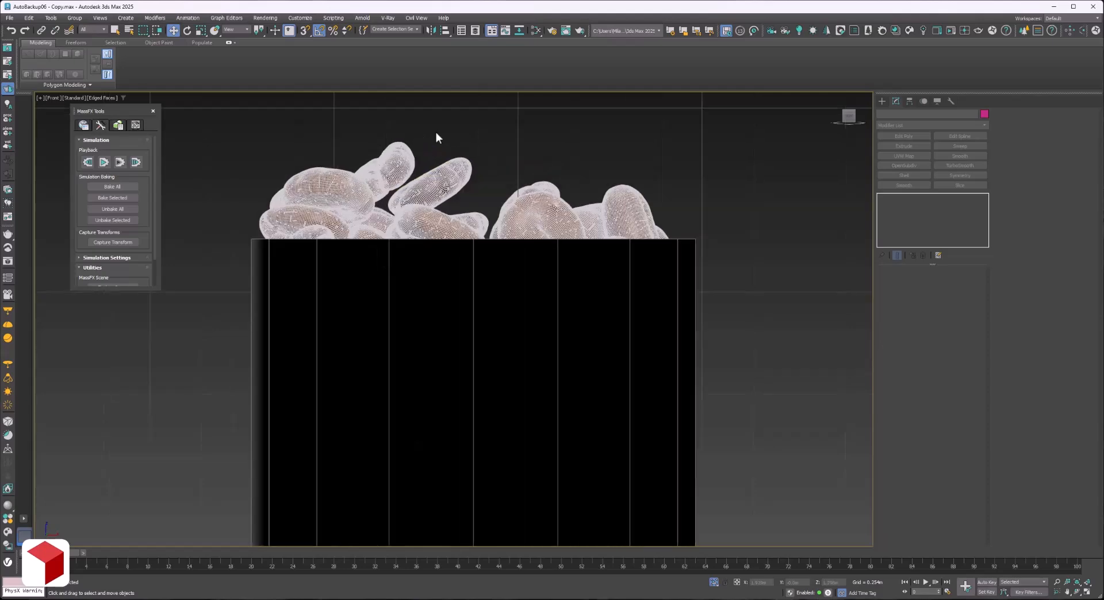
{"action": "scroll", "coordinate": [436, 132], "scroll_direction": "up", "scroll_amount": 1}
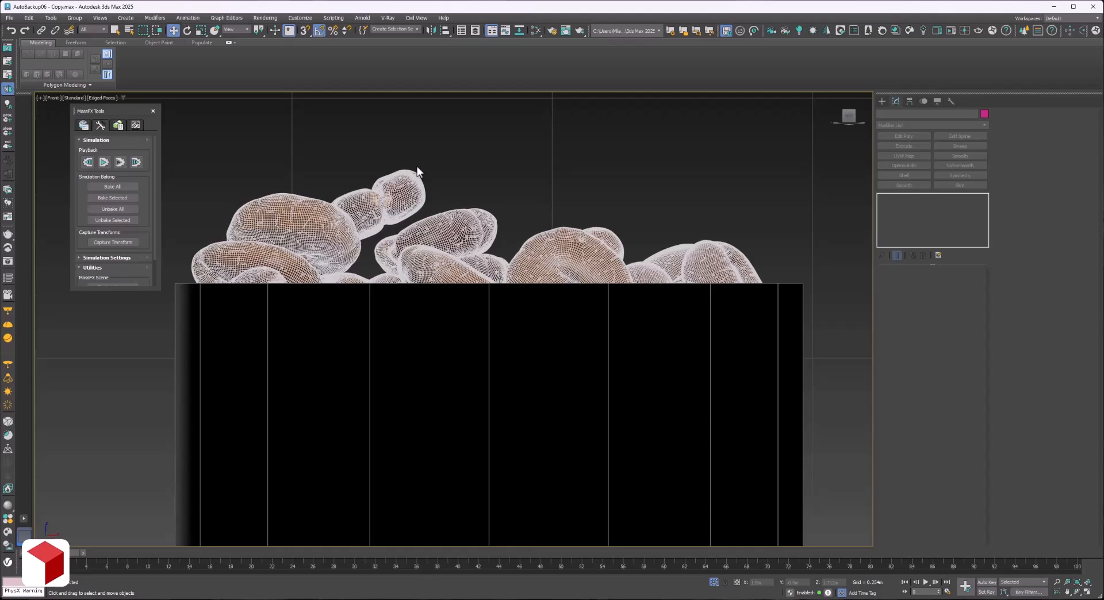
{"action": "scroll", "coordinate": [417, 166], "scroll_direction": "down", "scroll_amount": 4}
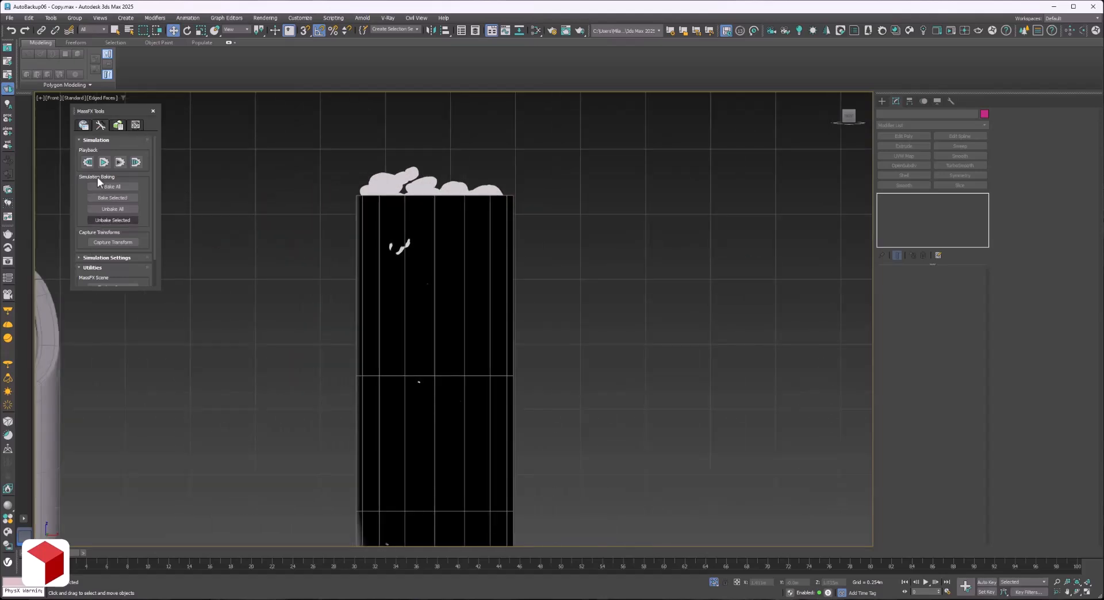
{"action": "left_click", "coordinate": [87, 162]}
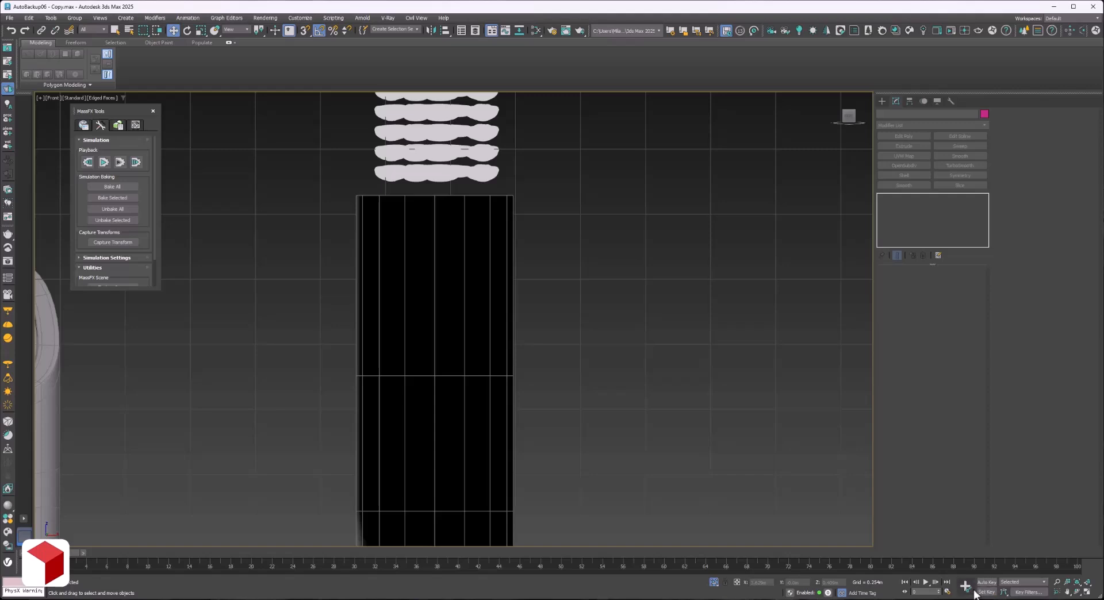
Set the animation end time to 300 frames in the time configuration.
{"action": "left_click", "coordinate": [948, 592]}
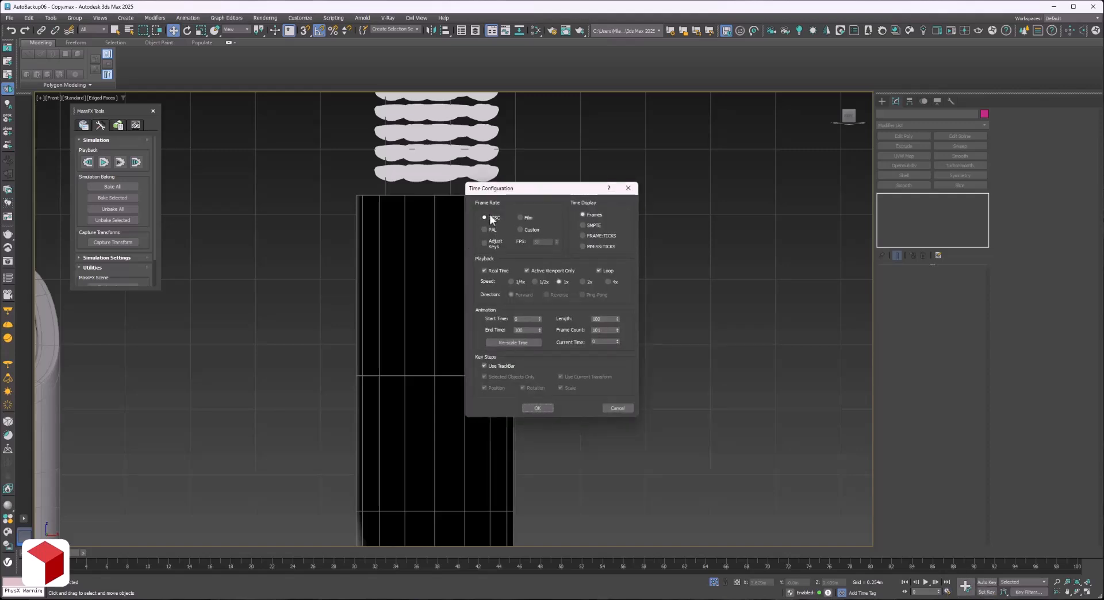
{"action": "double_click", "coordinate": [519, 330]}
{"action": "left_click", "coordinate": [539, 408]}
Bake the MassFX simulation of all the beans to keyframes.
{"action": "scroll", "coordinate": [391, 276], "scroll_direction": "down", "scroll_amount": 8}
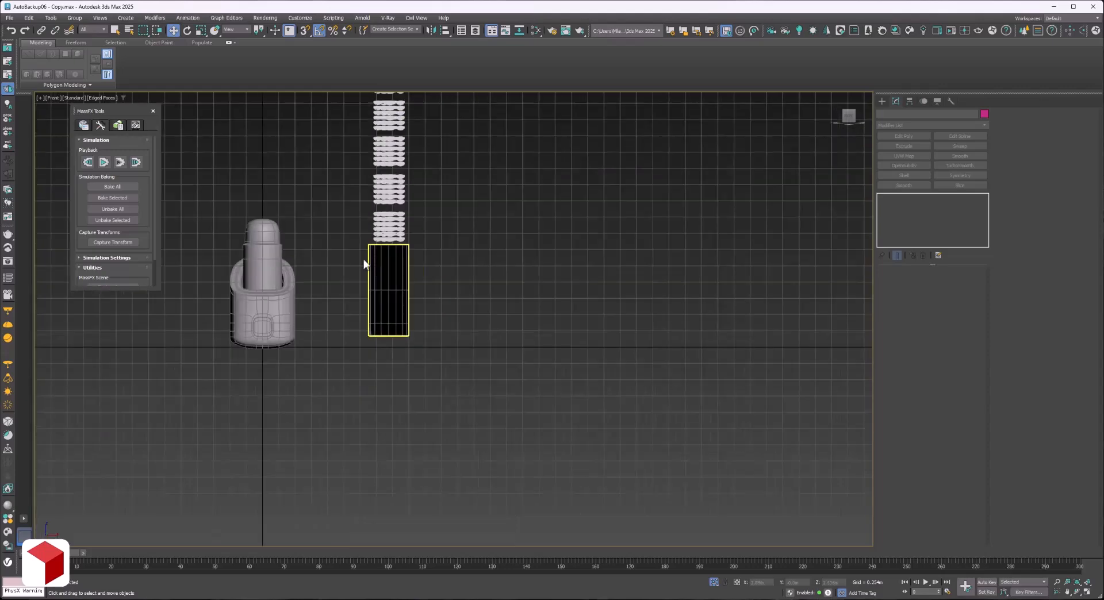
{"action": "scroll", "coordinate": [357, 253], "scroll_direction": "up", "scroll_amount": 4}
{"action": "middle_click_drag", "start_coordinate": [346, 241], "coordinate": [400, 319]}
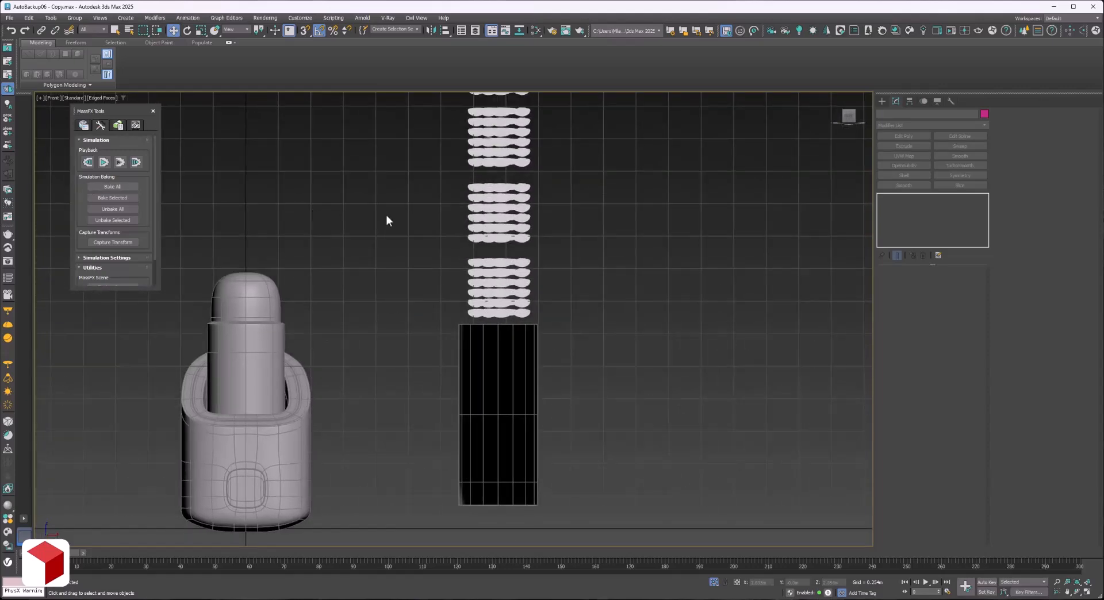
{"action": "left_click", "coordinate": [112, 186]}
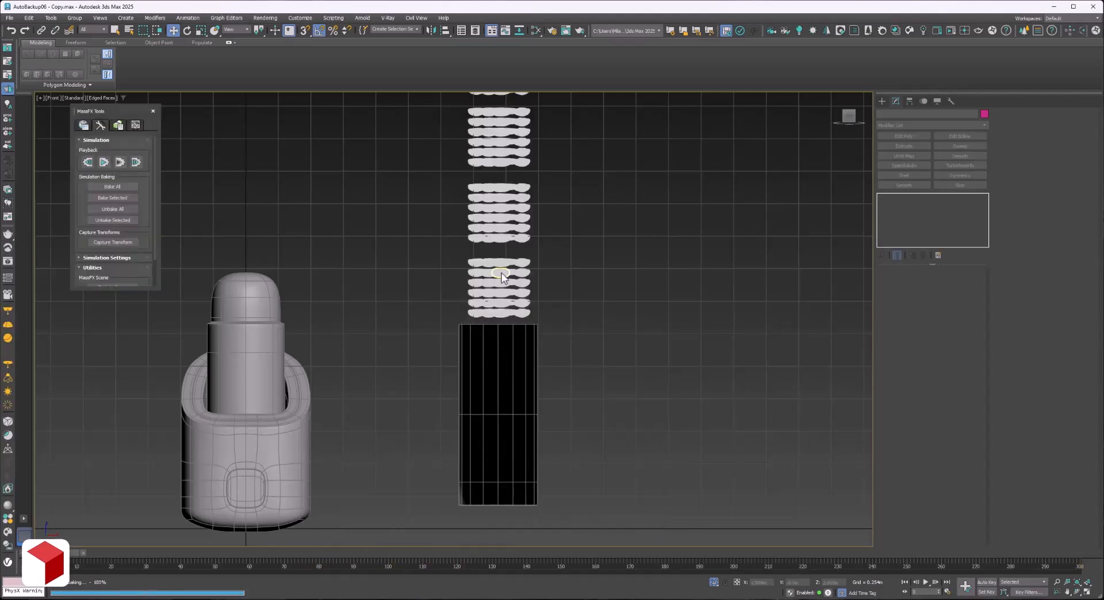
{"action": "middle_click_drag", "start_coordinate": [549, 395], "coordinate": [537, 402]}
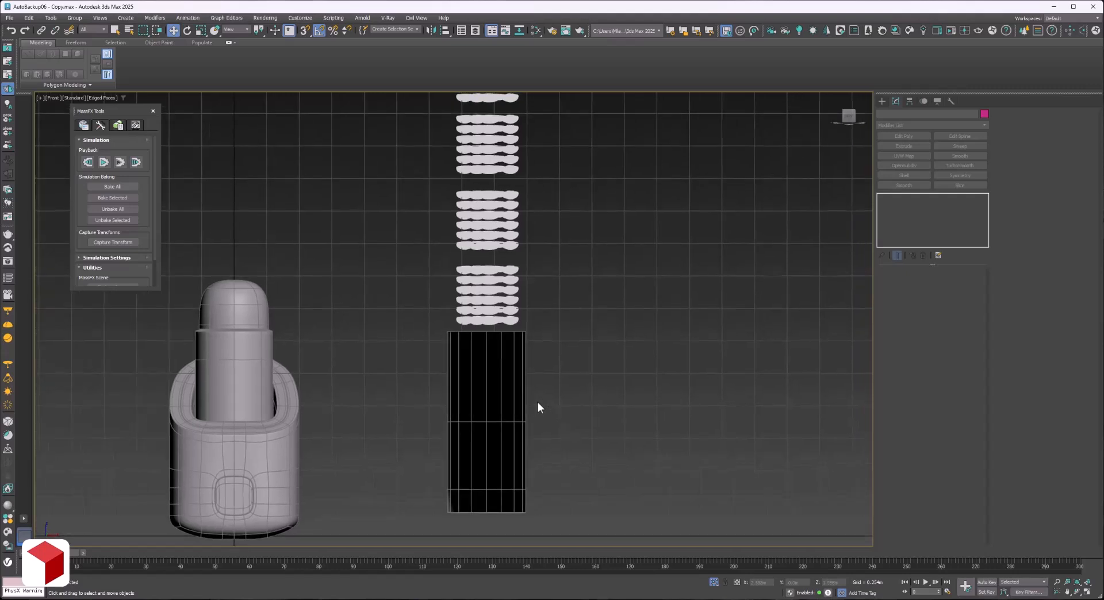
Advance the baked animation to frame 291 and move the collision cylinder sideways, clear of the settled beans.
{"action": "left_click_drag", "start_coordinate": [46, 553], "coordinate": [1051, 553]}
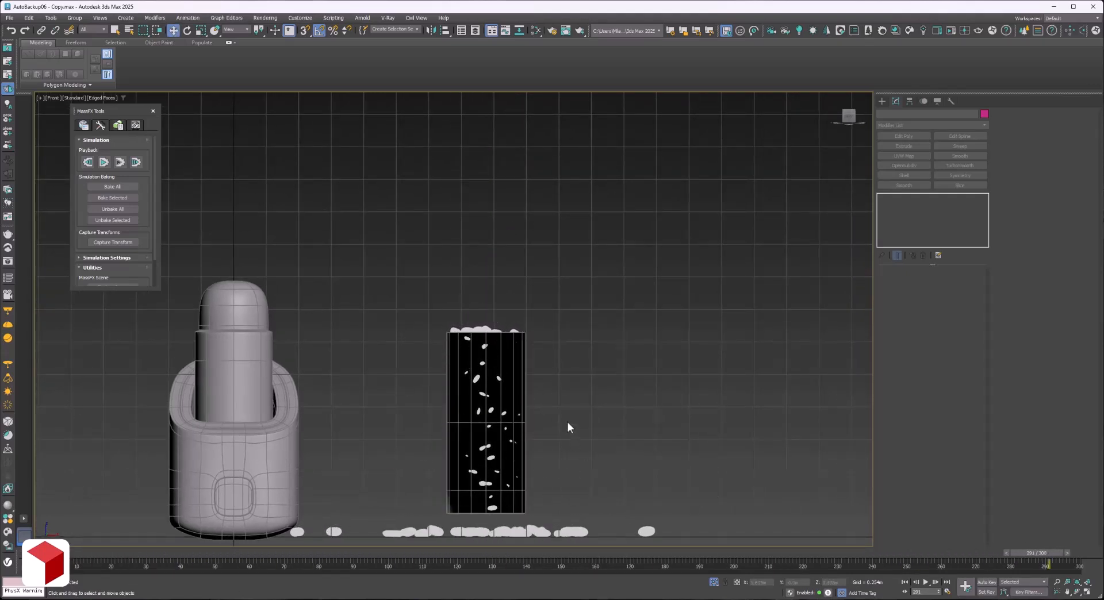
{"action": "middle_click_drag", "start_coordinate": [563, 470], "coordinate": [585, 430]}
{"action": "left_click", "coordinate": [512, 451]}
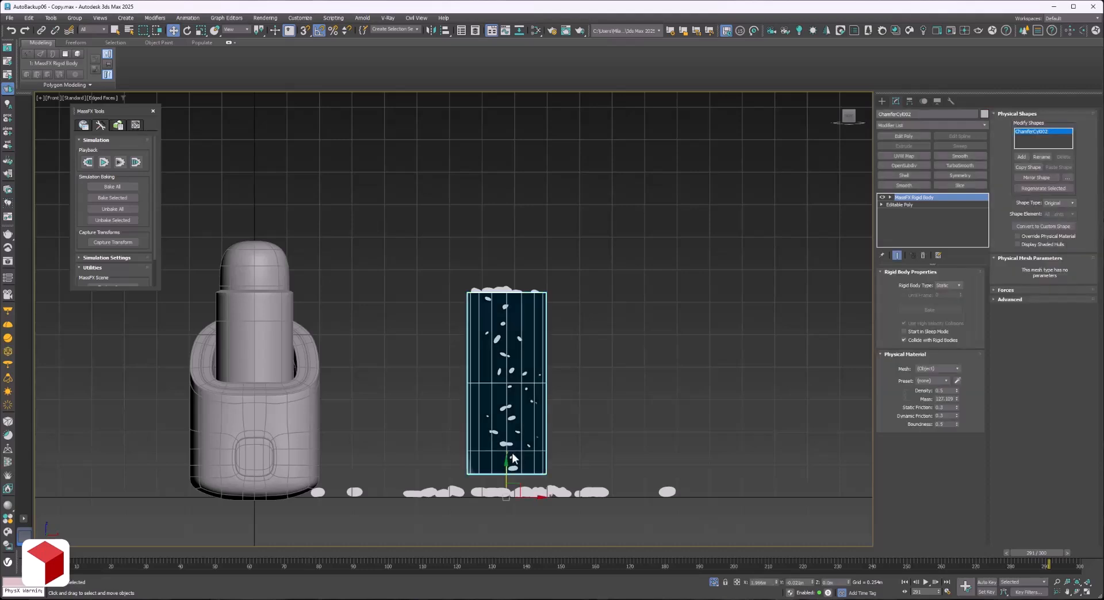
{"action": "left_click_drag", "start_coordinate": [530, 498], "coordinate": [720, 488]}
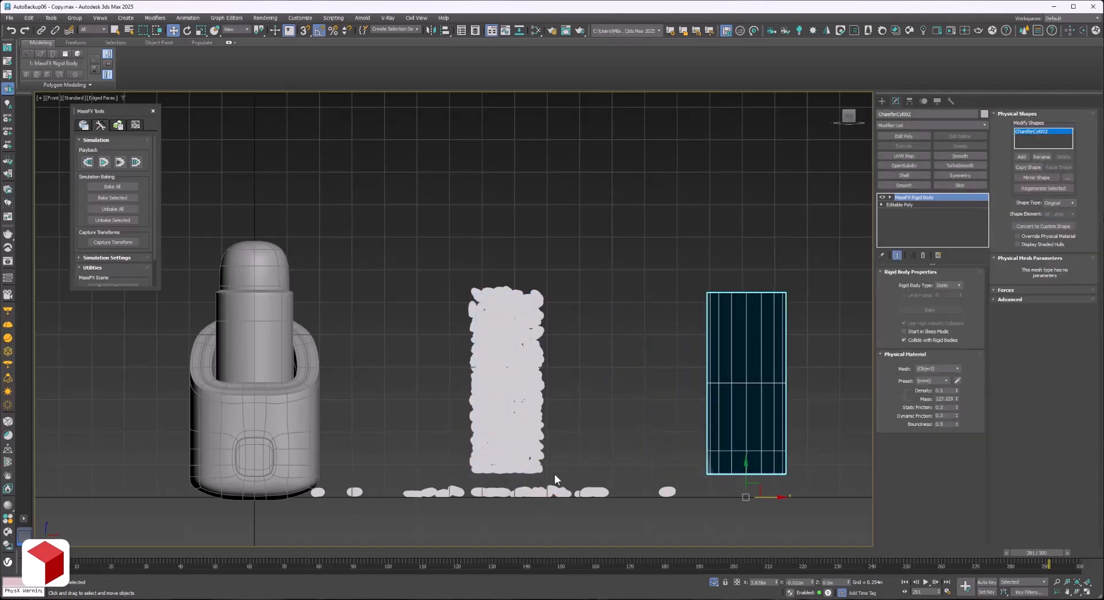
Convert all the beans in the settled column to Editable Poly.
{"action": "left_click_drag", "start_coordinate": [565, 476], "coordinate": [432, 271]}
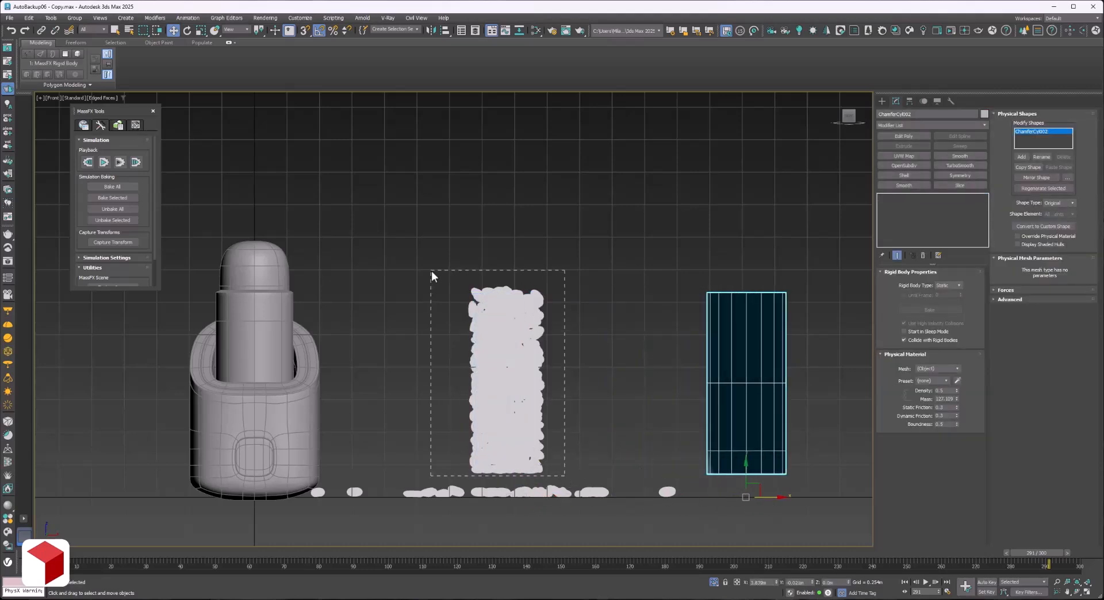
{"action": "right_click", "coordinate": [492, 307]}
{"action": "mouse_move", "coordinate": [527, 414]}
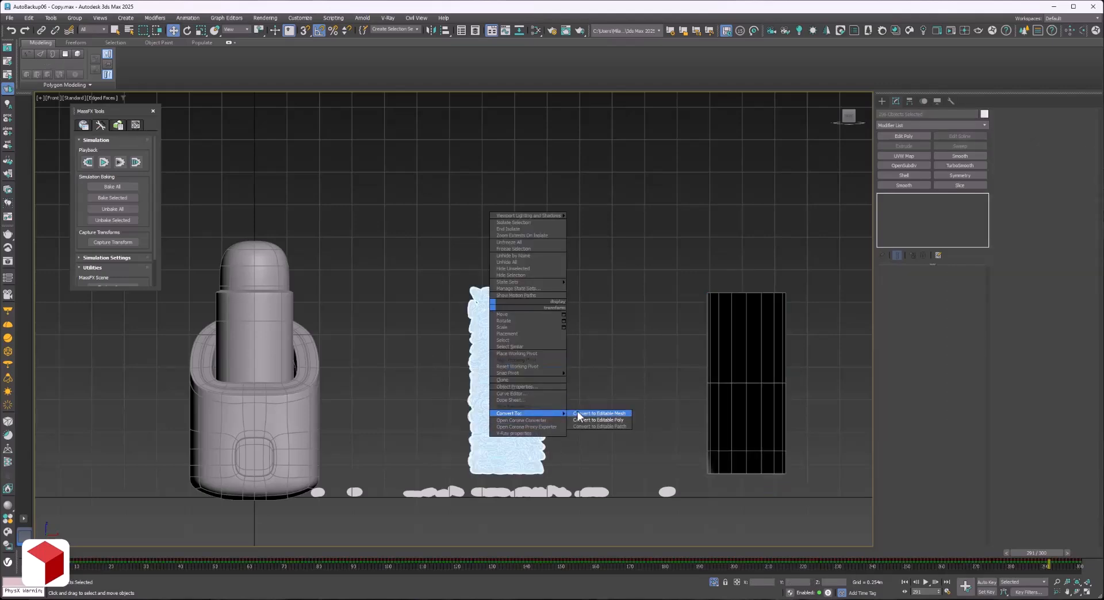
{"action": "left_click", "coordinate": [599, 420]}
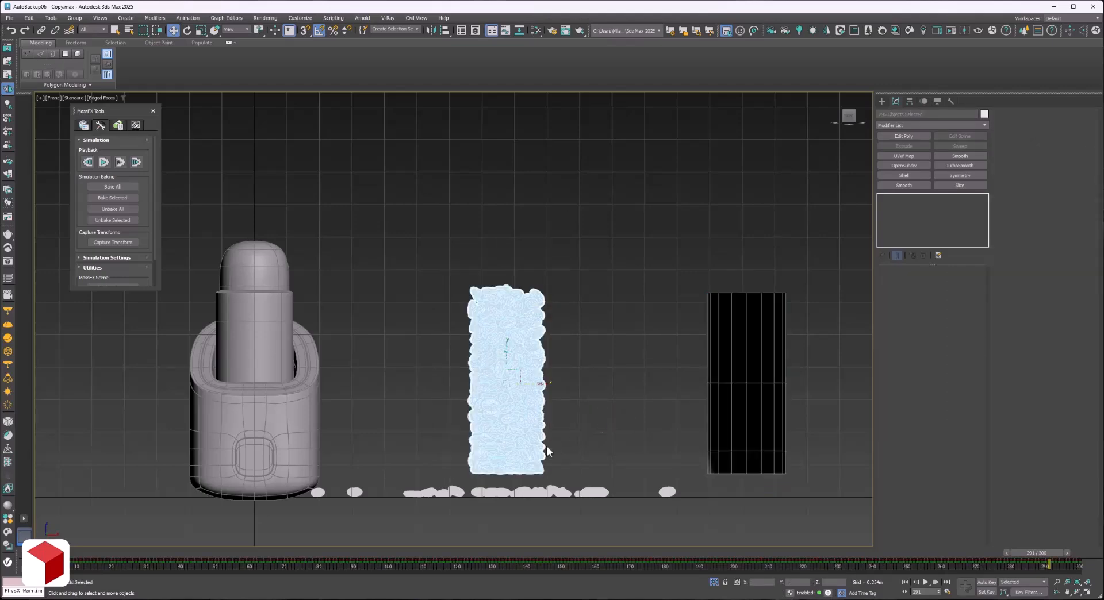
Delete the spilled beans lying on the ground around the bean column.
{"action": "key", "text": "F3"}
{"action": "scroll", "coordinate": [547, 446], "scroll_direction": "up", "scroll_amount": 3}
{"action": "key", "text": "F3"}
{"action": "scroll", "coordinate": [518, 373], "scroll_direction": "up", "scroll_amount": 8}
{"action": "left_click", "coordinate": [692, 339]}
{"action": "scroll", "coordinate": [630, 346], "scroll_direction": "down", "scroll_amount": 9}
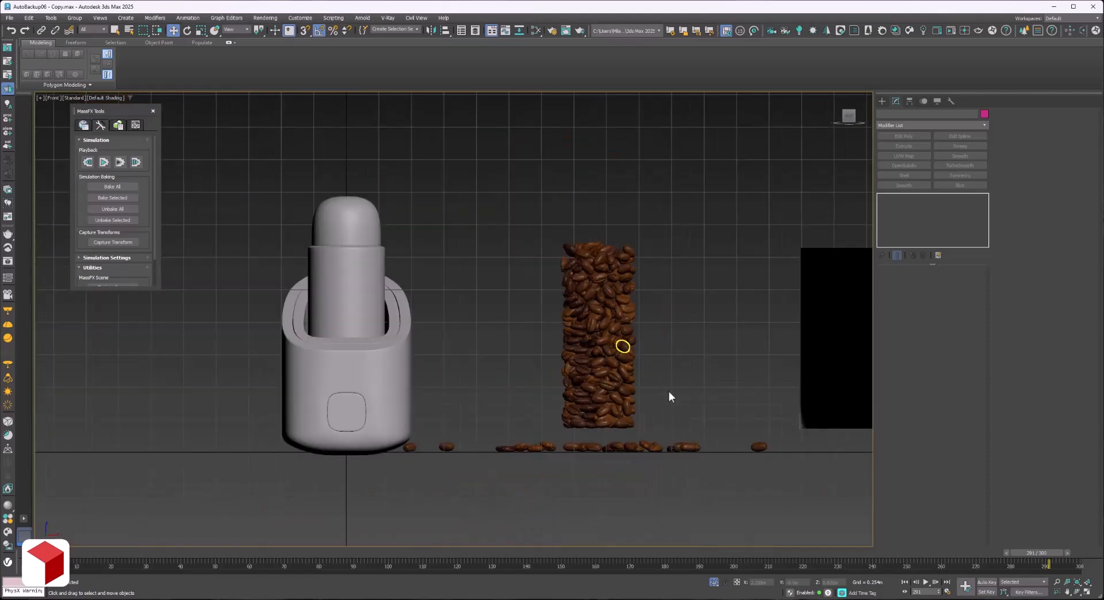
{"action": "mouse_move", "coordinate": [780, 474]}
{"action": "left_mouse_down"}
{"action": "mouse_move", "coordinate": [401, 446]}
{"action": "mouse_move", "coordinate": [415, 444]}
{"action": "left_mouse_up"}
{"action": "key", "text": "Delete"}
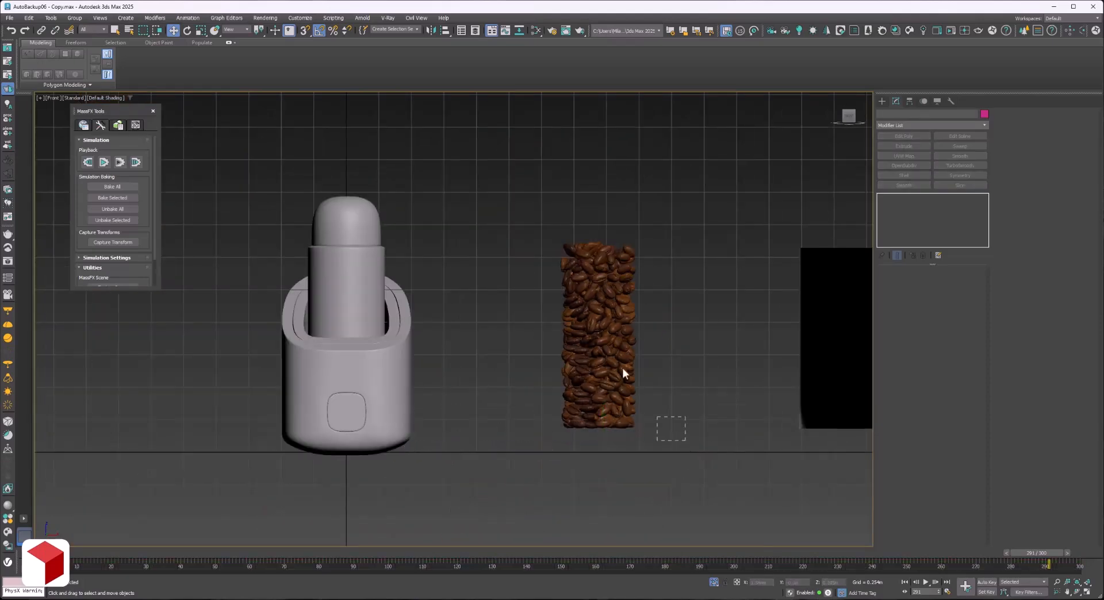
Move the bean column into the keeper's inner capsule and scale it down slightly to fit the capsule's diameter.
{"action": "left_click", "coordinate": [598, 314]}
{"action": "left_click_drag", "start_coordinate": [623, 344], "coordinate": [375, 338]}
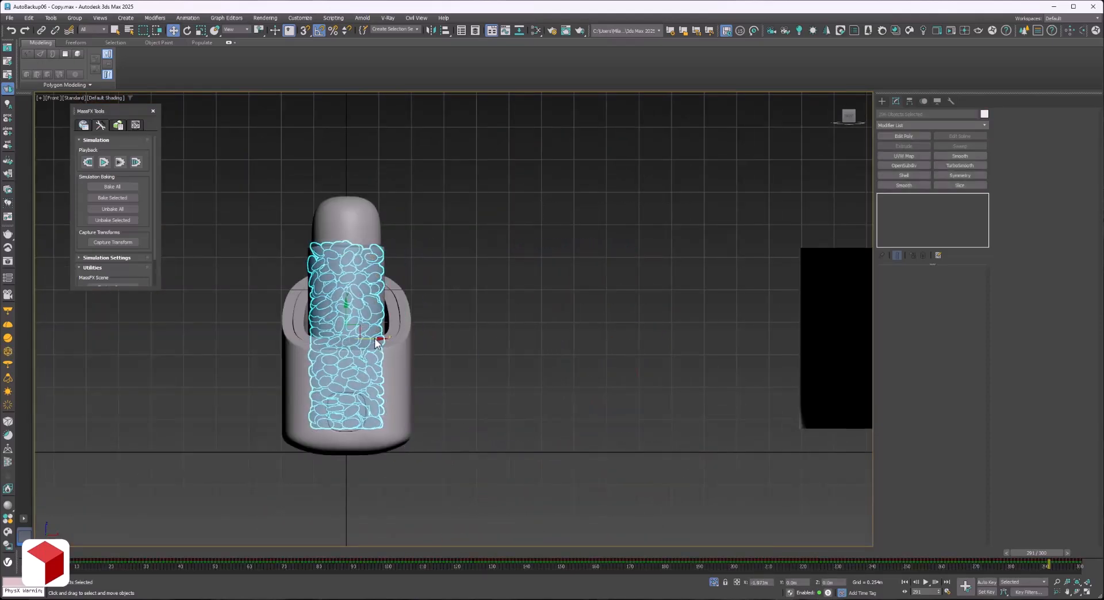
{"action": "key", "text": "t"}
{"action": "key", "text": "z"}
{"action": "key", "text": "r"}
{"action": "left_click_drag", "start_coordinate": [457, 299], "coordinate": [454, 301]}
{"action": "key", "text": "f"}
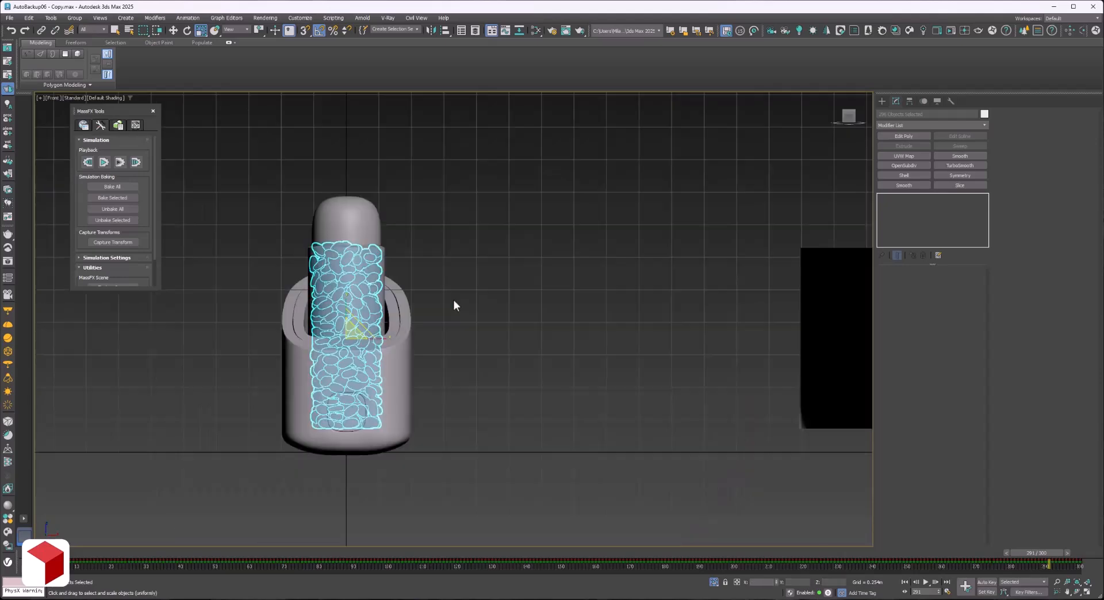
{"action": "key", "text": "z"}
{"action": "key", "text": "w"}
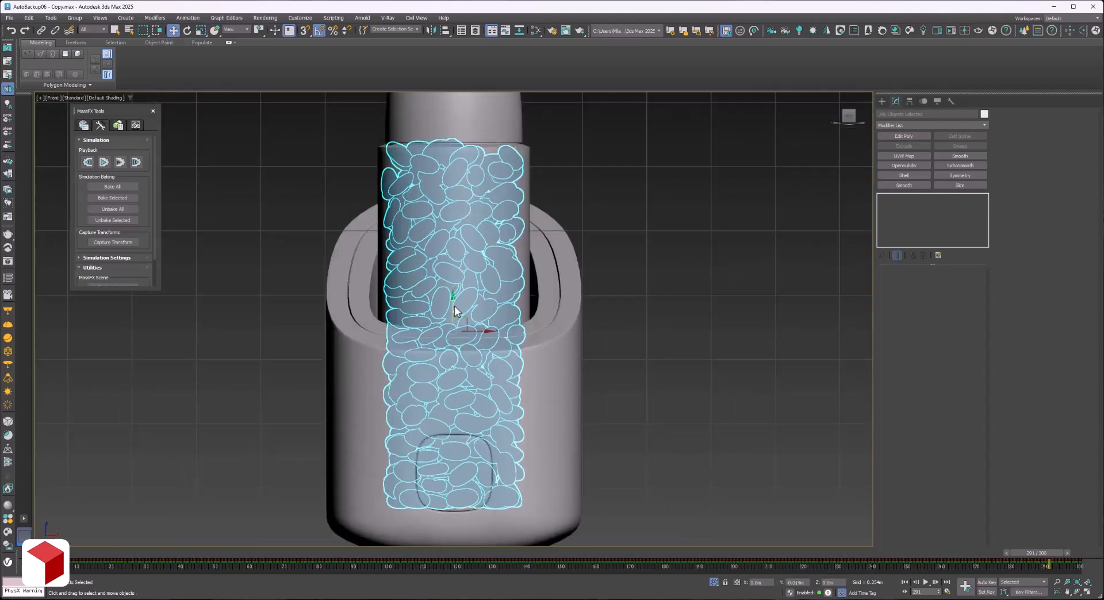
Scale the beans down a little more in plan so they stay inside the capsule wall, and check the fit in wireframe.
{"action": "key", "text": "t"}
{"action": "key", "text": "z"}
{"action": "key", "text": "r"}
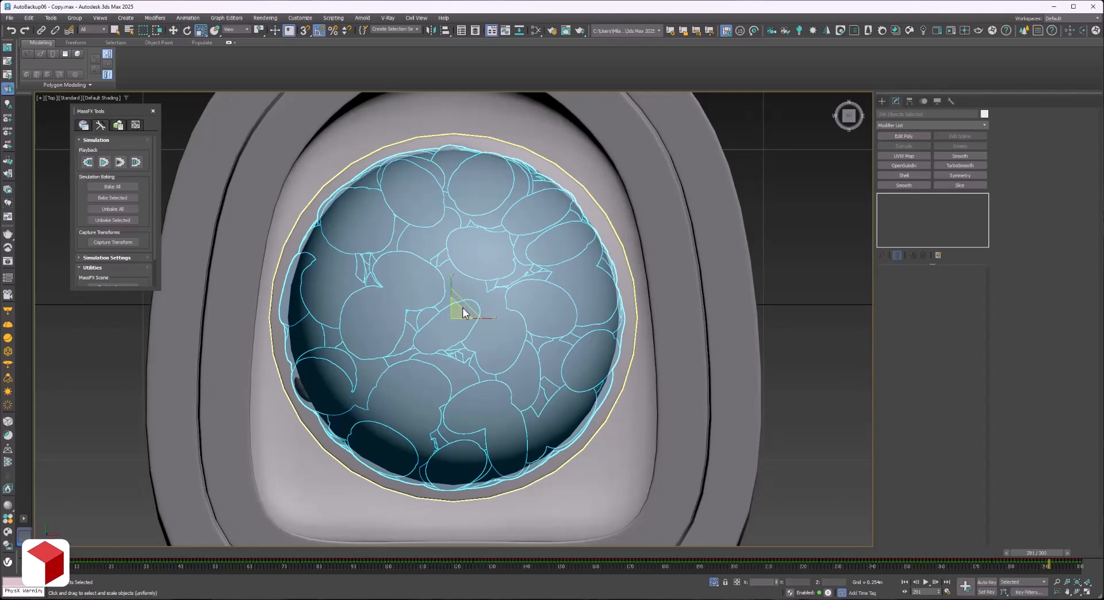
{"action": "left_click_drag", "start_coordinate": [464, 310], "coordinate": [463, 308]}
{"action": "key", "text": "f"}
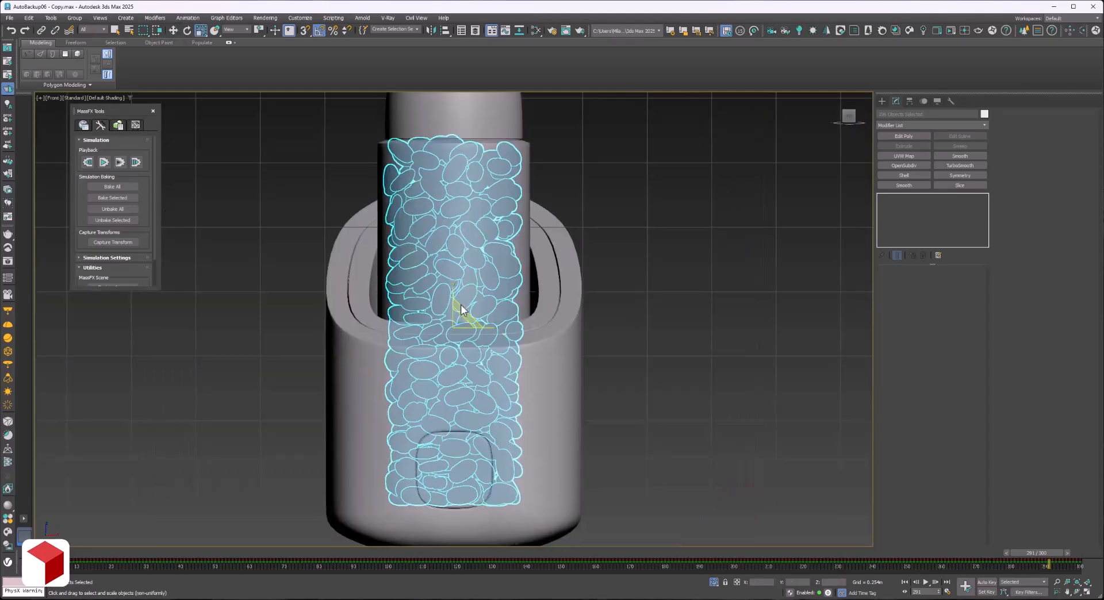
{"action": "key", "text": "t"}
{"action": "key", "text": "f"}
{"action": "key", "text": "w"}
{"action": "key", "text": "F3"}
{"action": "left_click", "coordinate": [612, 242]}
{"action": "key", "text": "F3"}
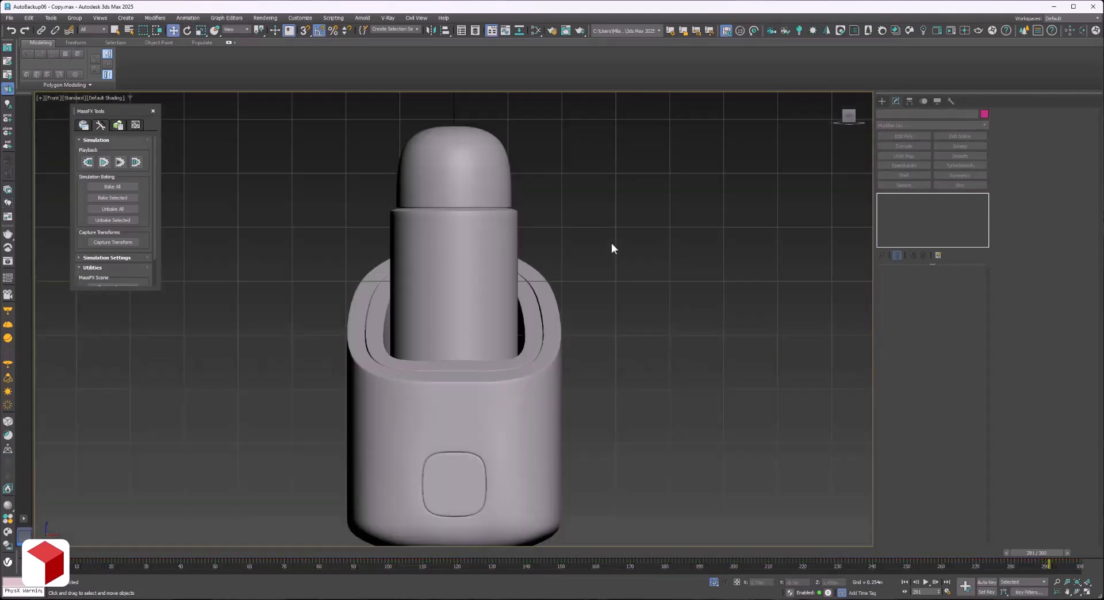
{"action": "key", "text": "F3"}
{"action": "key", "text": "F3"}
Create a Physical Material for the inner capsule using the Glass (Solid Geometry) preset and enlarge its node preview.
{"action": "left_click", "coordinate": [454, 288]}
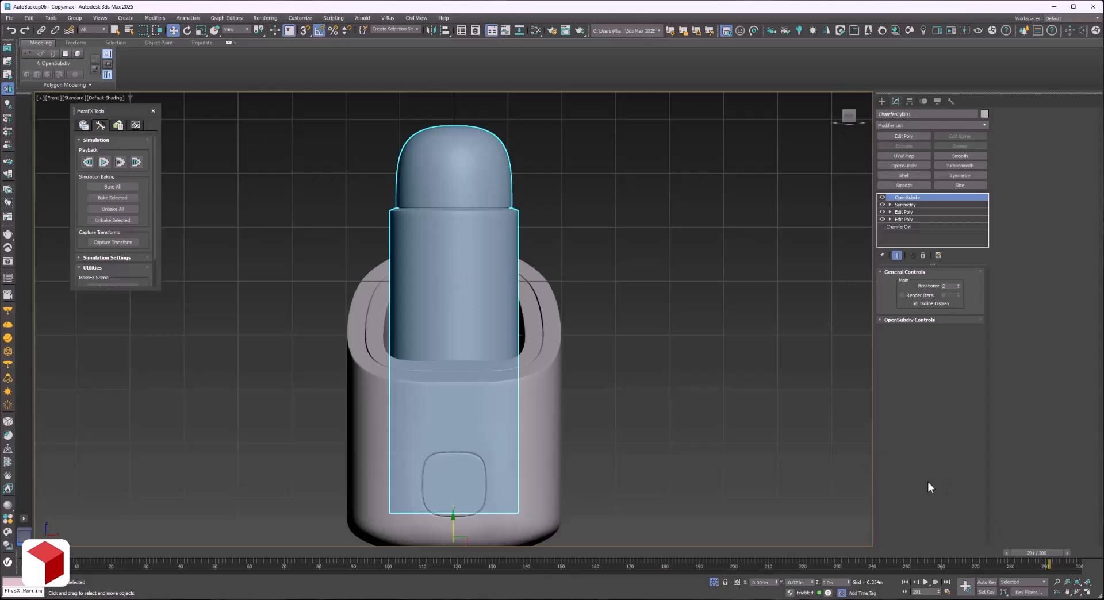
{"action": "key", "text": "m"}
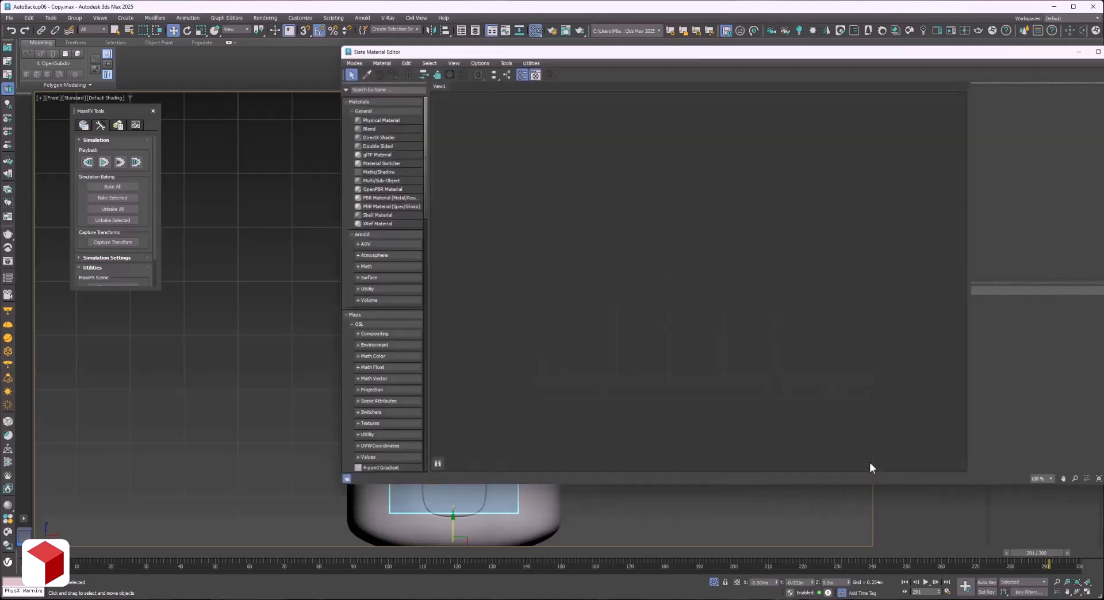
{"action": "left_click", "coordinate": [375, 90]}
{"action": "type", "text": "material"}
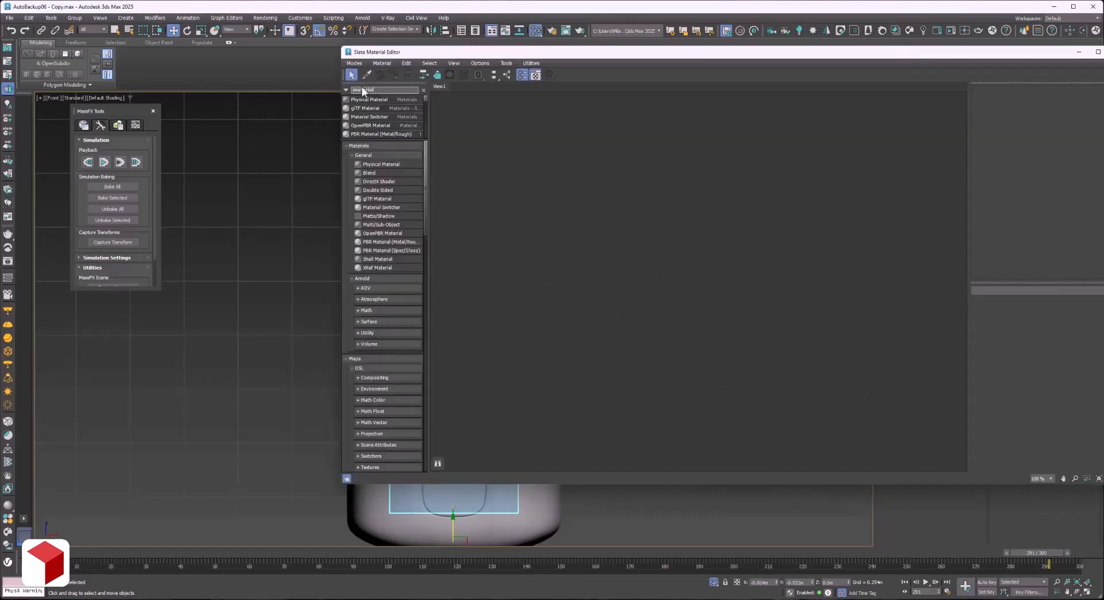
{"action": "left_click_drag", "start_coordinate": [369, 99], "coordinate": [658, 185]}
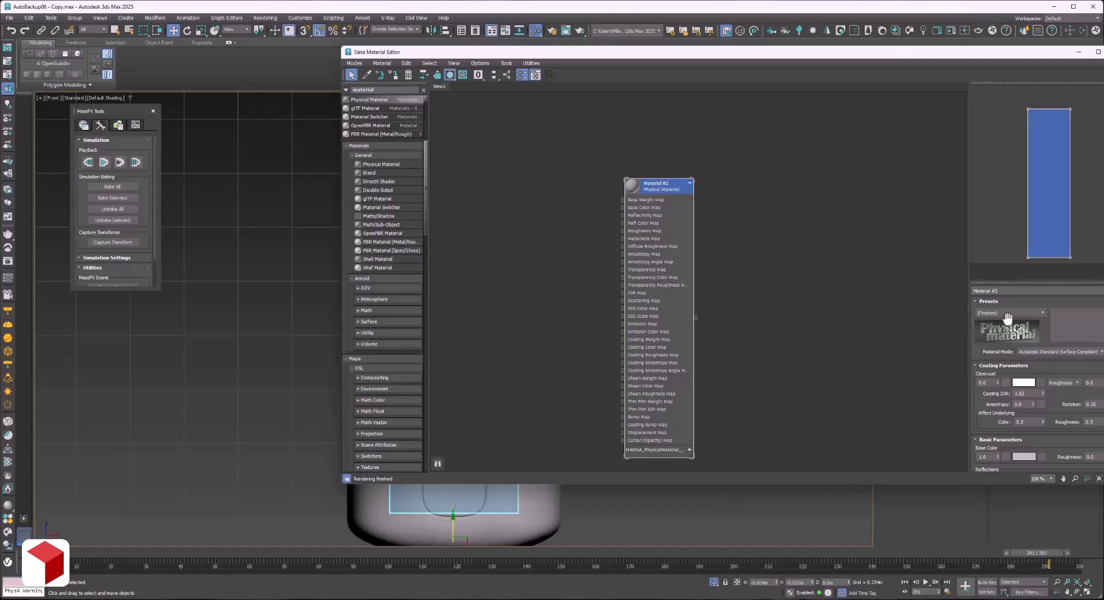
{"action": "left_click_drag", "start_coordinate": [1035, 55], "coordinate": [955, 62]}
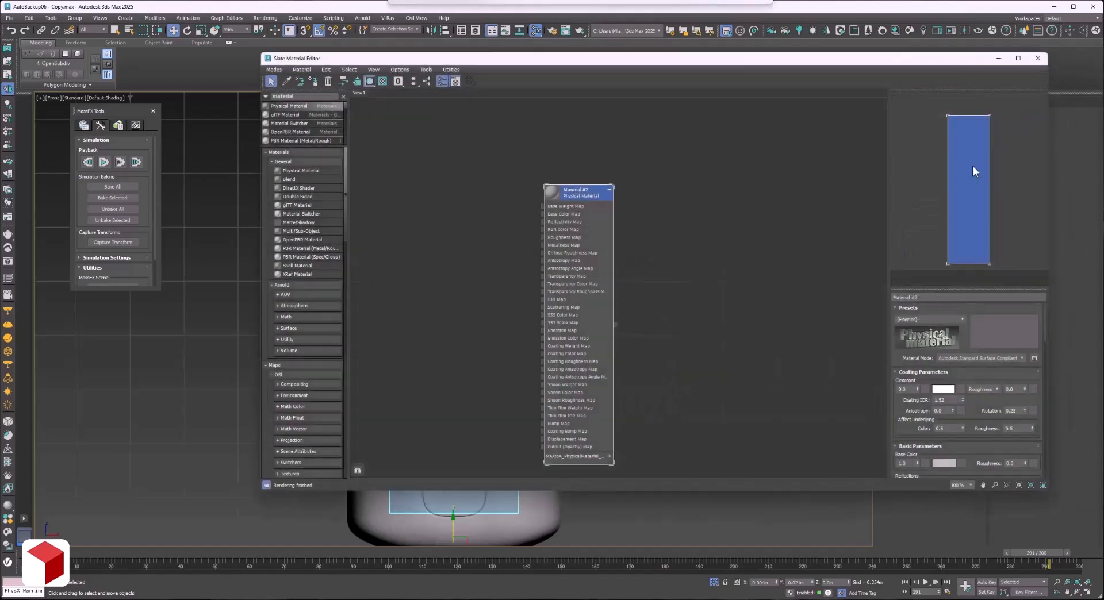
{"action": "left_click", "coordinate": [937, 320]}
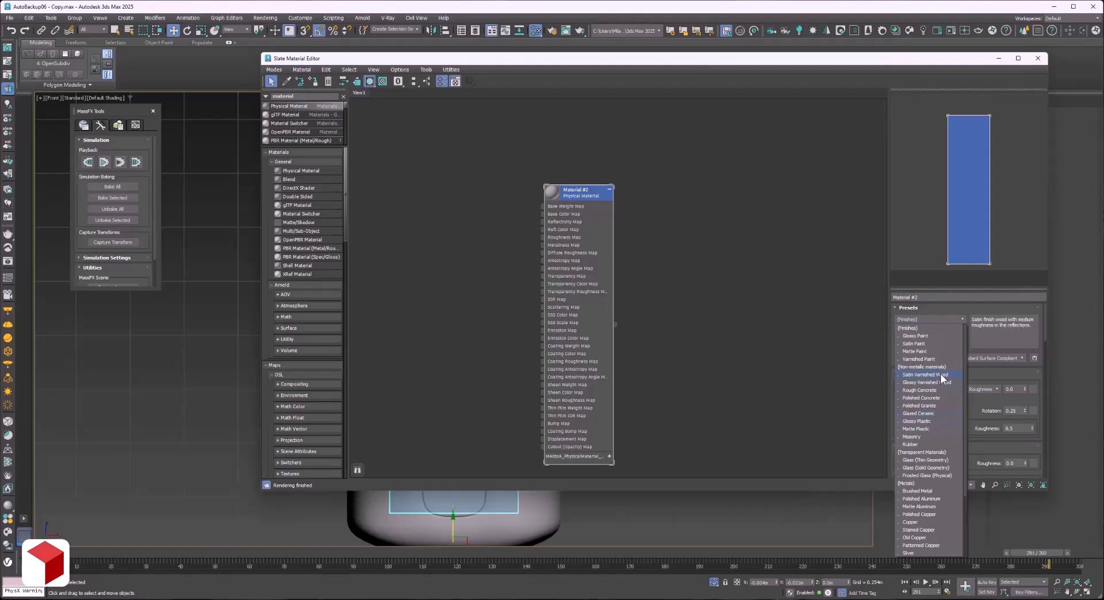
{"action": "left_click", "coordinate": [923, 468]}
{"action": "double_click", "coordinate": [553, 191]}
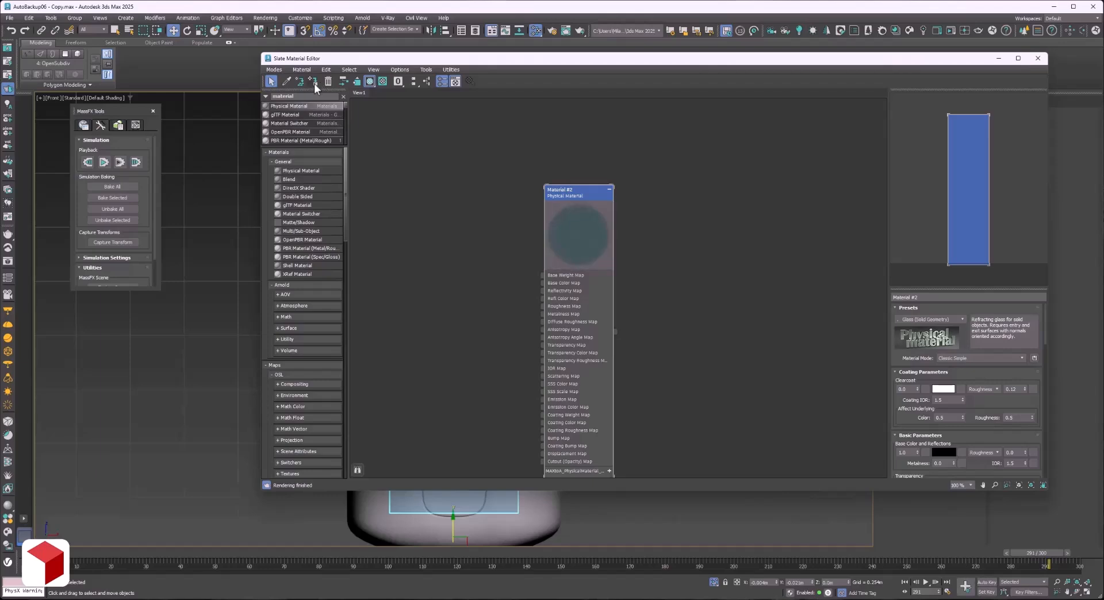
Assign the glass material to the keeper's inner capsule.
{"action": "left_click_drag", "start_coordinate": [358, 61], "coordinate": [237, 326]}
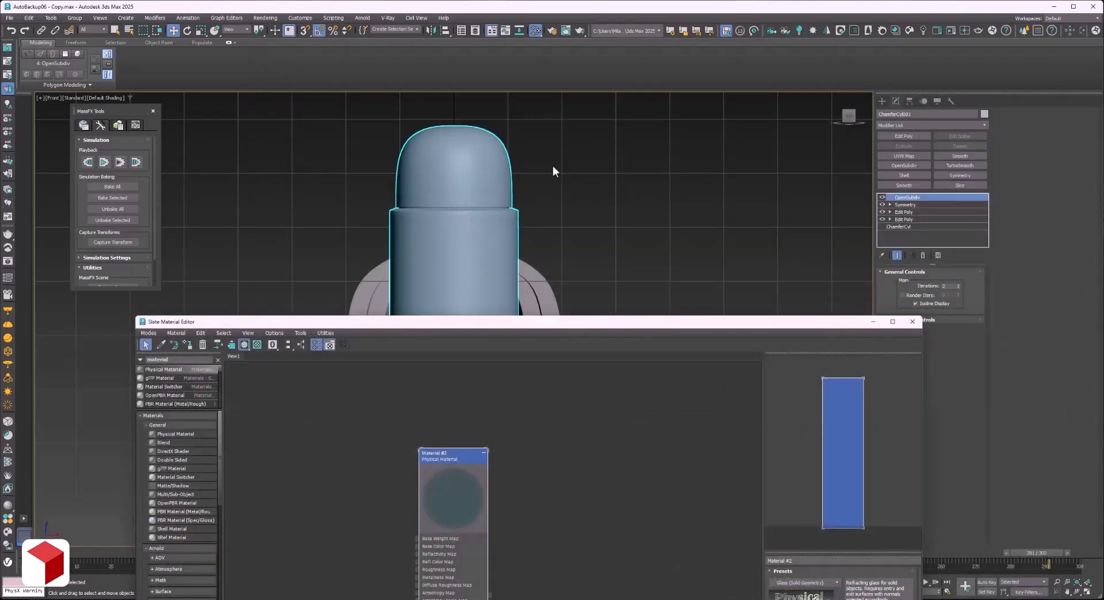
{"action": "left_click", "coordinate": [496, 178]}
{"action": "key", "text": "F4"}
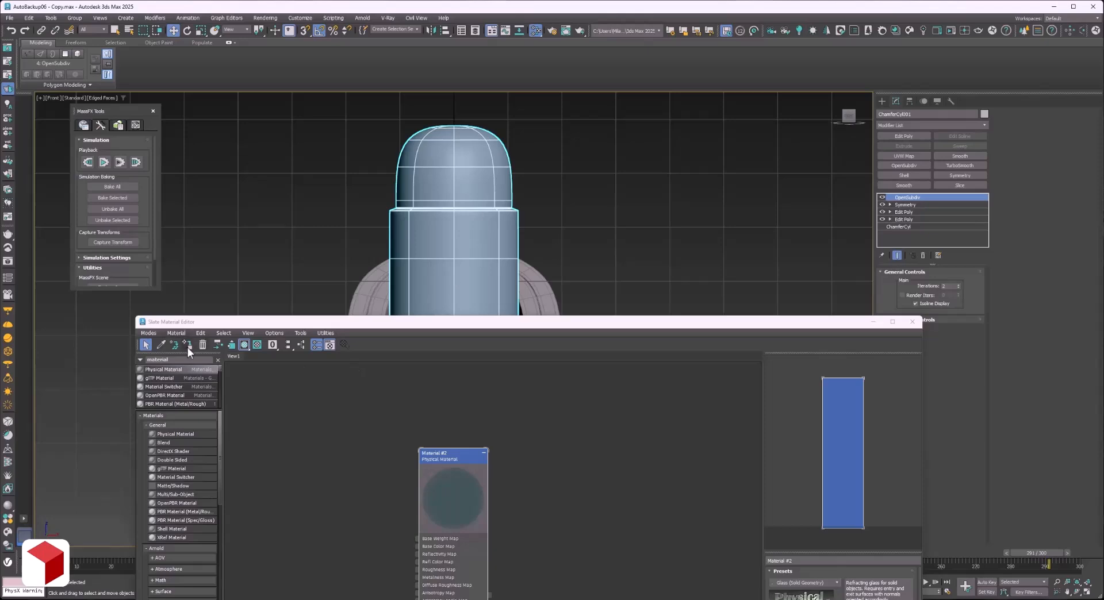
{"action": "left_click", "coordinate": [187, 345]}
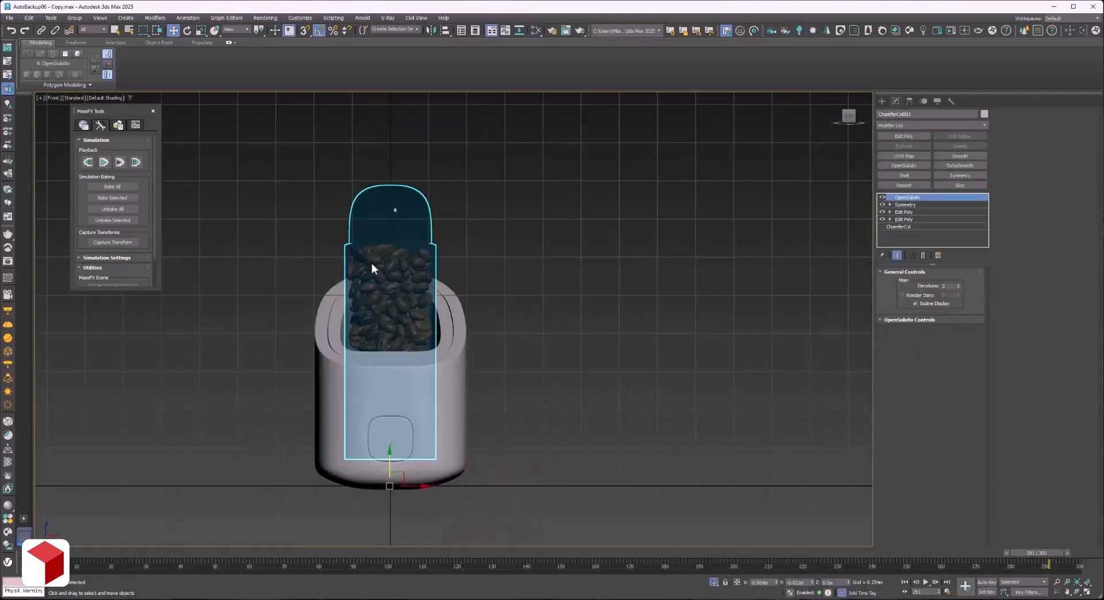
Examine the bean-filled glass capsule and its base in perspective from an angle and up close.
{"action": "key", "text": "p"}
{"action": "scroll", "coordinate": [373, 263], "scroll_direction": "down", "scroll_amount": 3}
{"action": "left_click", "coordinate": [1078, 593]}
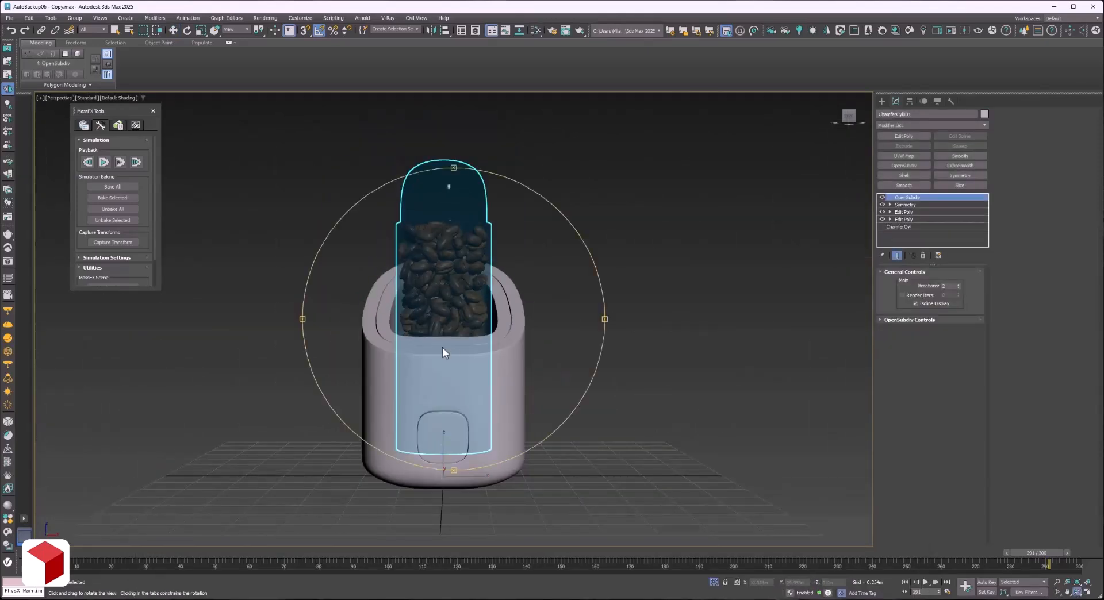
{"action": "left_click_drag", "start_coordinate": [442, 348], "coordinate": [433, 333]}
{"action": "scroll", "coordinate": [390, 254], "scroll_direction": "up", "scroll_amount": 3}
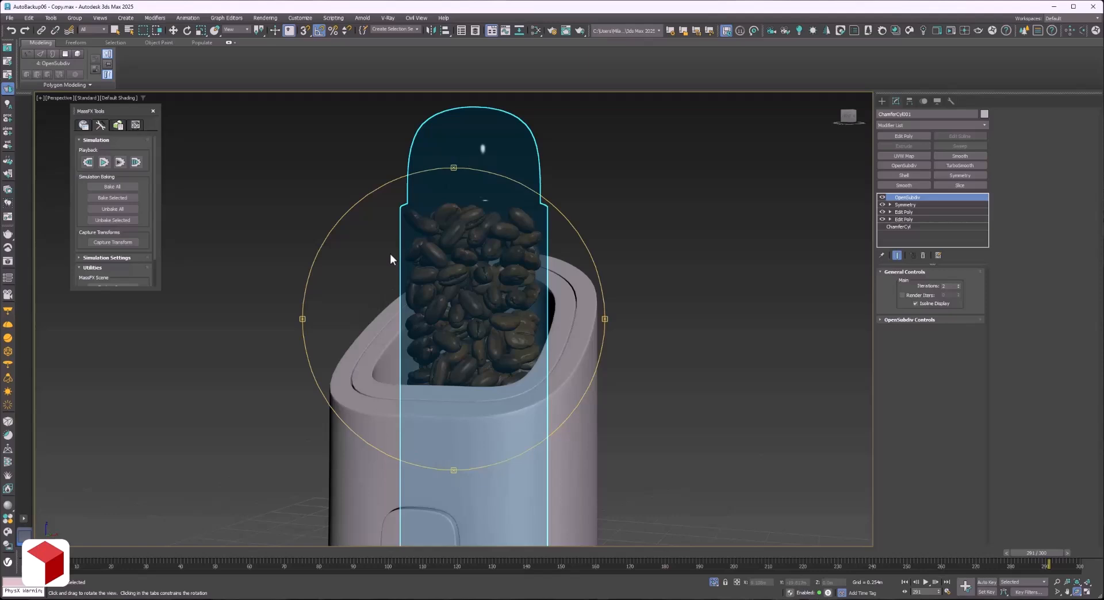
{"action": "scroll", "coordinate": [390, 254], "scroll_direction": "down", "scroll_amount": 5}
{"action": "key", "text": "w"}
{"action": "left_click", "coordinate": [572, 241]}
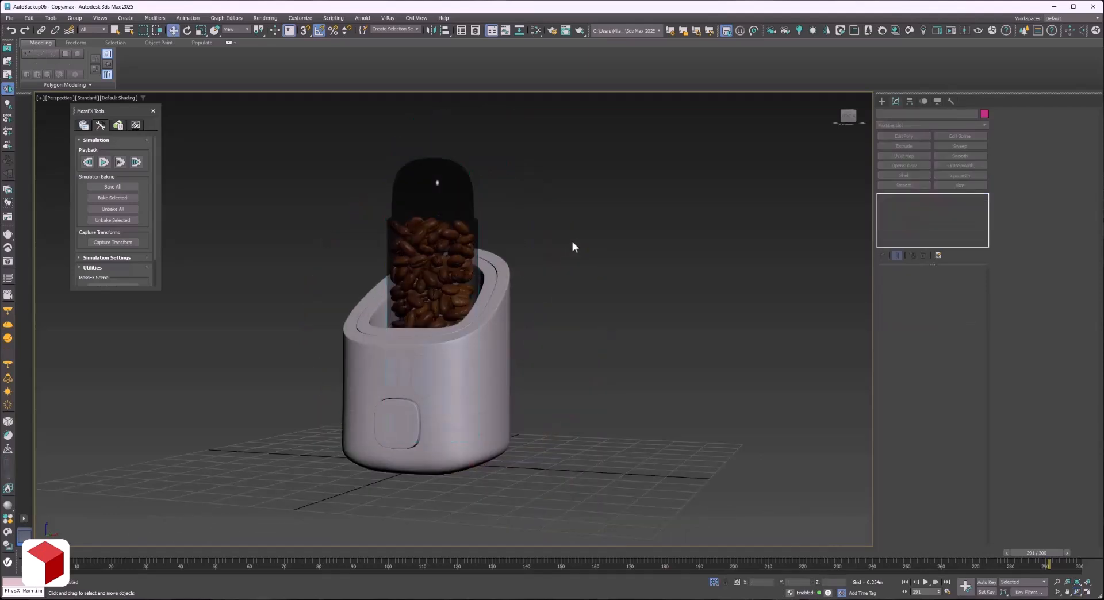
{"action": "scroll", "coordinate": [572, 241], "scroll_direction": "up", "scroll_amount": 3}
{"action": "scroll", "coordinate": [523, 316], "scroll_direction": "down", "scroll_amount": 3}
{"action": "left_click", "coordinate": [1057, 583]}
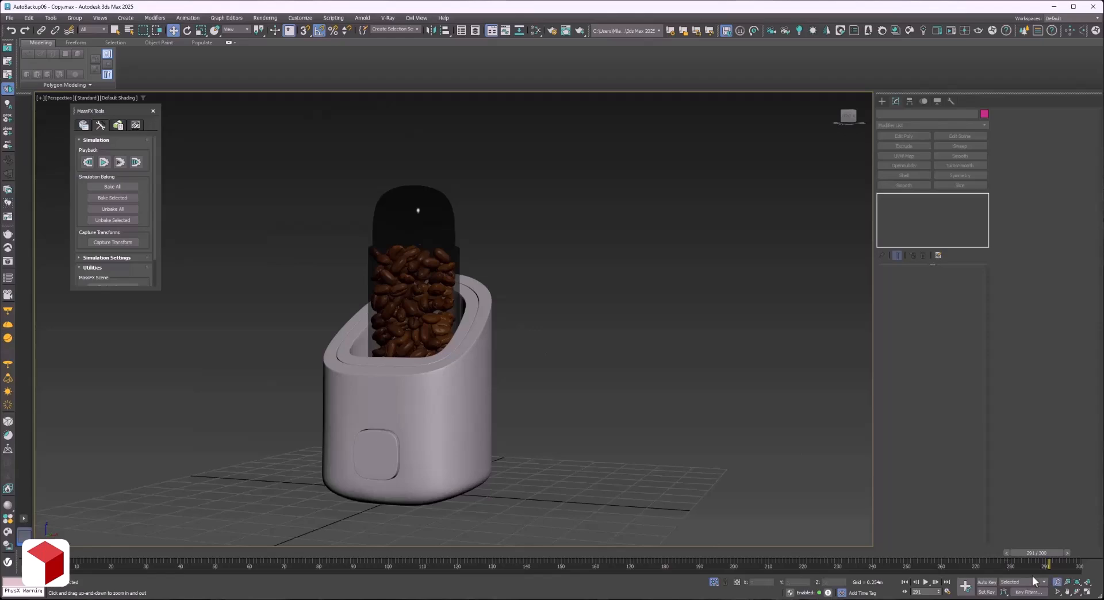
{"action": "left_click_drag", "start_coordinate": [311, 310], "coordinate": [348, 345]}
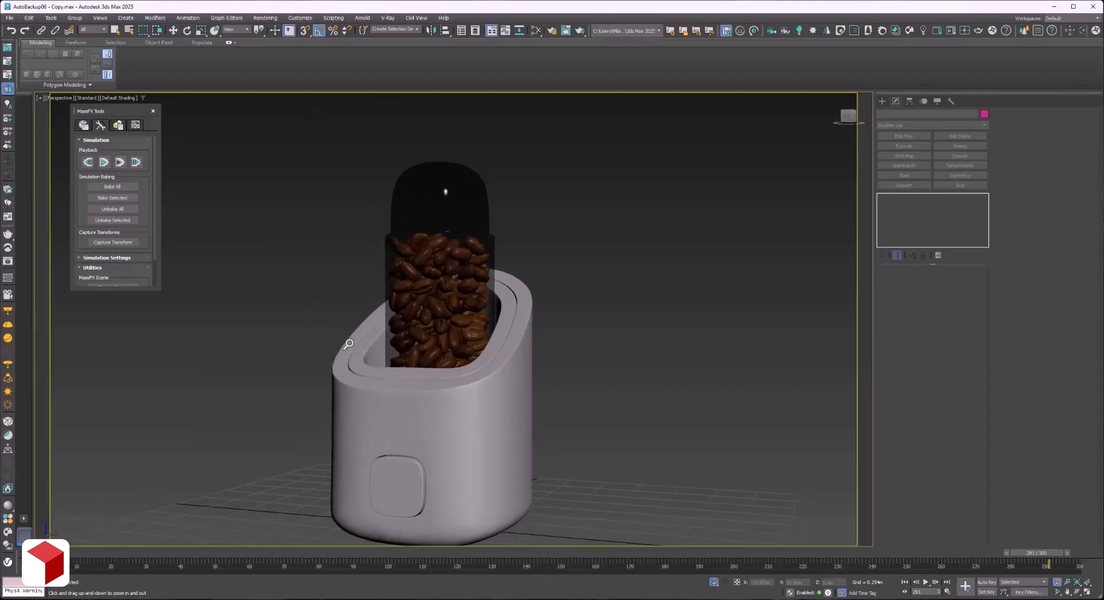